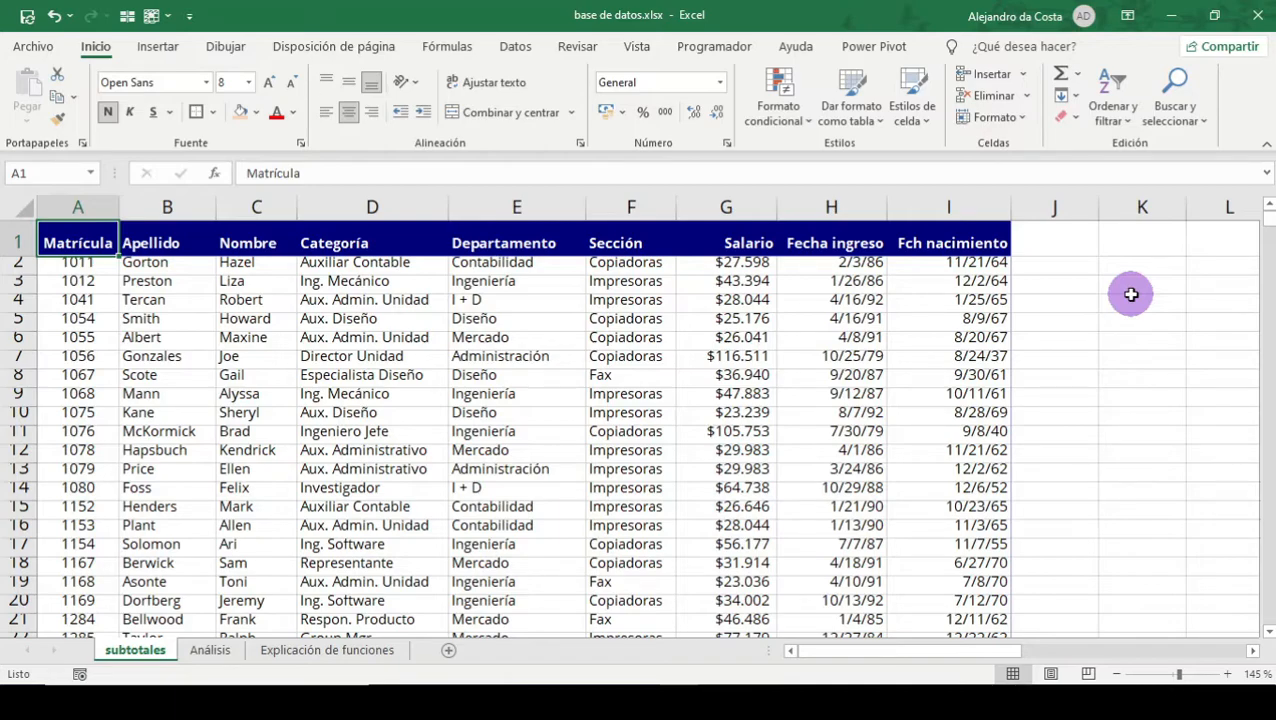
Enter Y in cell K4 and O in cell K5, beside the employee table
{"action": "left_click", "coordinate": [1182, 354]}
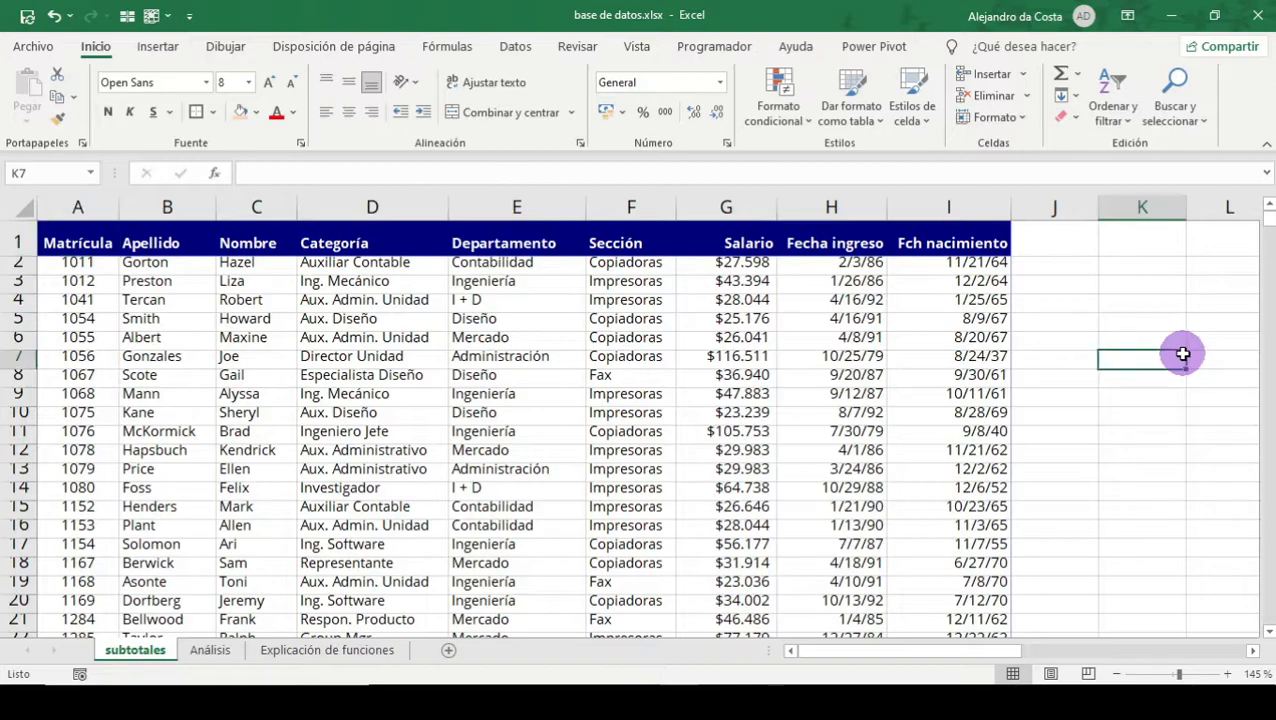
{"action": "left_click", "coordinate": [1182, 304]}
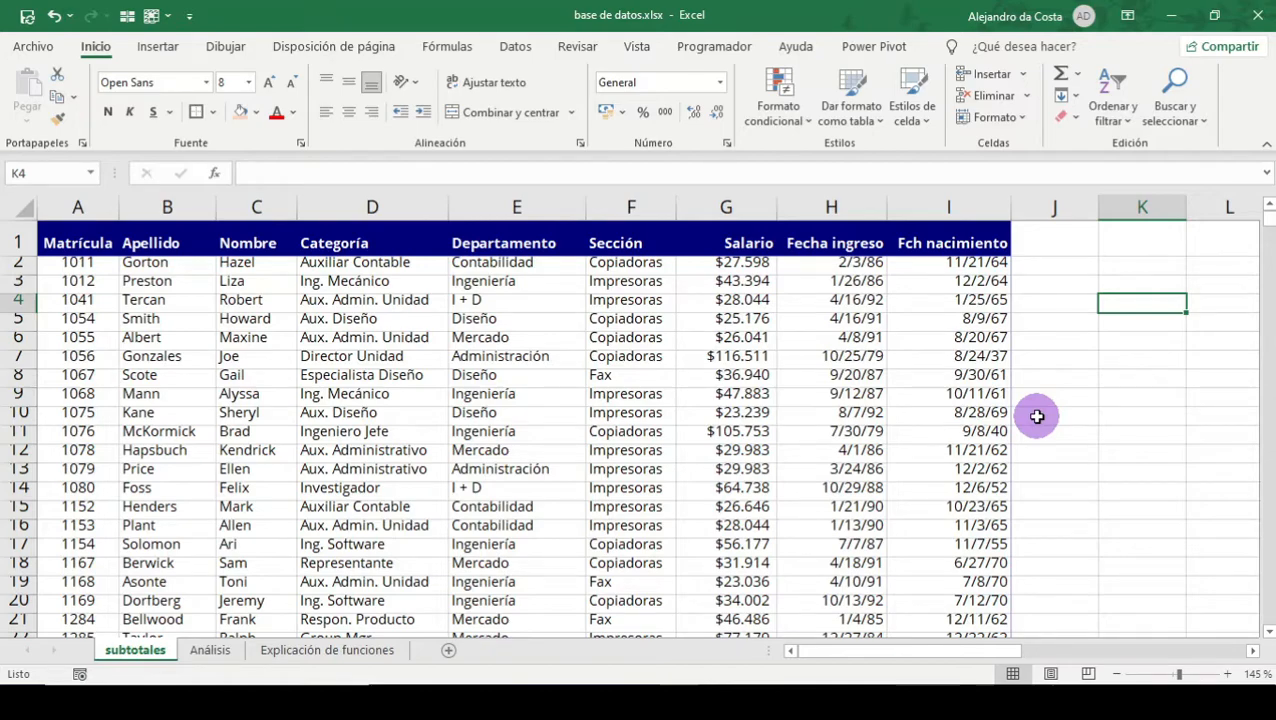
{"action": "type", "text": "Y"}
{"action": "key", "text": "Return"}
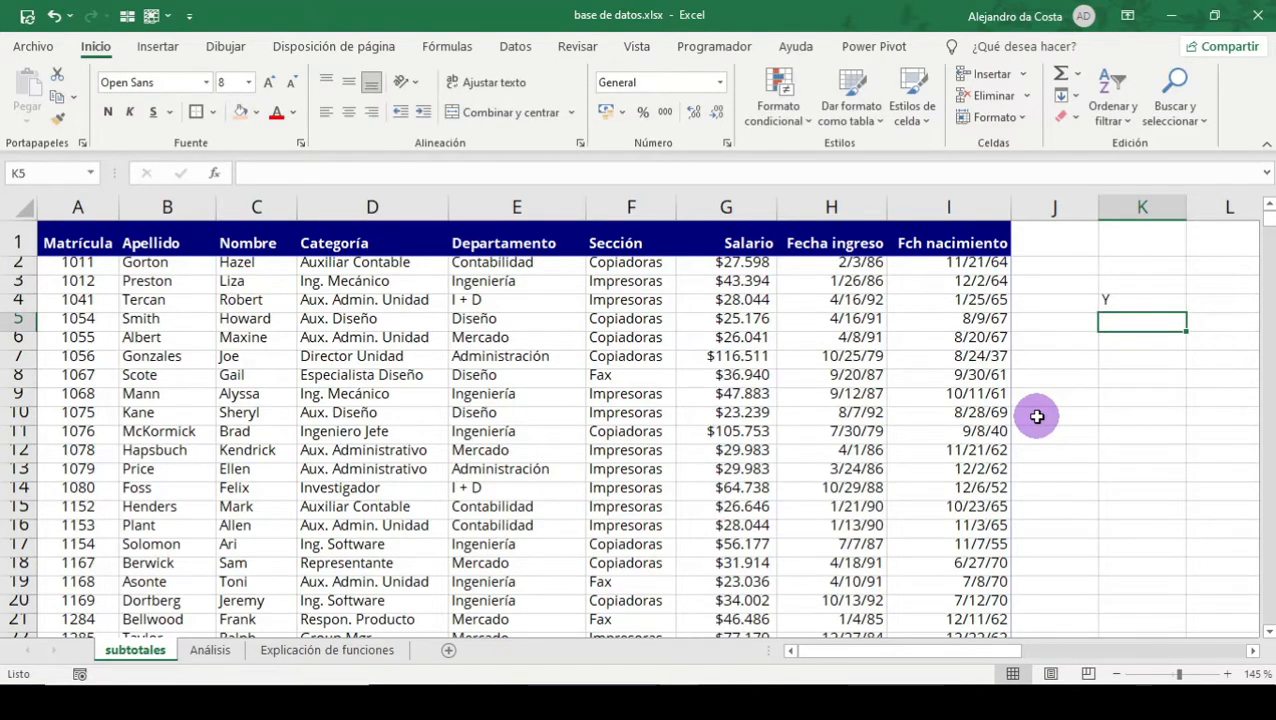
{"action": "type", "text": "O"}
{"action": "key", "text": "Return"}
Center the contents of K4:K5 and toggle text wrapping on and off for both cells
{"action": "left_click_drag", "start_coordinate": [1138, 300], "coordinate": [1142, 318]}
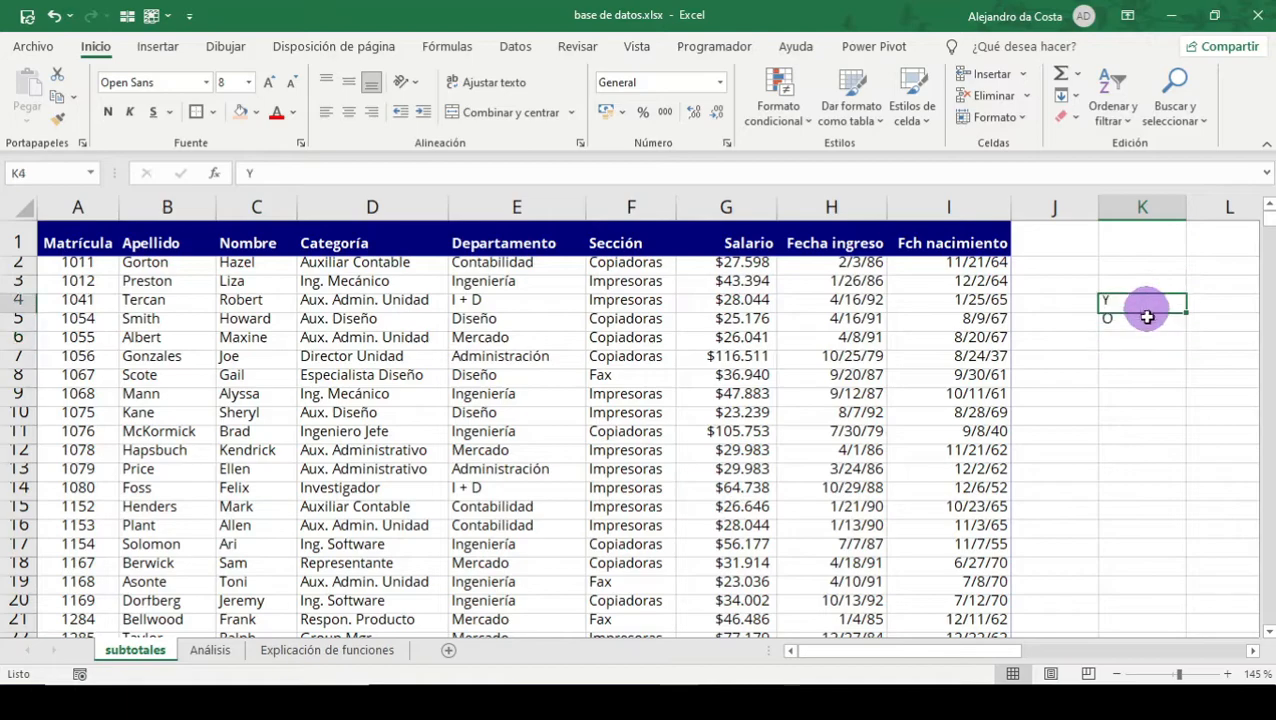
{"action": "left_click", "coordinate": [348, 112]}
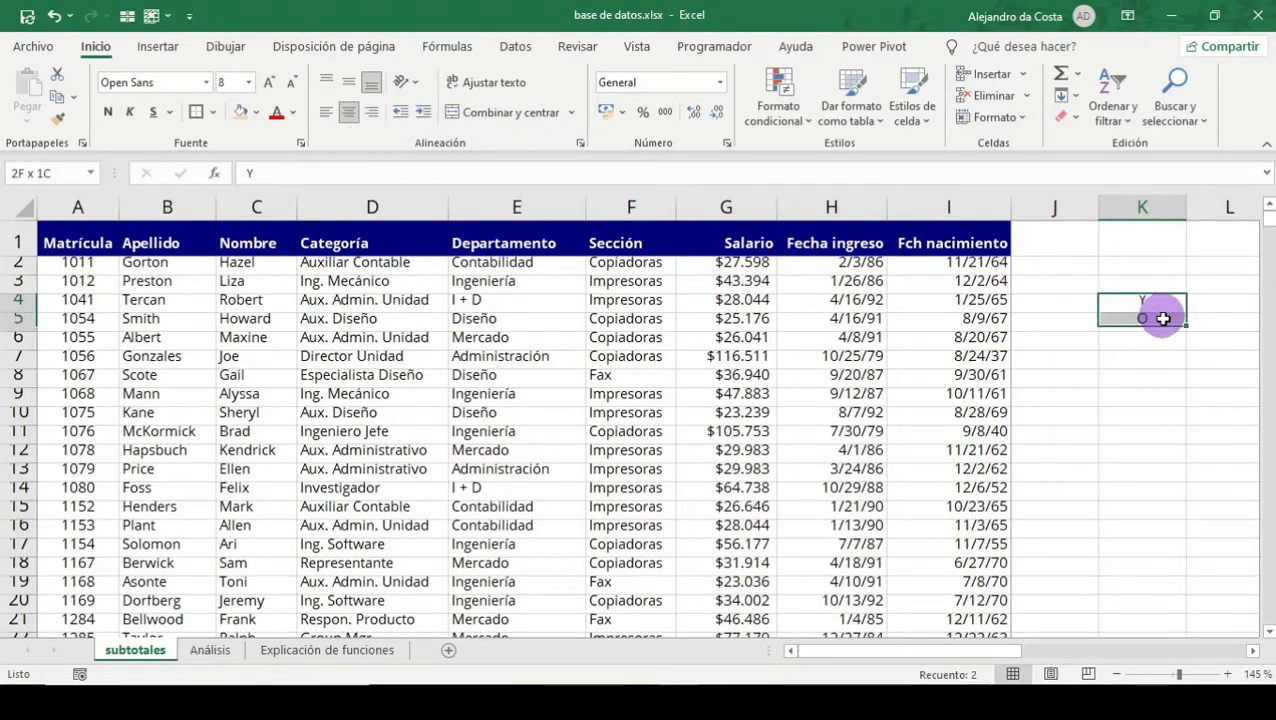
{"action": "left_click", "coordinate": [490, 82]}
{"action": "left_click", "coordinate": [490, 82]}
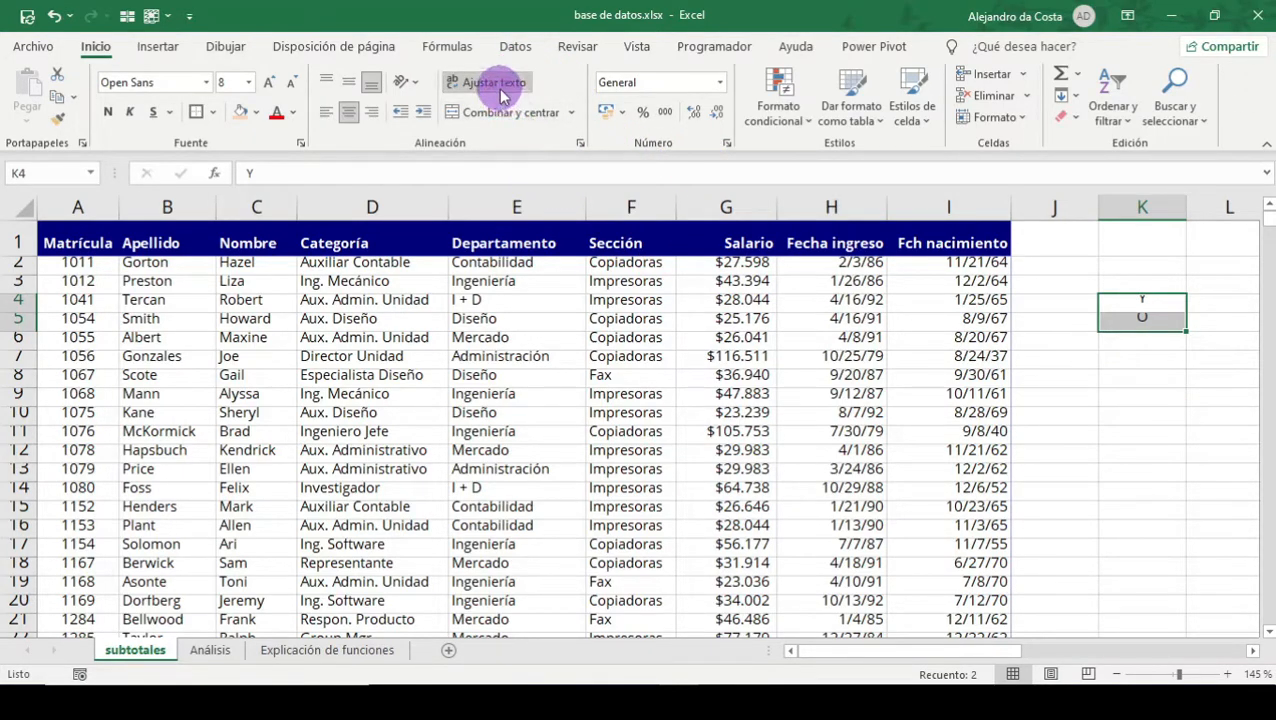
Clear the contents of cells K4:K5
{"action": "left_click", "coordinate": [1105, 418]}
{"action": "left_click_drag", "start_coordinate": [1116, 303], "coordinate": [1120, 316]}
{"action": "key", "text": "Delete"}
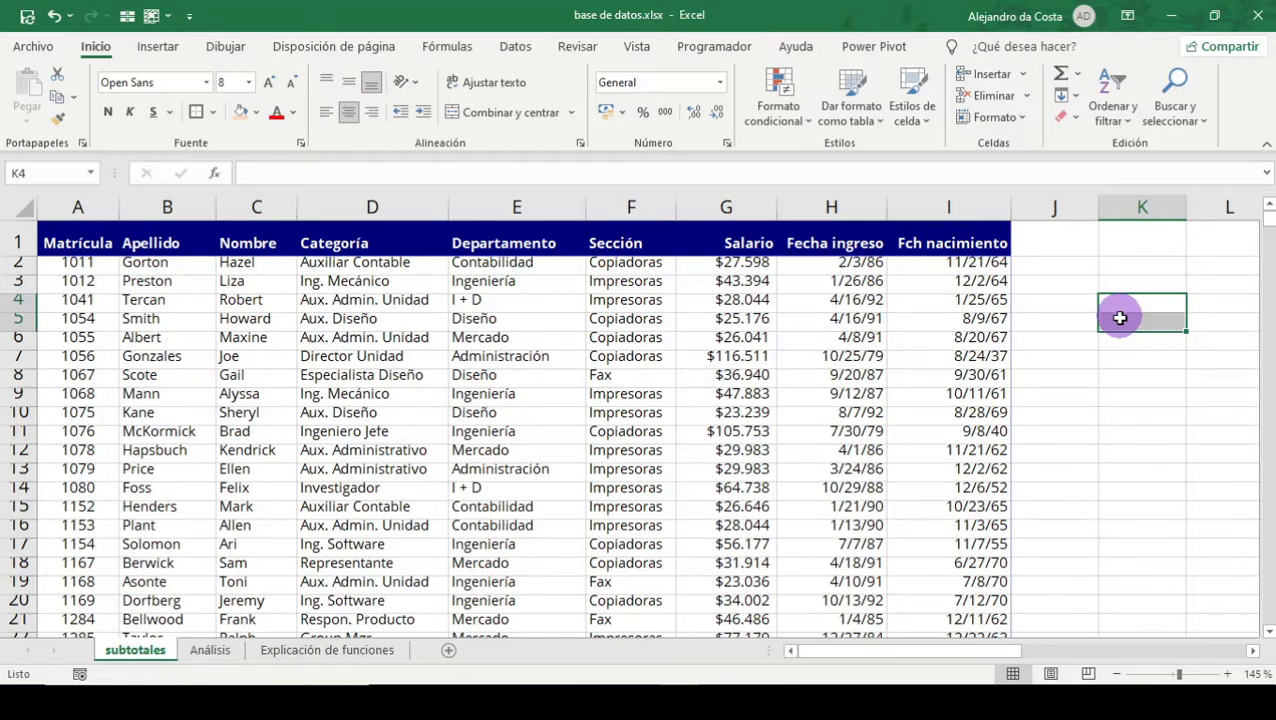
Examine the extent of the employee table, from its first record in row 2 to its last record in row 115
{"action": "left_click", "coordinate": [1095, 453]}
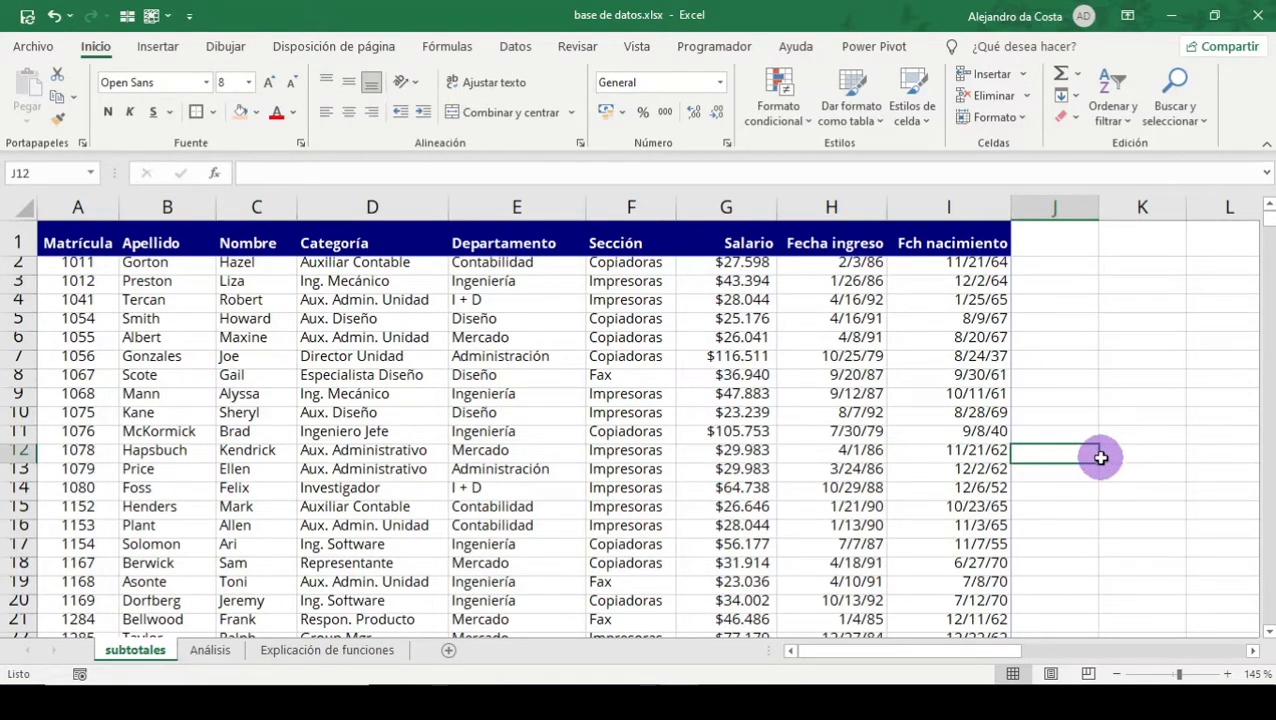
{"action": "scroll", "coordinate": [552, 404], "scroll_direction": "down", "scroll_amount": 1}
{"action": "scroll", "coordinate": [552, 404], "scroll_direction": "up", "scroll_amount": 1}
{"action": "scroll", "coordinate": [891, 478], "scroll_direction": "down", "scroll_amount": 14}
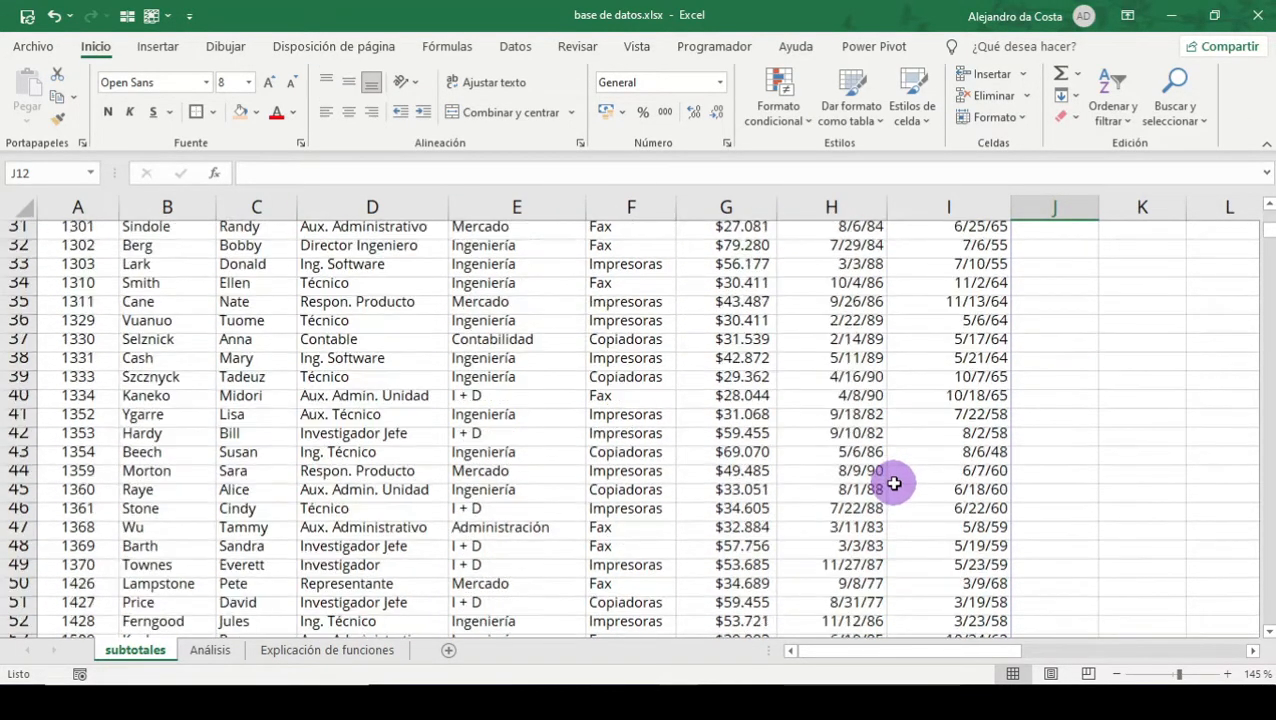
{"action": "scroll", "coordinate": [891, 482], "scroll_direction": "down", "scroll_amount": 18}
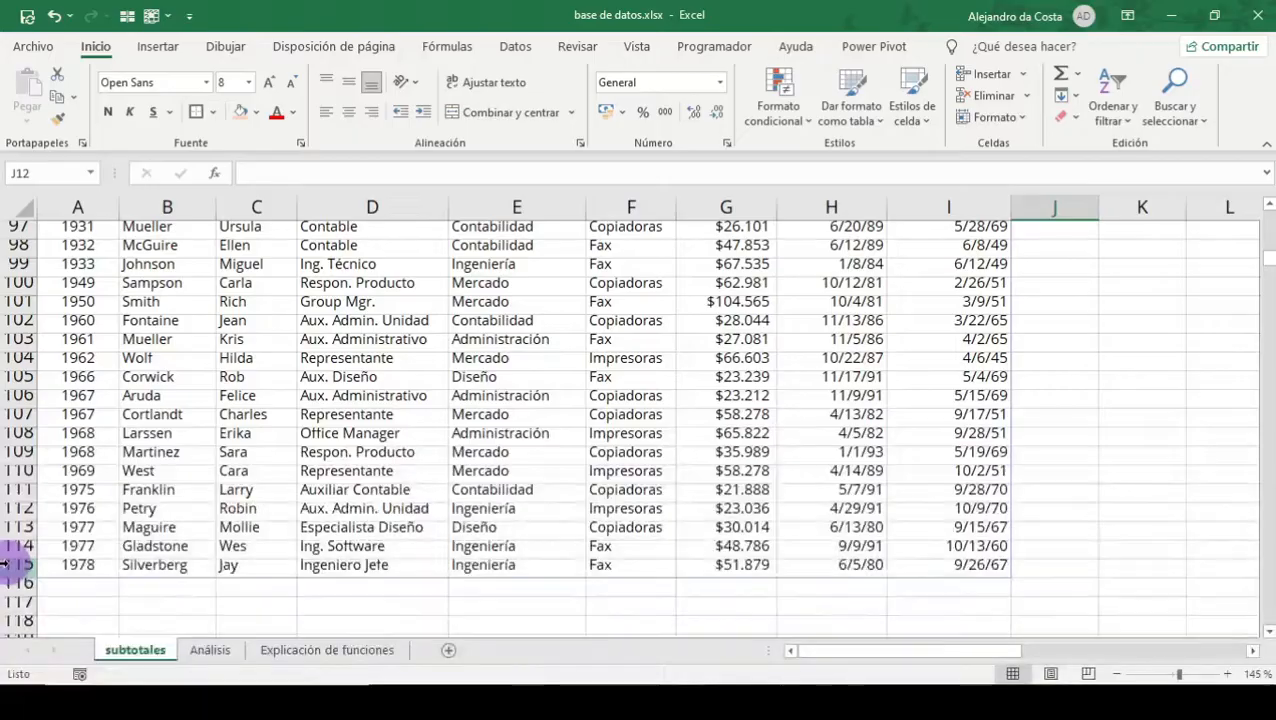
{"action": "left_click", "coordinate": [18, 565]}
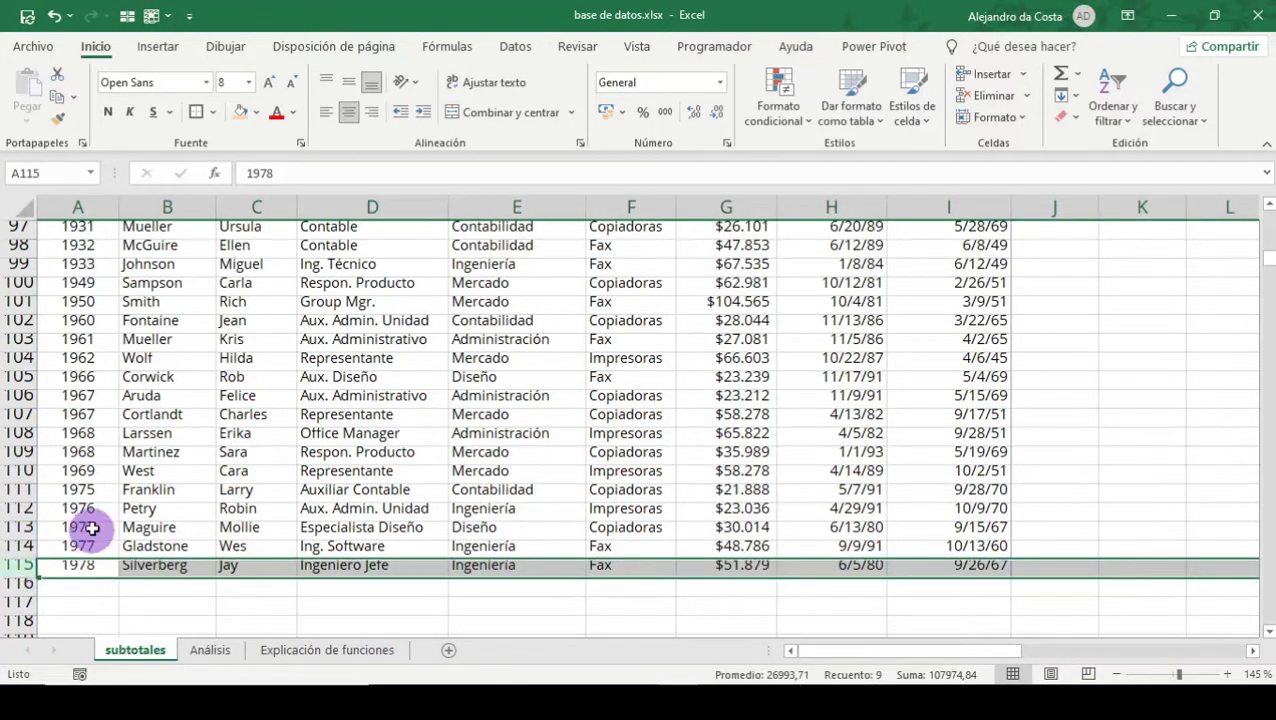
{"action": "scroll", "coordinate": [270, 588], "scroll_direction": "up", "scroll_amount": 16}
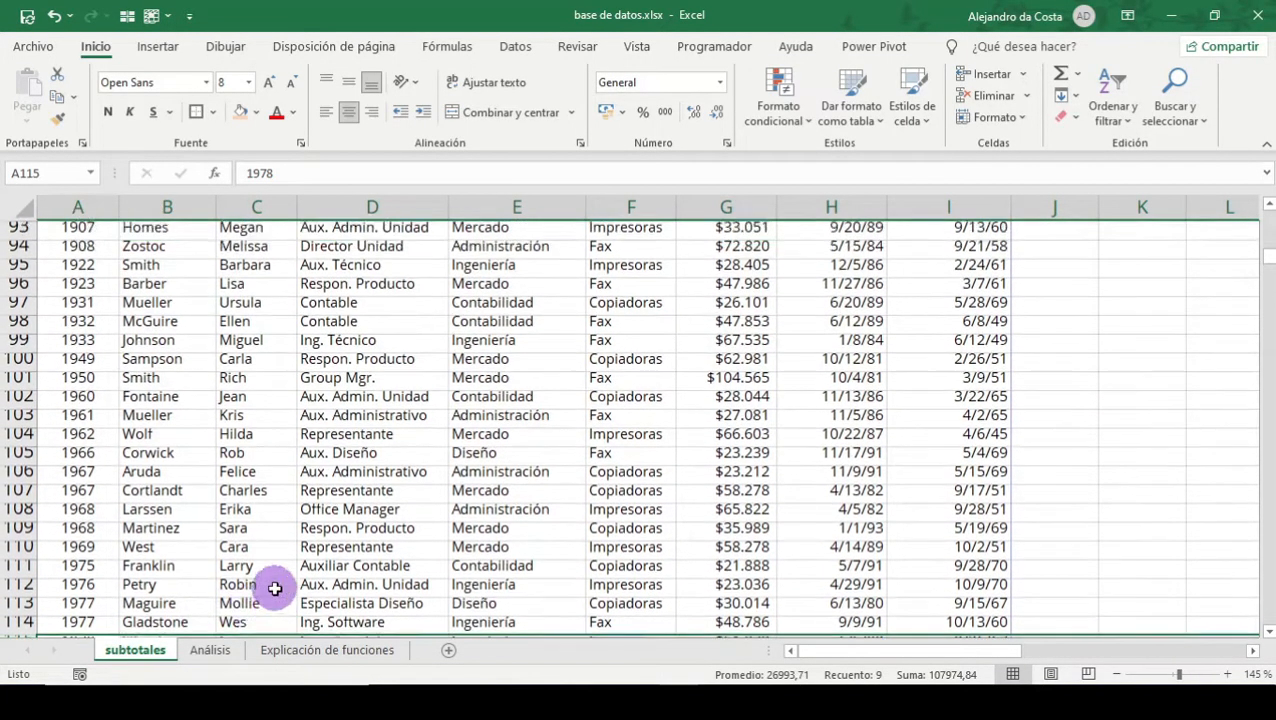
{"action": "scroll", "coordinate": [285, 590], "scroll_direction": "up", "scroll_amount": 16}
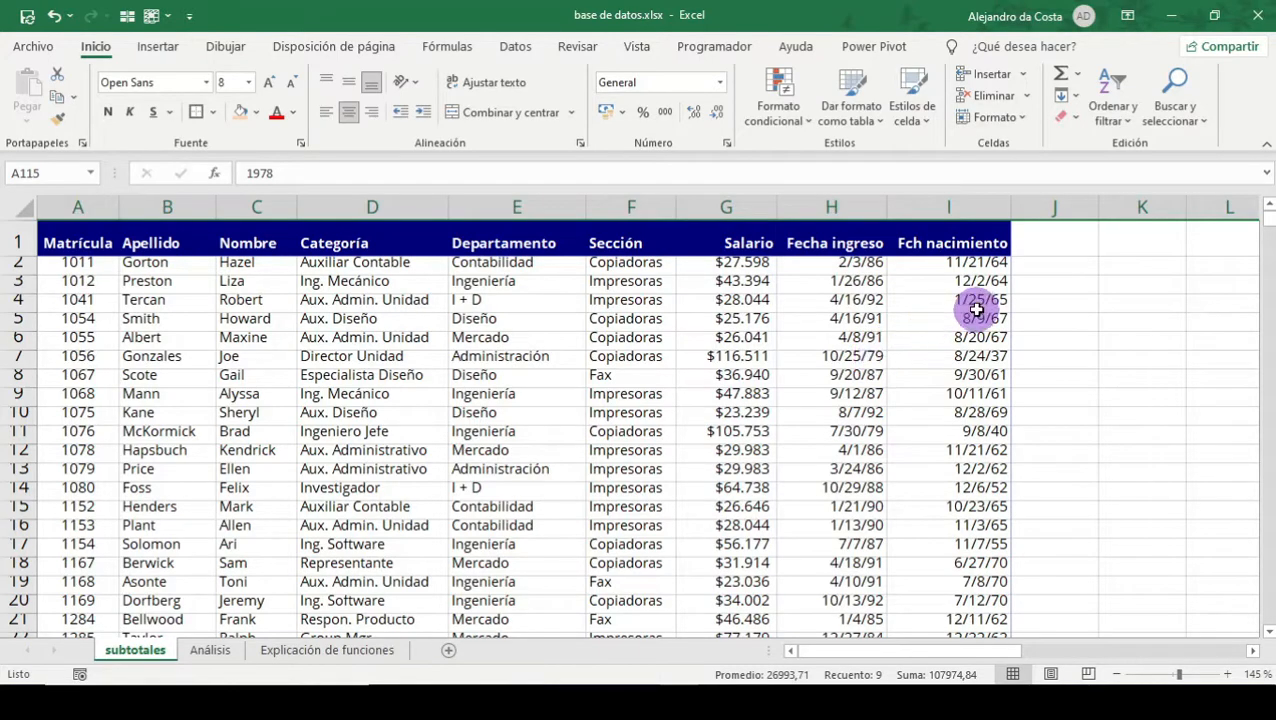
{"action": "left_click", "coordinate": [8, 264]}
{"action": "left_click", "coordinate": [630, 410]}
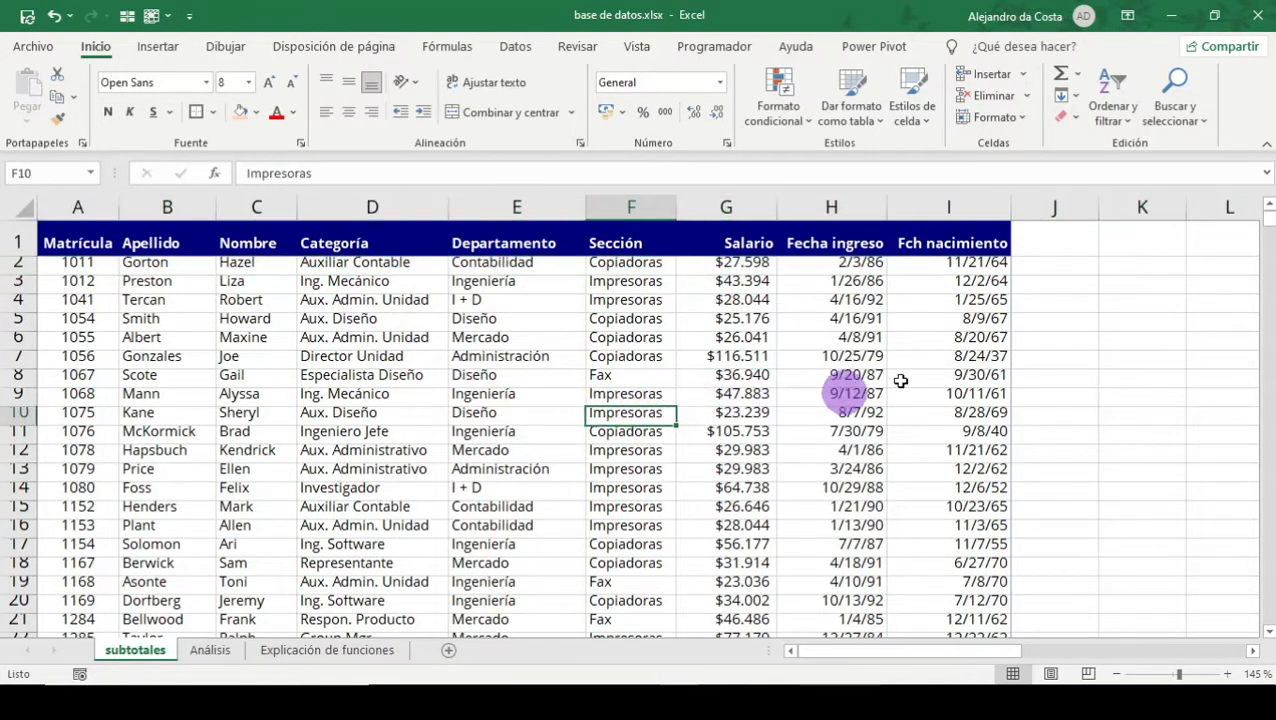
{"action": "left_click", "coordinate": [1003, 281]}
{"action": "left_click", "coordinate": [1003, 263]}
{"action": "left_click", "coordinate": [1025, 268]}
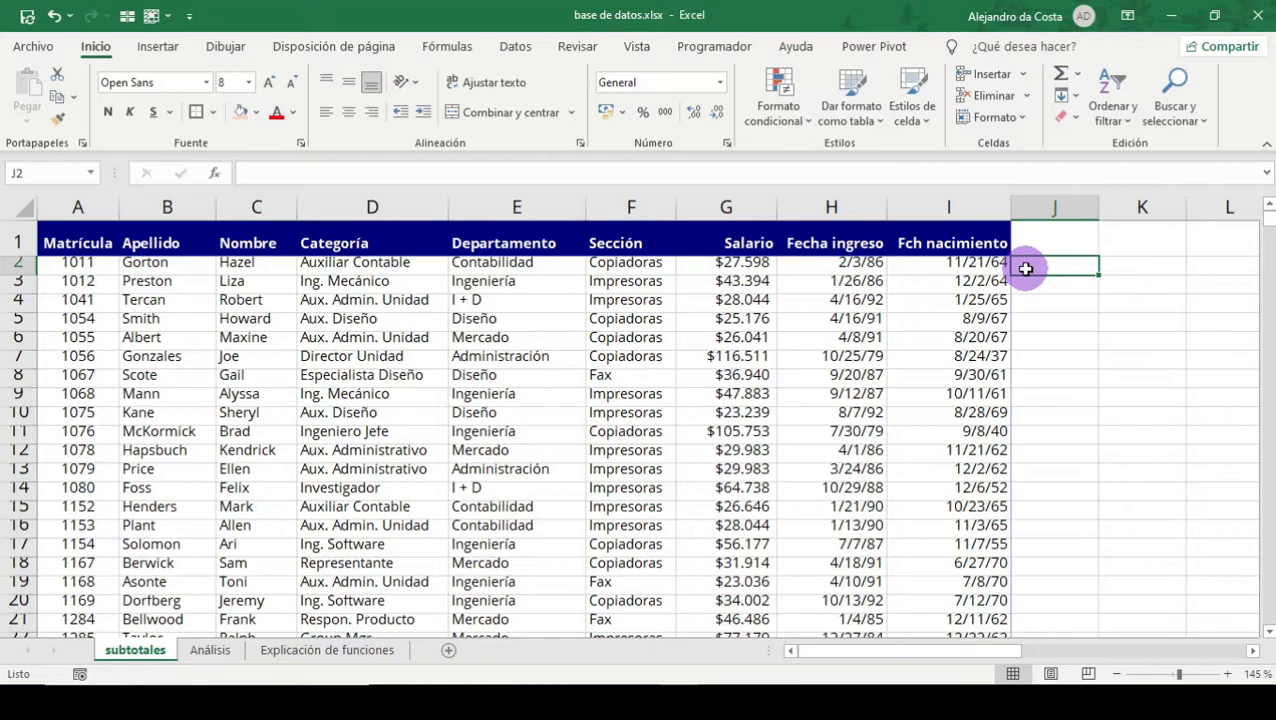
Review the Matrícula, Apellido, Nombre and Categoría columns, going through the first job categories in rows 2 to 7
{"action": "left_click", "coordinate": [98, 200]}
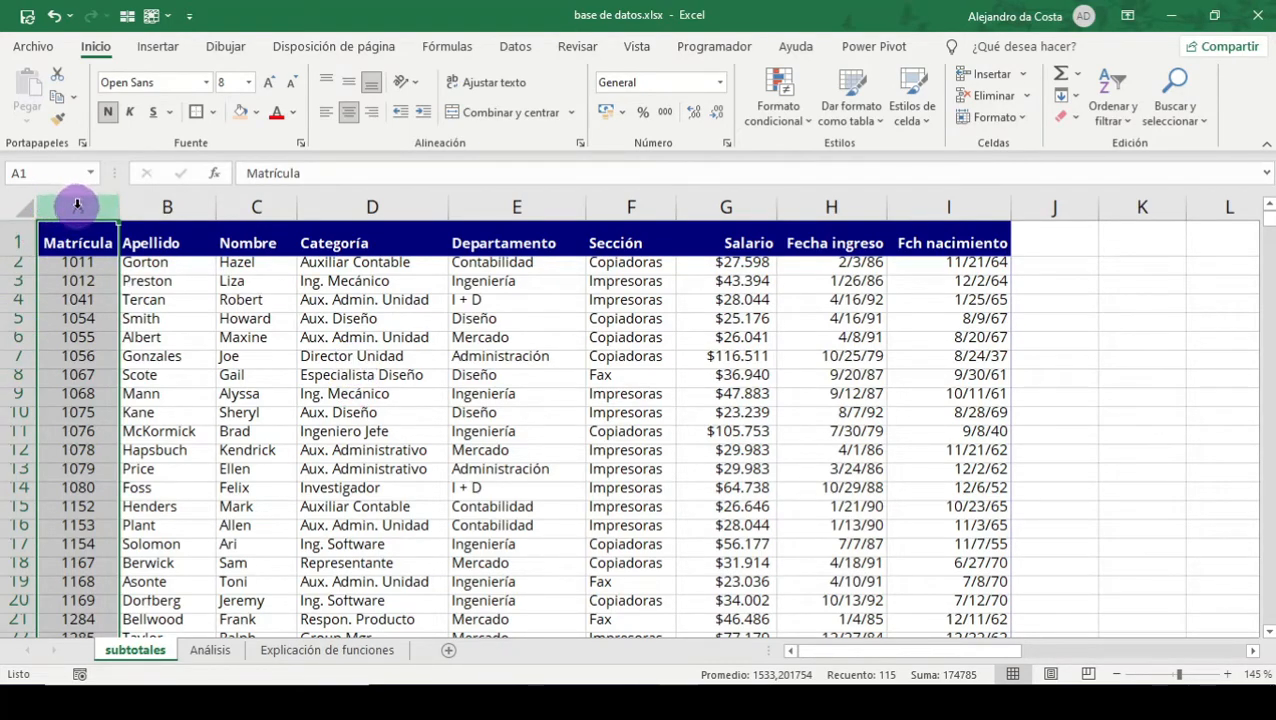
{"action": "left_click", "coordinate": [88, 265]}
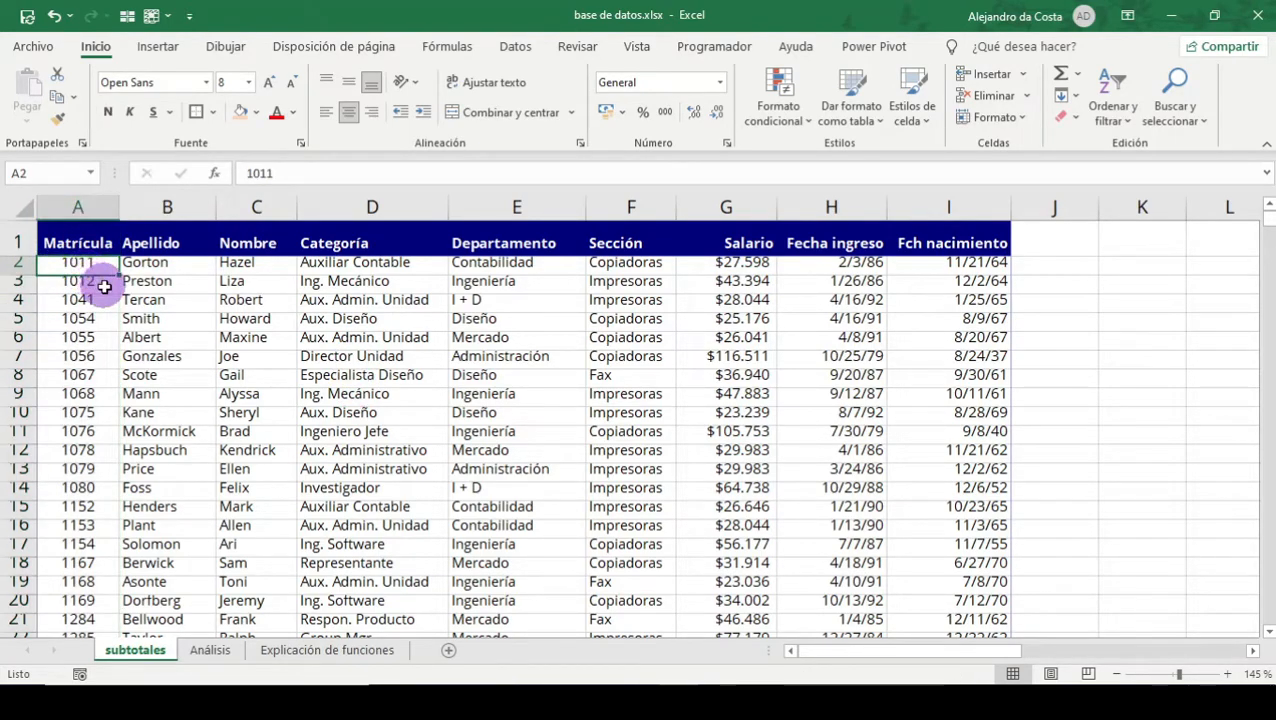
{"action": "left_click", "coordinate": [139, 207]}
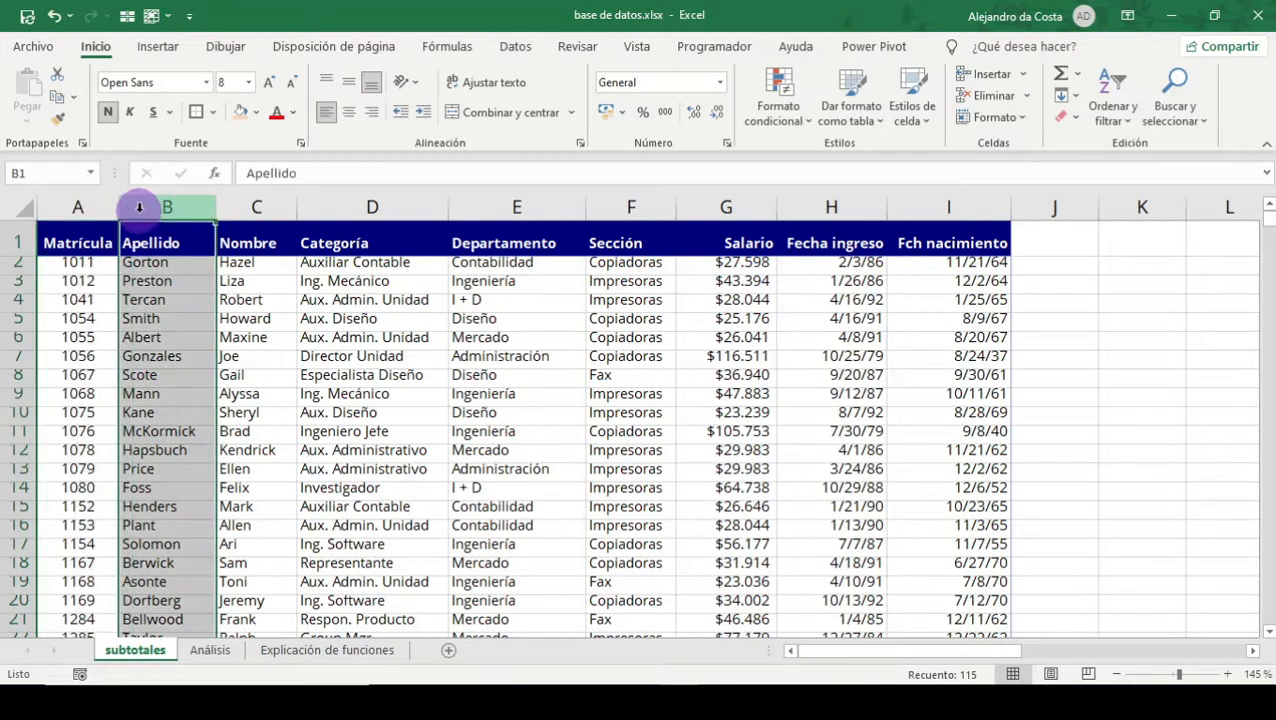
{"action": "left_click", "coordinate": [276, 199]}
{"action": "left_click", "coordinate": [328, 200]}
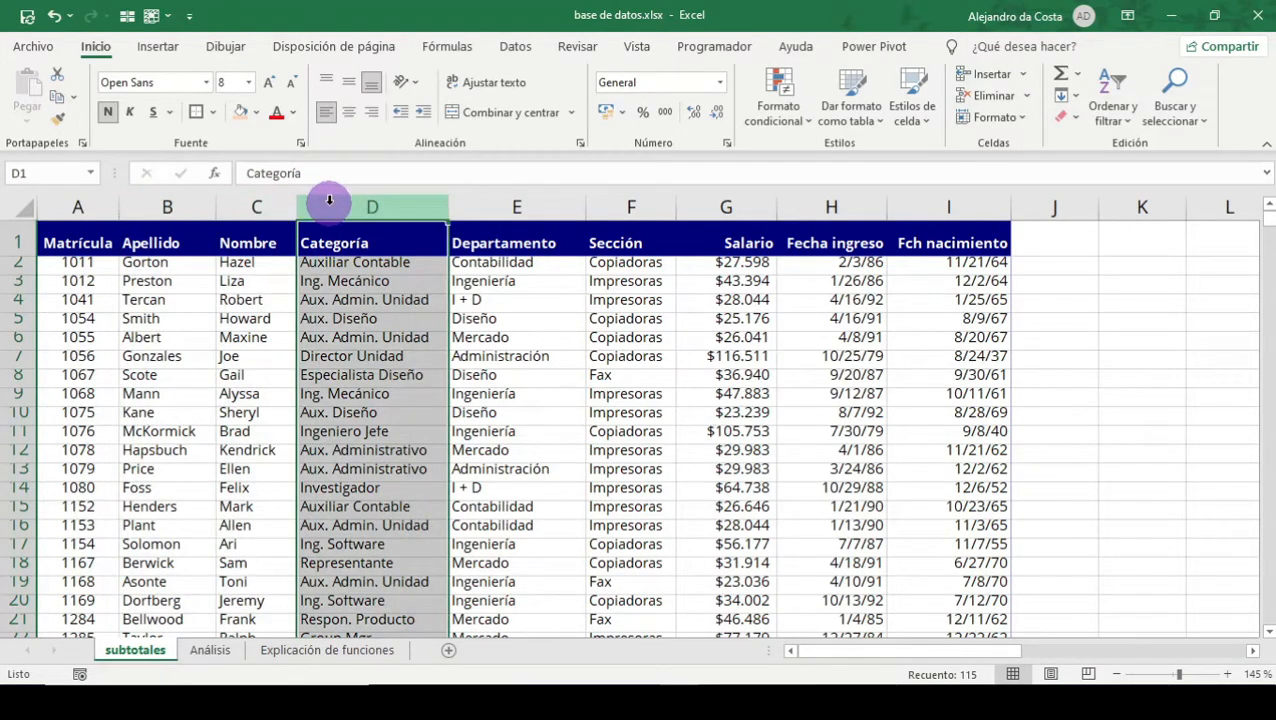
{"action": "left_click", "coordinate": [403, 248]}
{"action": "left_click", "coordinate": [410, 262]}
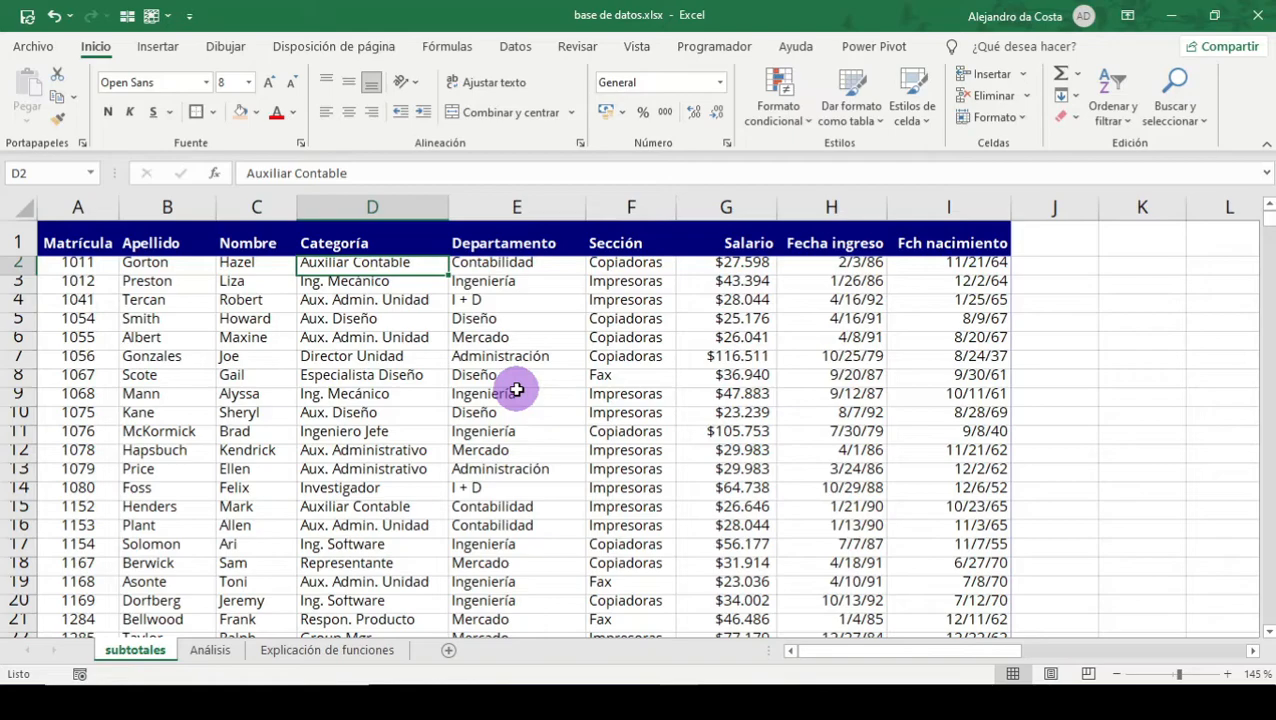
{"action": "key", "text": "Down"}
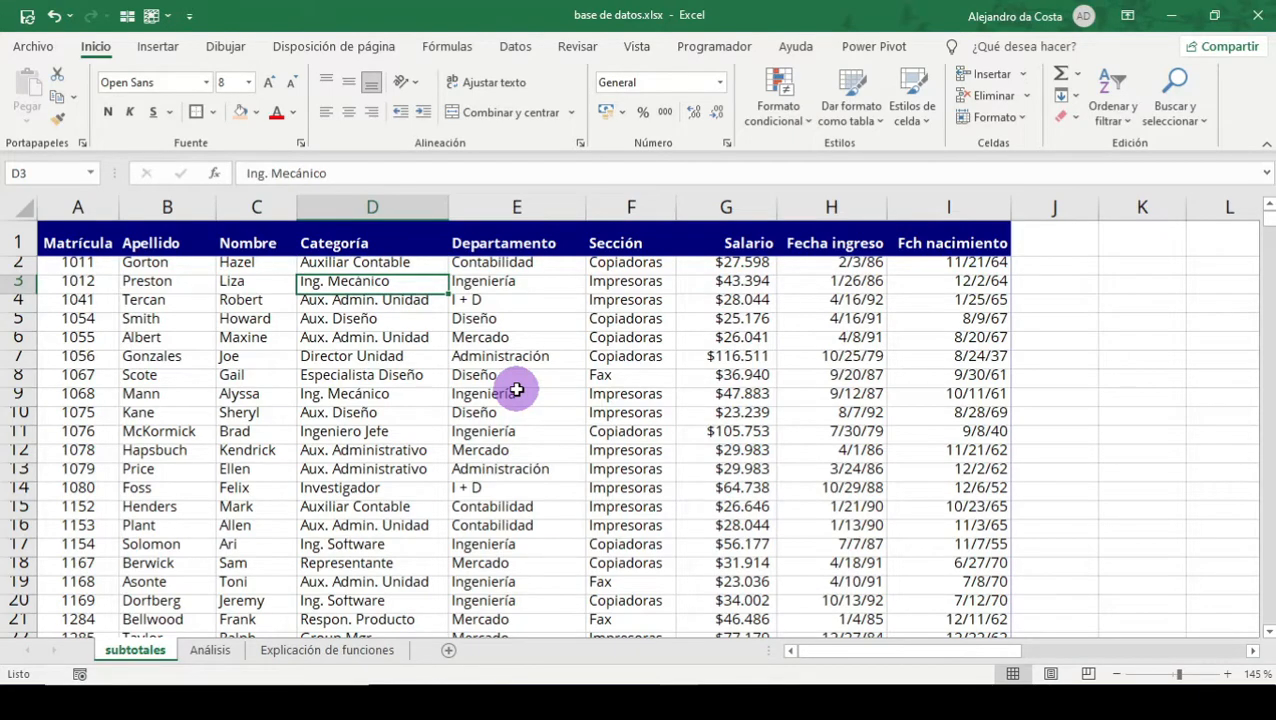
{"action": "key", "text": "Down"}
{"action": "key", "text": "Down"}
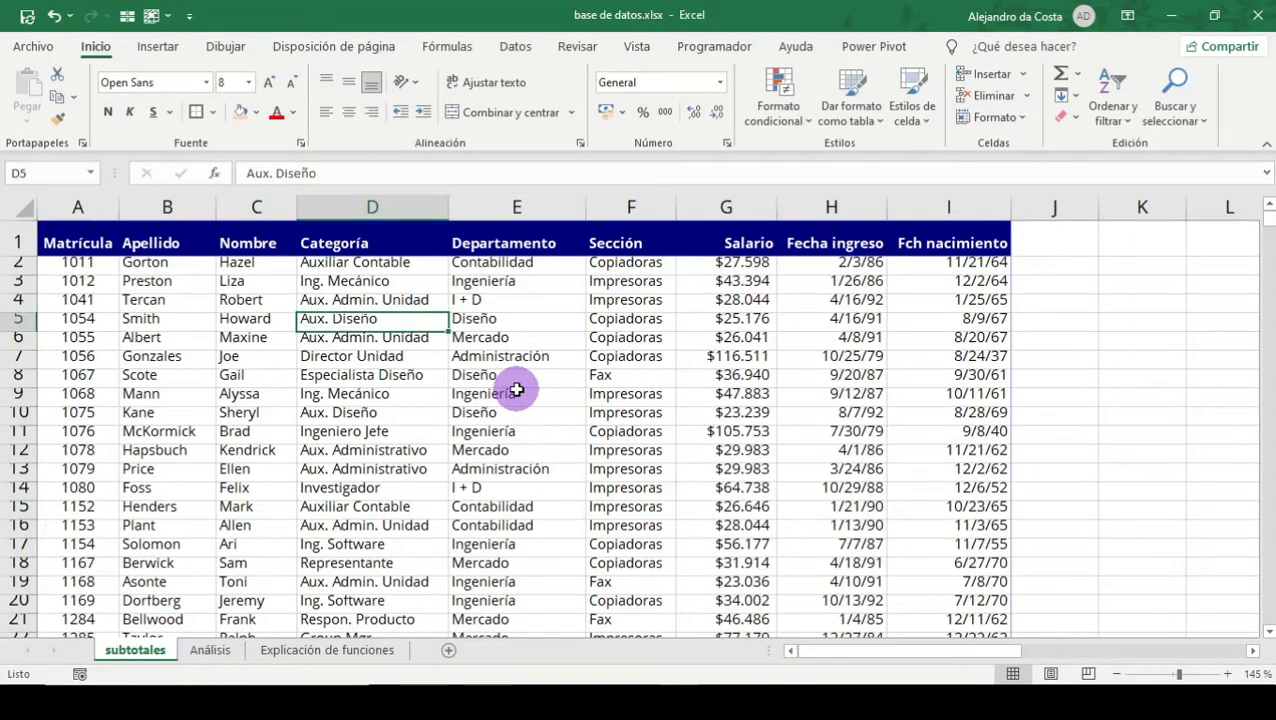
{"action": "key", "text": "Down"}
{"action": "key", "text": "Down"}
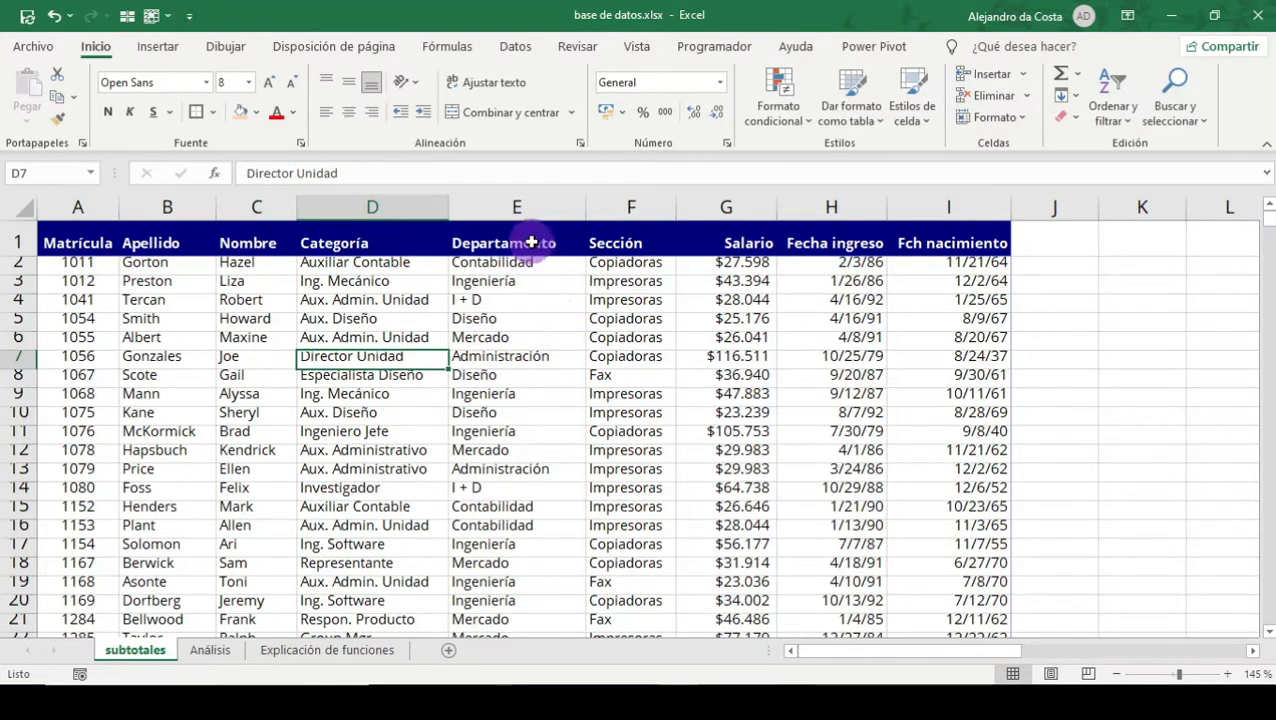
Review the Departamento, Sección, Salario, Fecha ingreso and Fch nacimiento columns of the employee table
{"action": "left_click", "coordinate": [524, 206]}
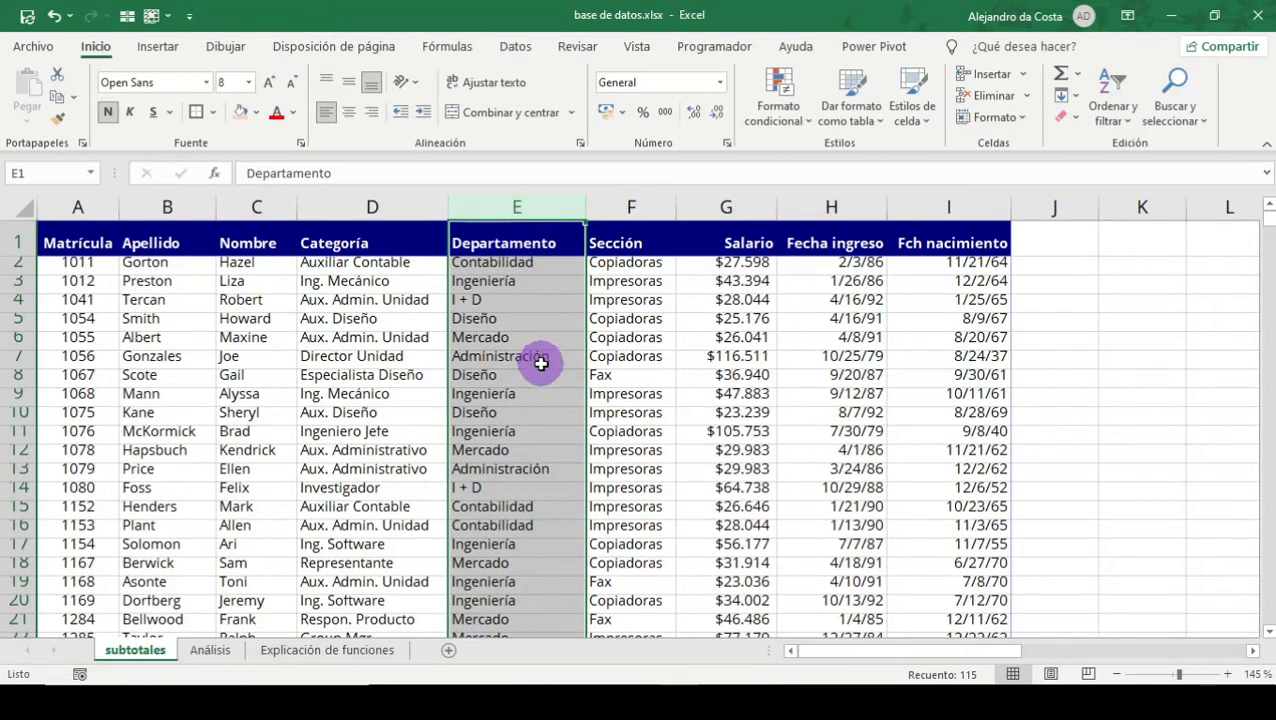
{"action": "left_click", "coordinate": [652, 207]}
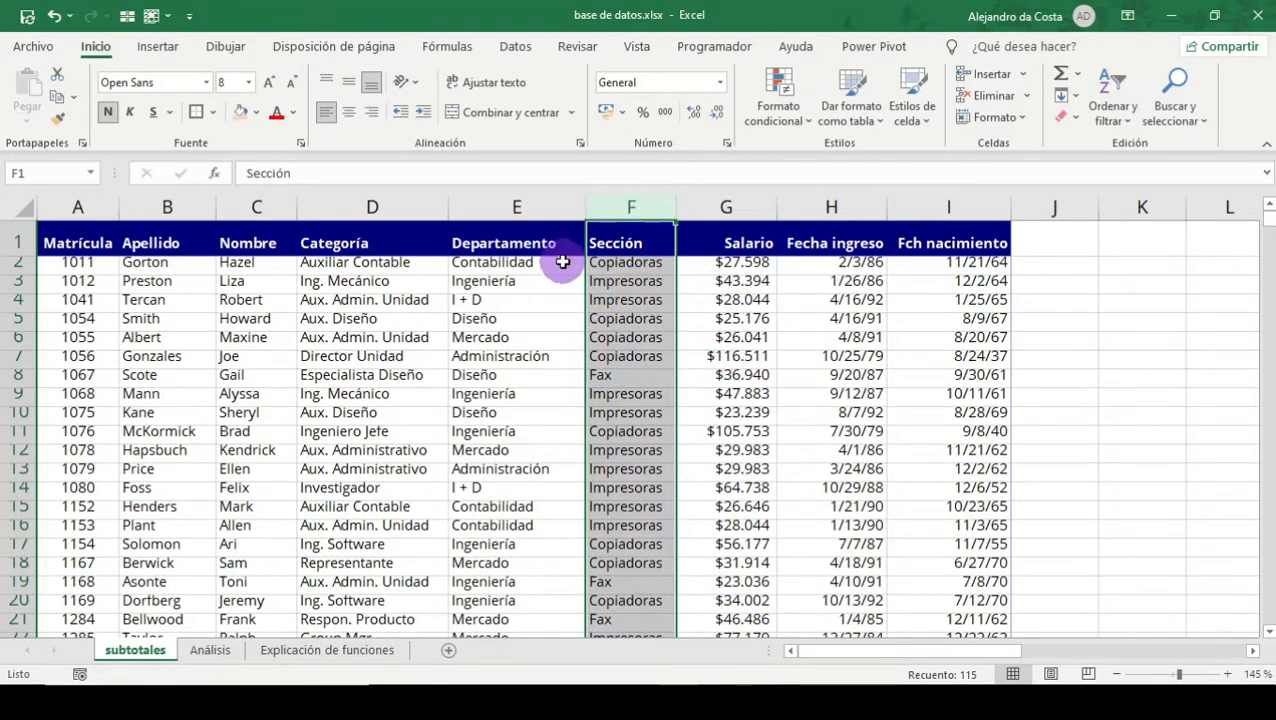
{"action": "left_click", "coordinate": [532, 243]}
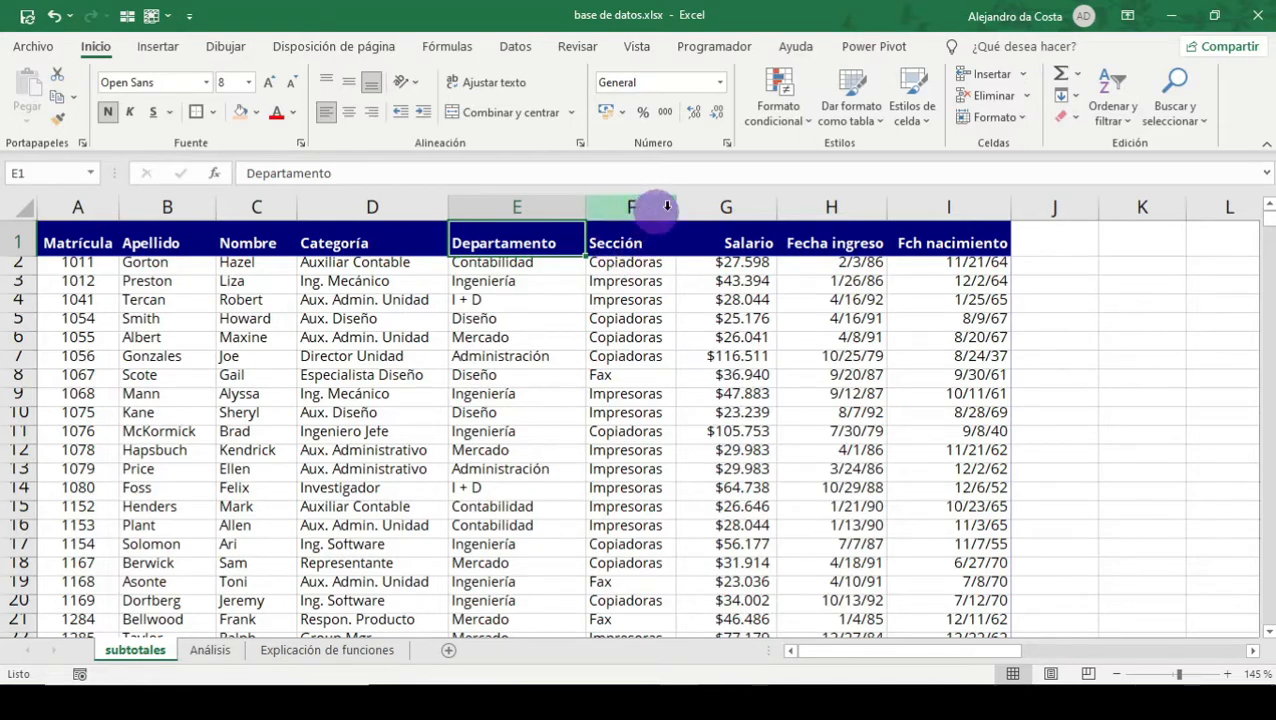
{"action": "left_click", "coordinate": [735, 207]}
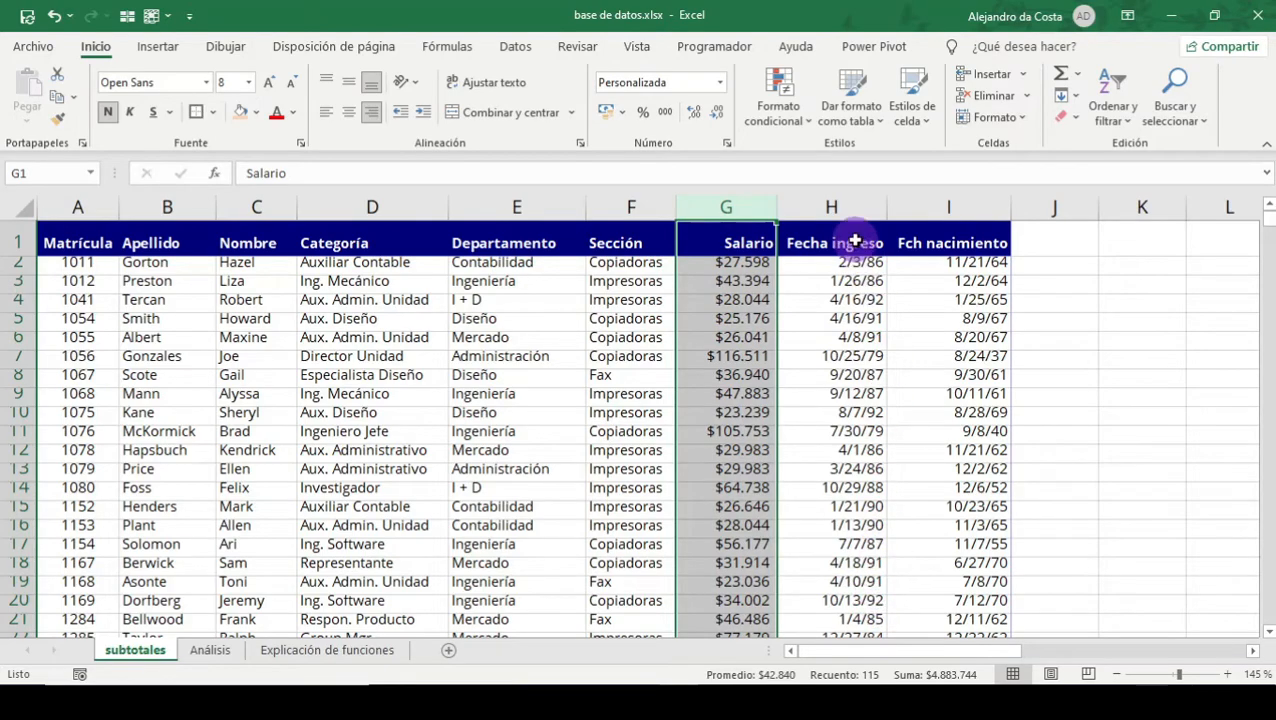
{"action": "left_click", "coordinate": [843, 208]}
{"action": "left_click", "coordinate": [948, 207]}
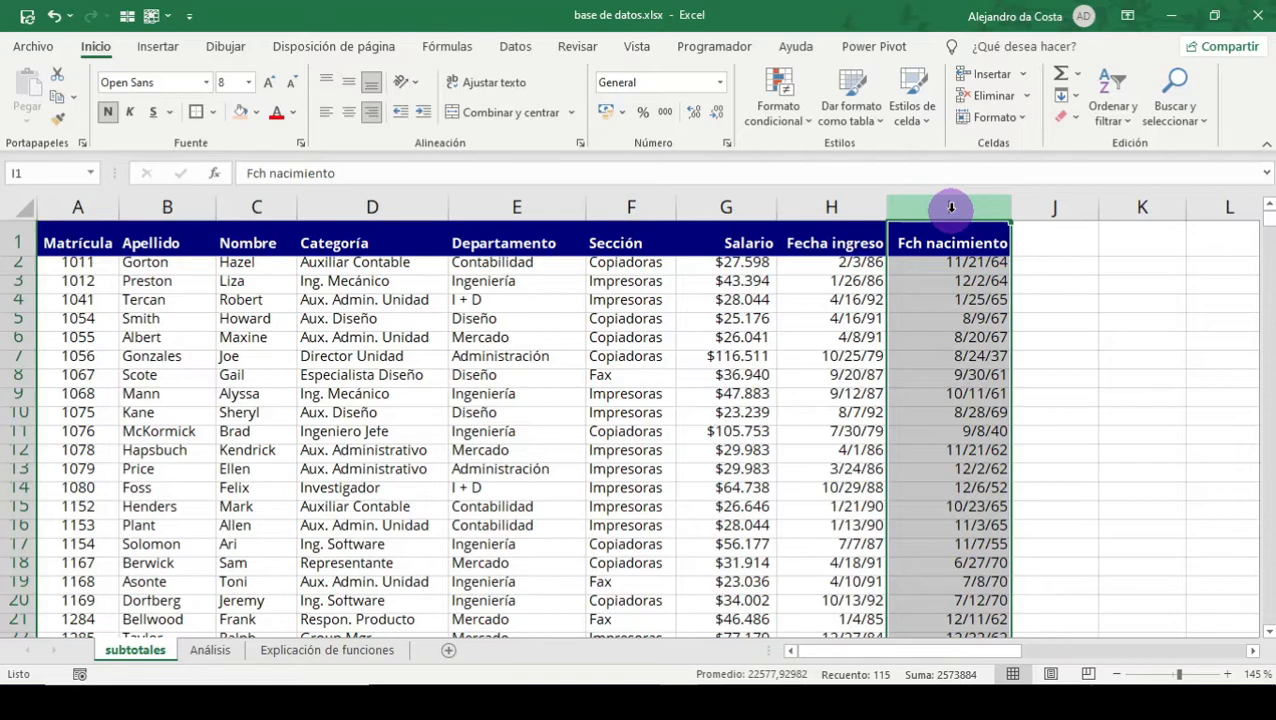
Start a CONTAR.SI formula in cell A2 of the Análisis sheet, under the question about salaries below $30000
{"action": "left_click", "coordinate": [208, 650]}
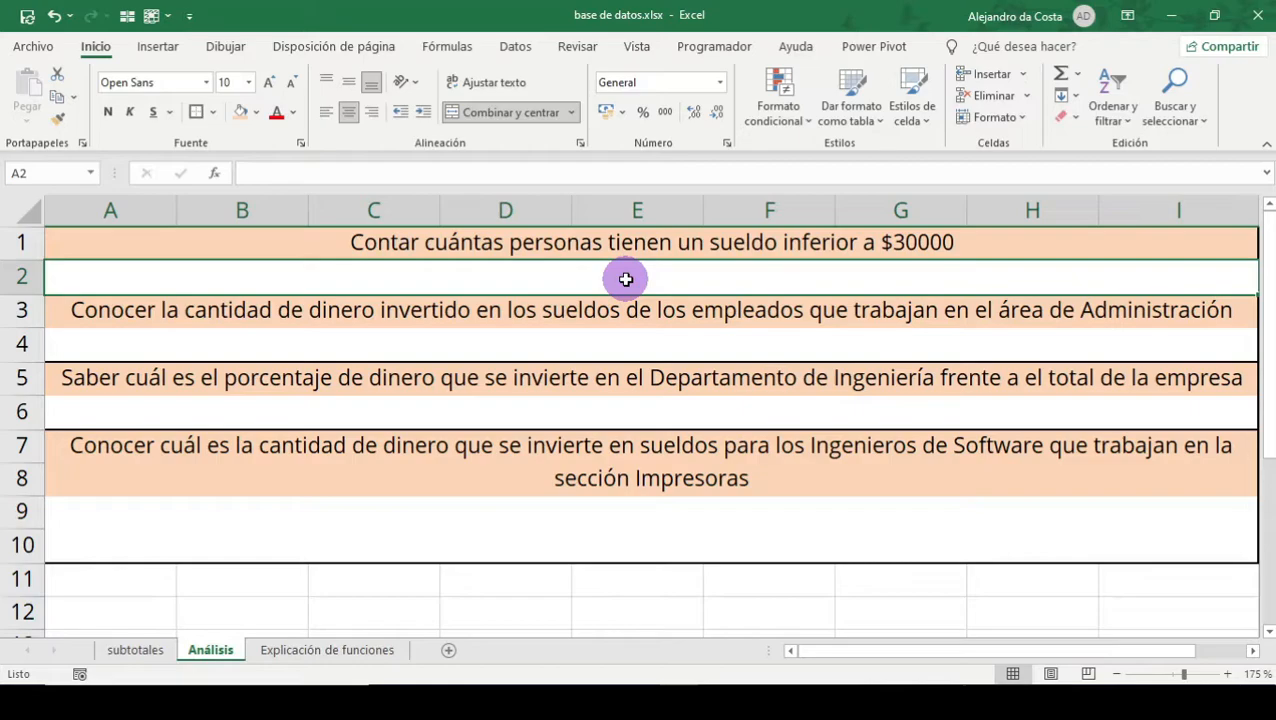
{"action": "type", "text": "=contar"}
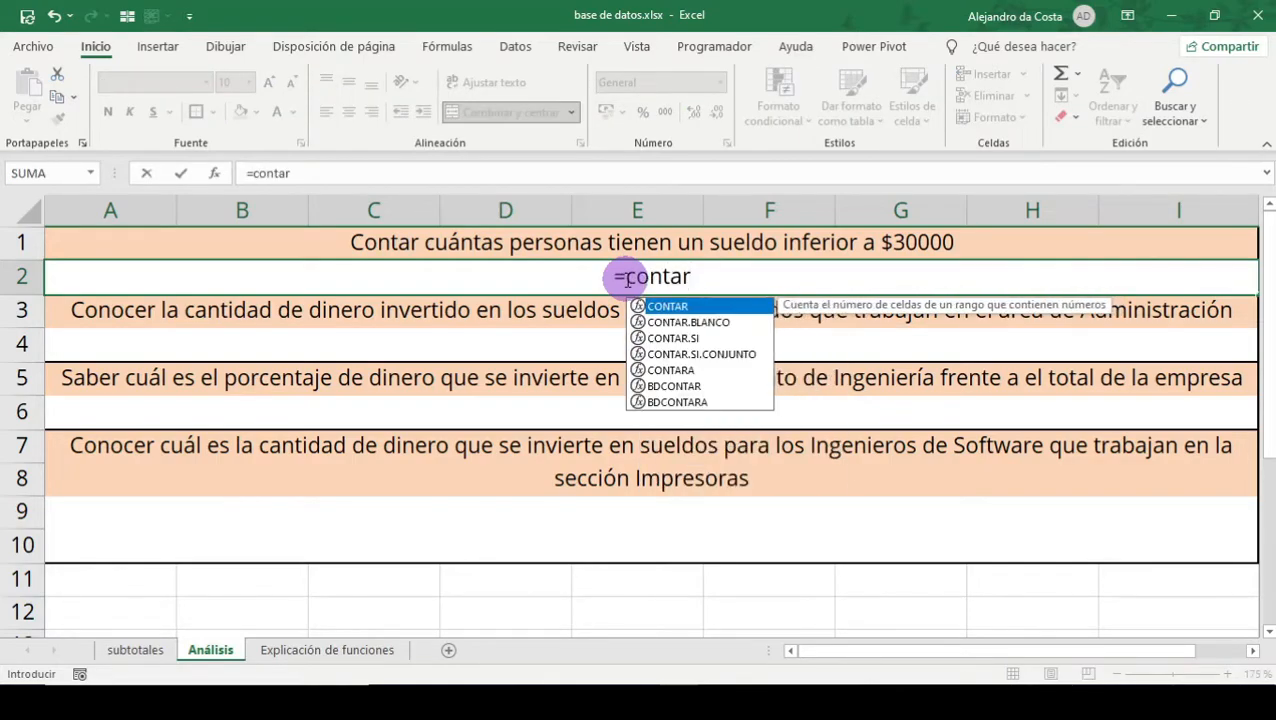
{"action": "type", "text": ".si"}
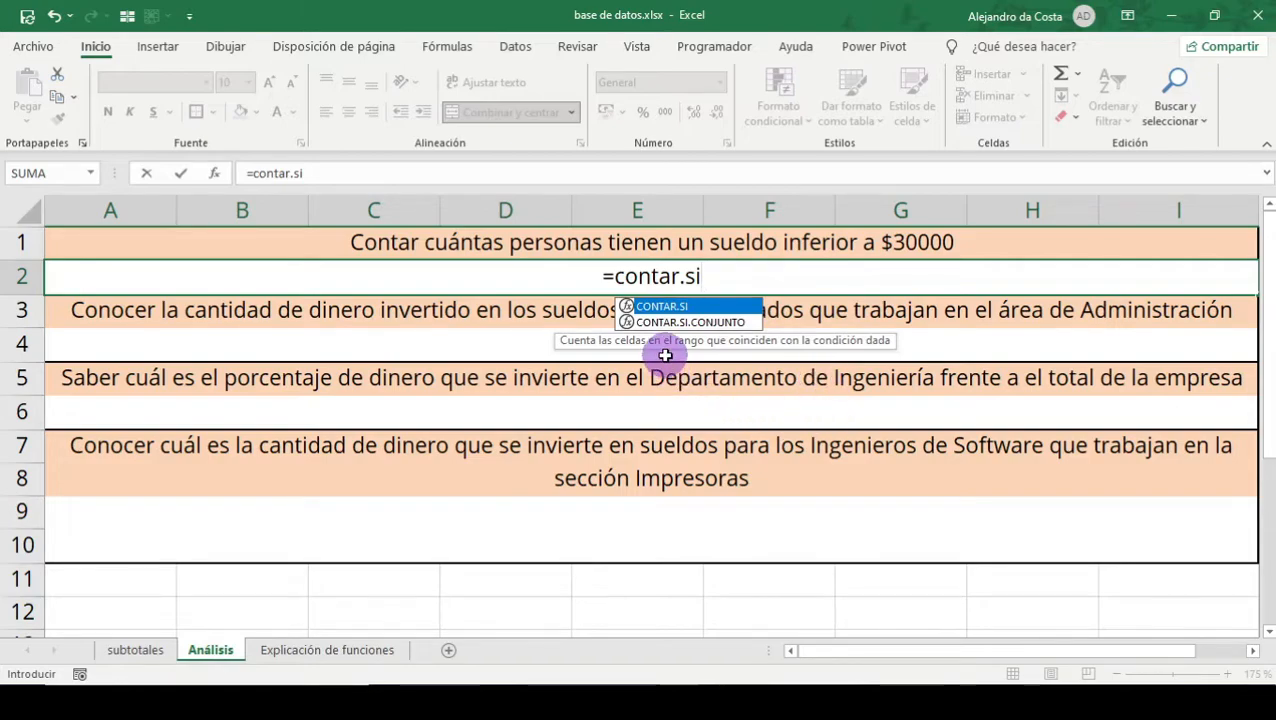
{"action": "left_click", "coordinate": [745, 326]}
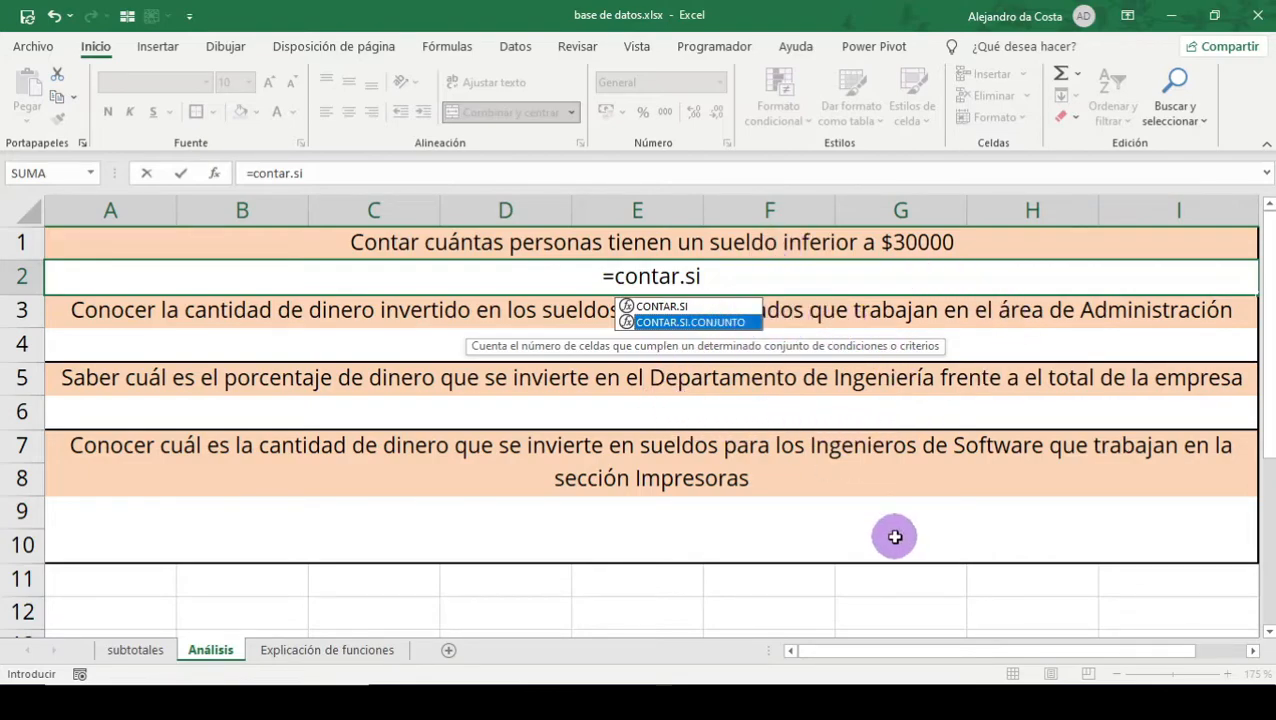
{"action": "left_click", "coordinate": [737, 309]}
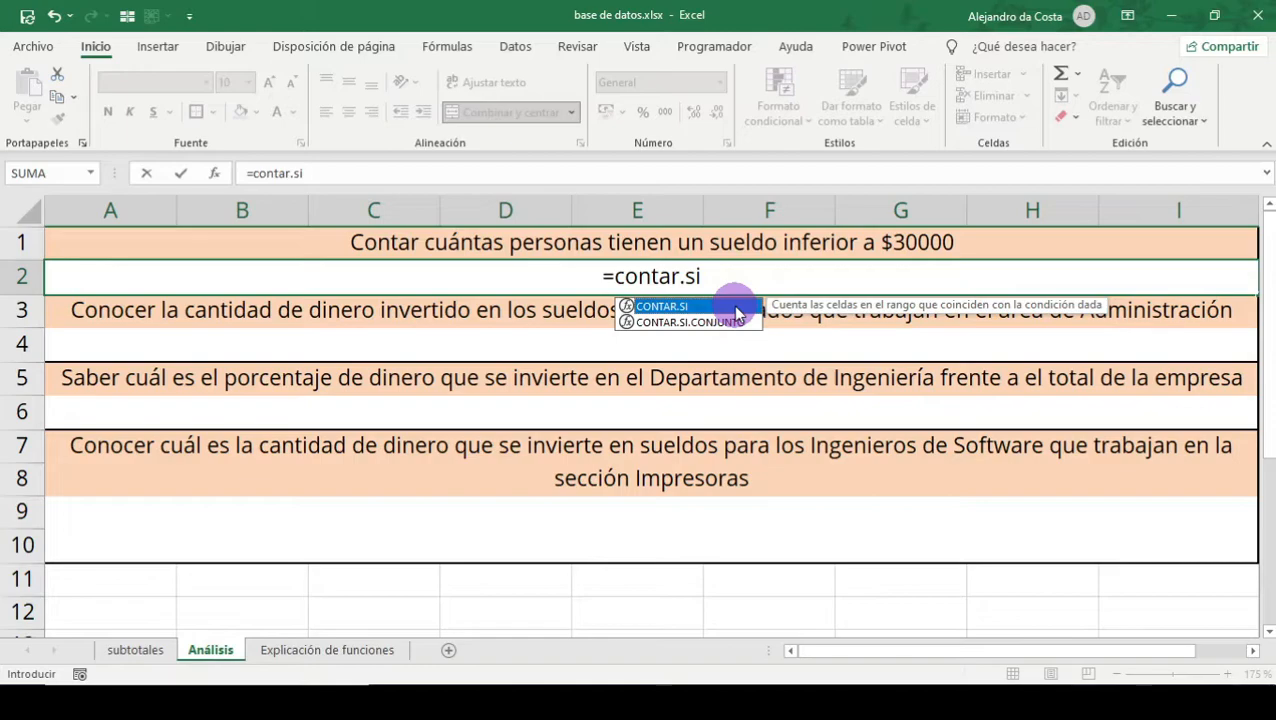
{"action": "double_click", "coordinate": [736, 308]}
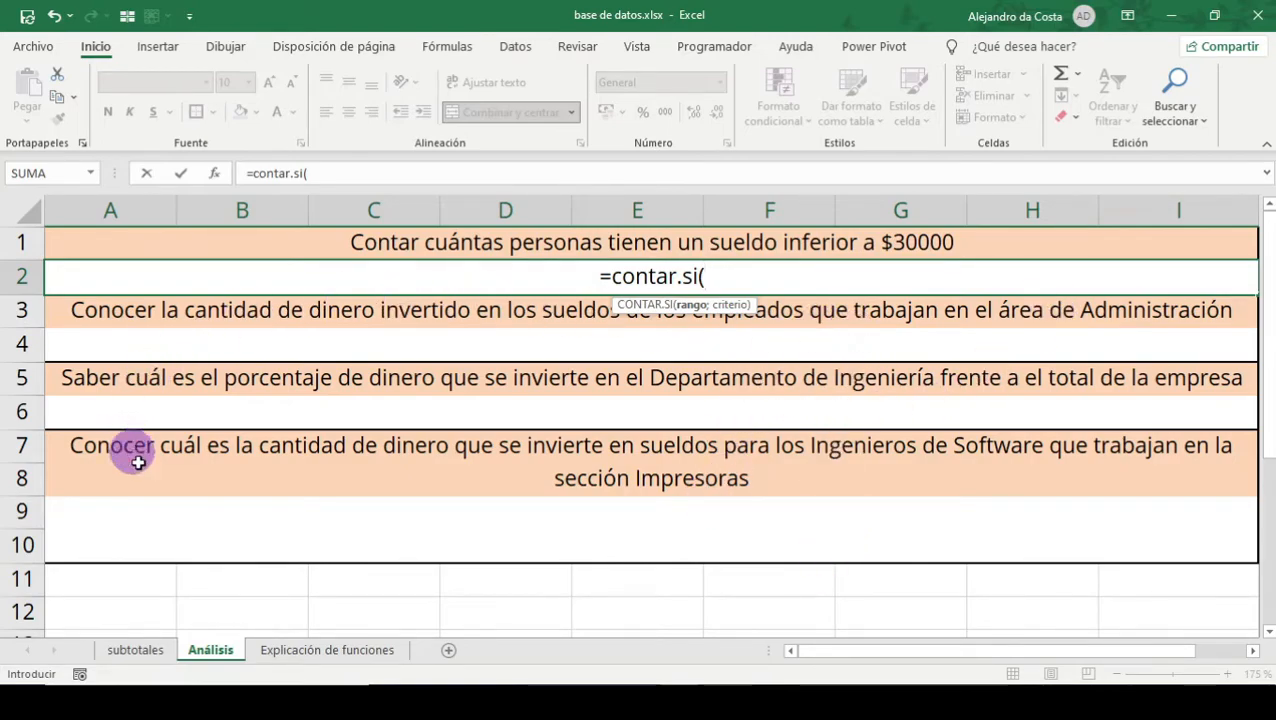
Point the range argument of the CONTAR.SI formula to the subtotales sheet
{"action": "left_click", "coordinate": [122, 651]}
{"action": "left_click", "coordinate": [205, 650]}
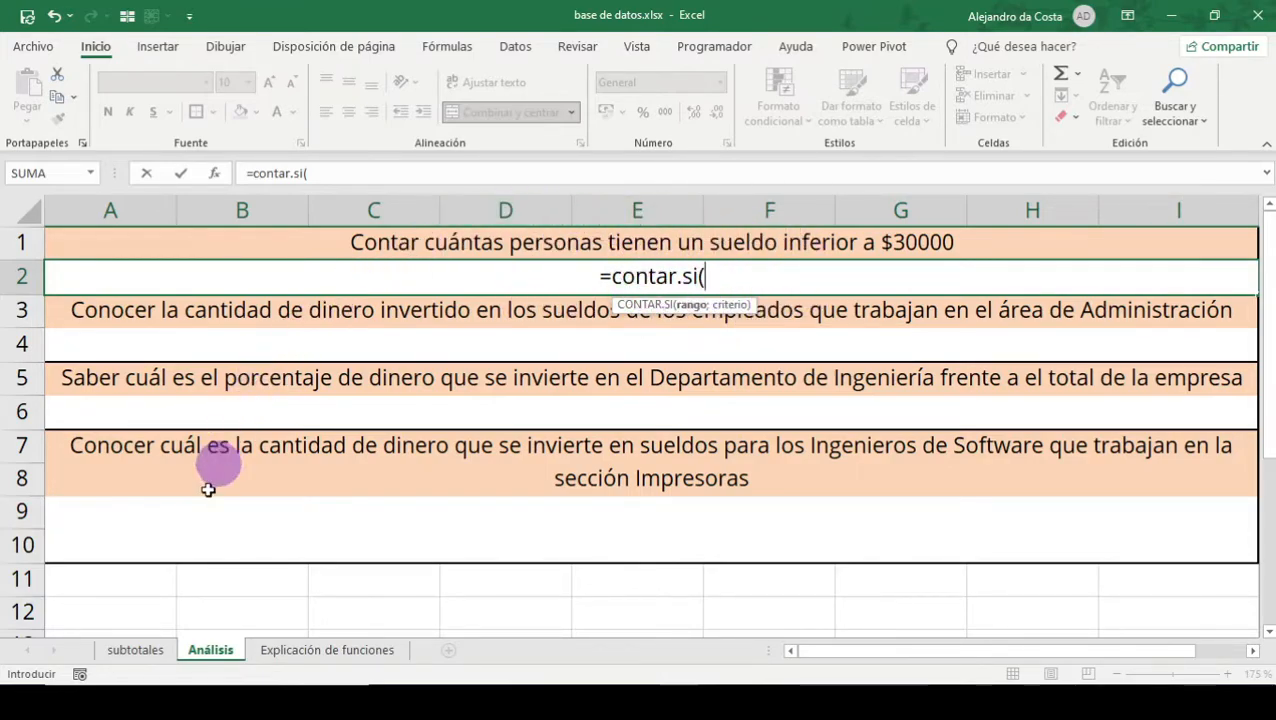
{"action": "left_click", "coordinate": [150, 660]}
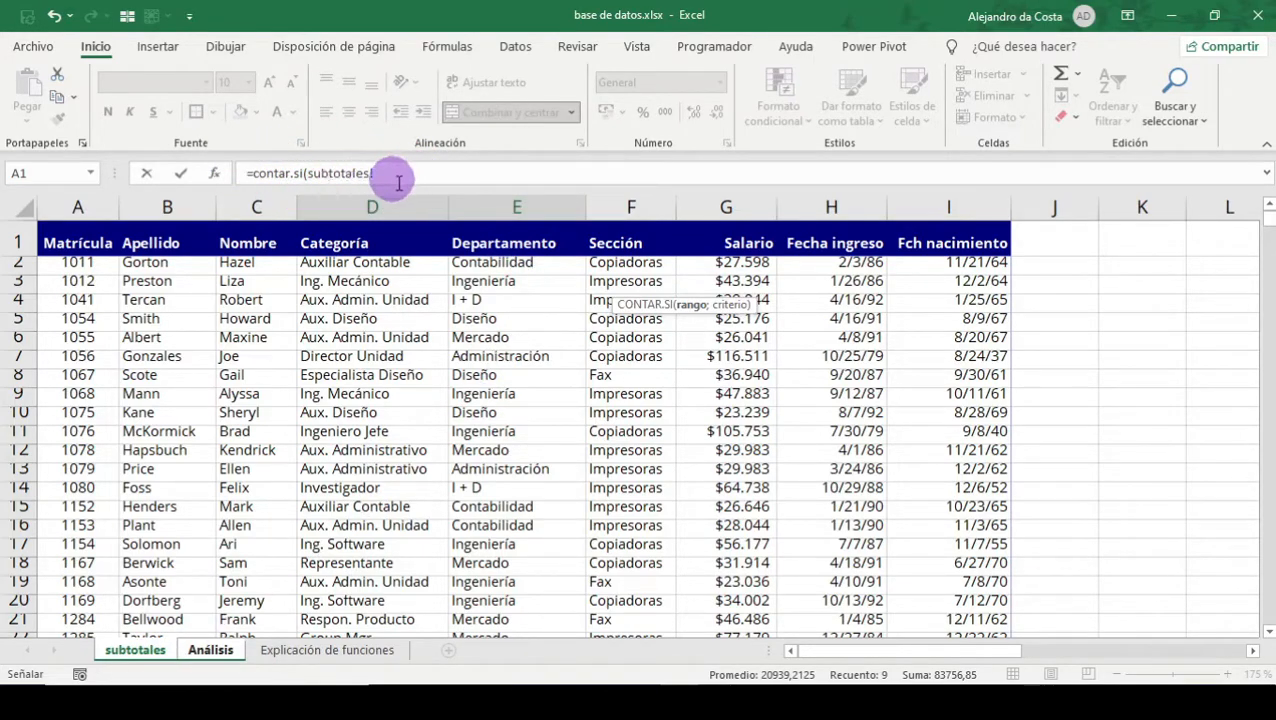
{"action": "left_click_drag", "start_coordinate": [379, 167], "coordinate": [223, 151]}
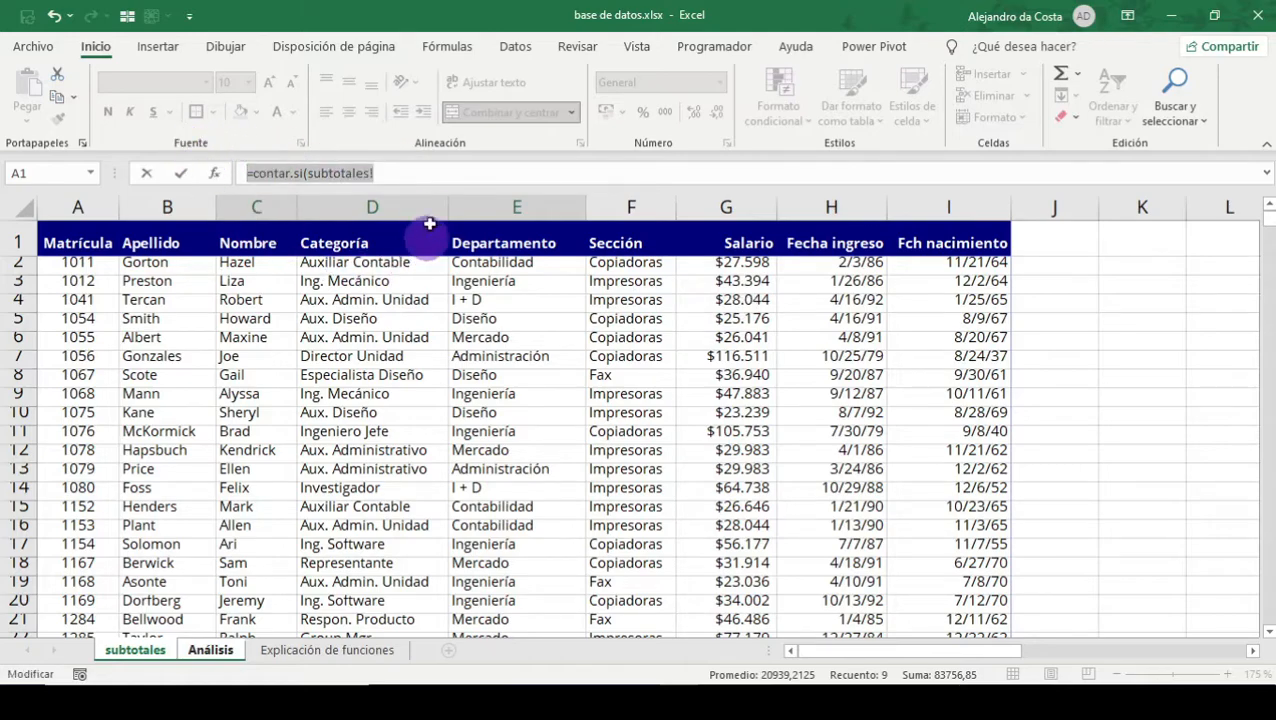
{"action": "left_click", "coordinate": [427, 172]}
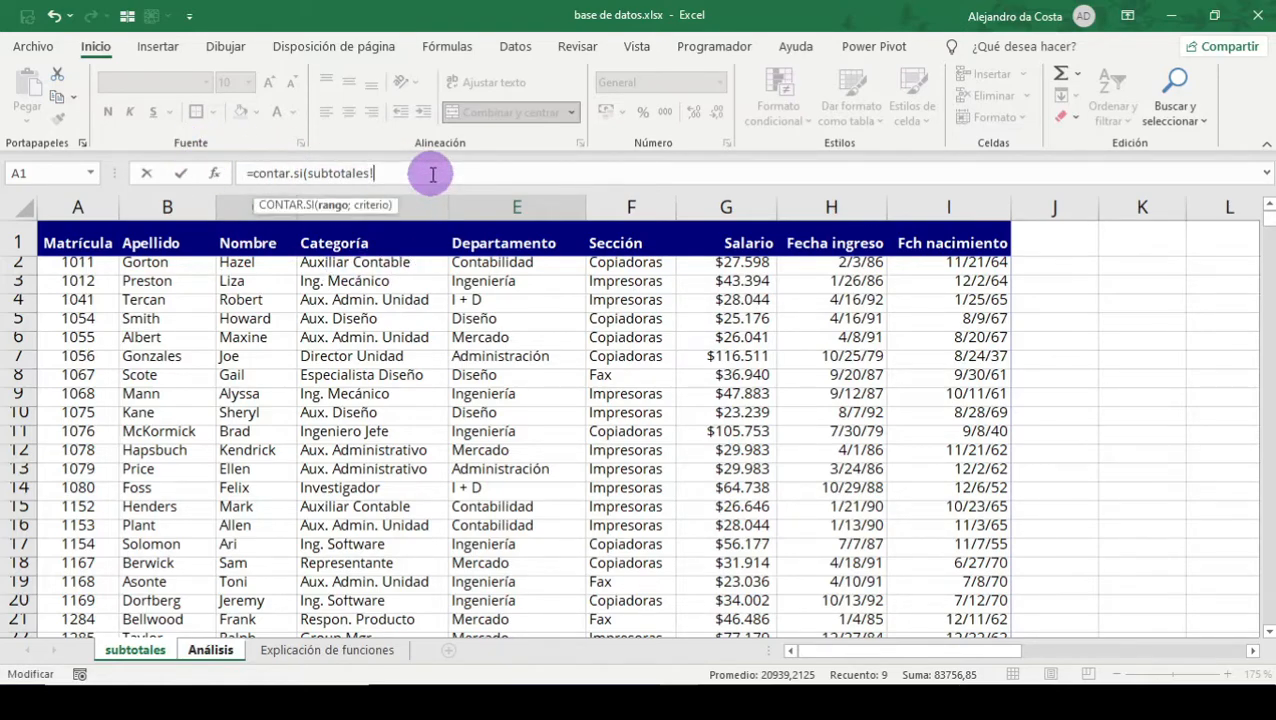
{"action": "left_click_drag", "start_coordinate": [432, 174], "coordinate": [307, 178]}
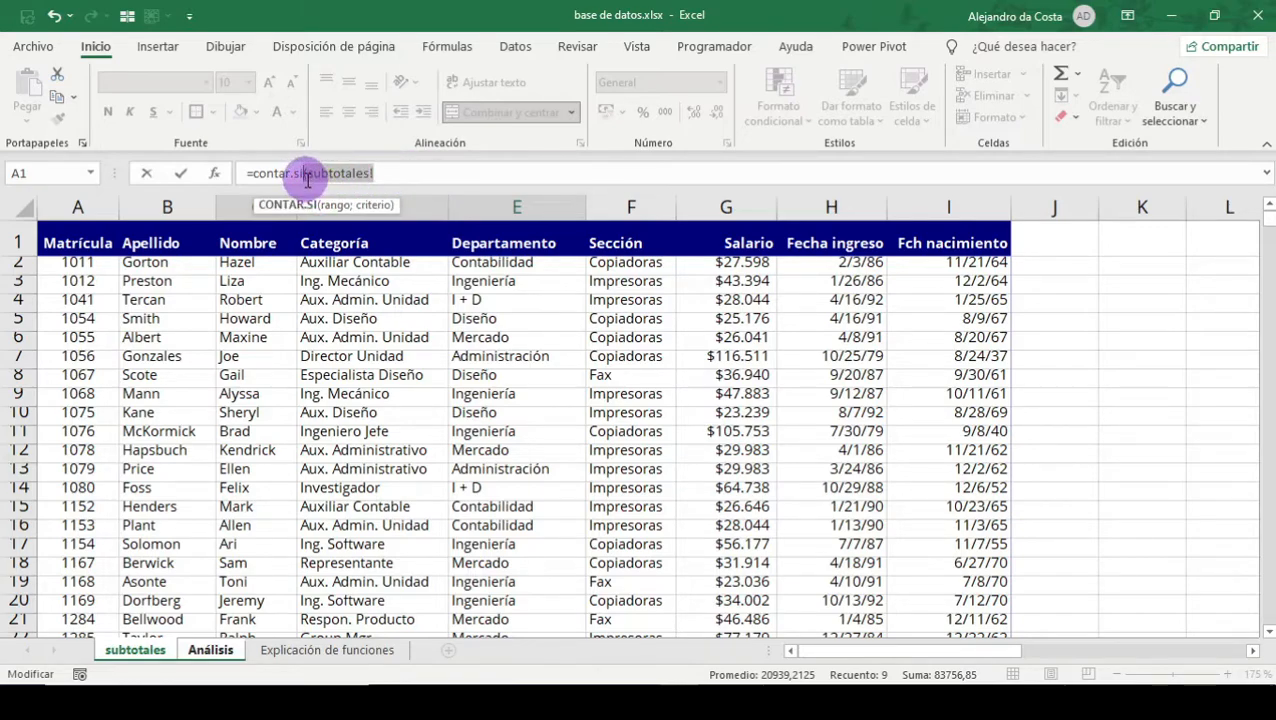
{"action": "left_click", "coordinate": [421, 171]}
{"action": "key", "text": "BackSpace"}
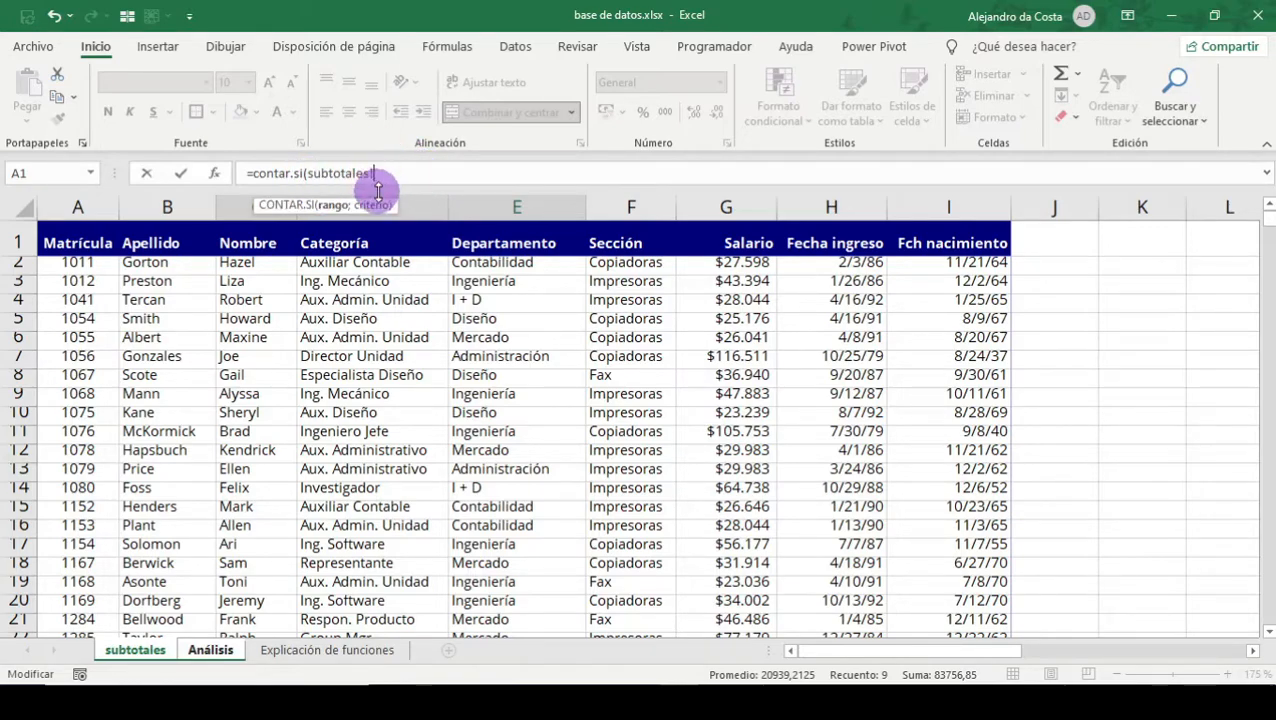
{"action": "type", "text": "!"}
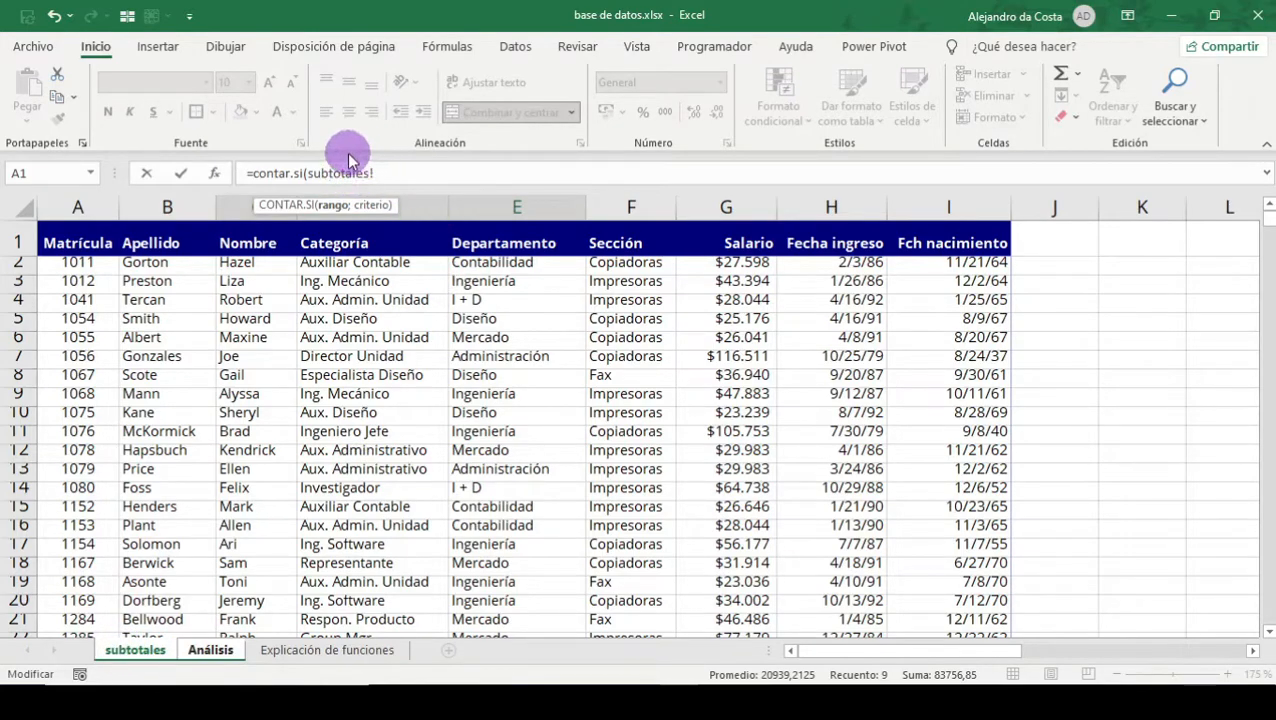
Select the Salario values G2:G115 on the subtotales sheet as the formula's range
{"action": "left_click", "coordinate": [716, 261]}
{"action": "left_click_drag", "start_coordinate": [716, 261], "coordinate": [738, 598]}
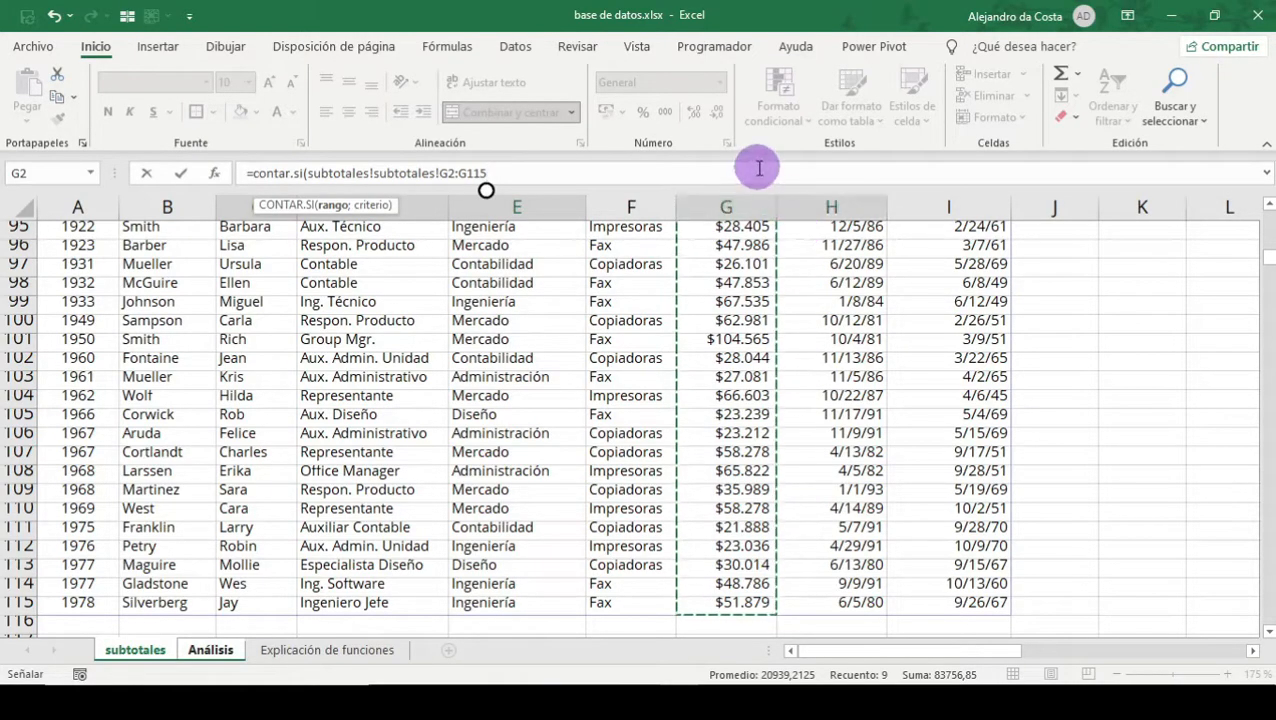
{"action": "scroll", "coordinate": [792, 364], "scroll_direction": "up", "scroll_amount": 20}
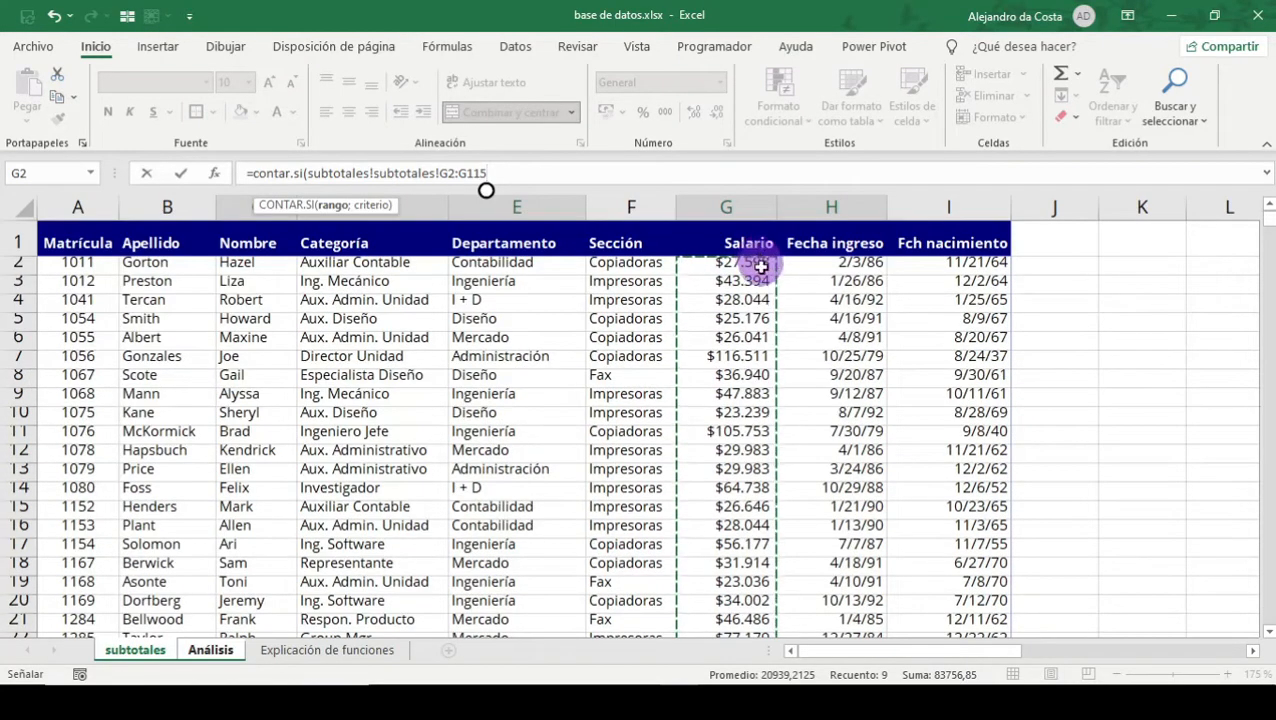
{"action": "scroll", "coordinate": [760, 260], "scroll_direction": "down", "scroll_amount": 16}
{"action": "scroll", "coordinate": [770, 399], "scroll_direction": "up", "scroll_amount": 16}
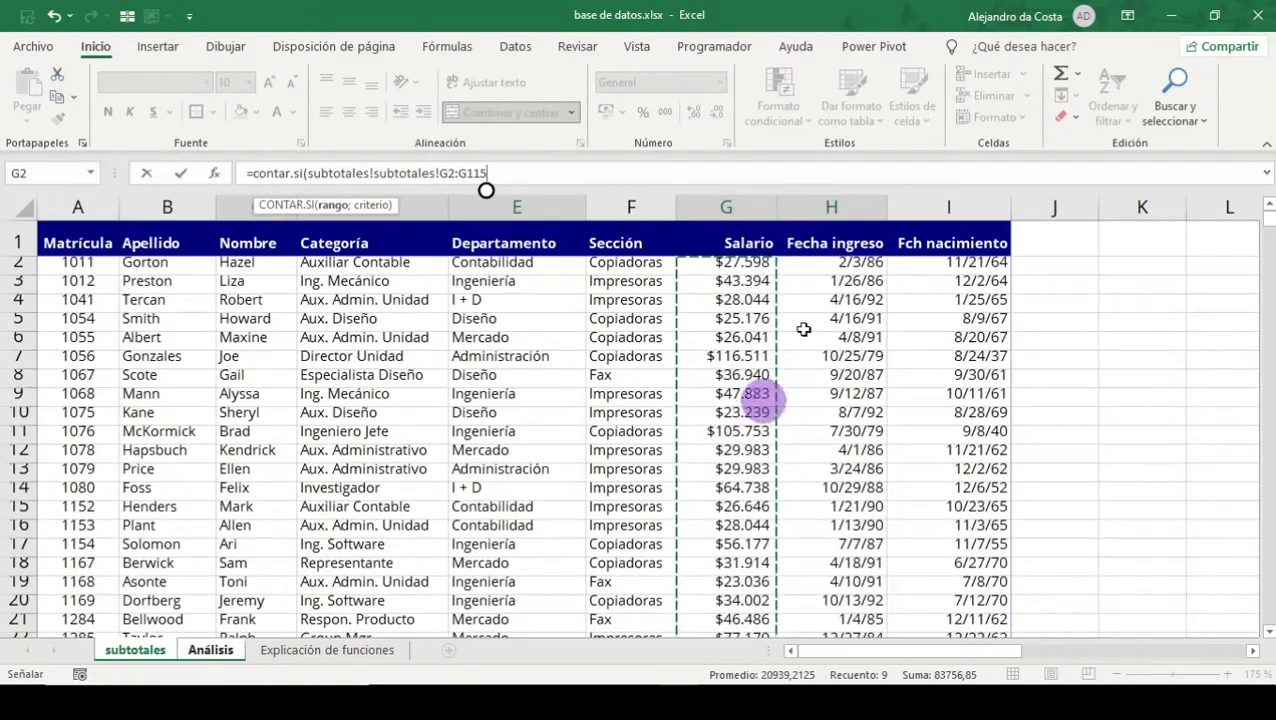
Remove the duplicated sheet reference so the formula's range reads subtotales!G2:G115
{"action": "left_click", "coordinate": [373, 173]}
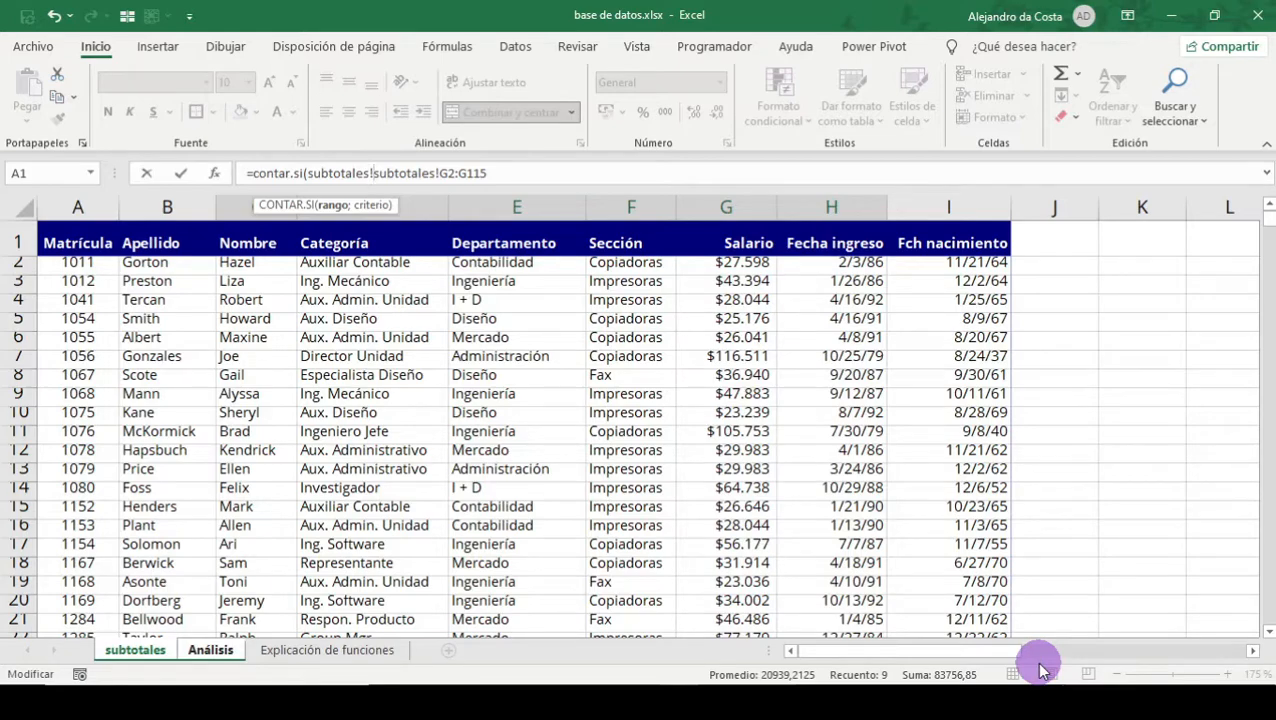
{"action": "key", "text": "BackSpace"}
{"action": "key", "text": "BackSpace"}
{"action": "key", "text": "BackSpace"}
{"action": "key", "text": "BackSpace"}
{"action": "key", "text": "BackSpace"}
{"action": "key", "text": "BackSpace"}
{"action": "key", "text": "BackSpace"}
{"action": "key", "text": "BackSpace"}
{"action": "key", "text": "BackSpace"}
{"action": "key", "text": "BackSpace"}
{"action": "key", "text": "BackSpace"}
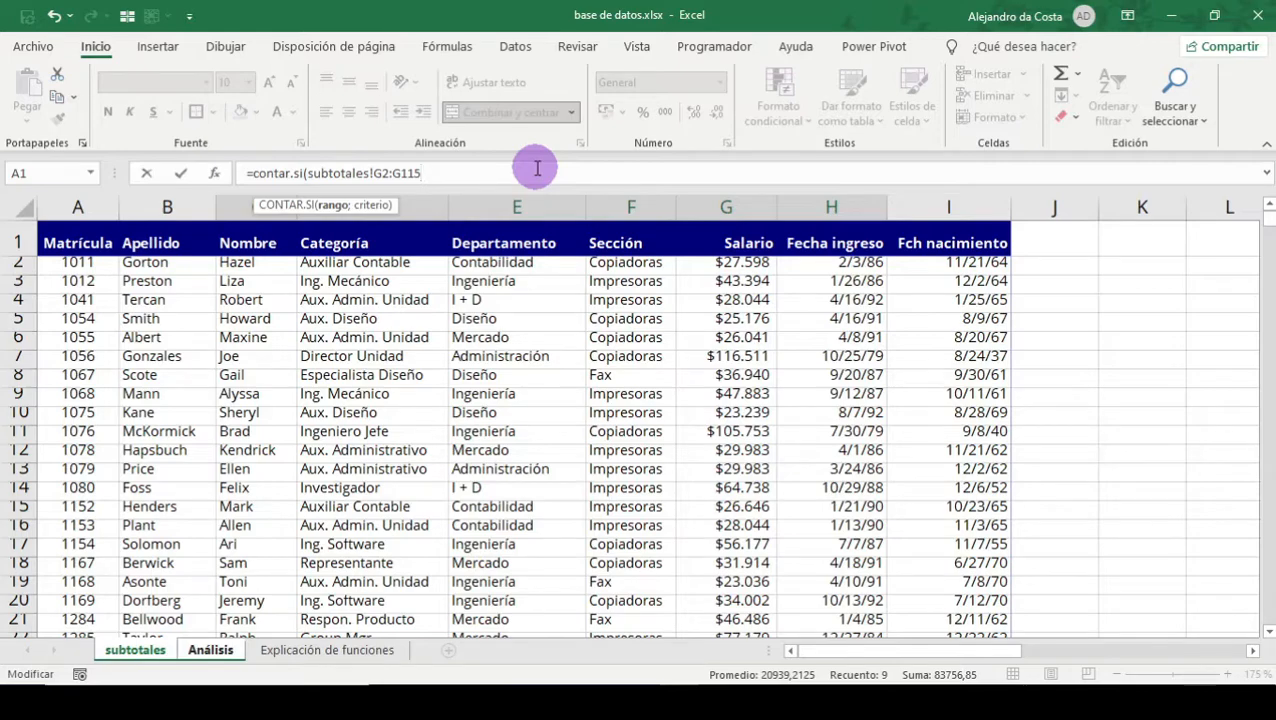
Add <30000 without quotation marks as the criterion, close the parenthesis and try to enter the formula
{"action": "type", "text": ";"}
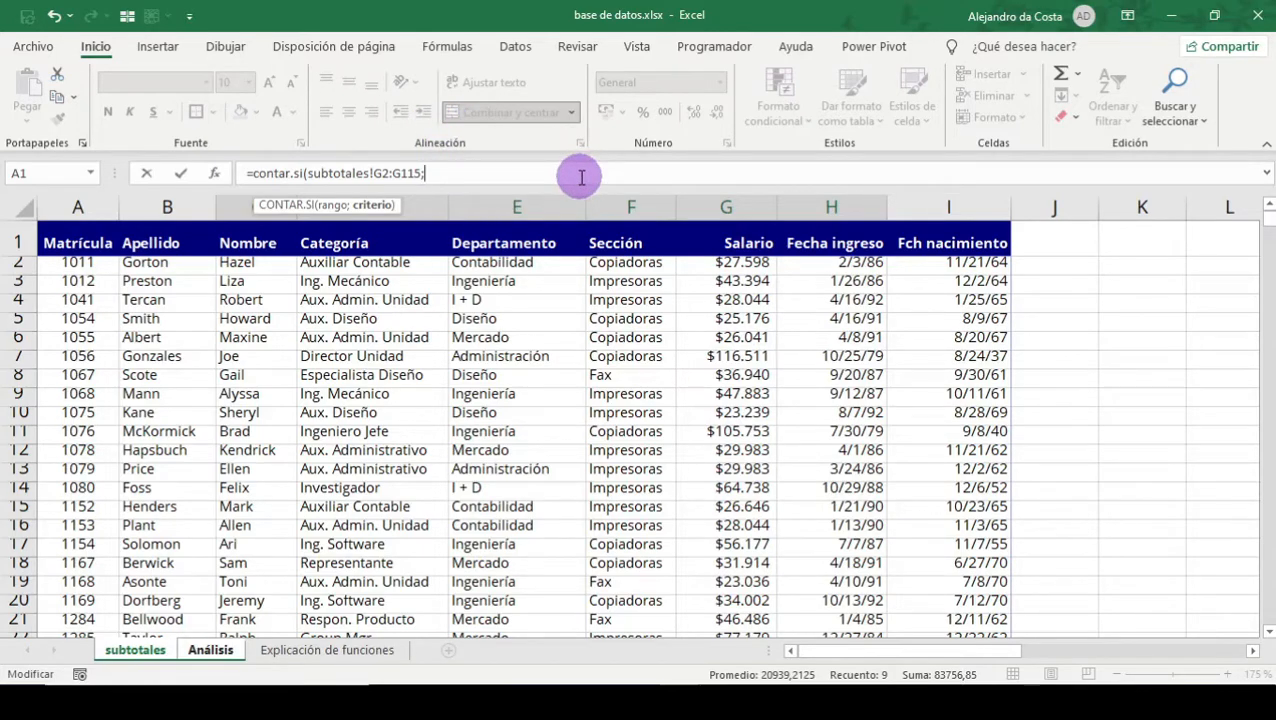
{"action": "type", "text": "<30000)"}
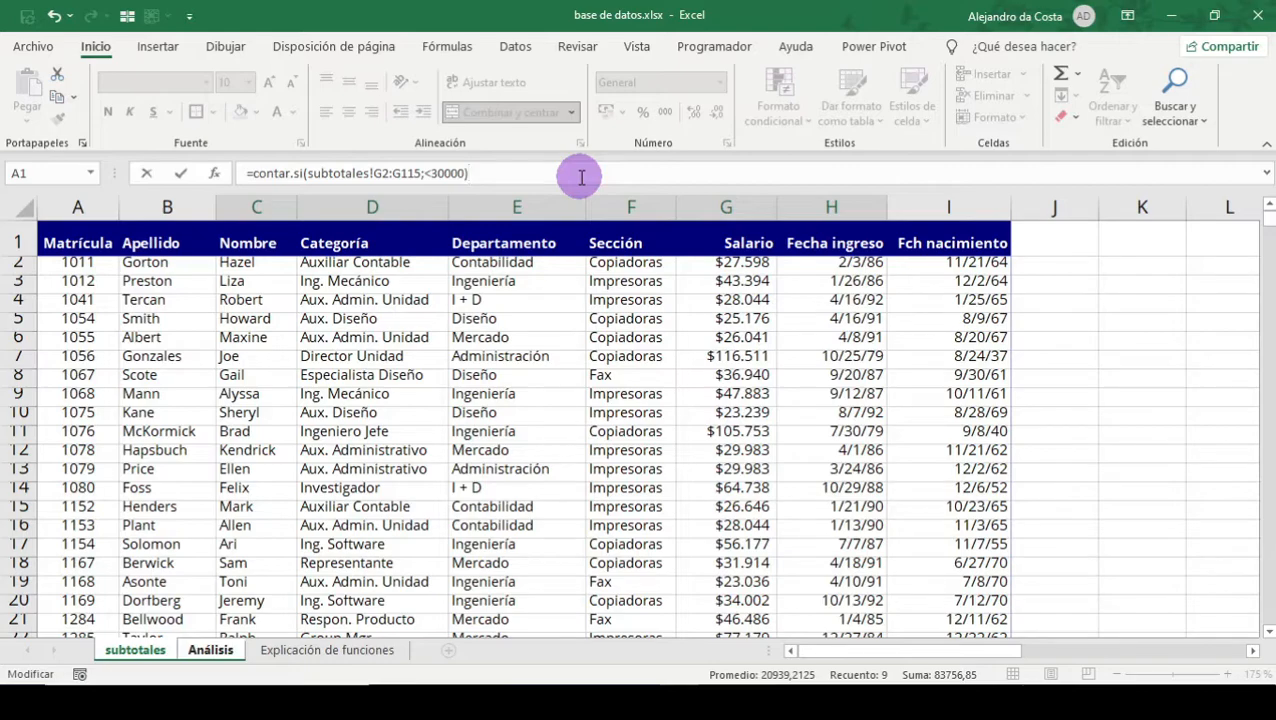
{"action": "key", "text": "Return"}
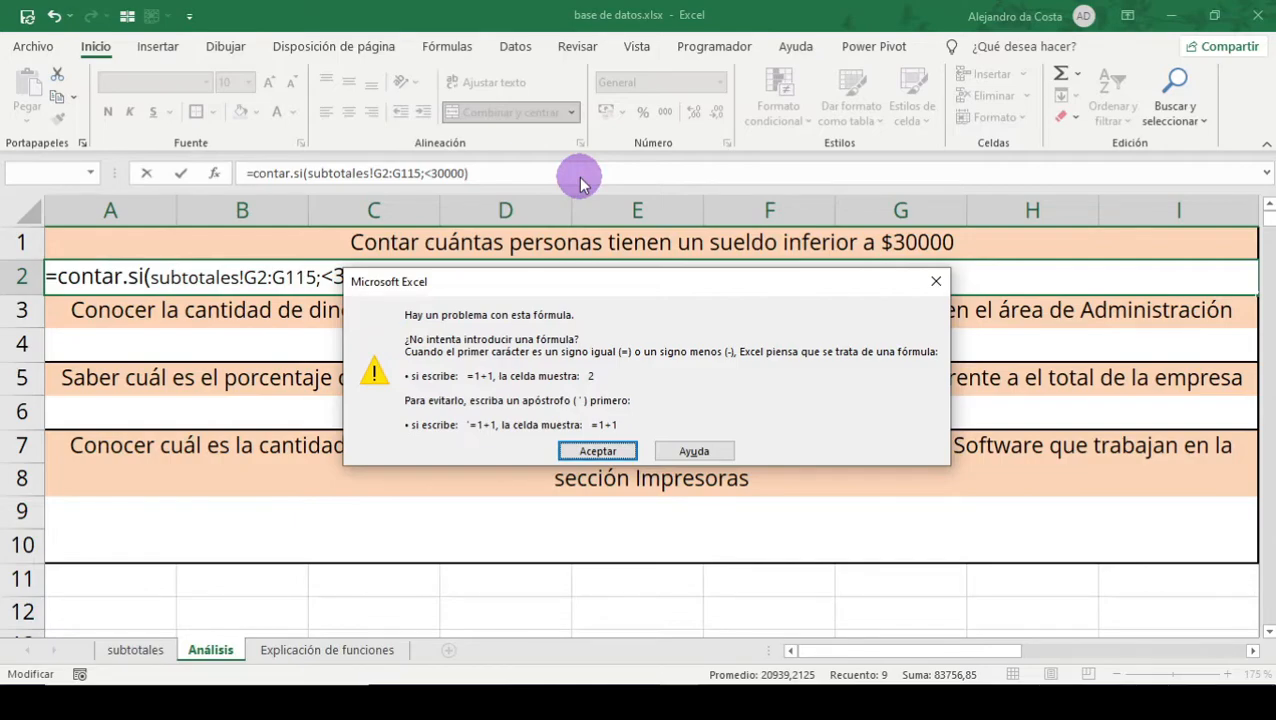
{"action": "left_click", "coordinate": [595, 451]}
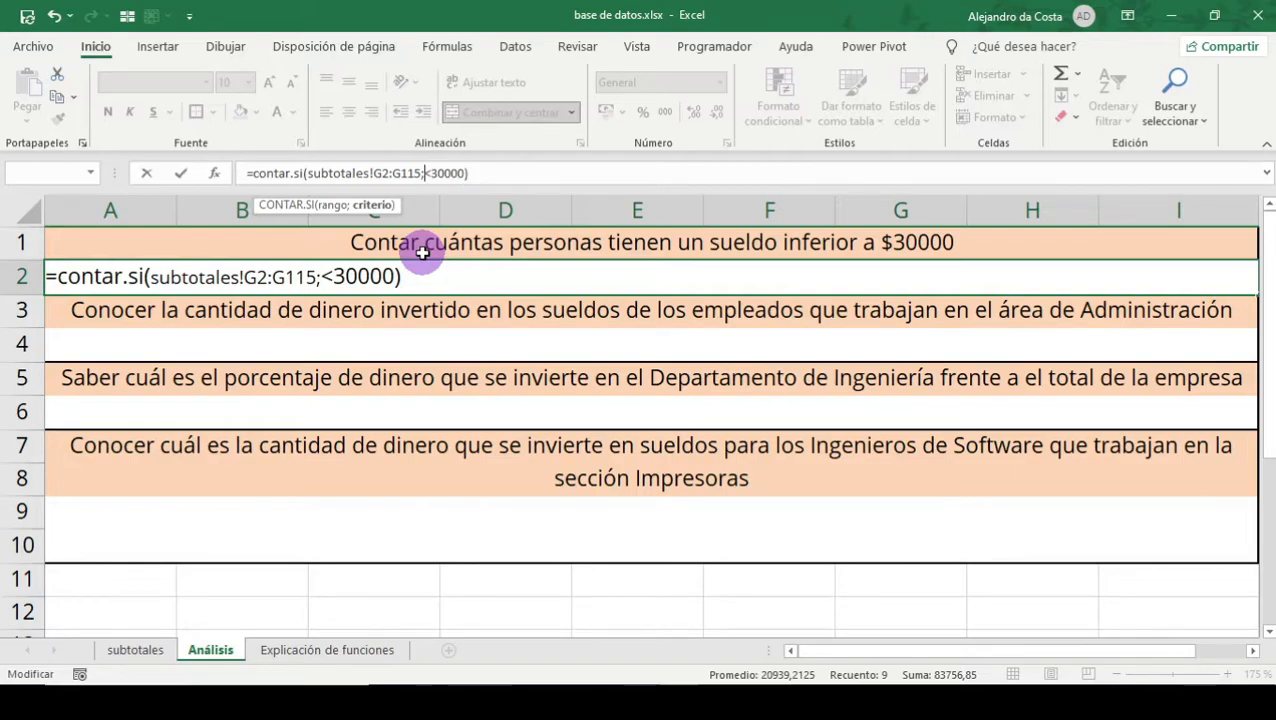
Enclose the criterion <30000 in double quotation marks and enter the formula in A2
{"action": "left_click", "coordinate": [324, 279]}
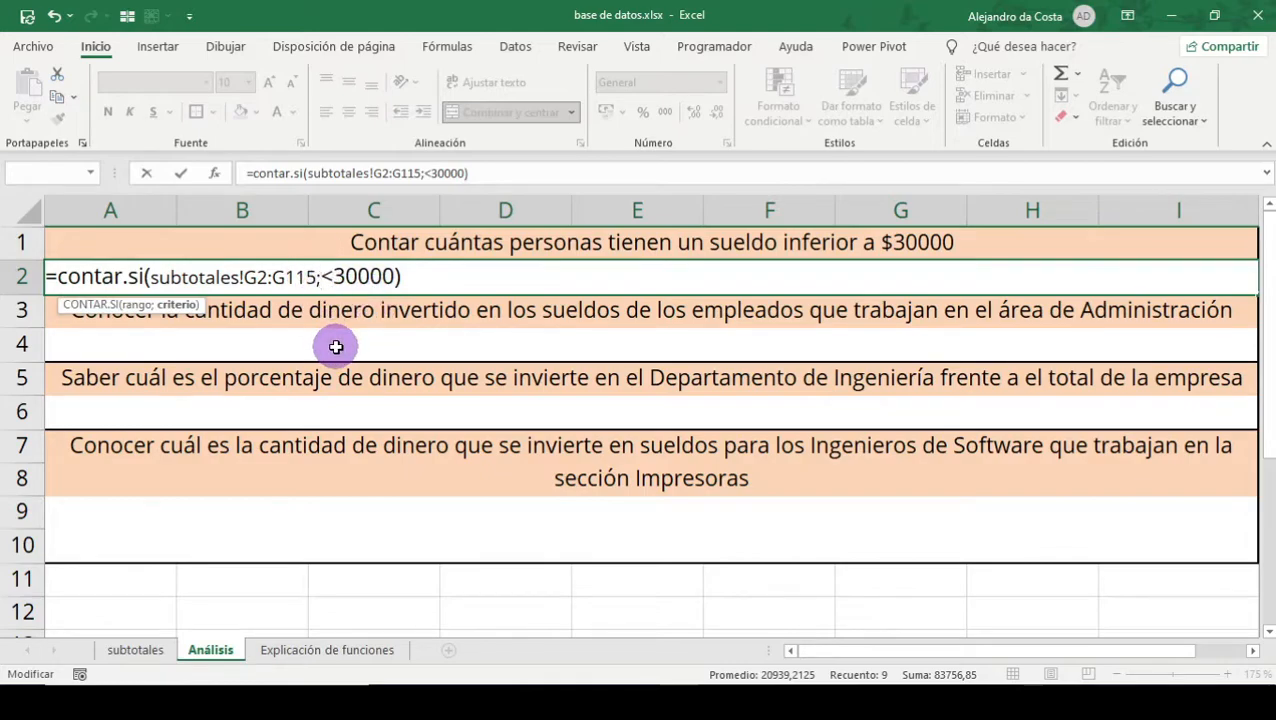
{"action": "left_click_drag", "start_coordinate": [323, 278], "coordinate": [337, 286]}
{"action": "left_click", "coordinate": [321, 278]}
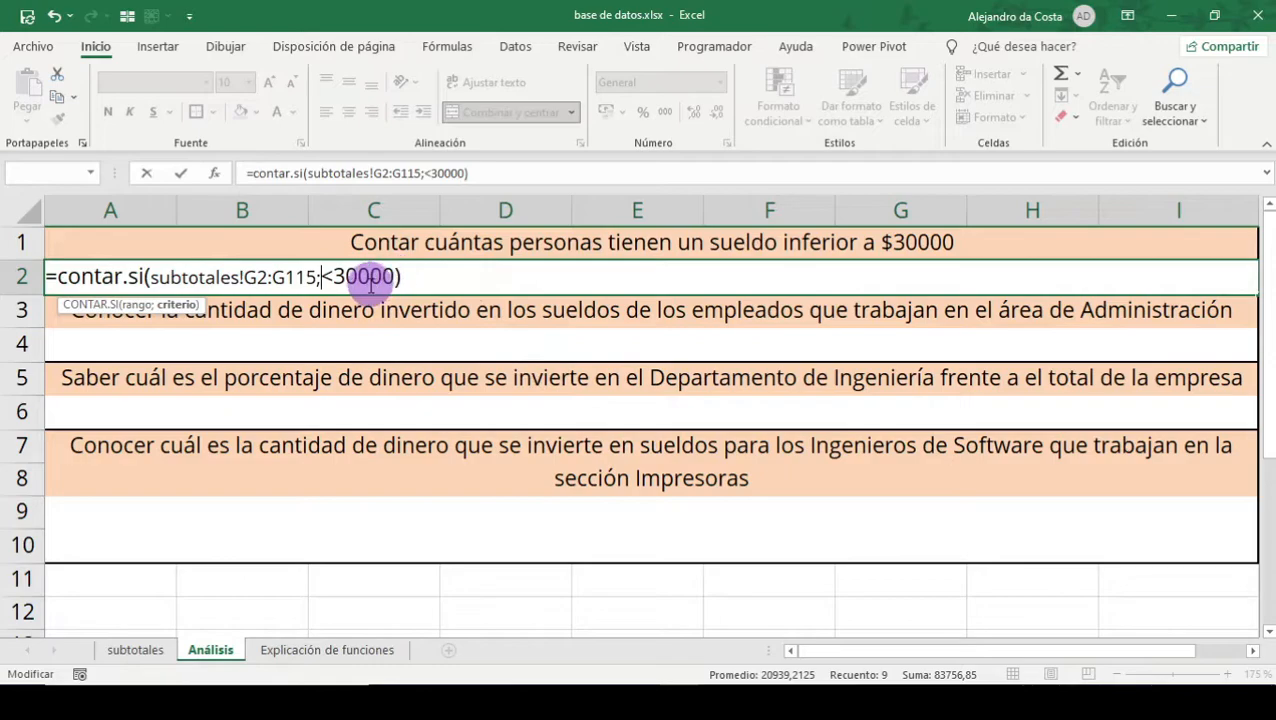
{"action": "left_click_drag", "start_coordinate": [336, 277], "coordinate": [395, 277]}
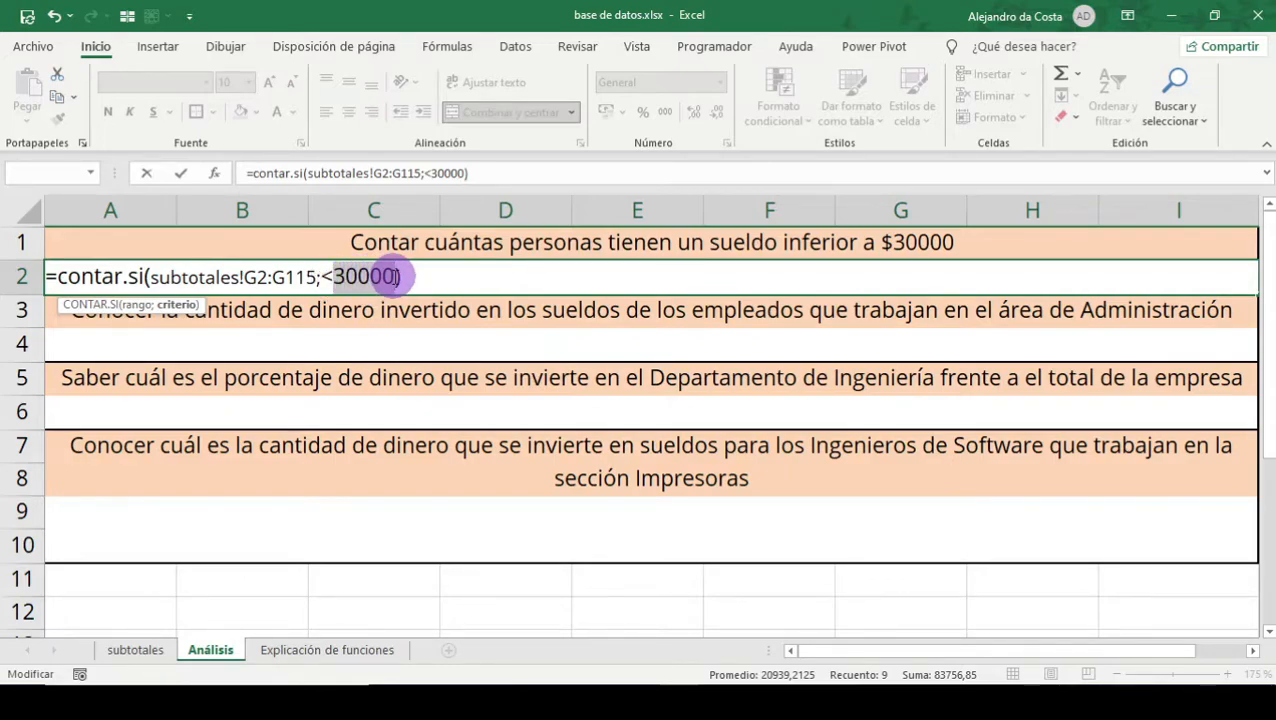
{"action": "left_click", "coordinate": [320, 277]}
{"action": "left_click_drag", "start_coordinate": [335, 278], "coordinate": [401, 281]}
{"action": "left_click", "coordinate": [327, 278]}
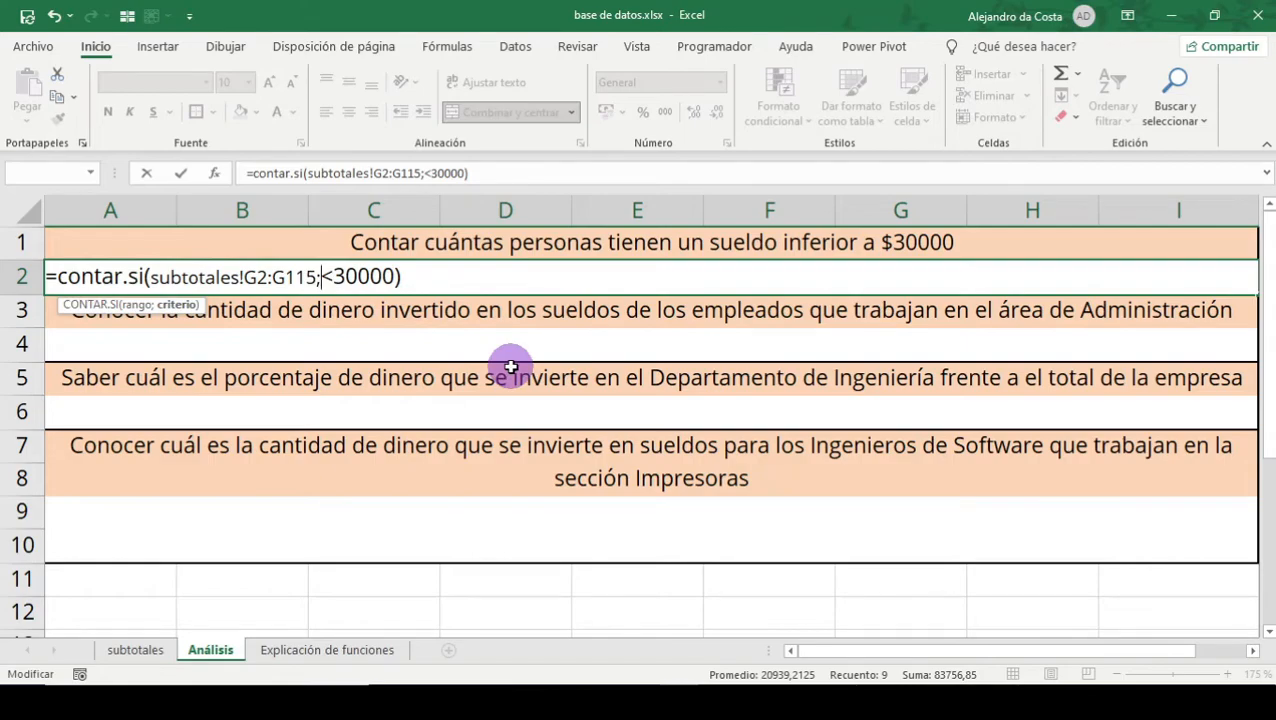
{"action": "type", "text": "\""}
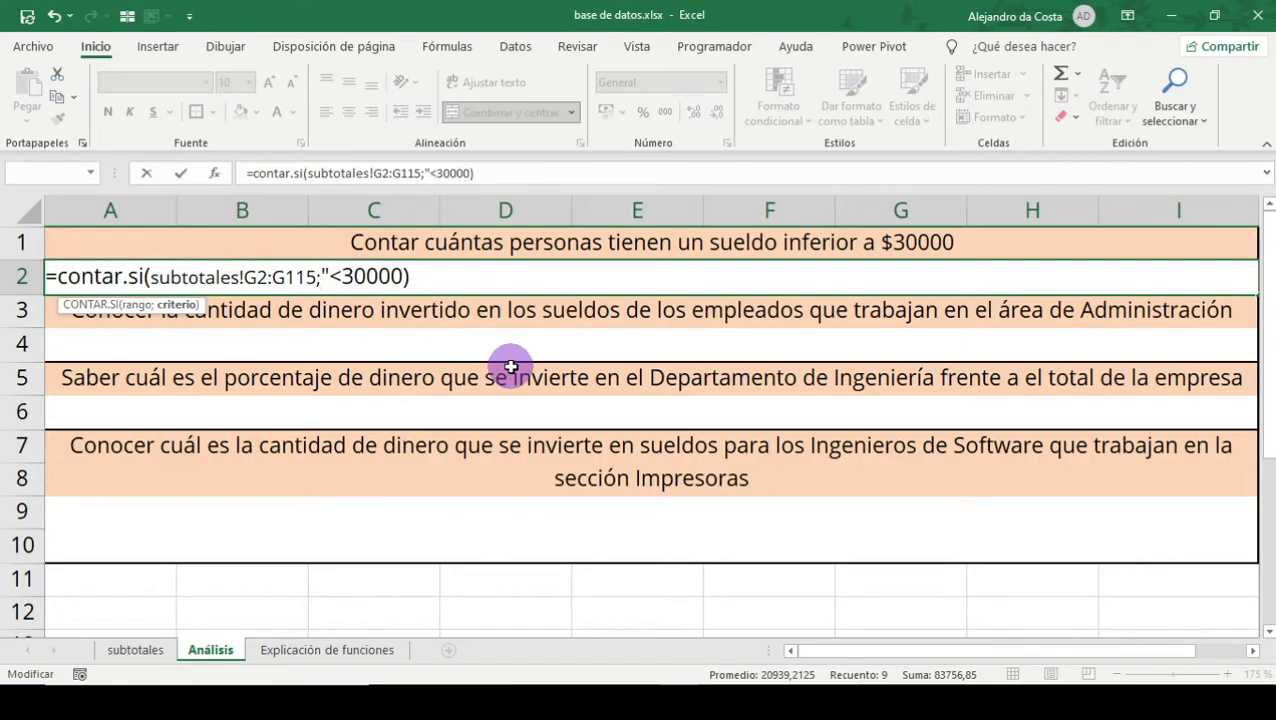
{"action": "left_click", "coordinate": [394, 276]}
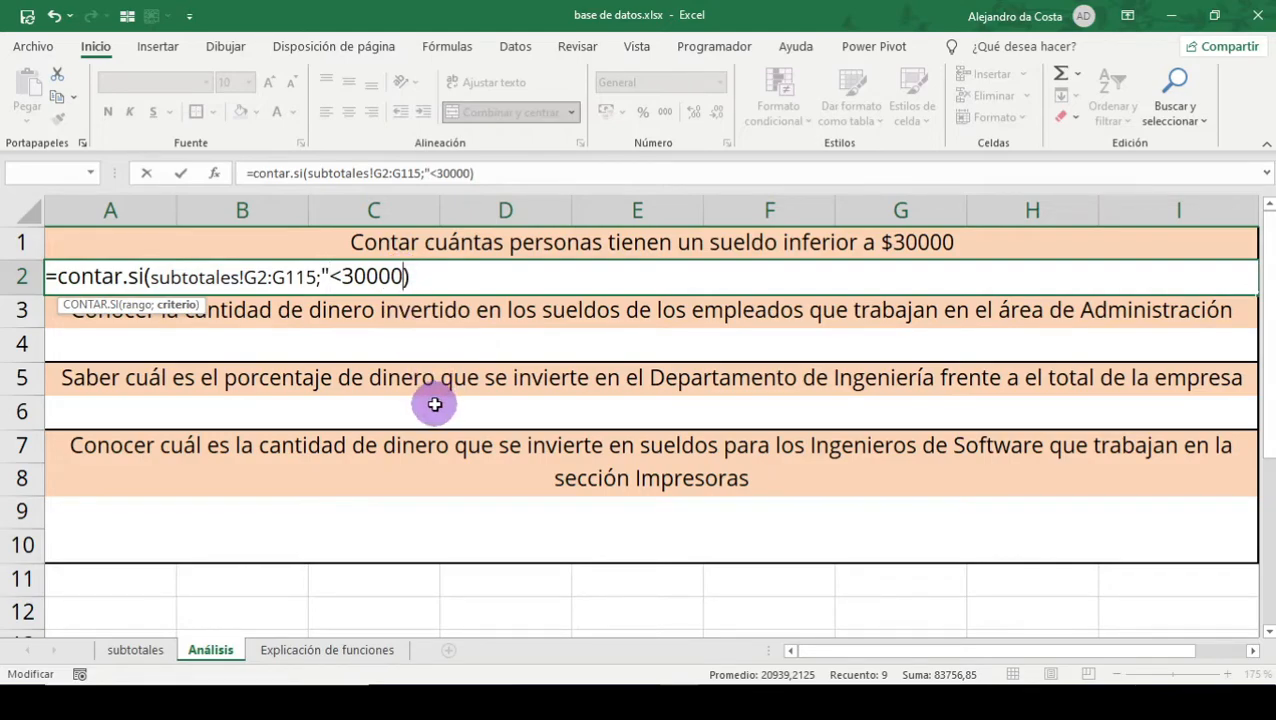
{"action": "type", "text": "\""}
{"action": "key", "text": "Return"}
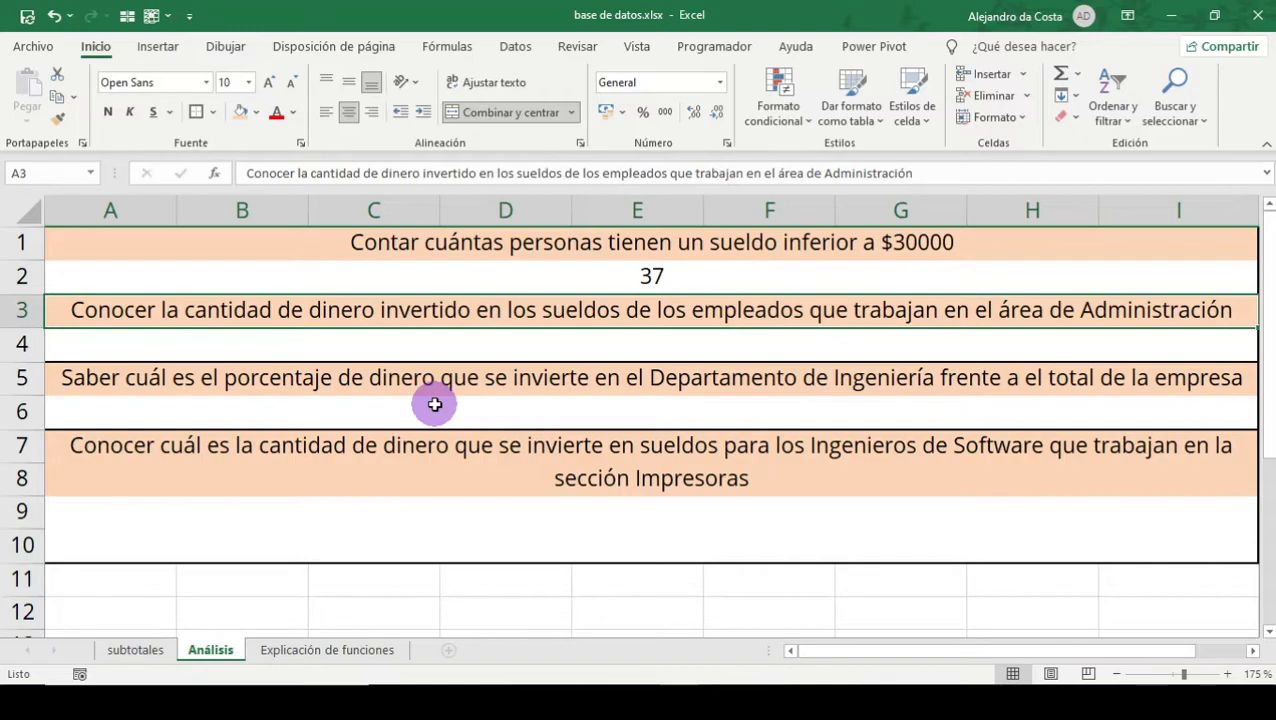
Check the finished formula in A2 and read the next question in row 3 about salaries in the Administración area
{"action": "left_click", "coordinate": [690, 275]}
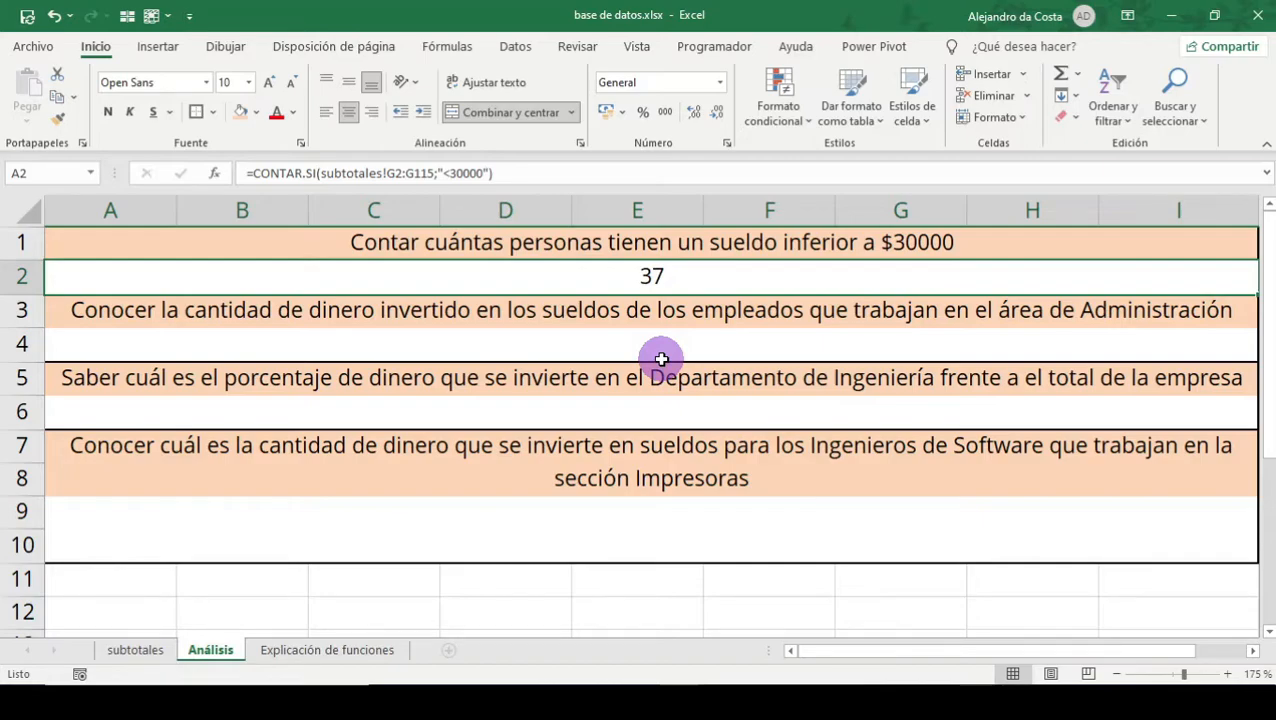
{"action": "key", "text": "Down"}
{"action": "key", "text": "Down"}
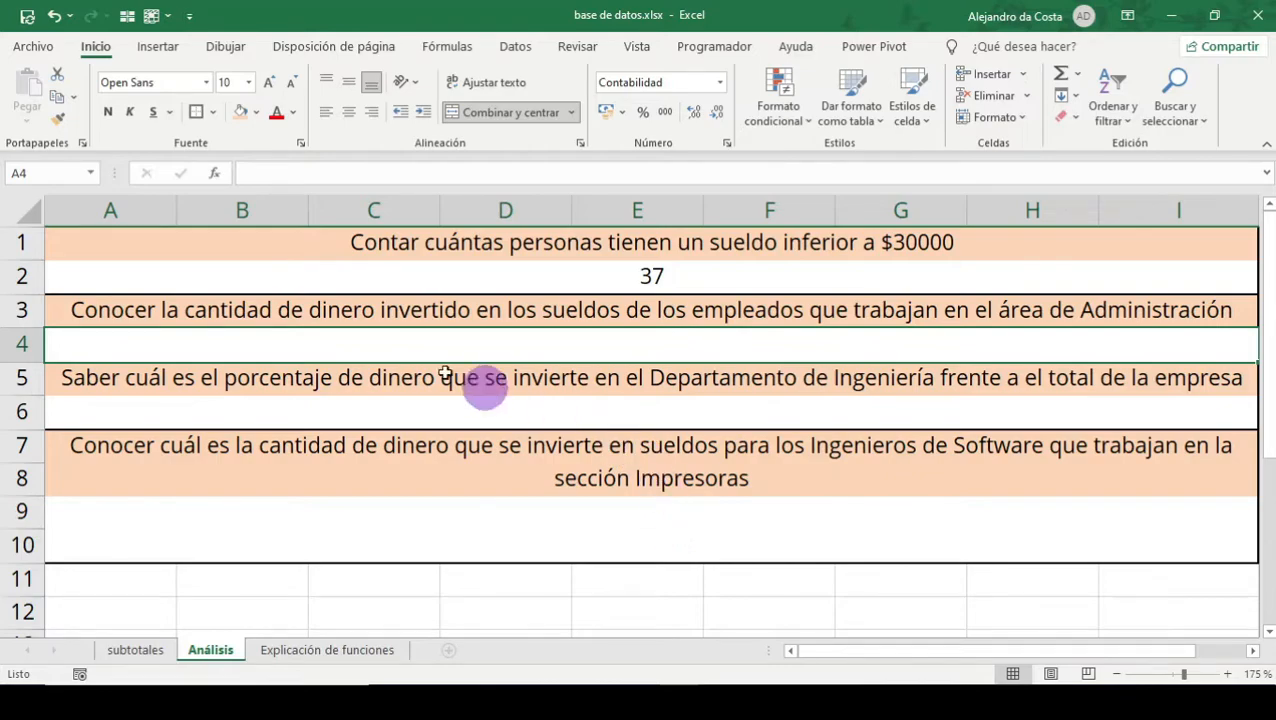
{"action": "left_click", "coordinate": [349, 302]}
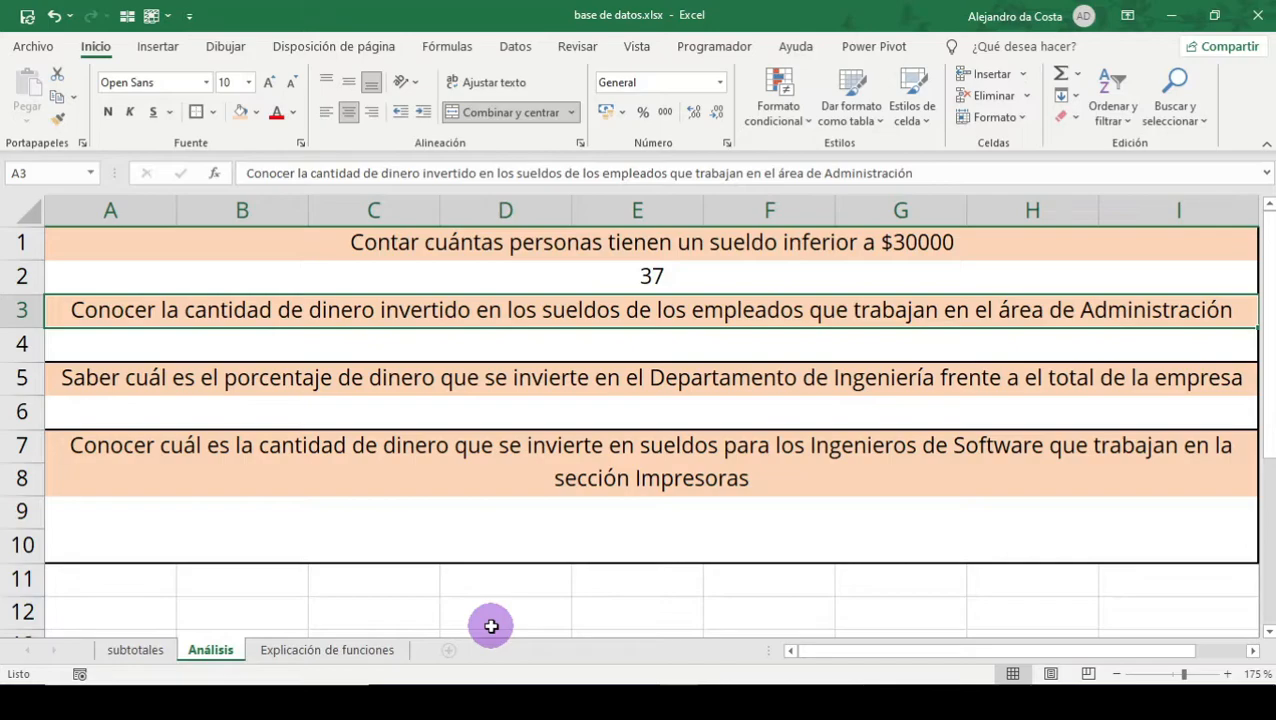
{"action": "key", "text": "Up"}
{"action": "key", "text": "Up"}
{"action": "key", "text": "Down"}
{"action": "key", "text": "Down"}
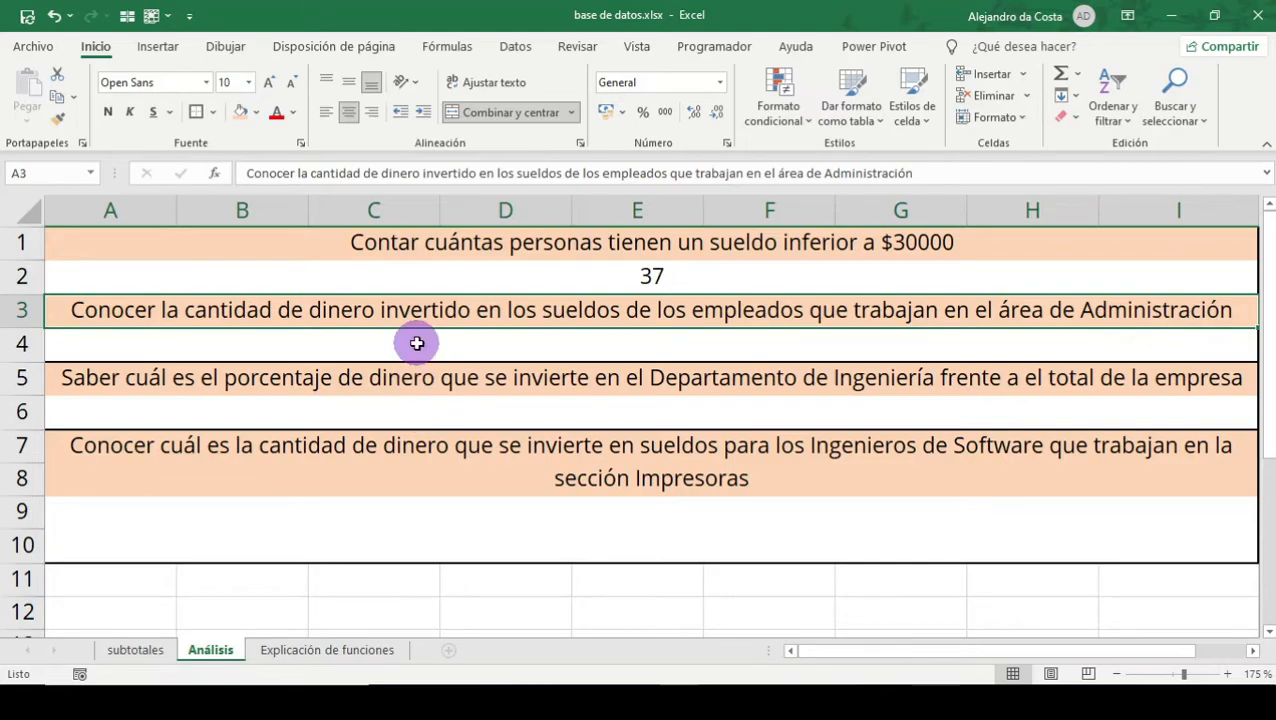
Start a SUMAR.SI formula in A4 and move its argument hint clear of the text below
{"action": "left_click", "coordinate": [335, 337]}
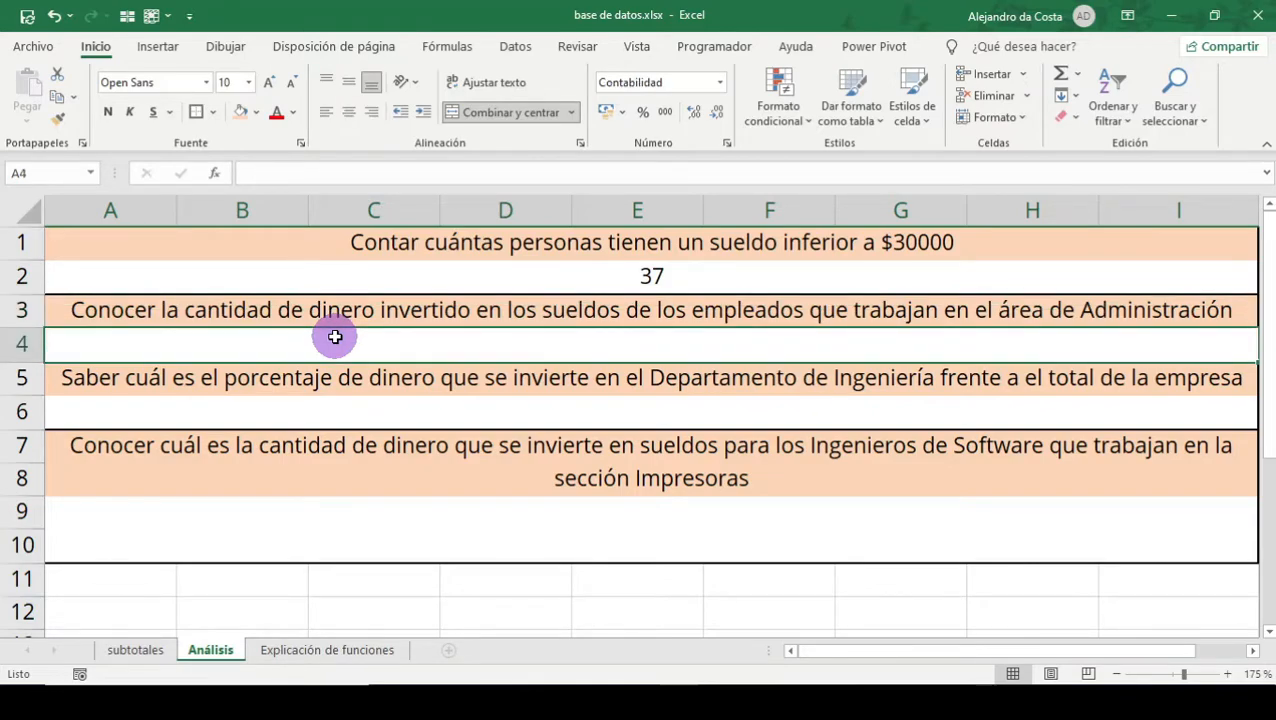
{"action": "type", "text": "="}
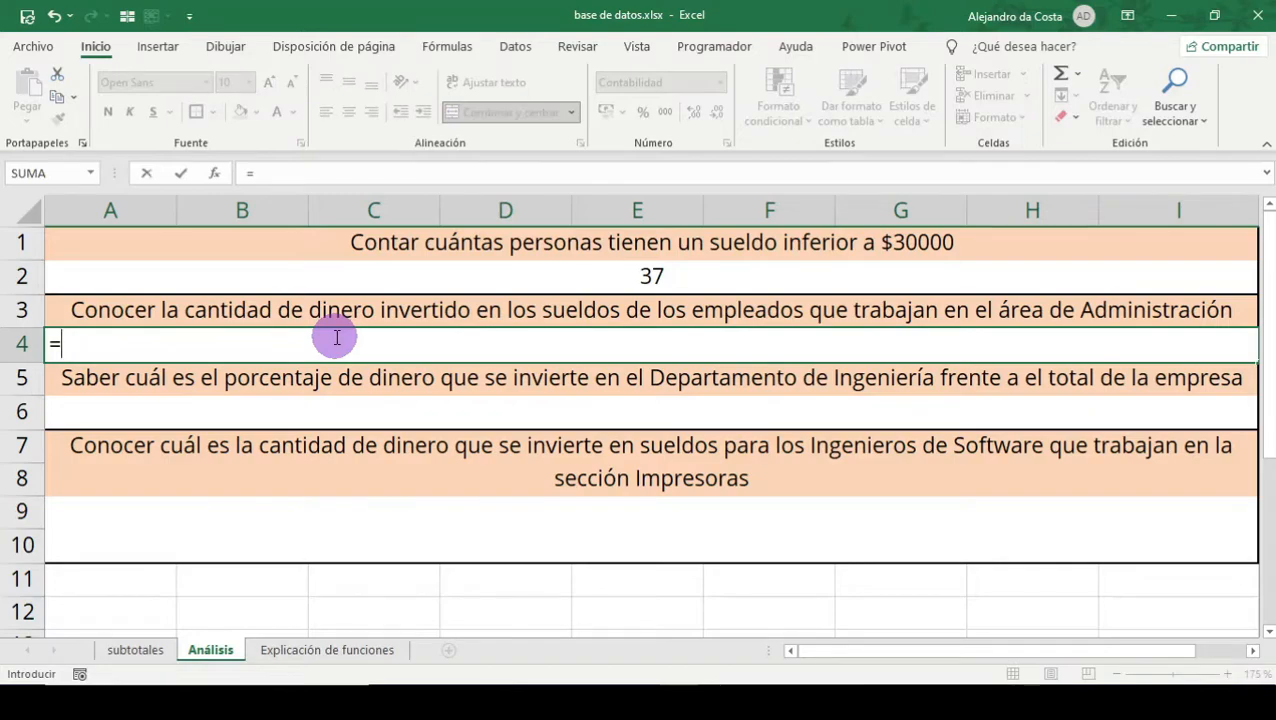
{"action": "type", "text": "sumar"}
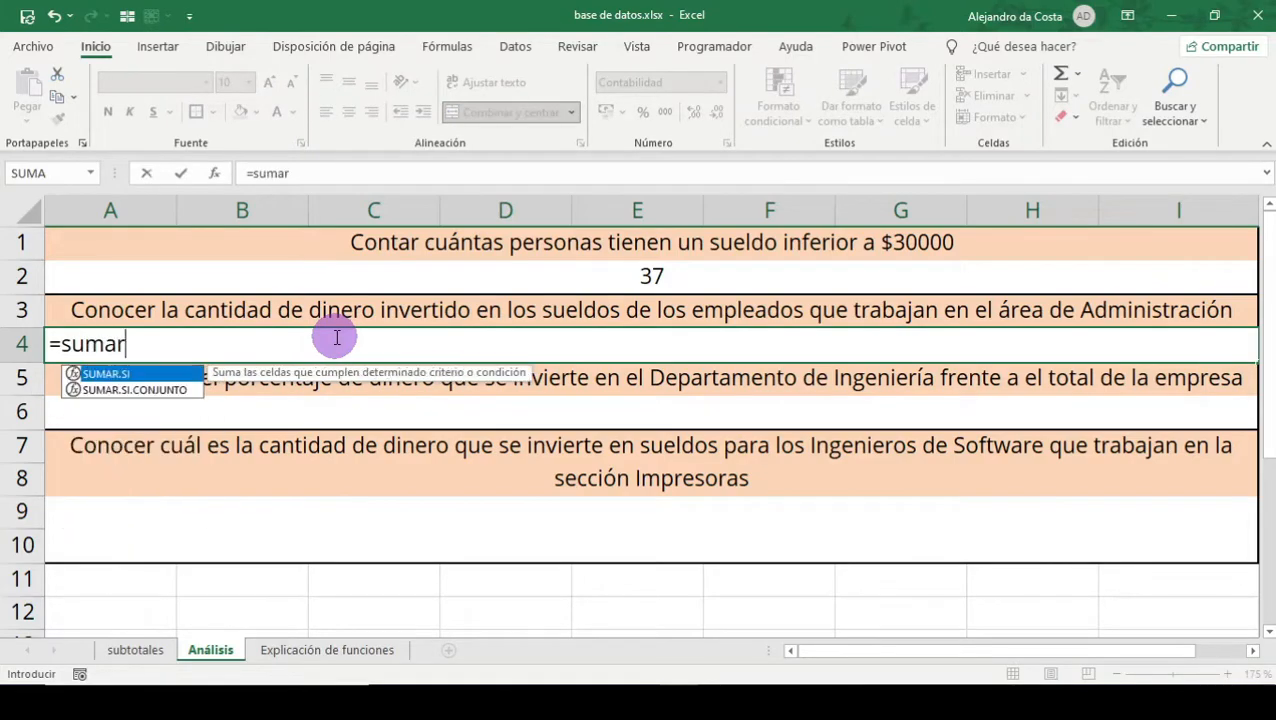
{"action": "type", "text": ".si"}
{"action": "type", "text": "("}
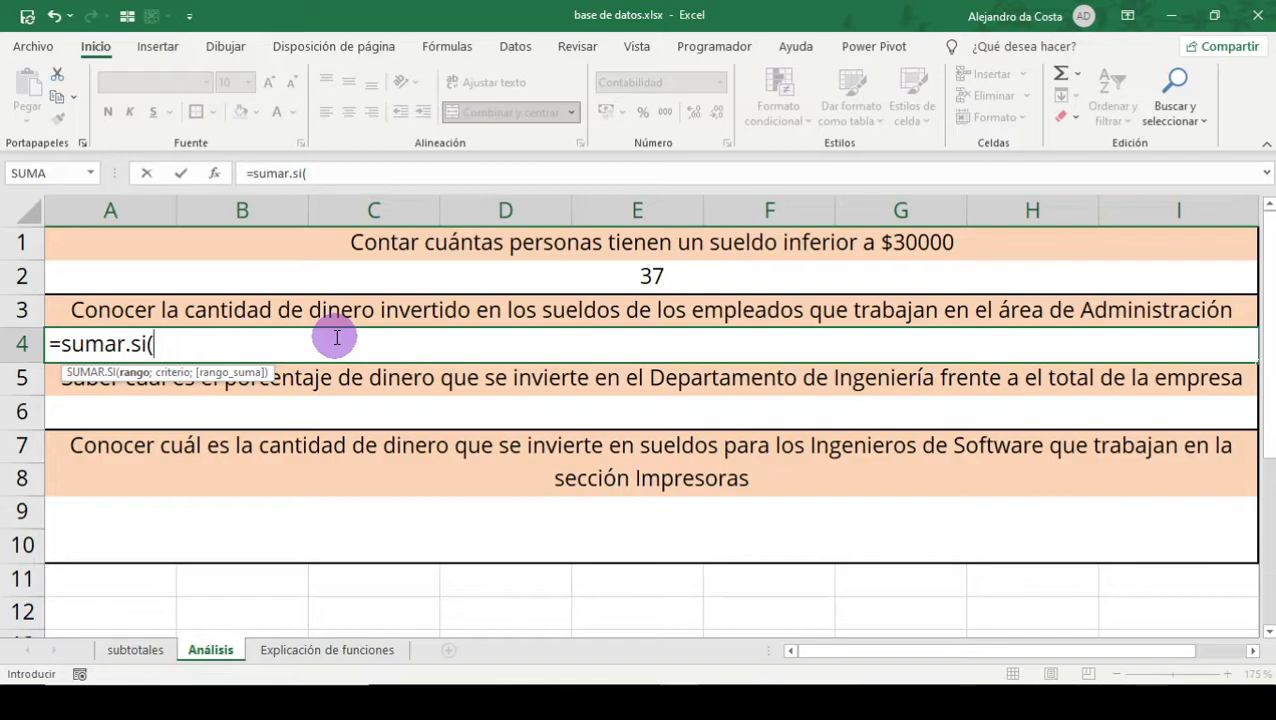
{"action": "left_click_drag", "start_coordinate": [251, 364], "coordinate": [390, 347]}
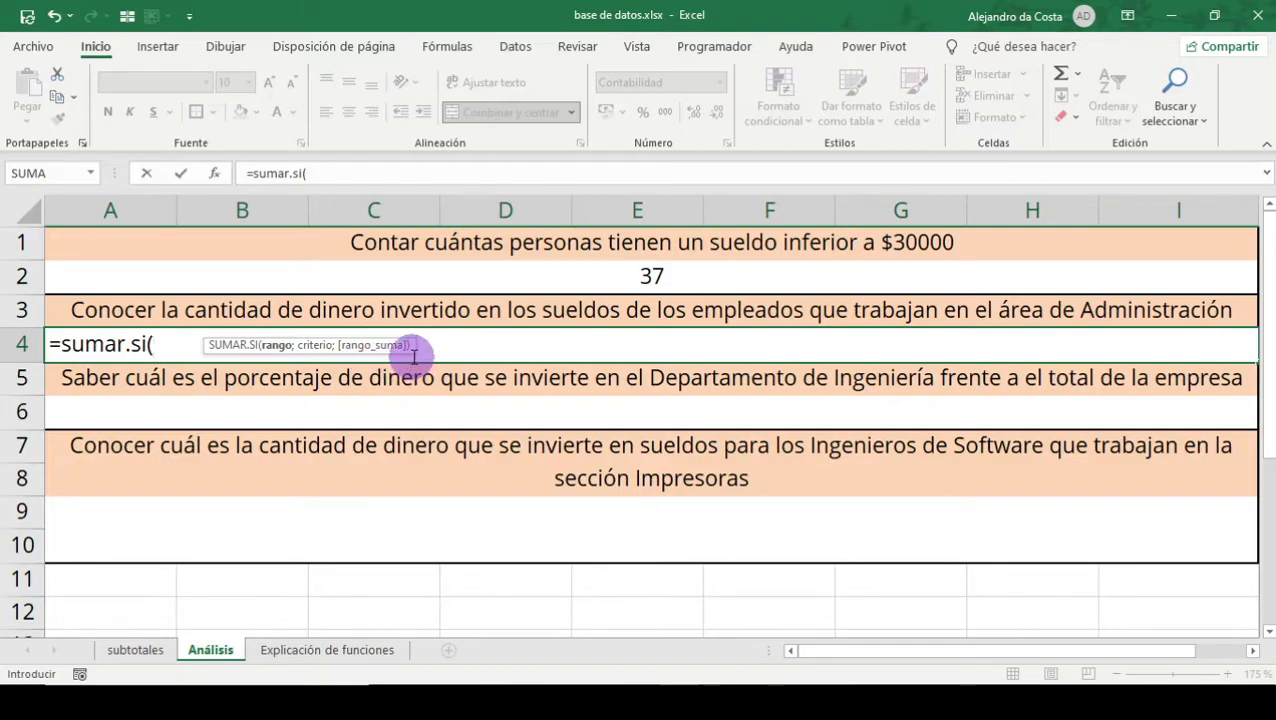
Set the formula's criteria range to the department cells E2:E115 on the subtotales sheet, without duplicating the sheet reference
{"action": "left_click", "coordinate": [155, 656]}
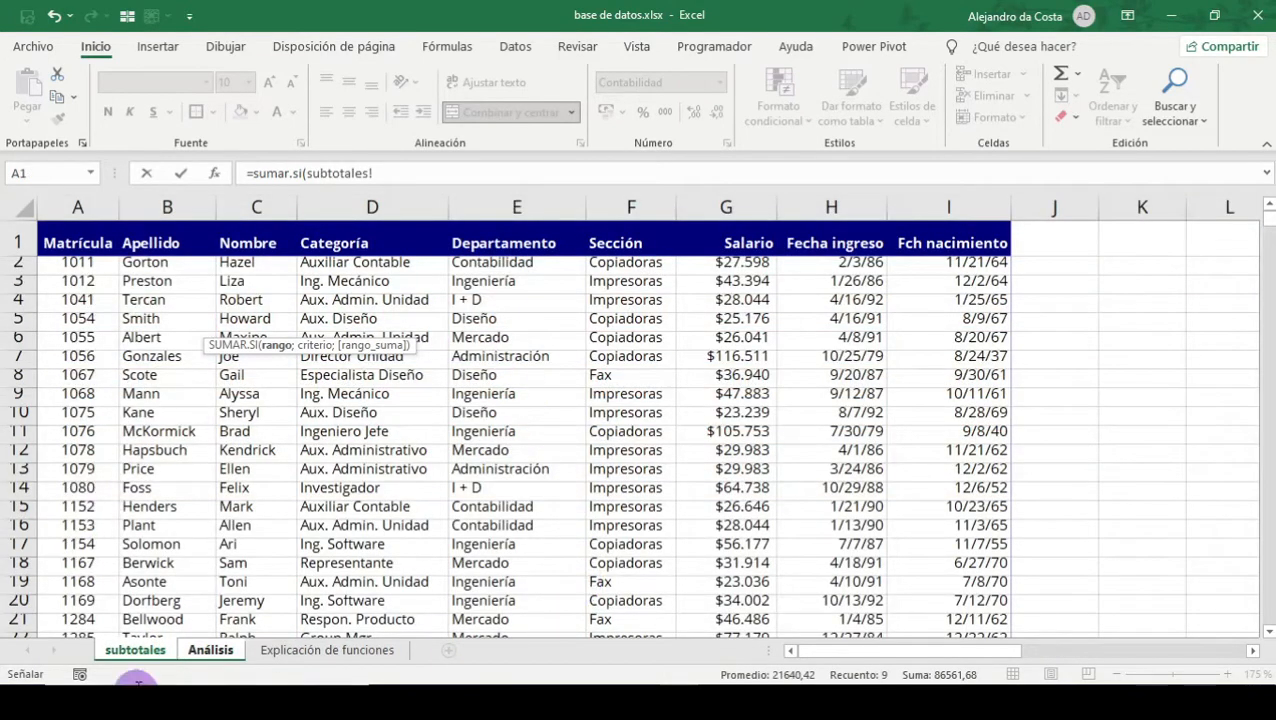
{"action": "left_click_drag", "start_coordinate": [372, 173], "coordinate": [306, 173]}
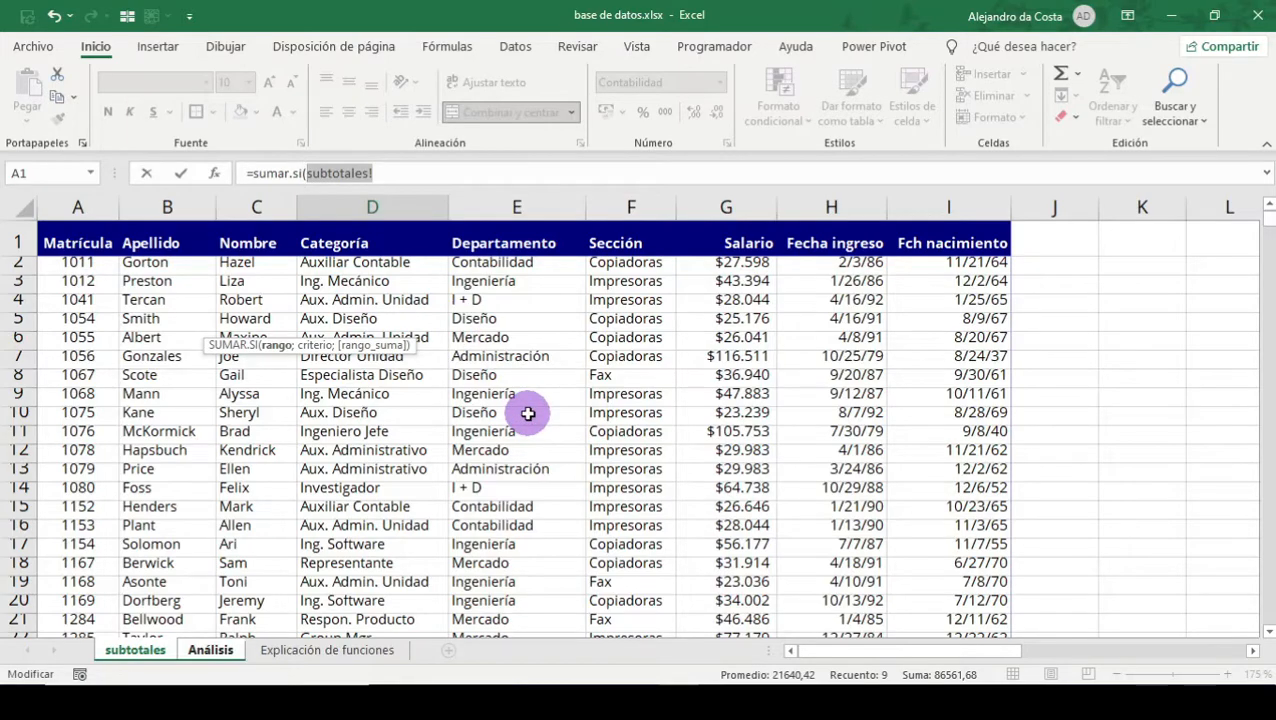
{"action": "key", "text": "BackSpace"}
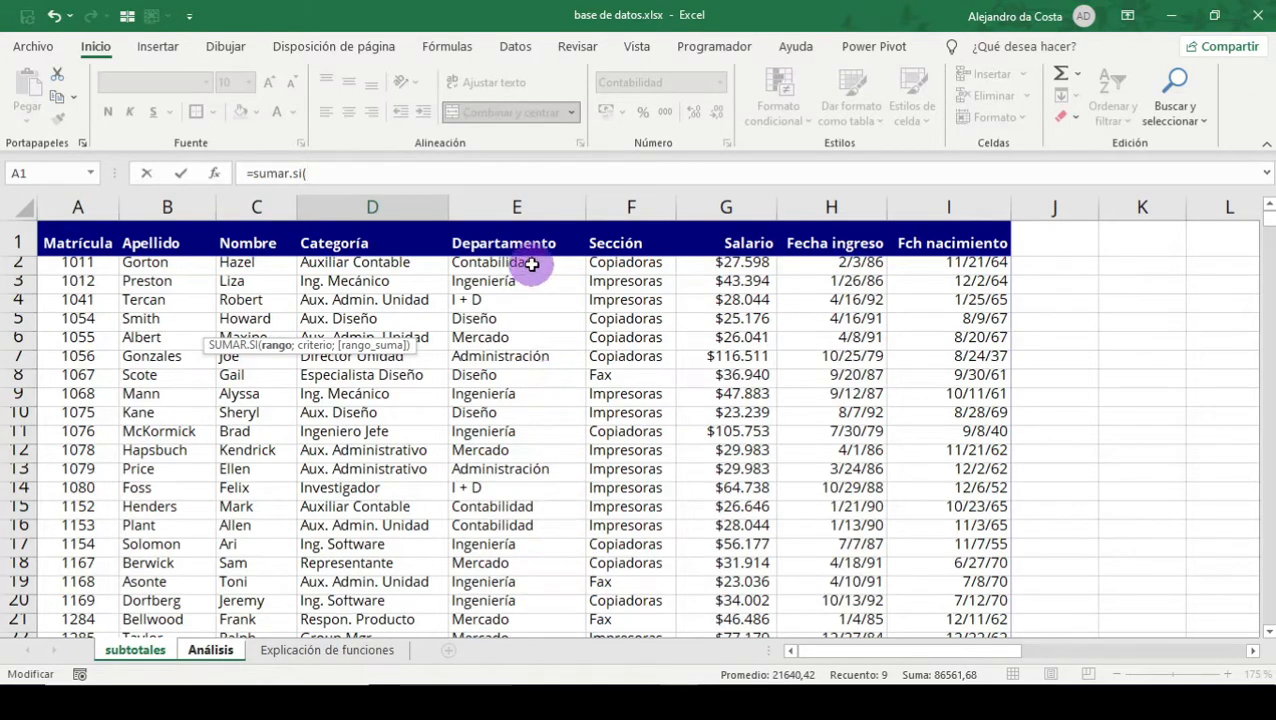
{"action": "left_click_drag", "start_coordinate": [530, 262], "coordinate": [567, 592]}
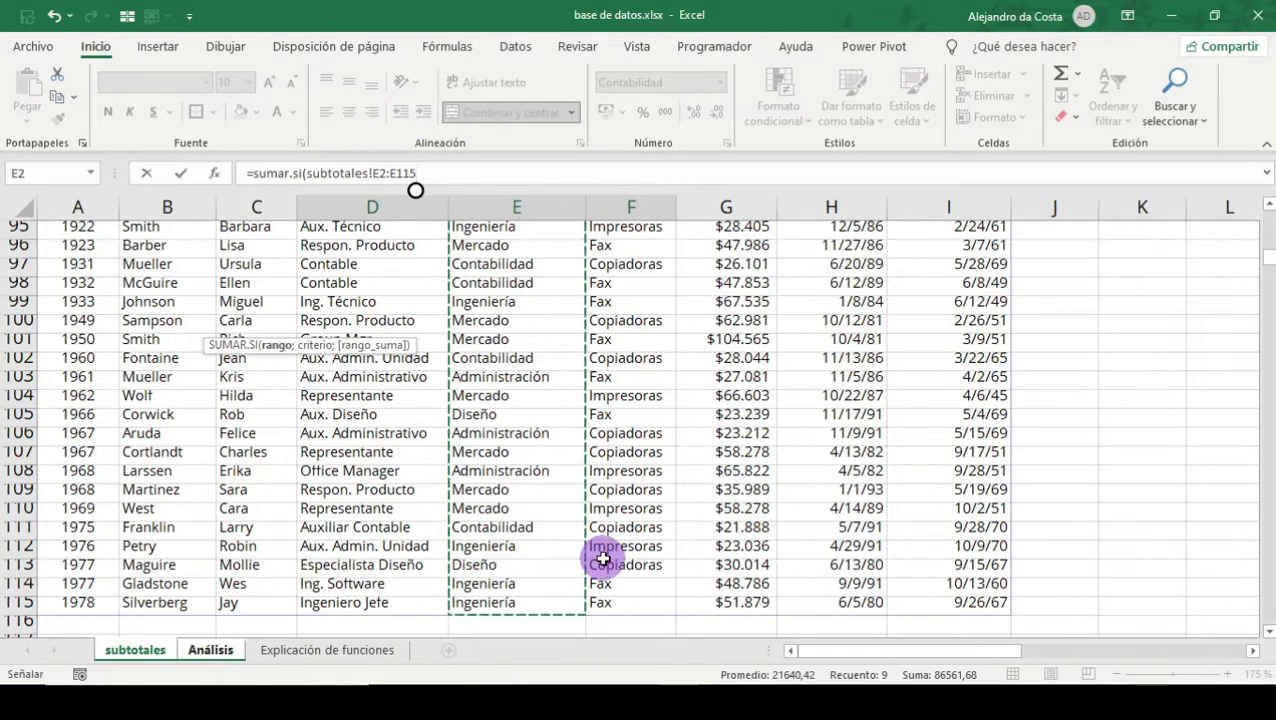
Add "Administración" in double quotation marks as the criterion, followed by a semicolon for the sum range
{"action": "type", "text": ";"}
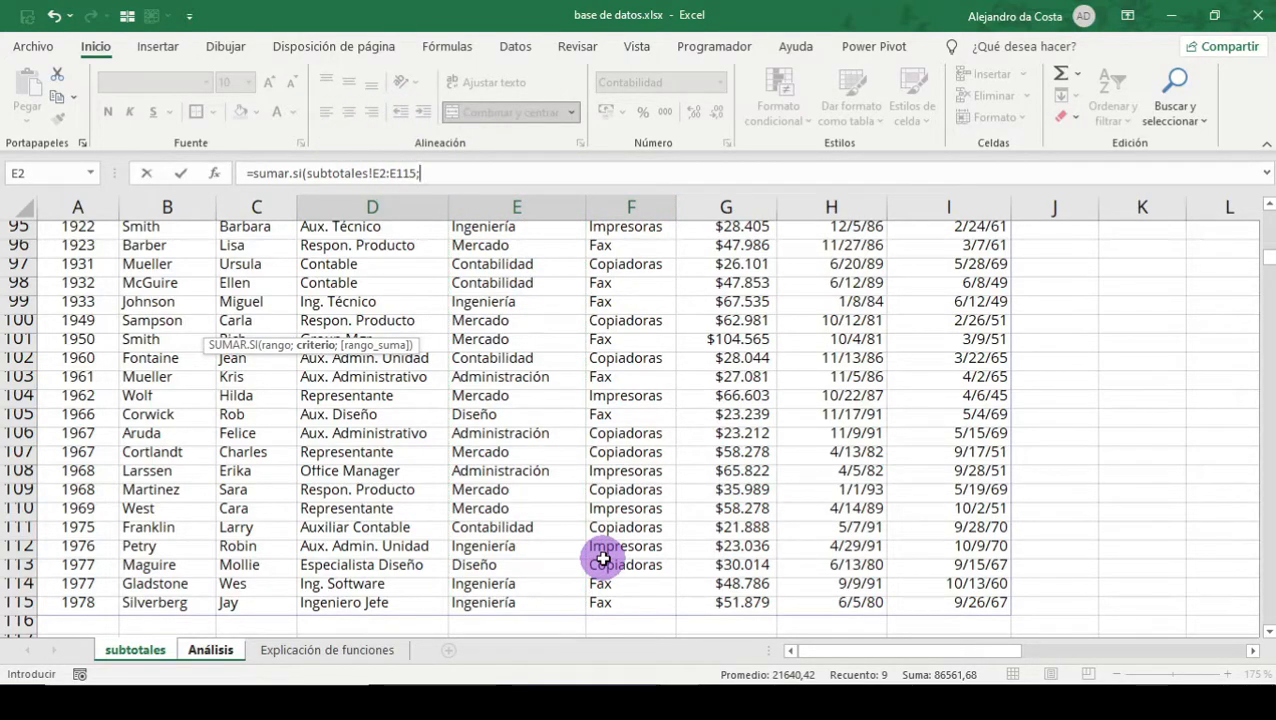
{"action": "type", "text": "\"Administración\""}
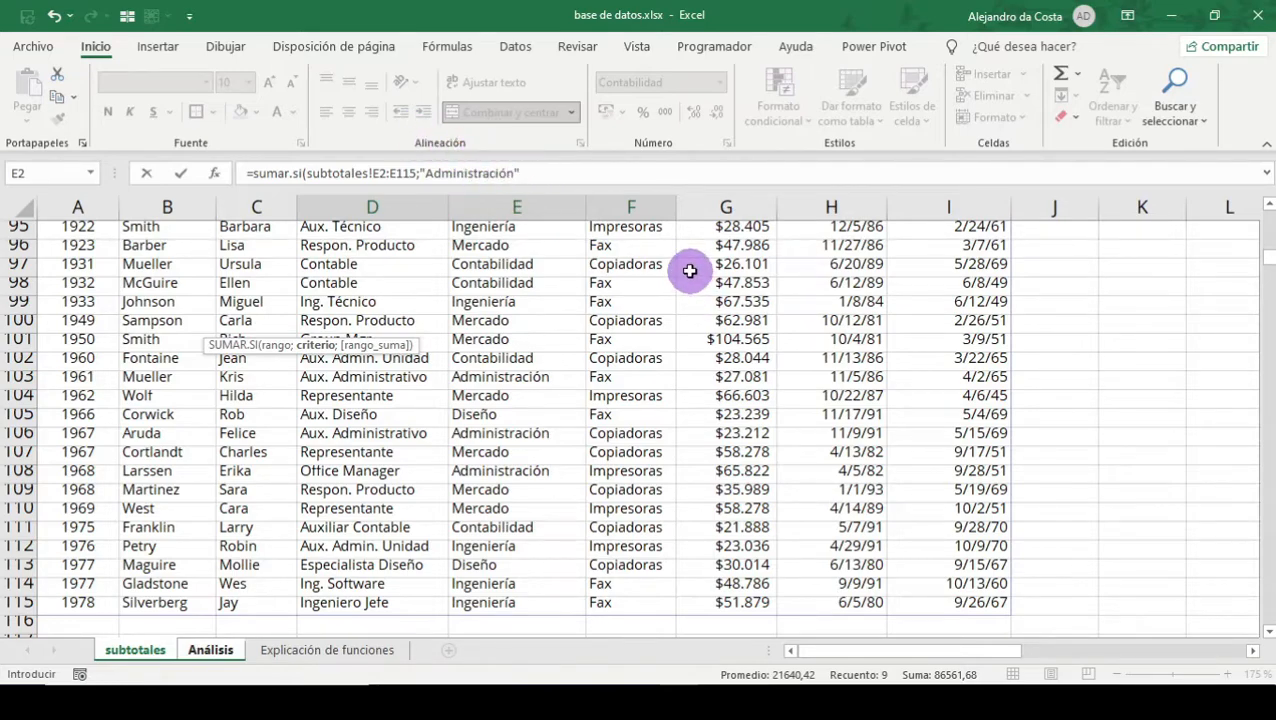
{"action": "type", "text": ";"}
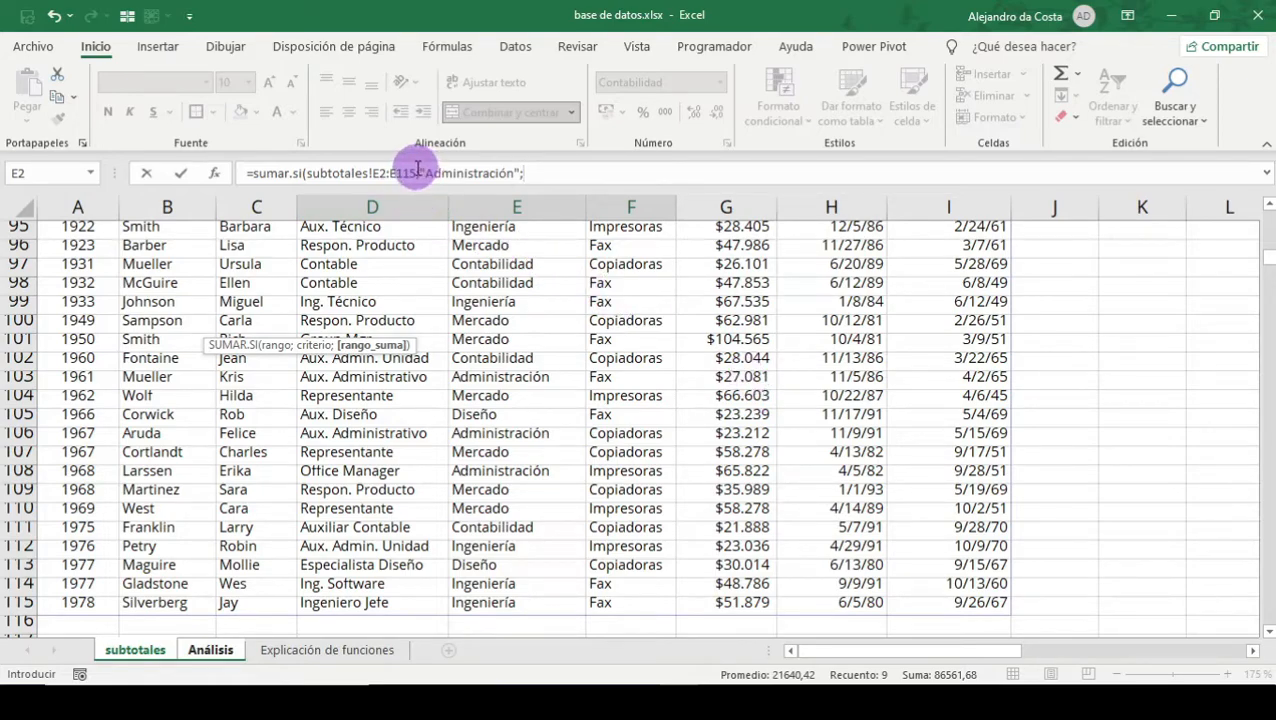
{"action": "left_click_drag", "start_coordinate": [306, 173], "coordinate": [519, 176]}
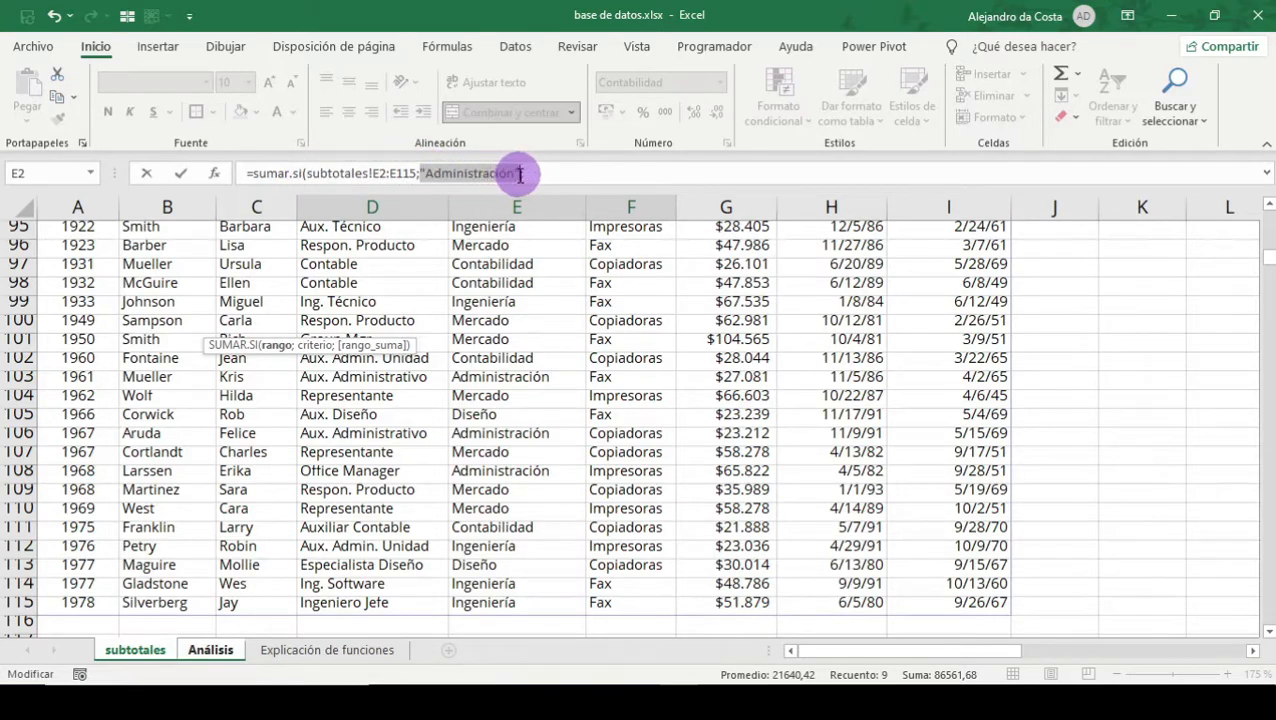
{"action": "left_click", "coordinate": [535, 174]}
{"action": "type", "text": ";"}
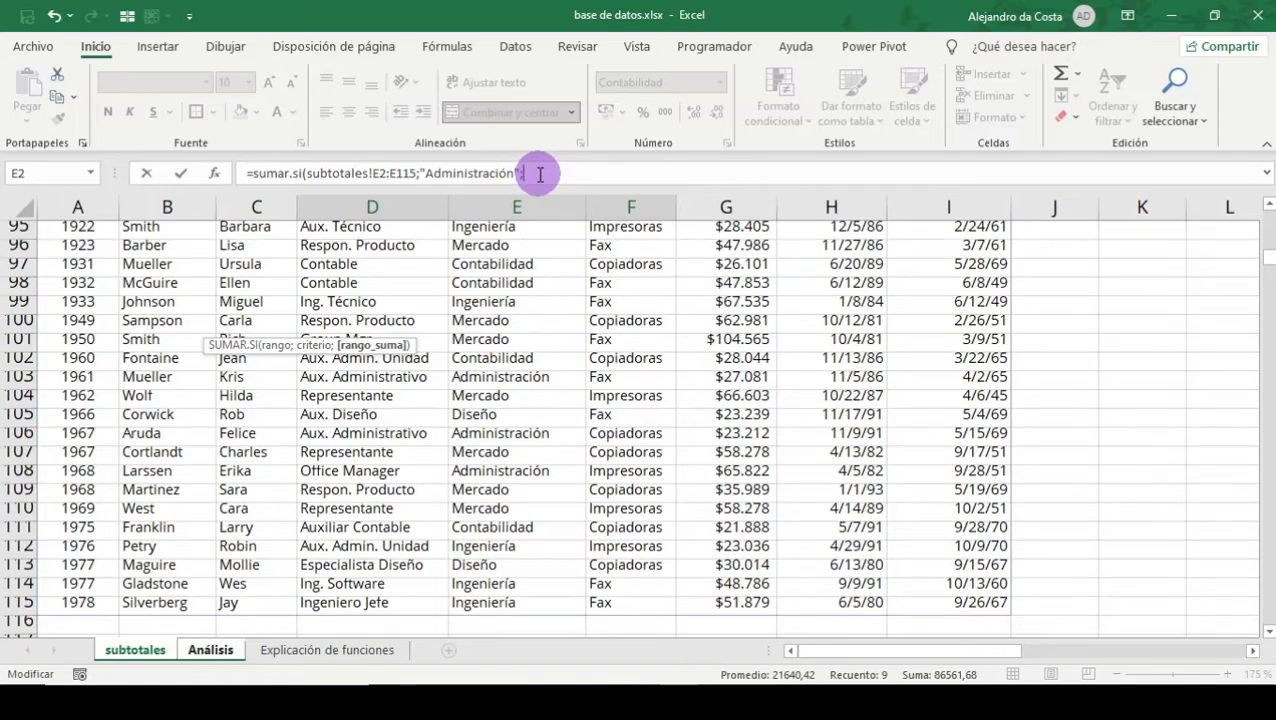
Set the sum range to the salary cells G2:G115 on the subtotales sheet
{"action": "scroll", "coordinate": [983, 262], "scroll_direction": "up", "scroll_amount": 20}
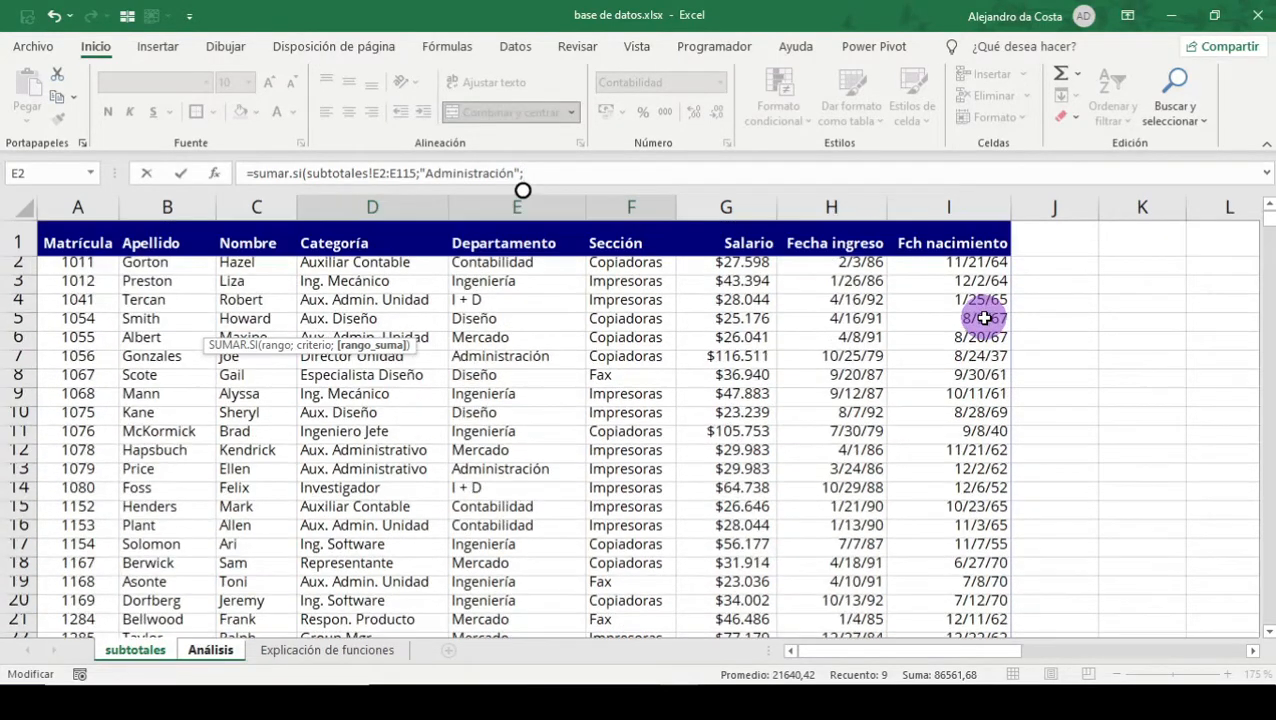
{"action": "left_click", "coordinate": [752, 263]}
{"action": "left_click_drag", "start_coordinate": [755, 263], "coordinate": [758, 607]}
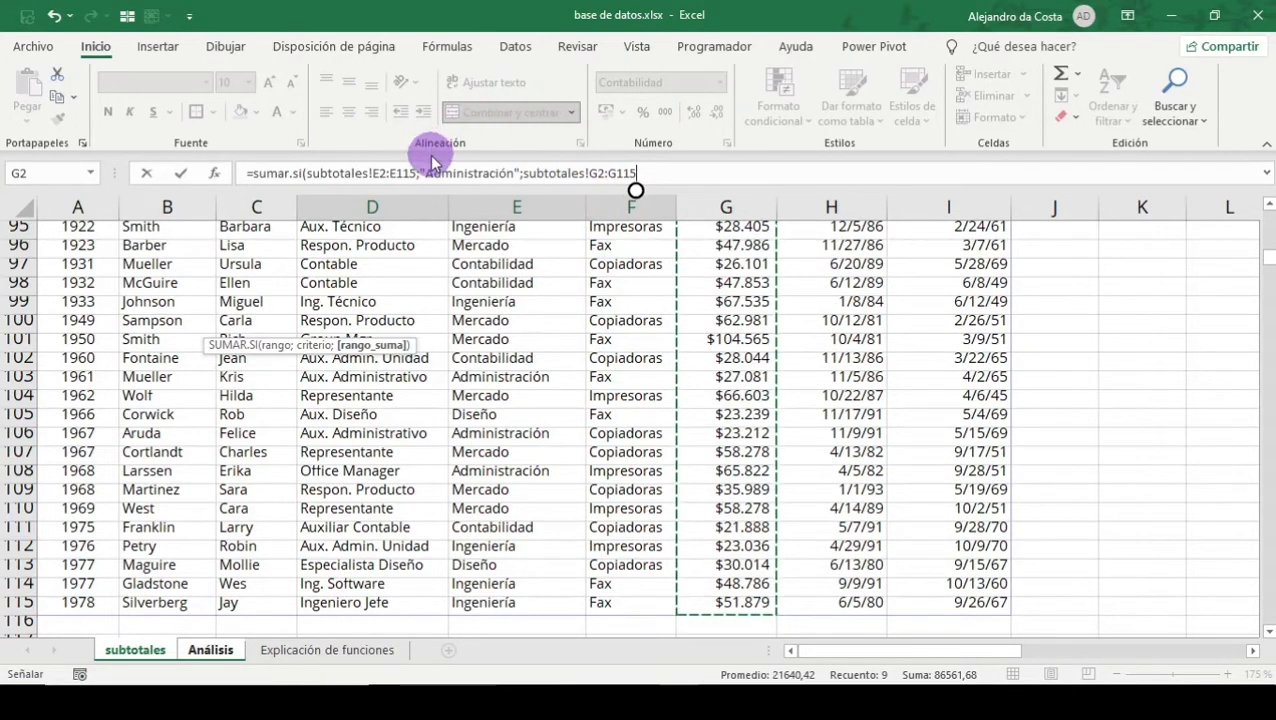
Review the SUMAR.SI arguments, close the parenthesis, enter the formula in A4 and check it there
{"action": "left_click", "coordinate": [400, 174]}
{"action": "left_click", "coordinate": [480, 175]}
{"action": "left_click", "coordinate": [528, 175]}
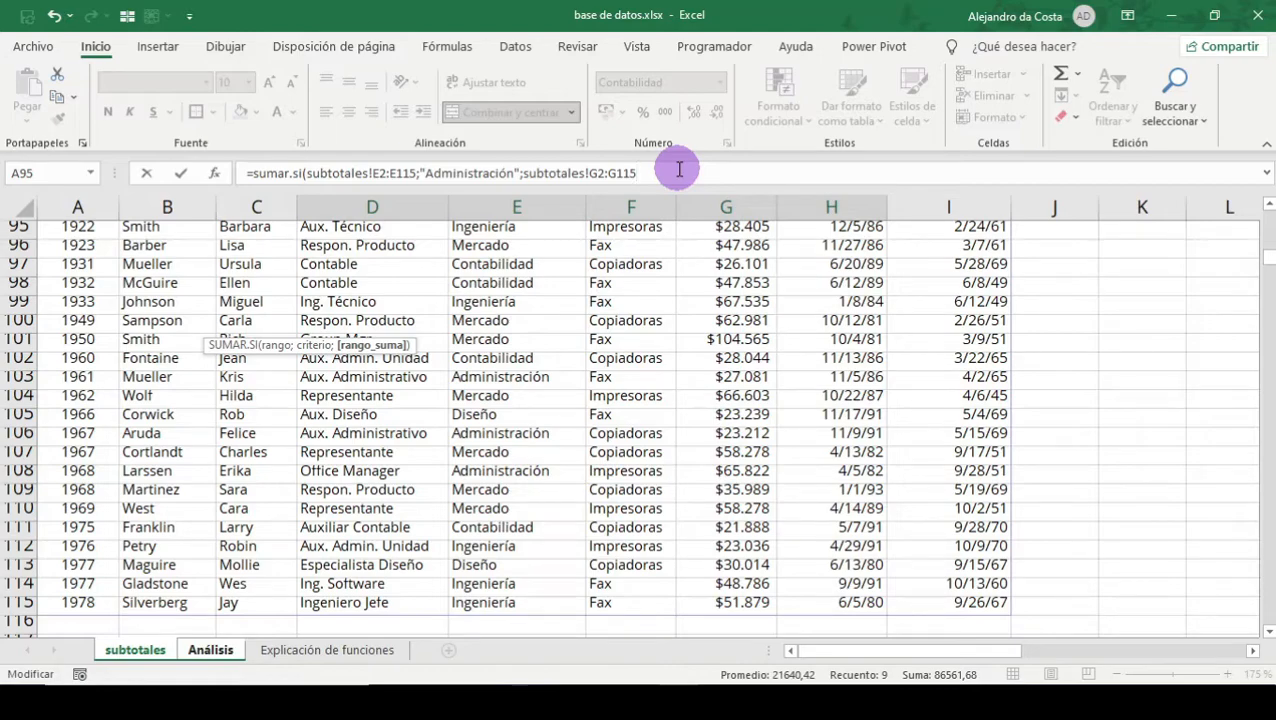
{"action": "type", "text": ")"}
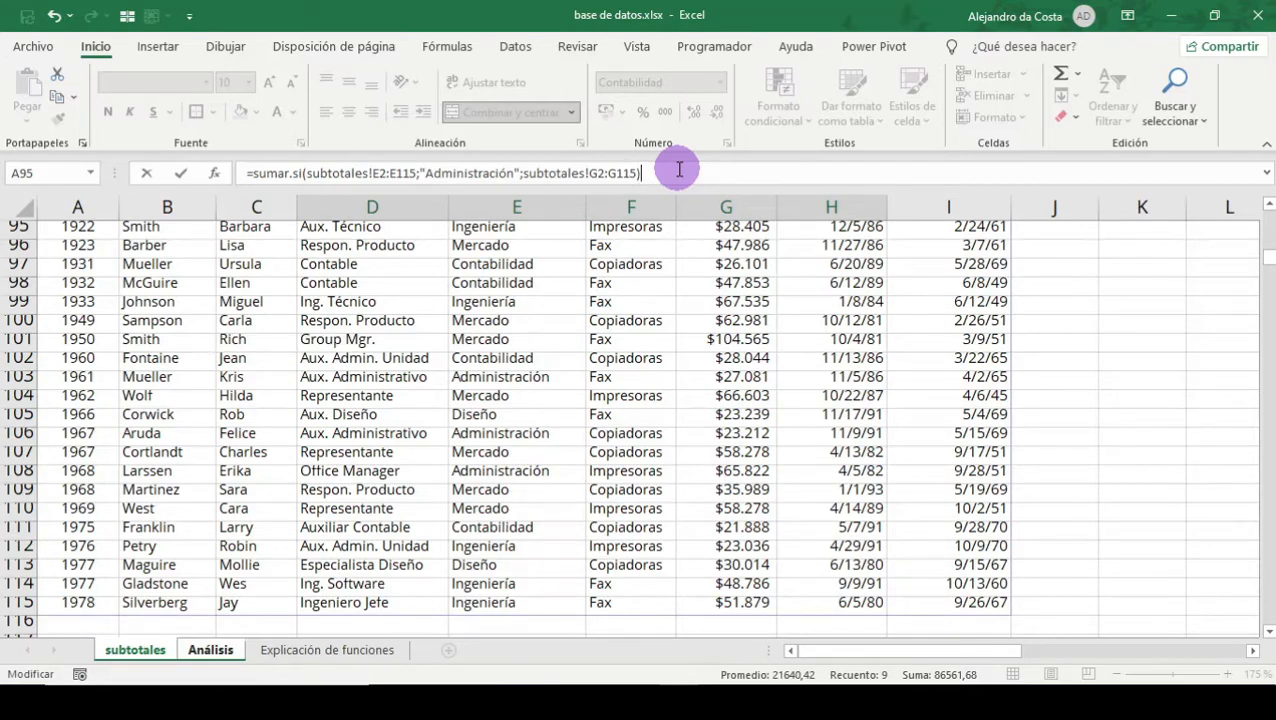
{"action": "key", "text": "Return"}
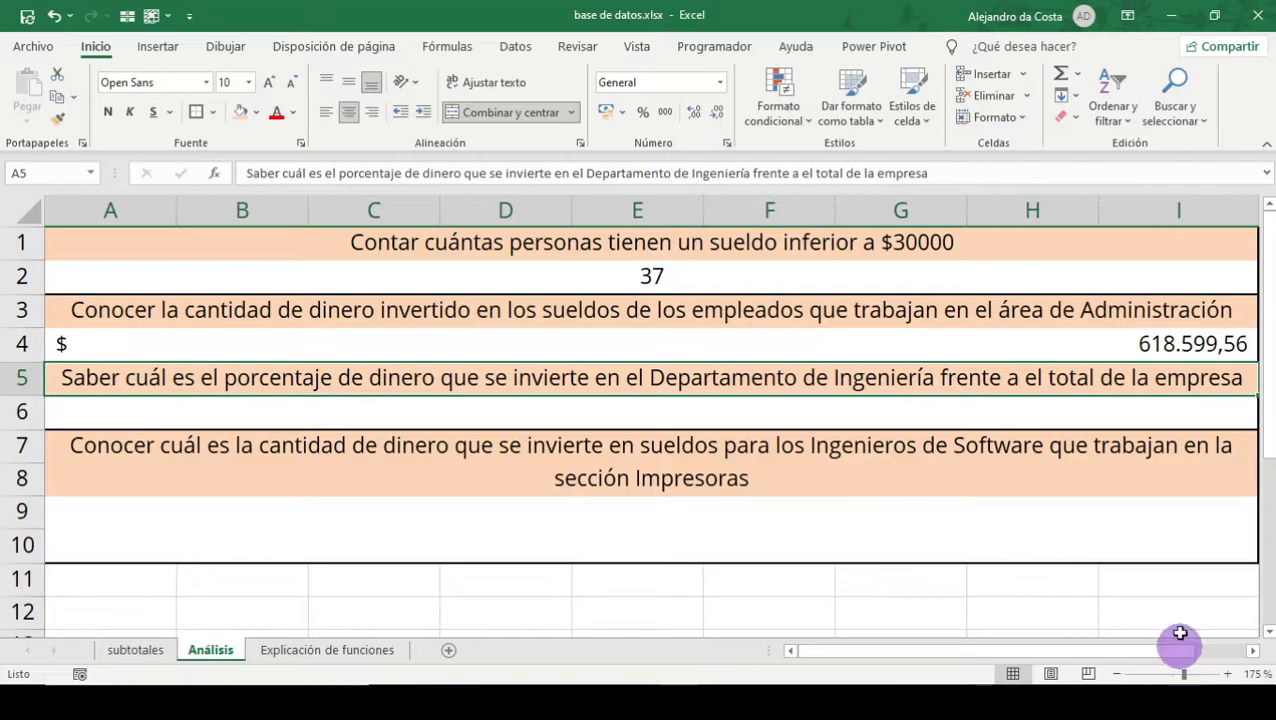
{"action": "left_click", "coordinate": [1150, 344]}
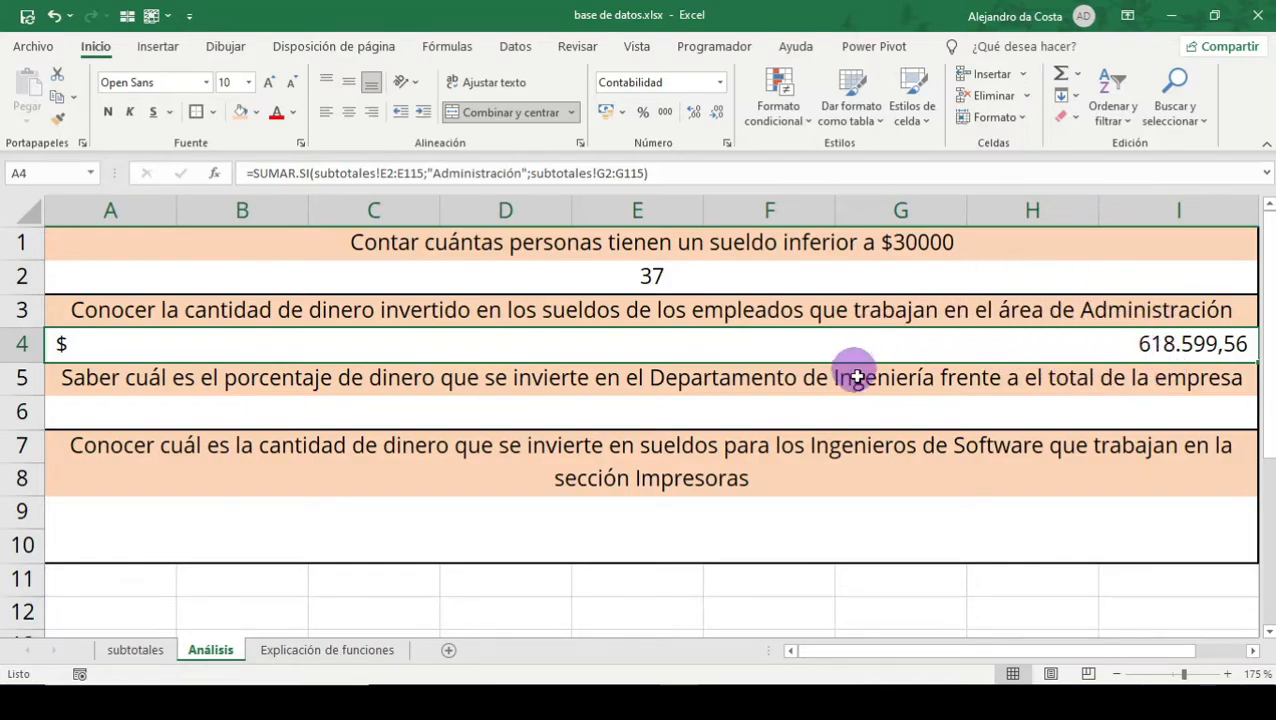
{"action": "left_click", "coordinate": [1172, 421]}
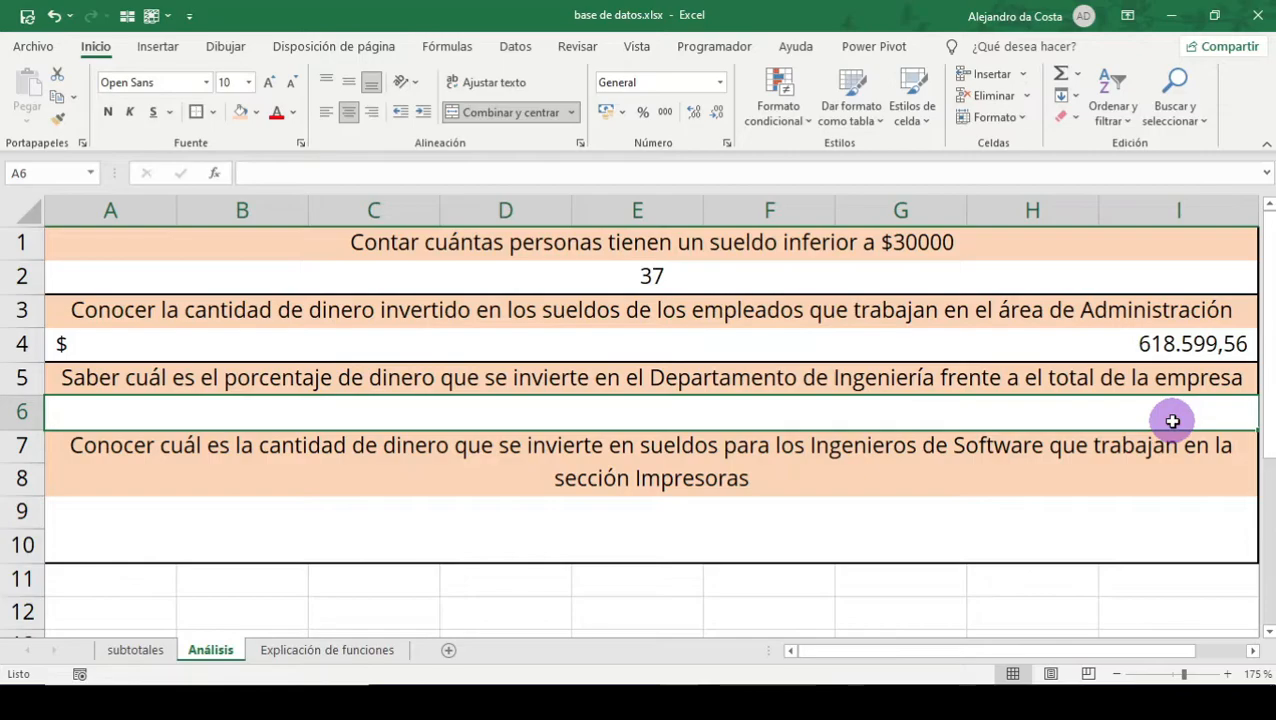
Sort the employee table on the subtotales sheet by Departamento from A to Z, expanding the selection to all columns
{"action": "left_click", "coordinate": [128, 648]}
{"action": "scroll", "coordinate": [558, 380], "scroll_direction": "up", "scroll_amount": 20}
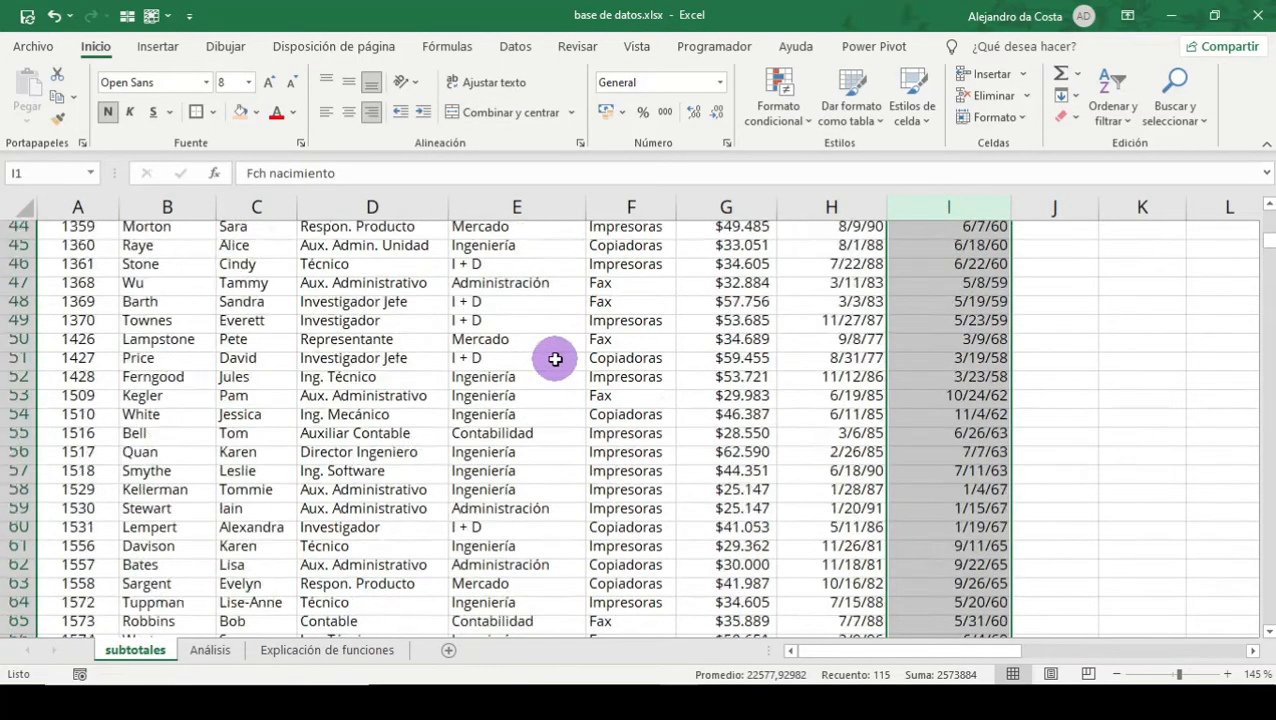
{"action": "left_click", "coordinate": [549, 214]}
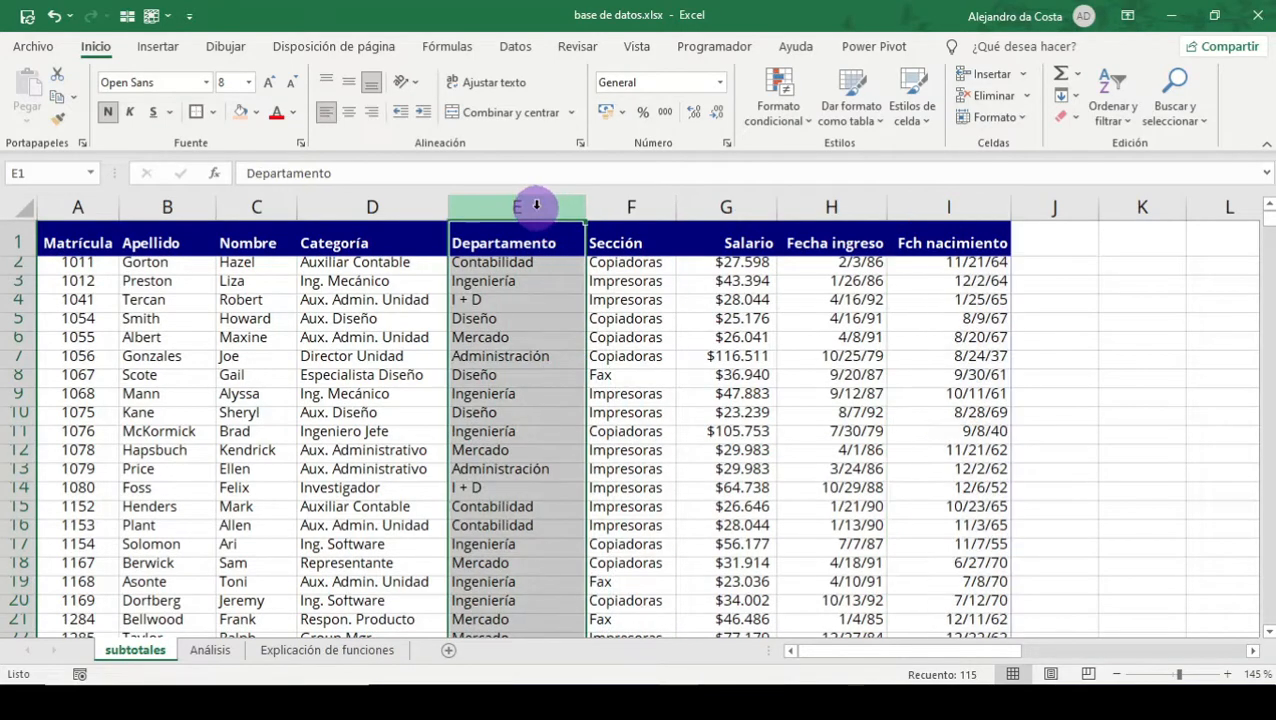
{"action": "left_click", "coordinate": [1112, 95]}
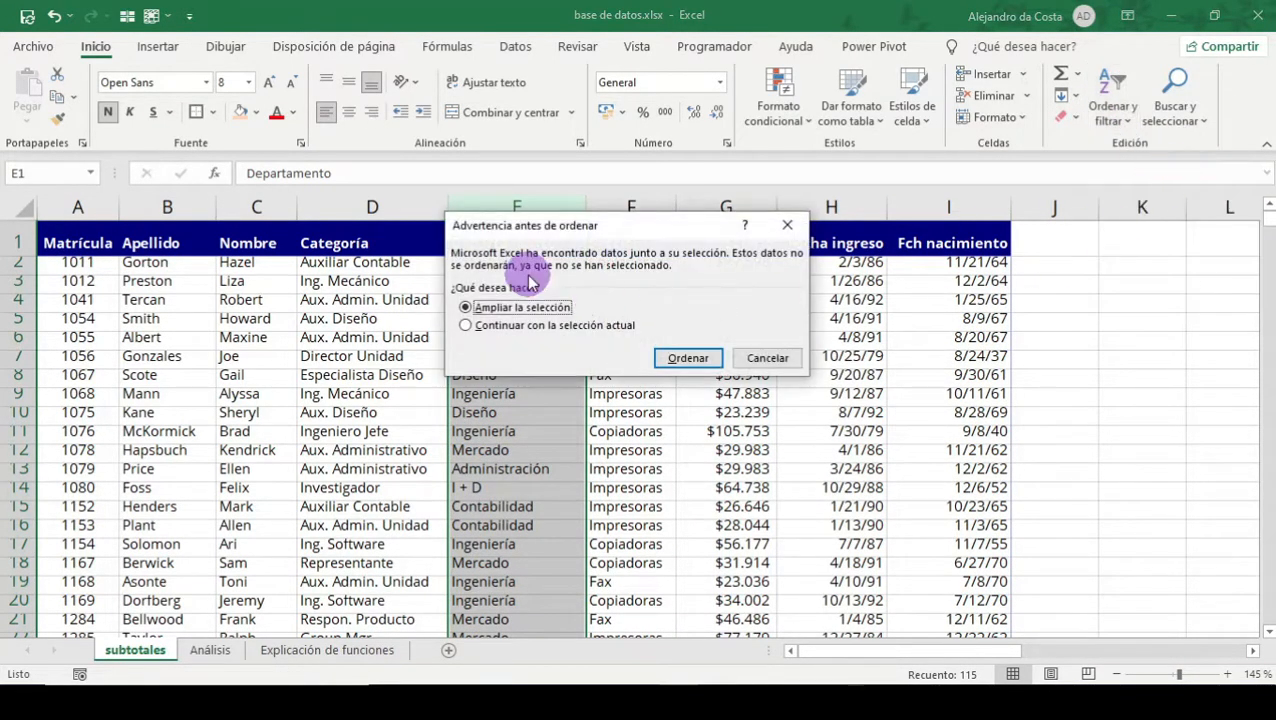
{"action": "left_click", "coordinate": [713, 359]}
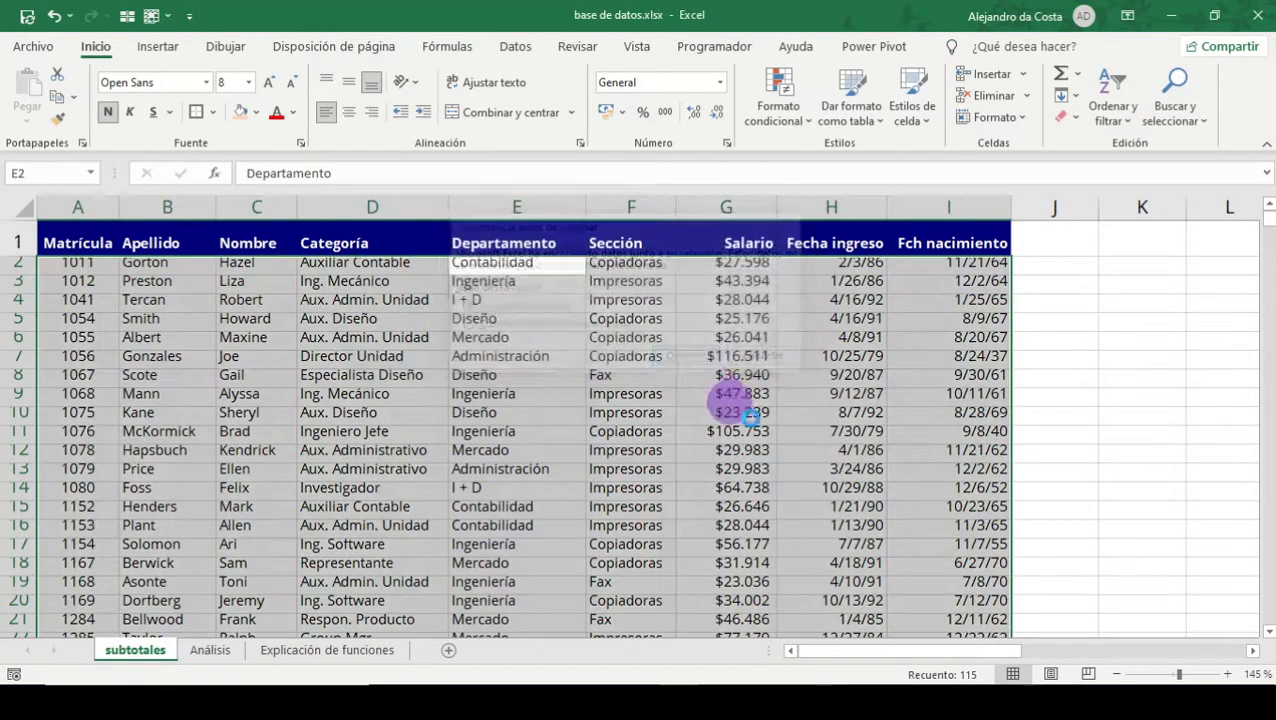
Examine the Administración entries in E2:E15 and the sum of their salaries in G2:G15
{"action": "left_click", "coordinate": [558, 335]}
{"action": "left_click_drag", "start_coordinate": [542, 262], "coordinate": [527, 506]}
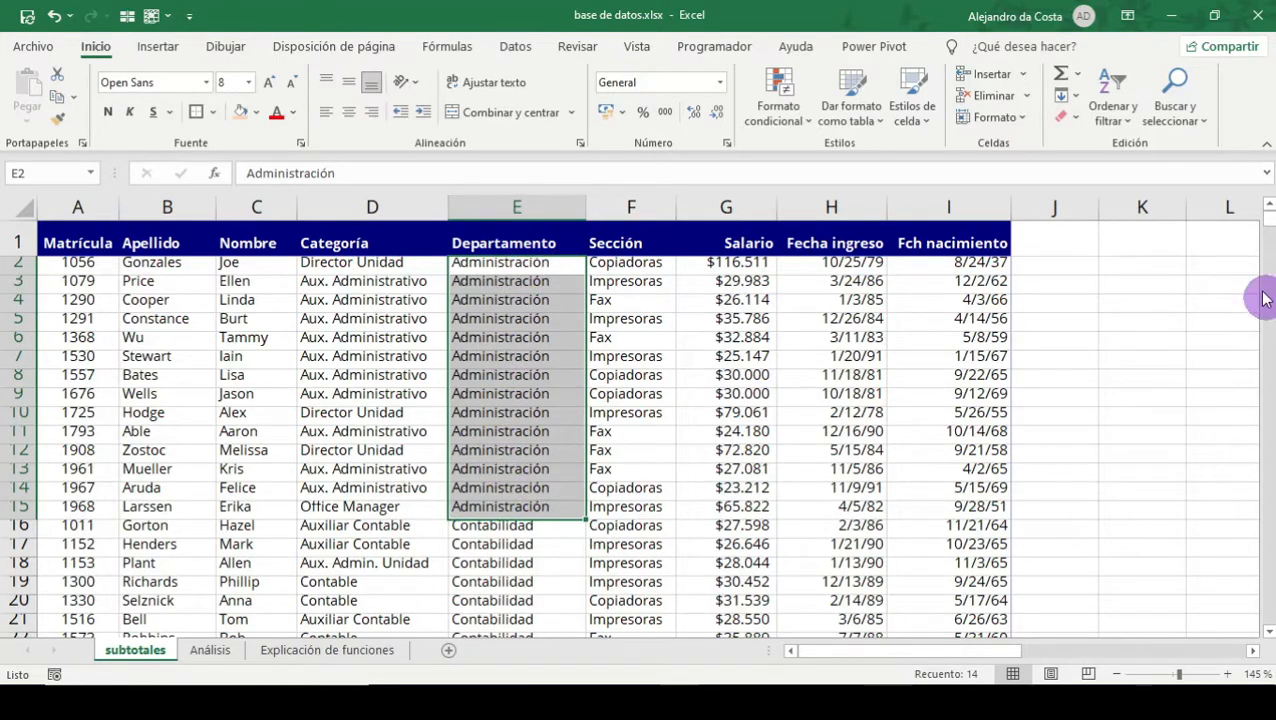
{"action": "left_click", "coordinate": [733, 264]}
{"action": "left_click_drag", "start_coordinate": [737, 296], "coordinate": [738, 506]}
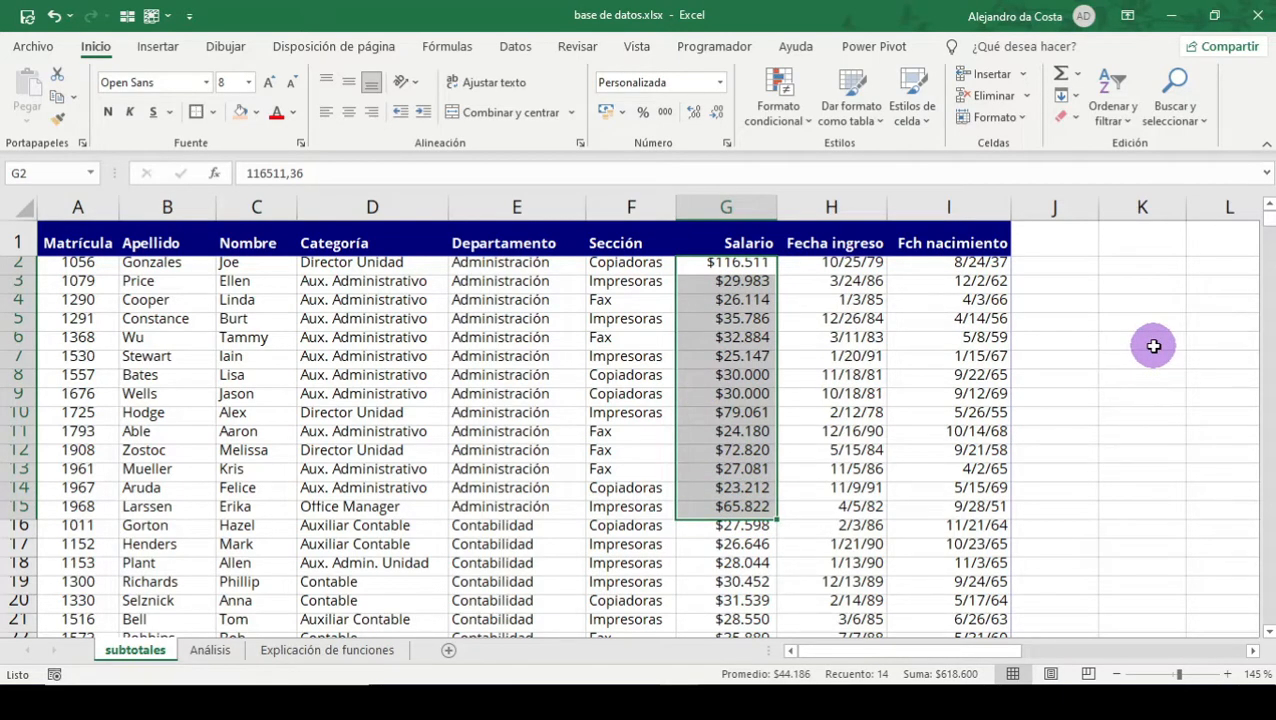
Try to total the Administración salaries by entering =sumar(G2:G15) in K2
{"action": "left_click", "coordinate": [1155, 266]}
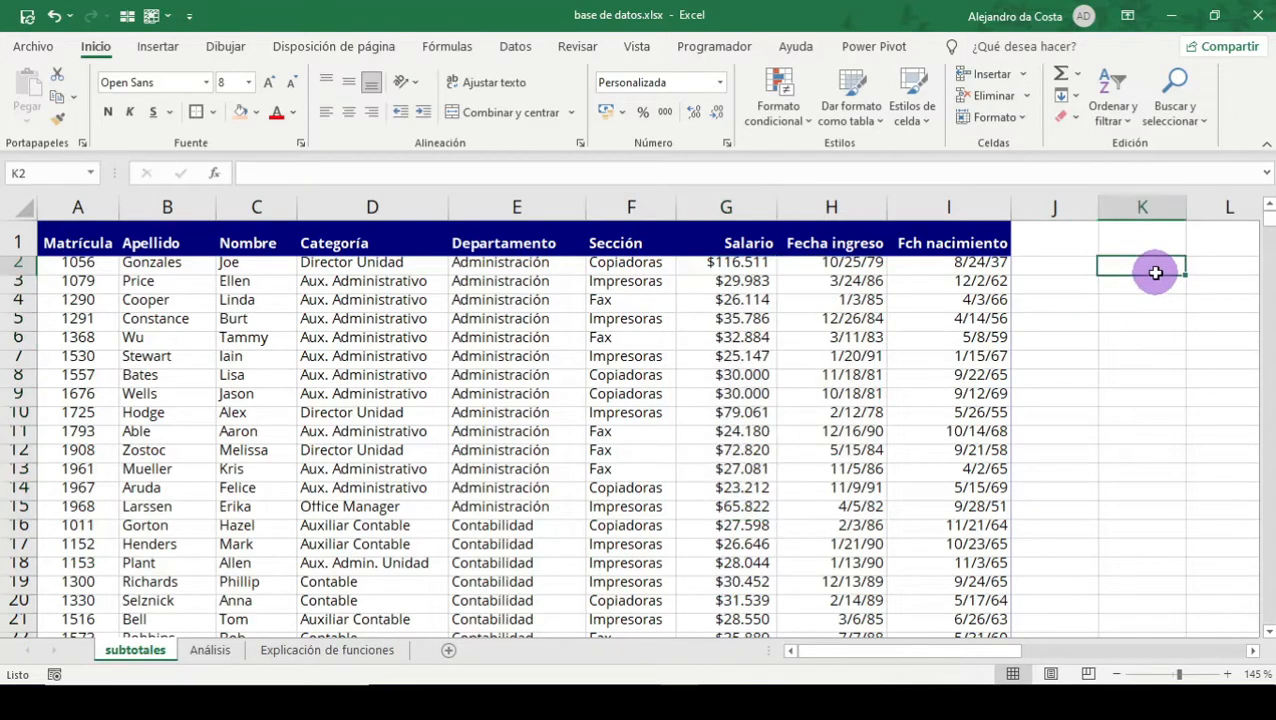
{"action": "type", "text": "=s"}
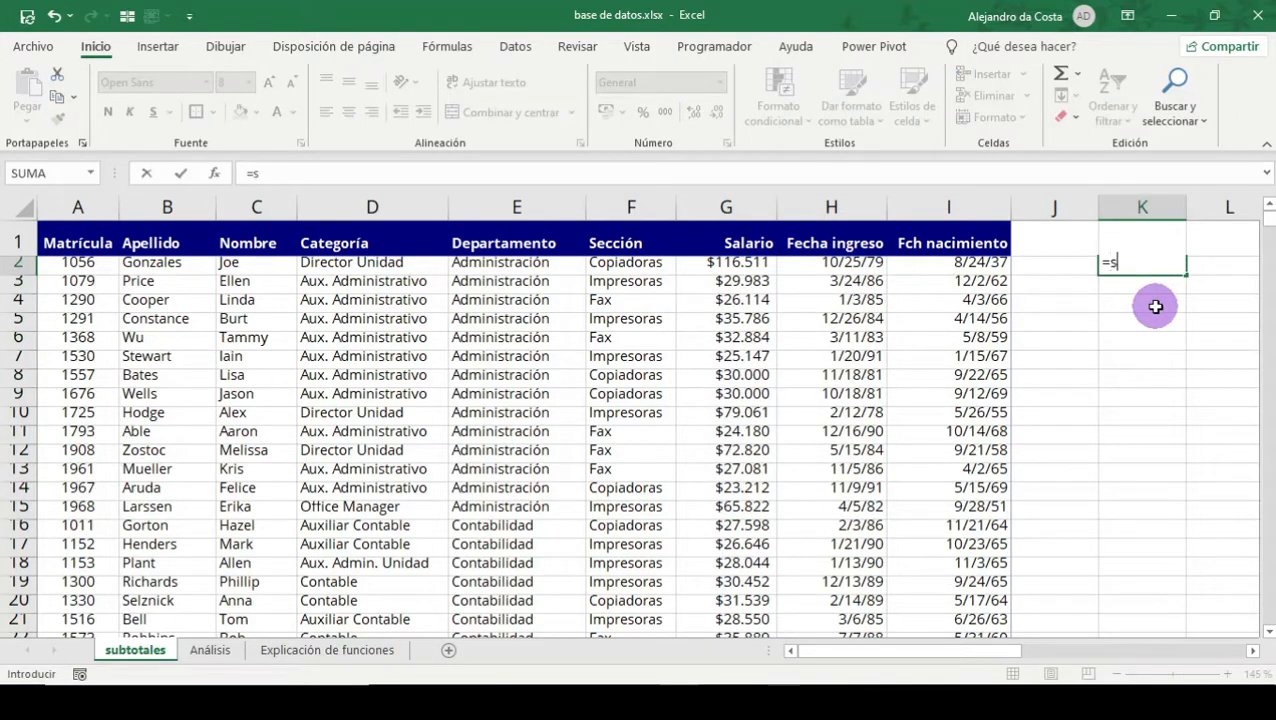
{"action": "type", "text": "umar("}
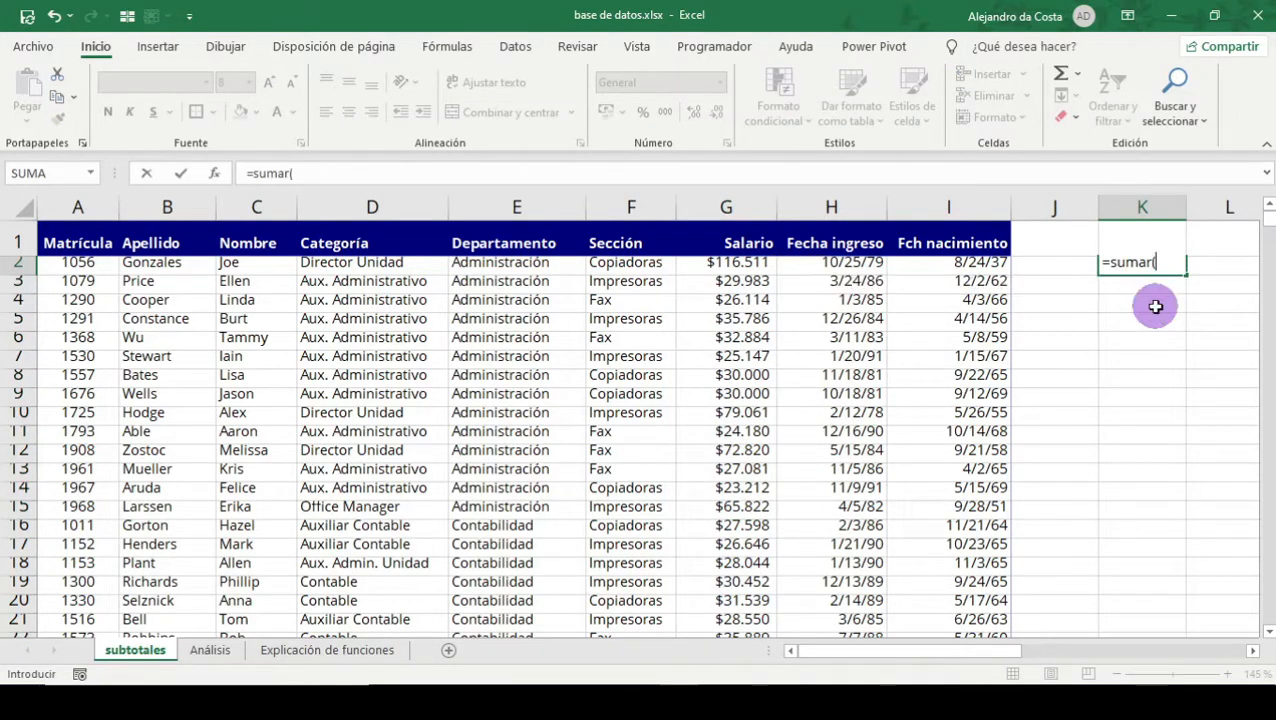
{"action": "left_click_drag", "start_coordinate": [775, 271], "coordinate": [753, 506]}
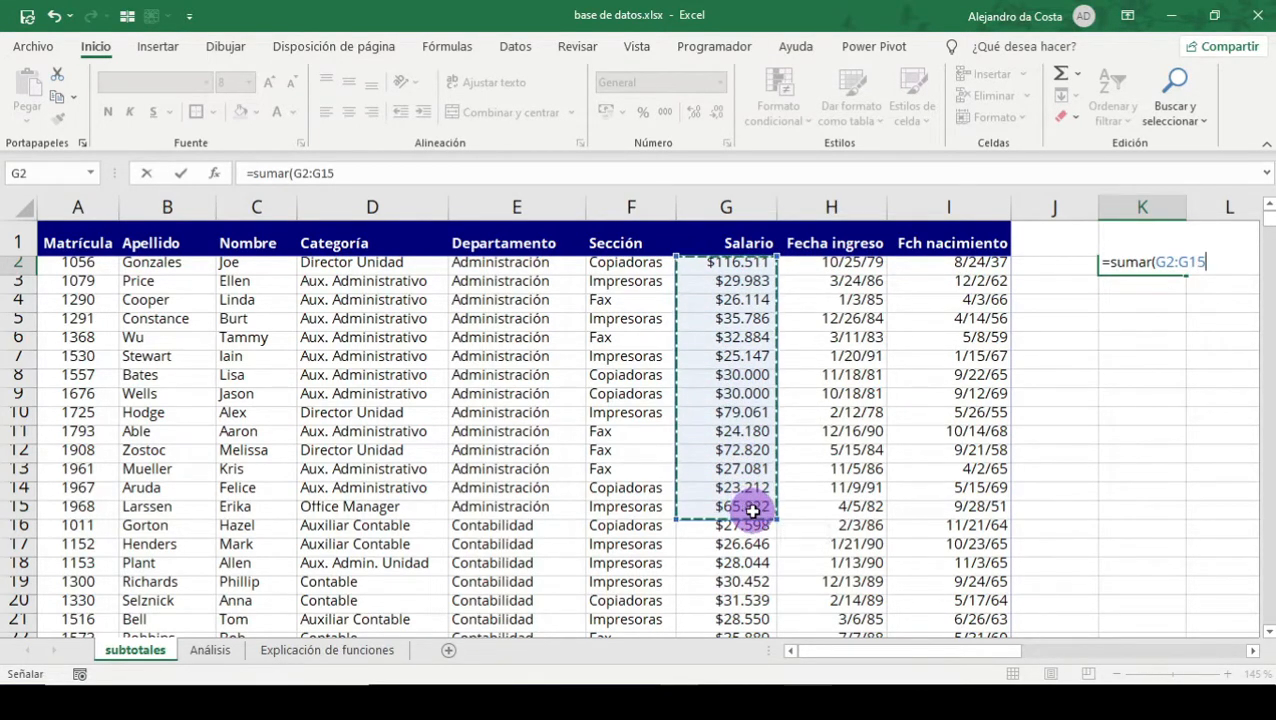
{"action": "key", "text": "Return"}
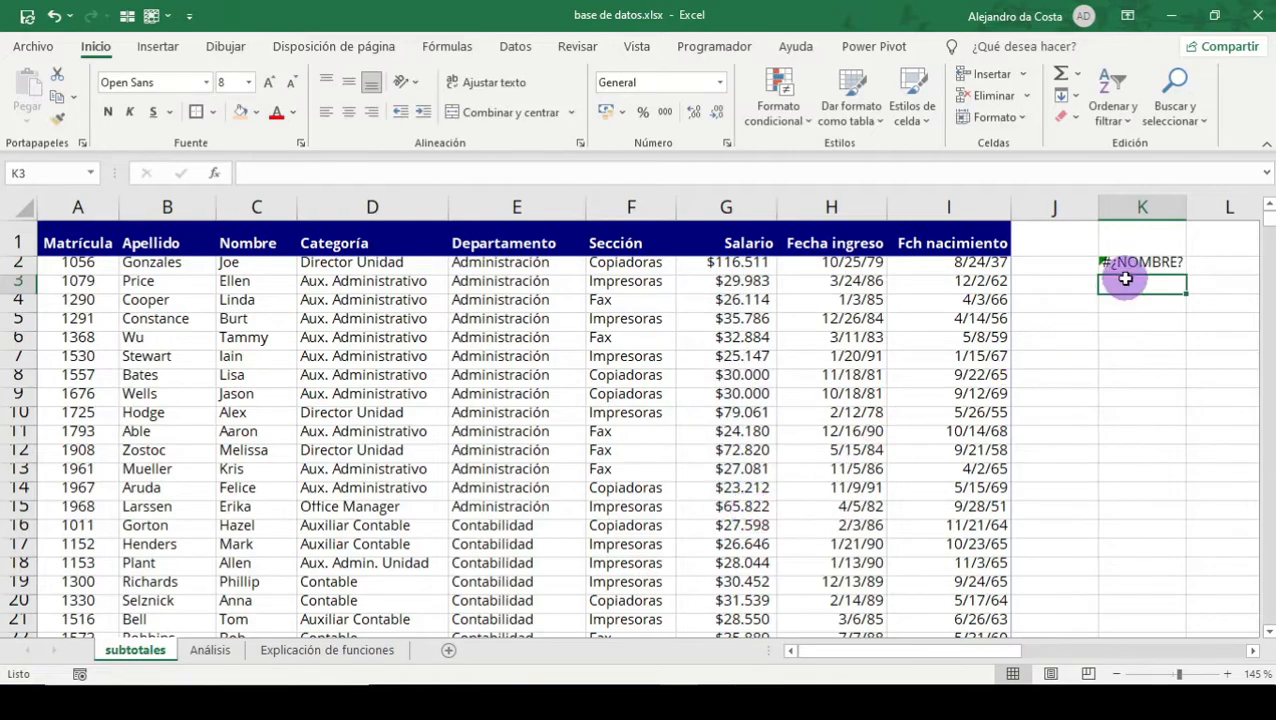
Correct the function name in K2 so the formula reads =SUMA(G2:G15), and check the result
{"action": "double_click", "coordinate": [1131, 265]}
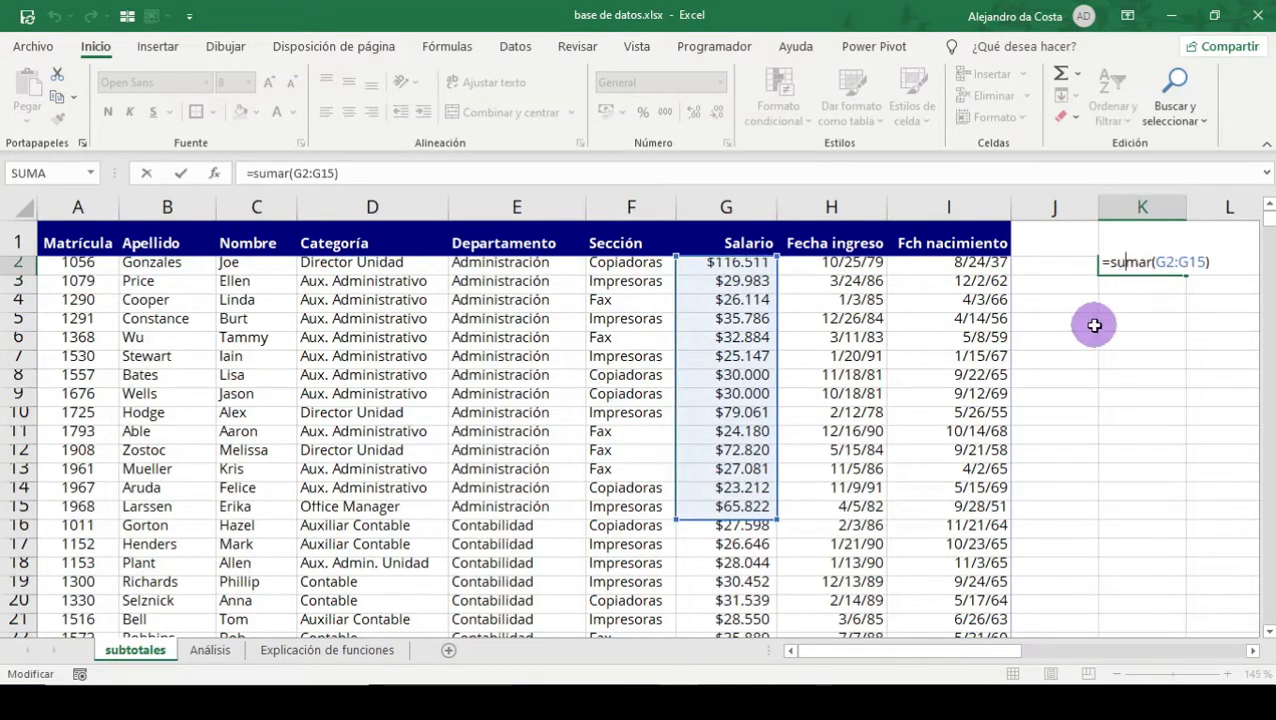
{"action": "key", "text": "BackSpace"}
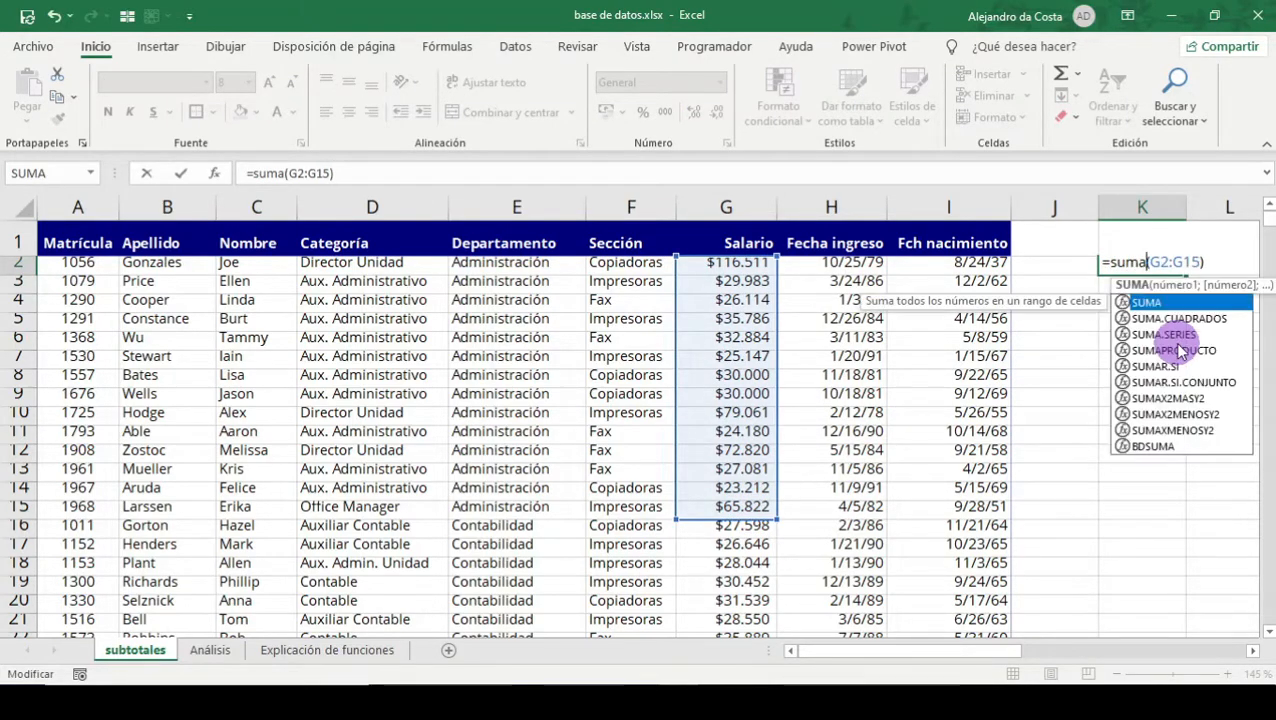
{"action": "key", "text": "Return"}
{"action": "left_click", "coordinate": [1145, 265]}
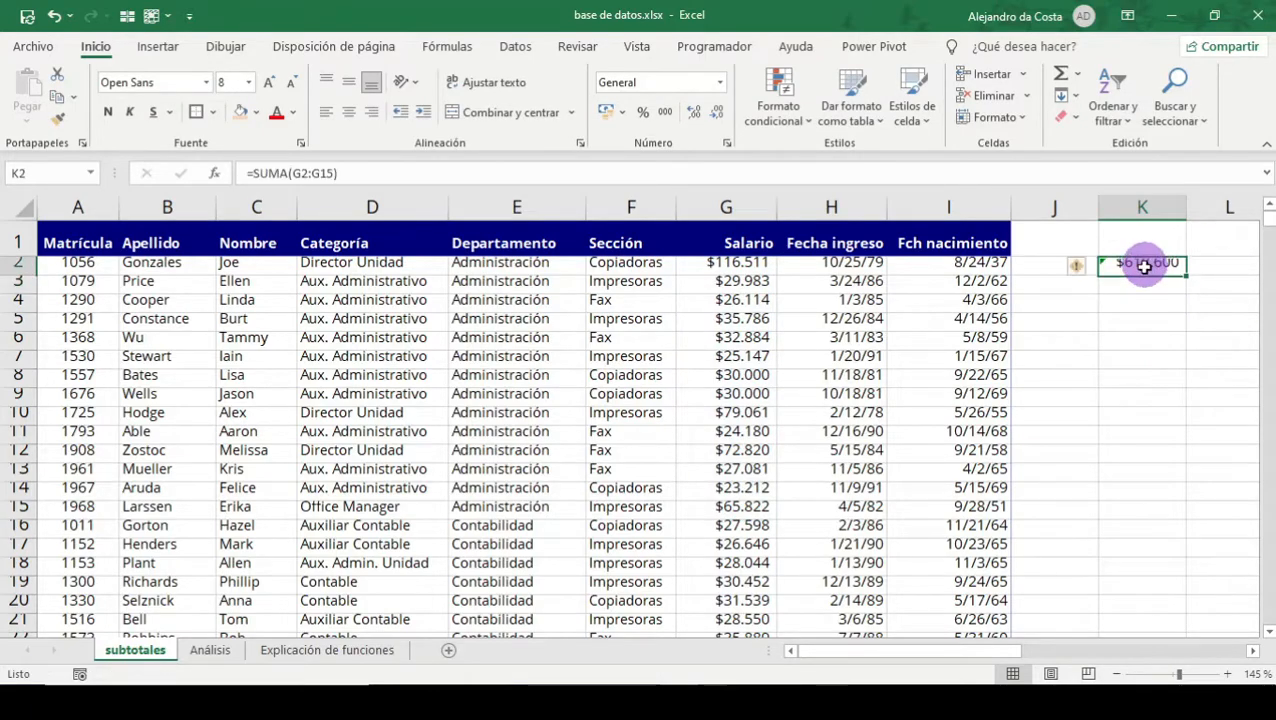
Compare the check sum with the Administración total on the Análisis sheet, and clear K2 on the subtotales sheet
{"action": "left_click", "coordinate": [210, 651]}
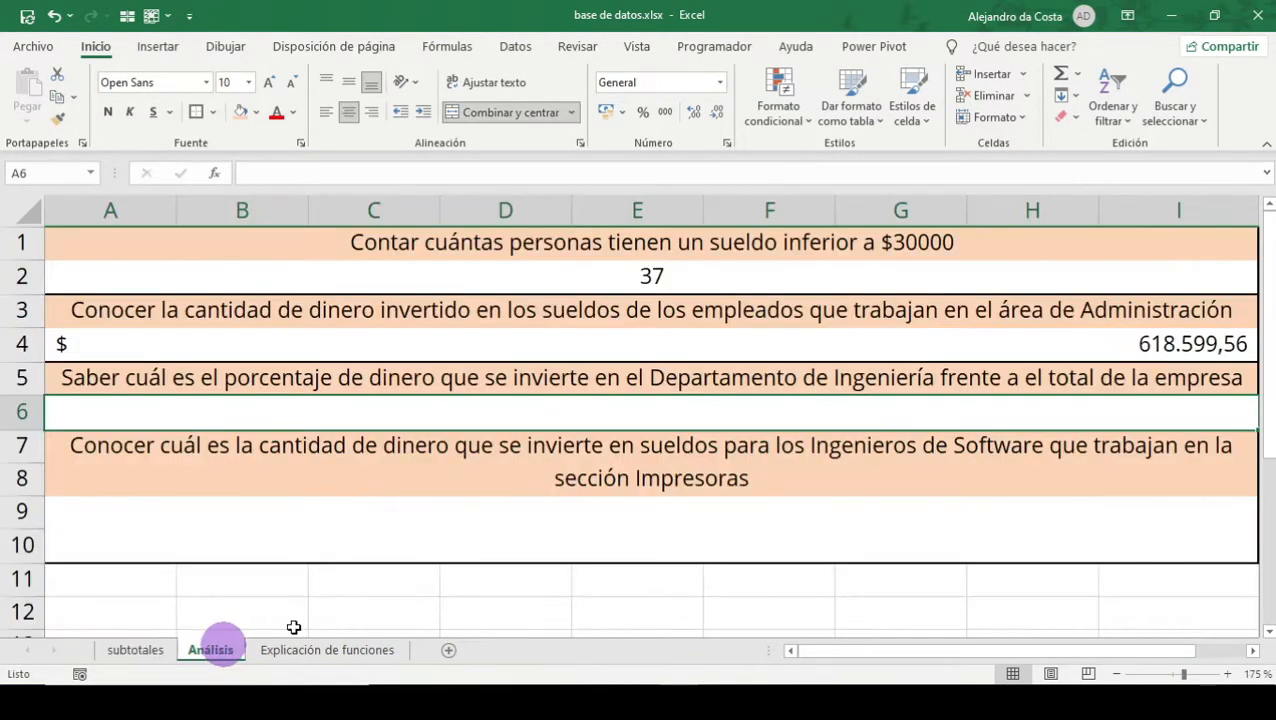
{"action": "left_click", "coordinate": [136, 651]}
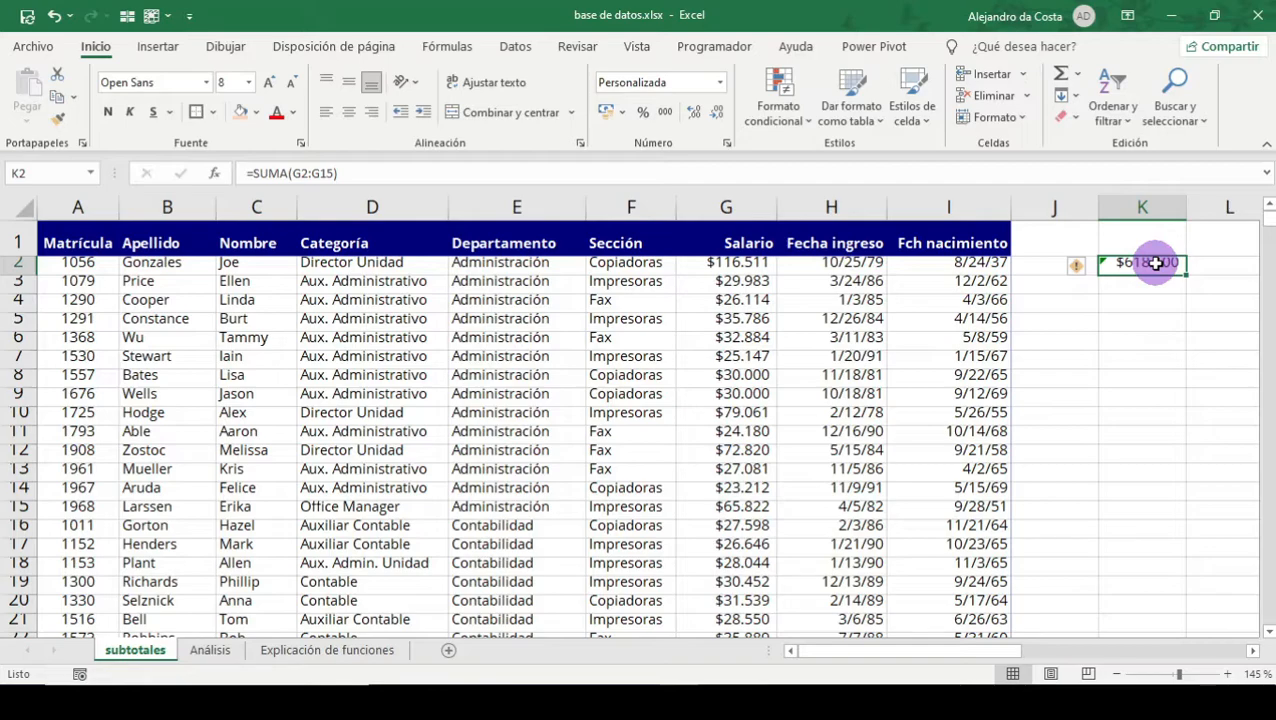
{"action": "key", "text": "Delete"}
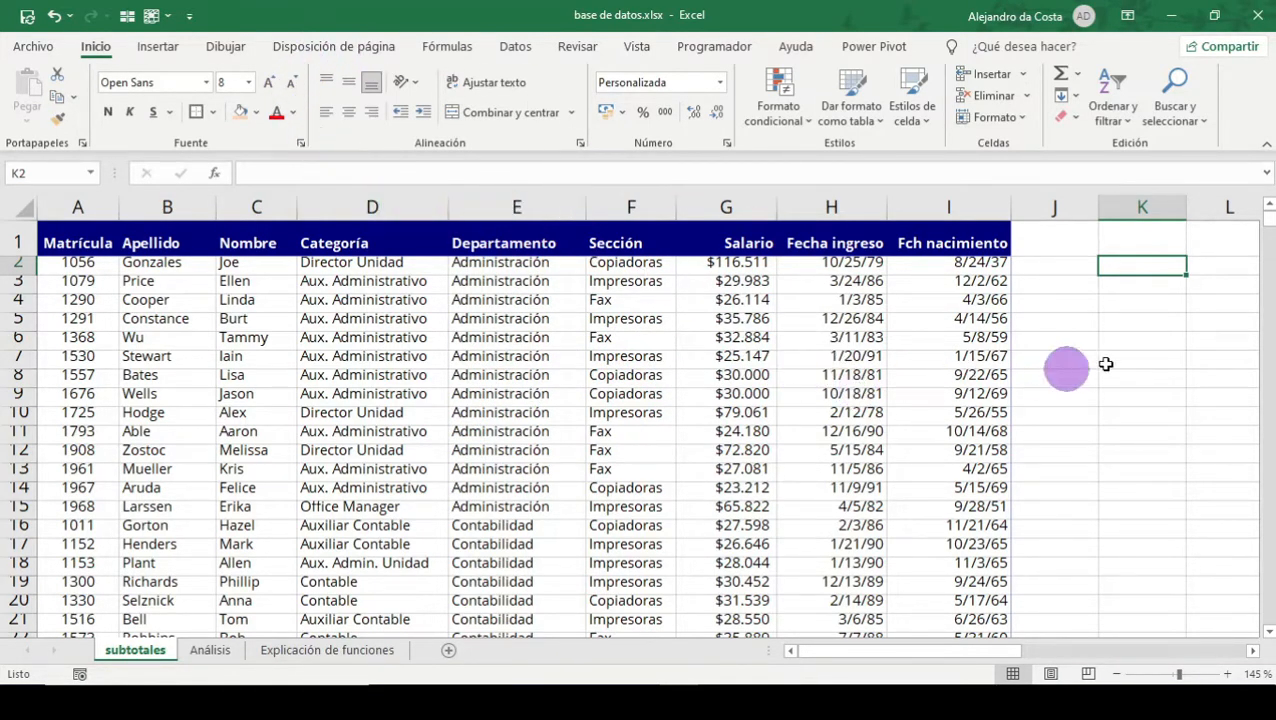
On the Análisis sheet, begin a SUMAR.SI formula in A6 under the question about the Ingeniería percentage
{"action": "left_click", "coordinate": [211, 650]}
{"action": "left_click", "coordinate": [199, 410]}
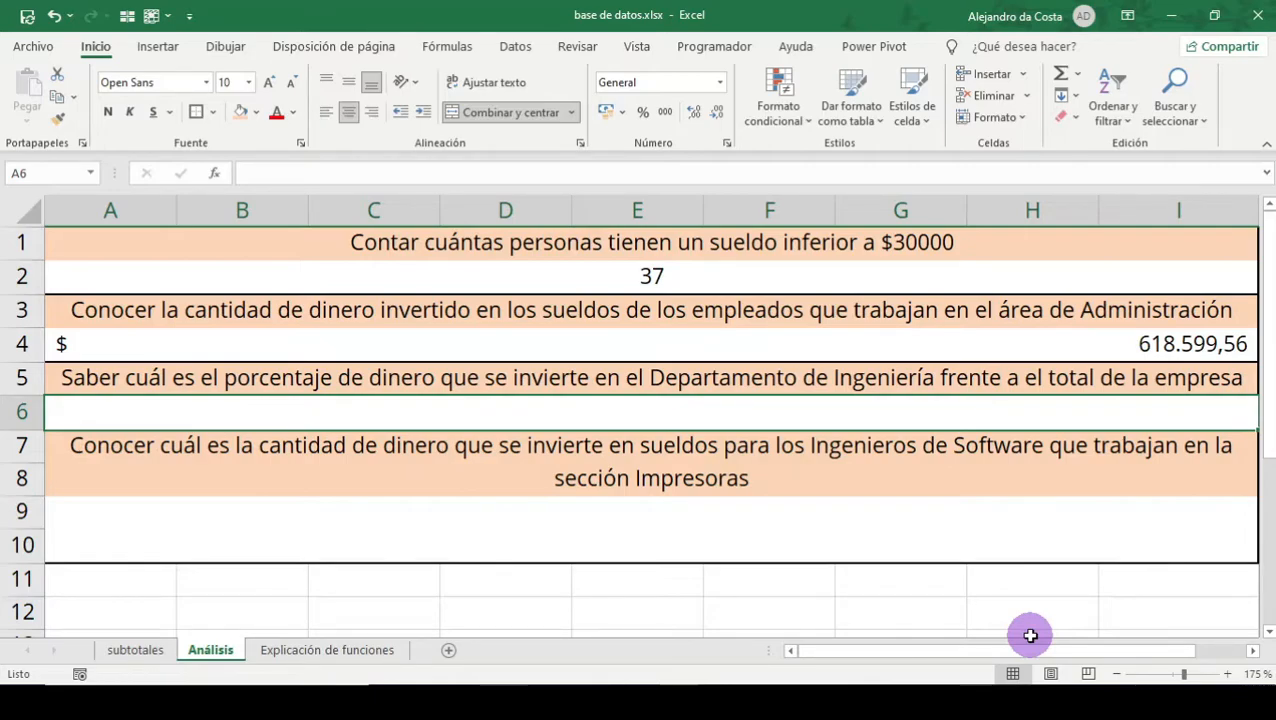
{"action": "left_click", "coordinate": [870, 378]}
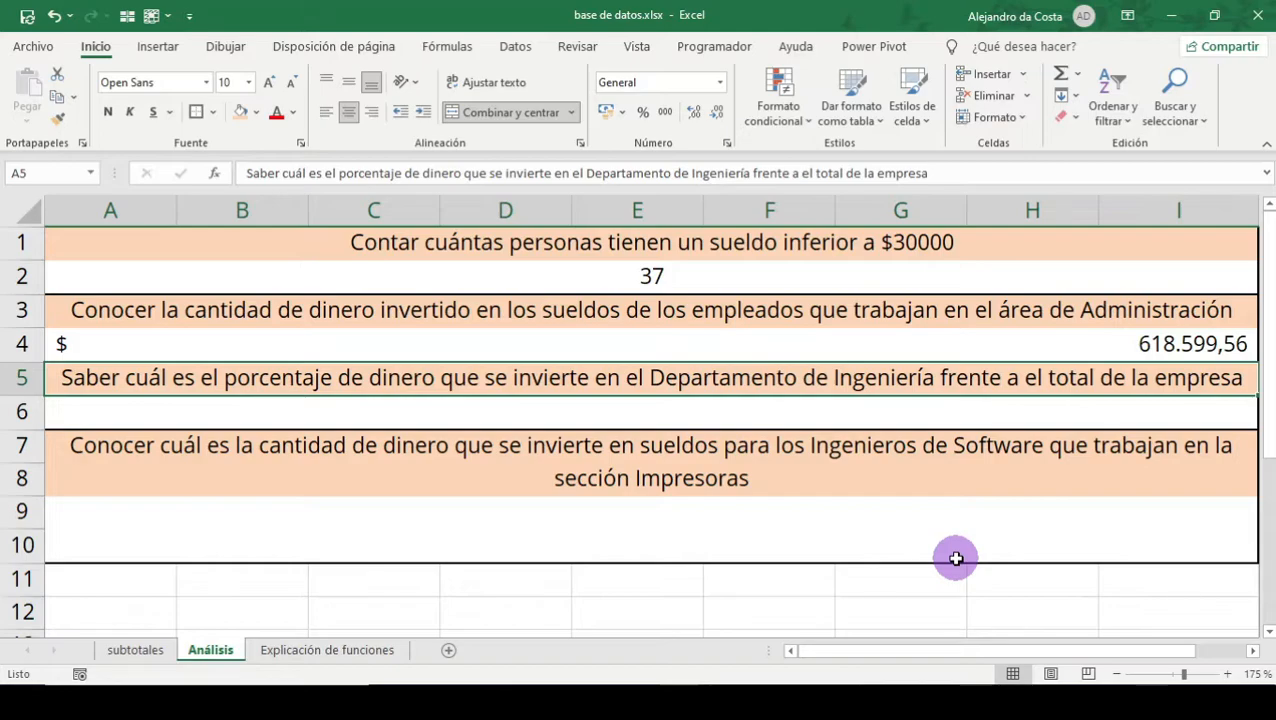
{"action": "left_click", "coordinate": [988, 342]}
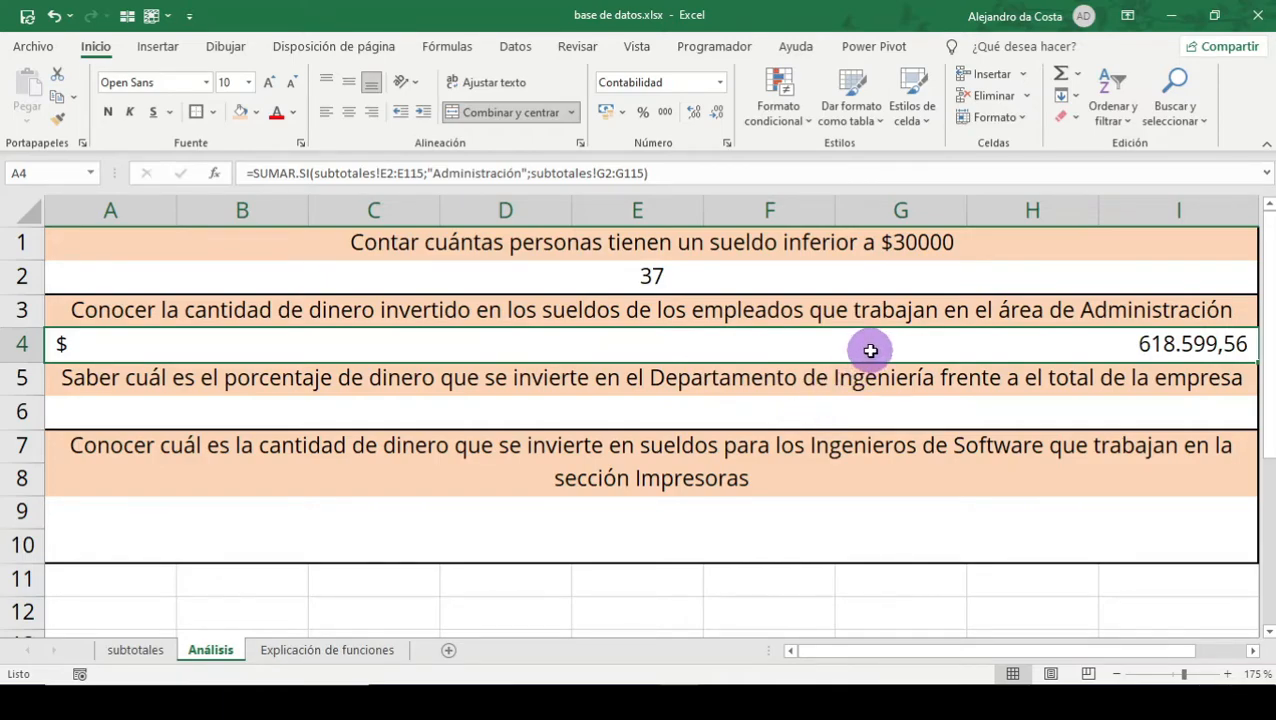
{"action": "left_click", "coordinate": [889, 408]}
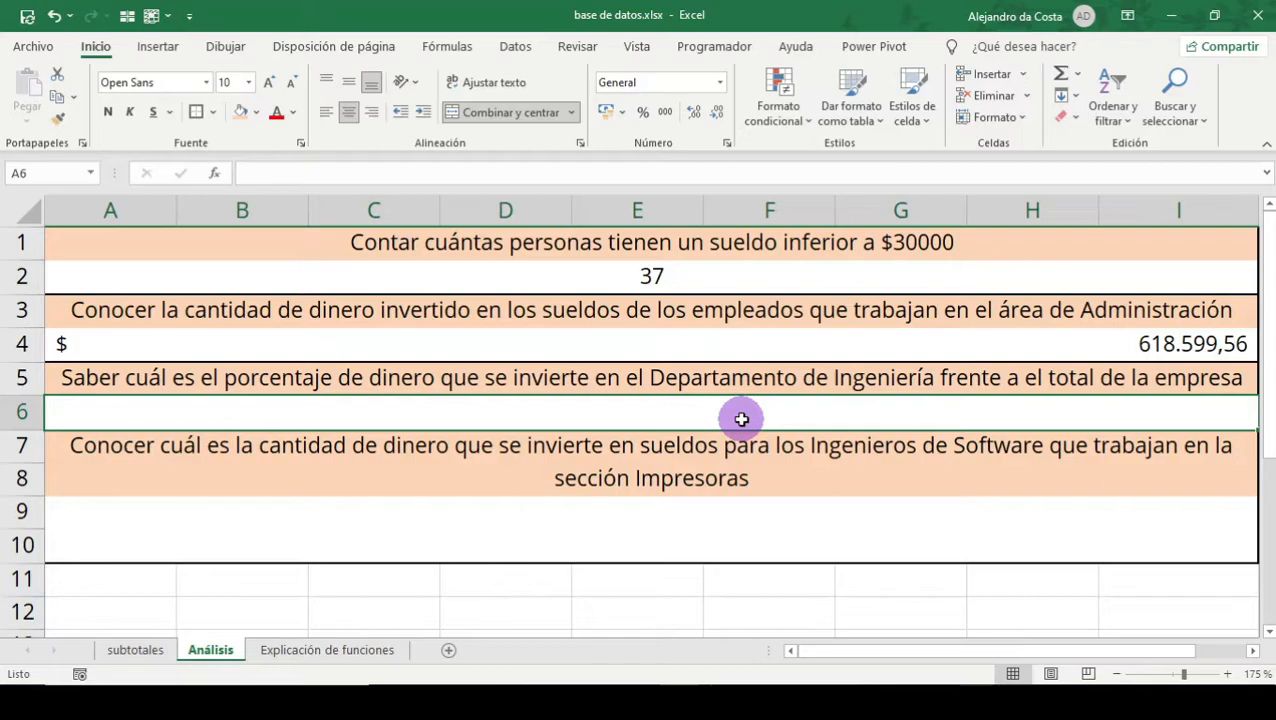
{"action": "type", "text": "="}
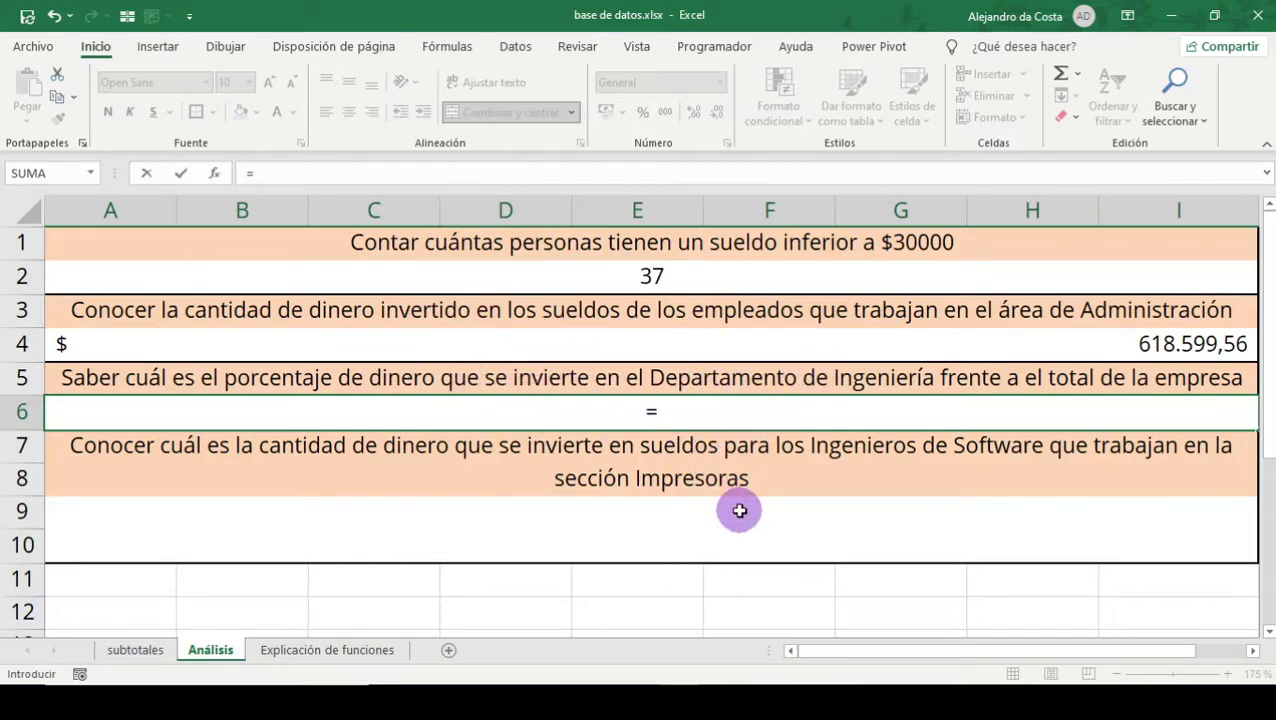
{"action": "type", "text": "sumar.si("}
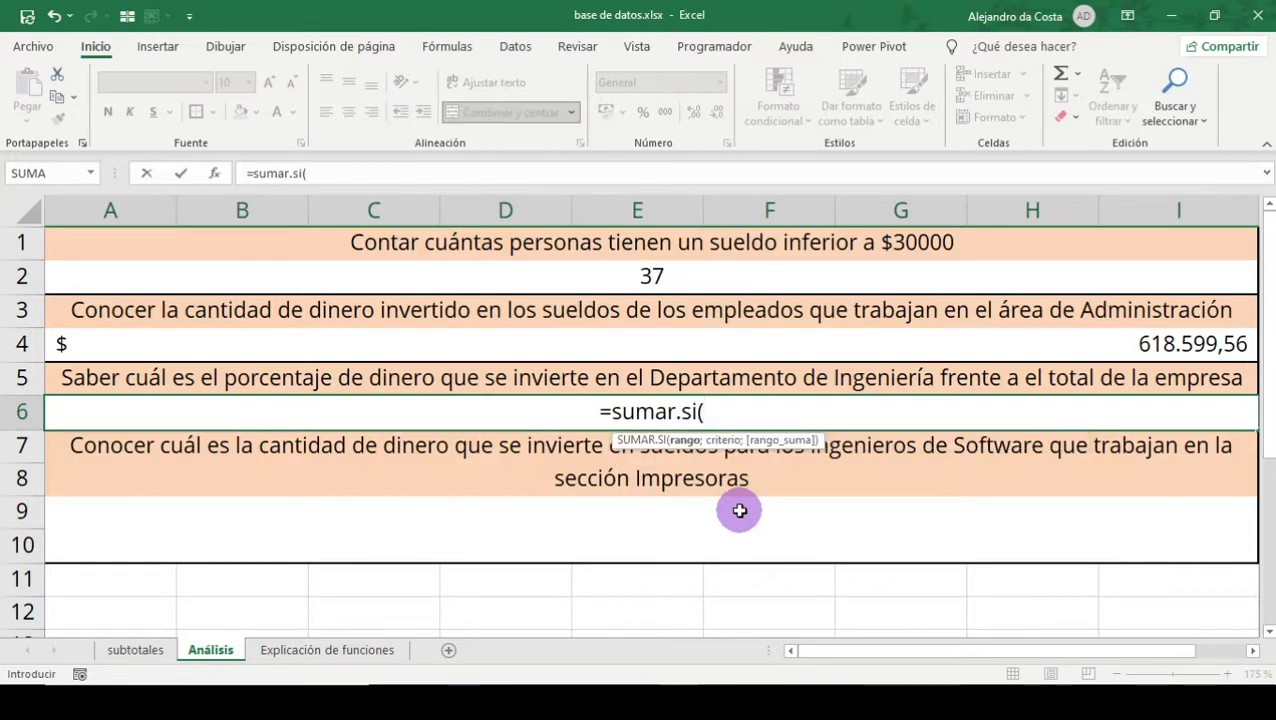
Set the SUMAR.SI criteria range to the Departamento column, E2:E115 on the subtotales sheet
{"action": "left_click", "coordinate": [138, 650]}
{"action": "left_click_drag", "start_coordinate": [388, 168], "coordinate": [305, 173]}
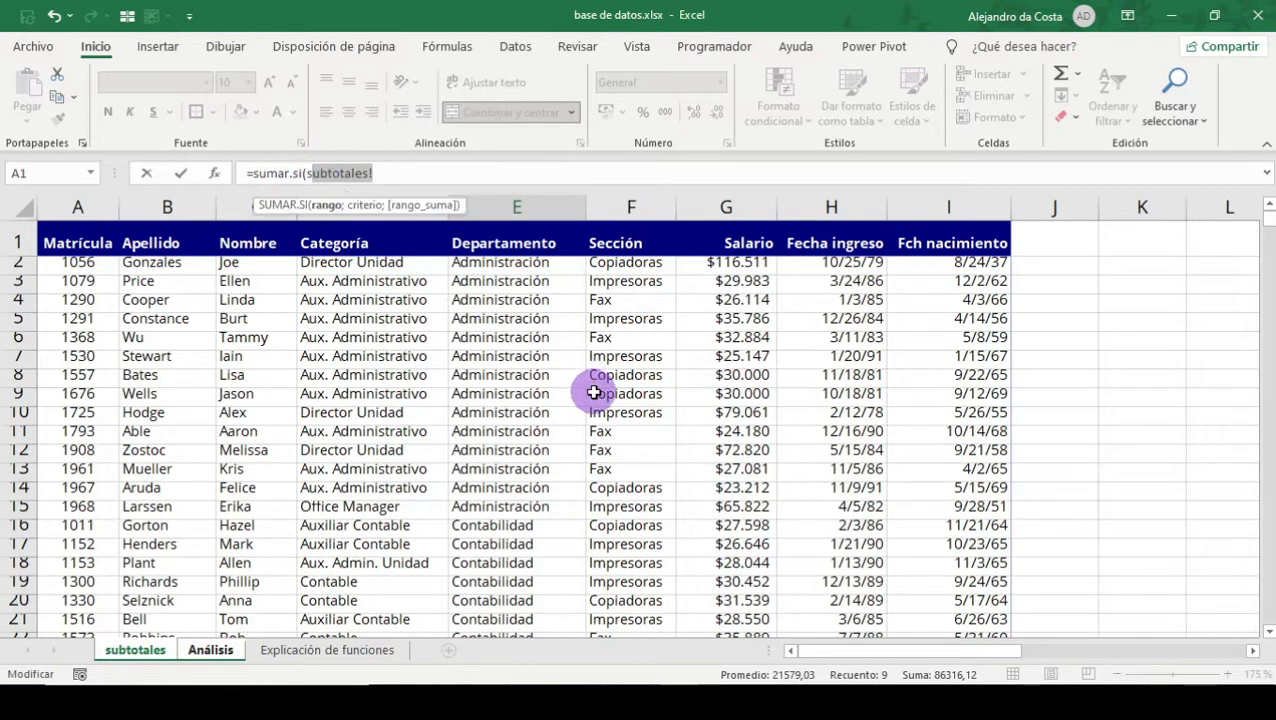
{"action": "type", "text": "s"}
{"action": "key", "text": "BackSpace"}
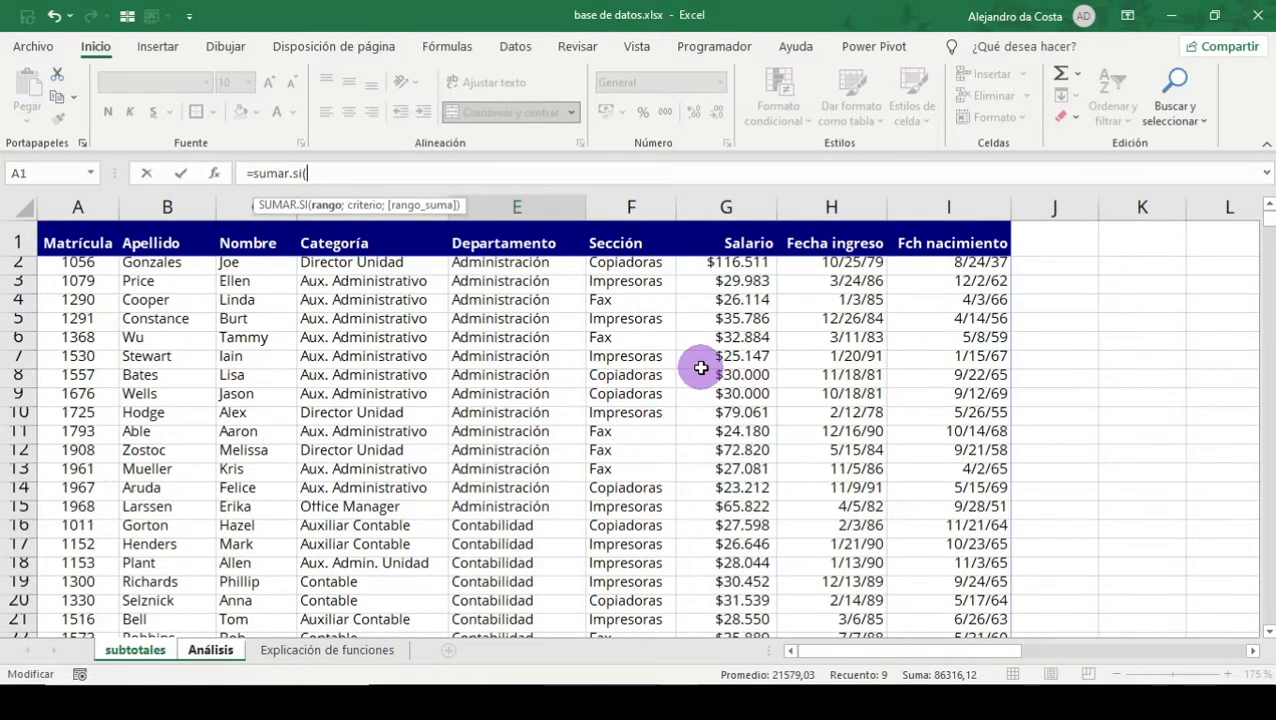
{"action": "scroll", "coordinate": [695, 385], "scroll_direction": "down", "scroll_amount": 11}
{"action": "scroll", "coordinate": [677, 427], "scroll_direction": "down", "scroll_amount": 18}
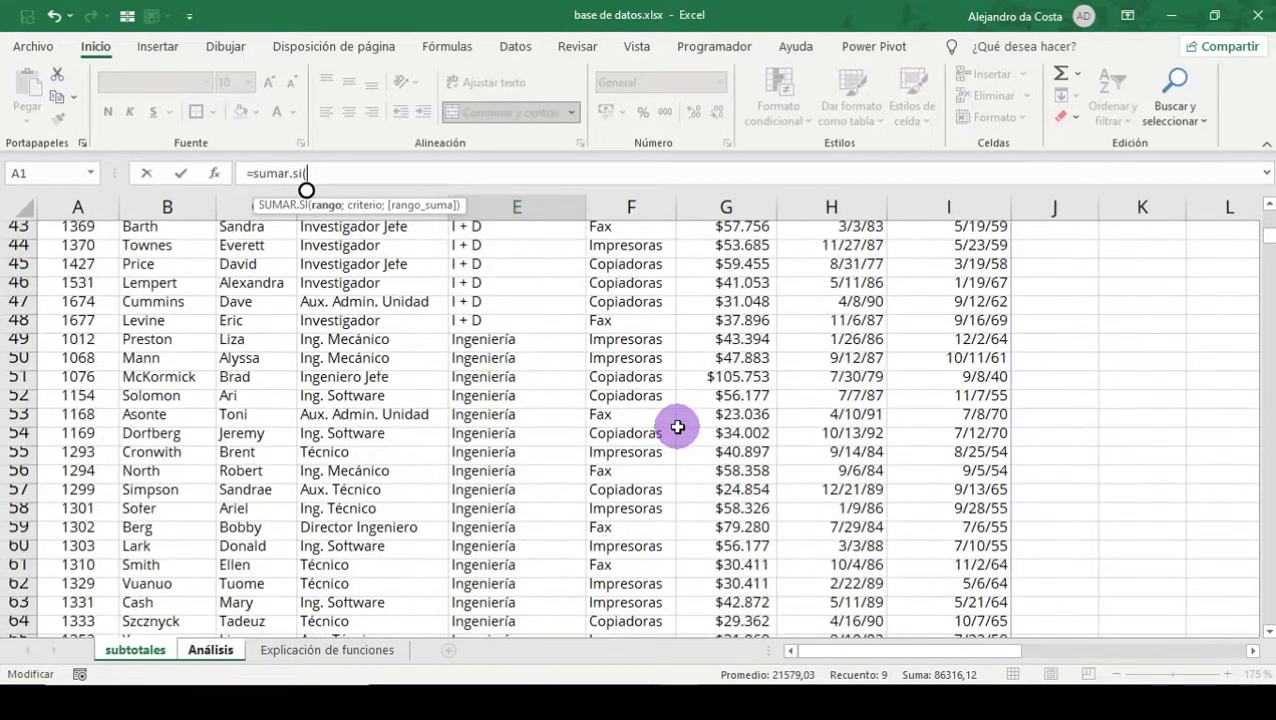
{"action": "scroll", "coordinate": [541, 371], "scroll_direction": "down", "scroll_amount": 8}
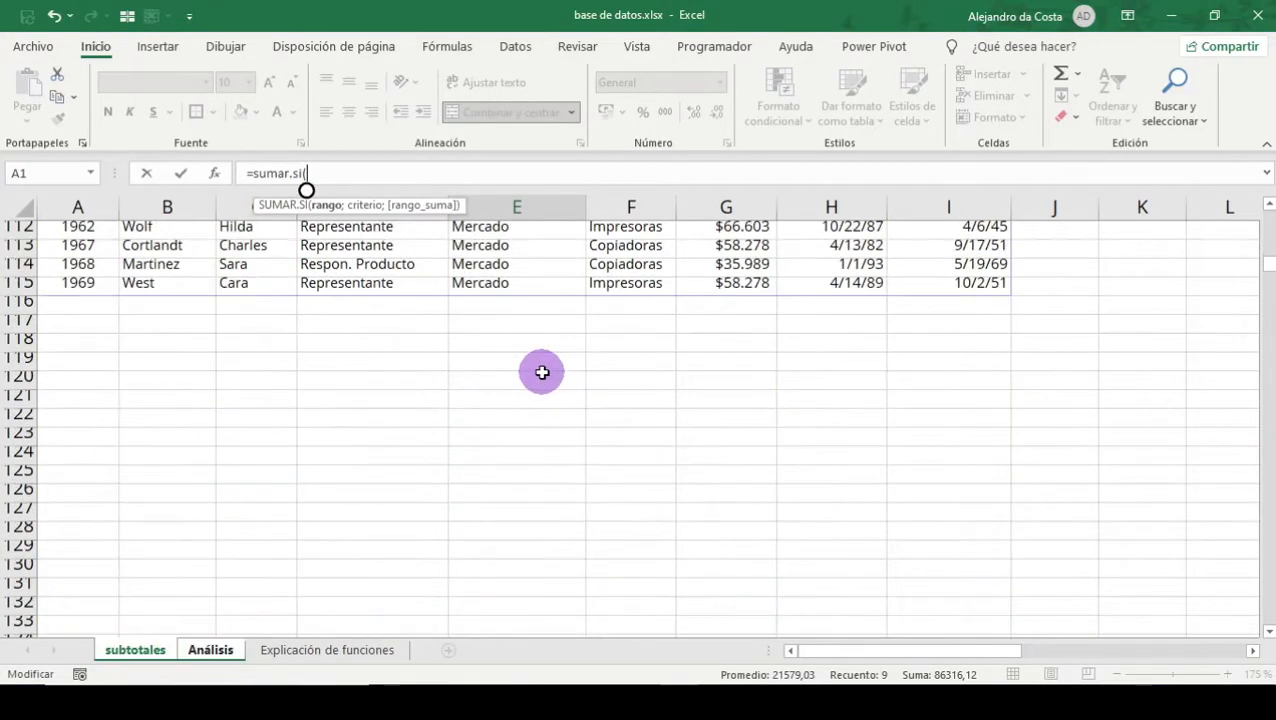
{"action": "left_click_drag", "start_coordinate": [541, 285], "coordinate": [533, 242]}
{"action": "type", "text": ";"}
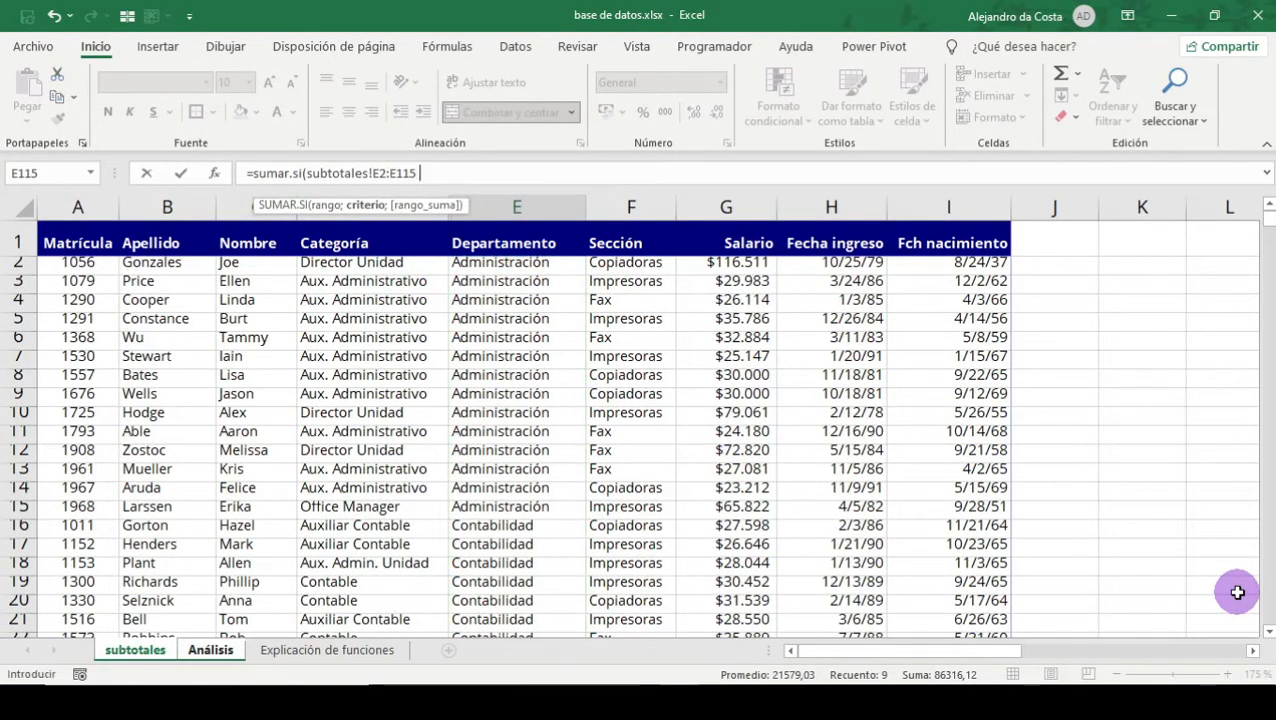
Complete the SUMAR.SI formula with the criterion "ingeniería" and the sum range subtotales!G2:G115
{"action": "type", "text": "\"ingenier"}
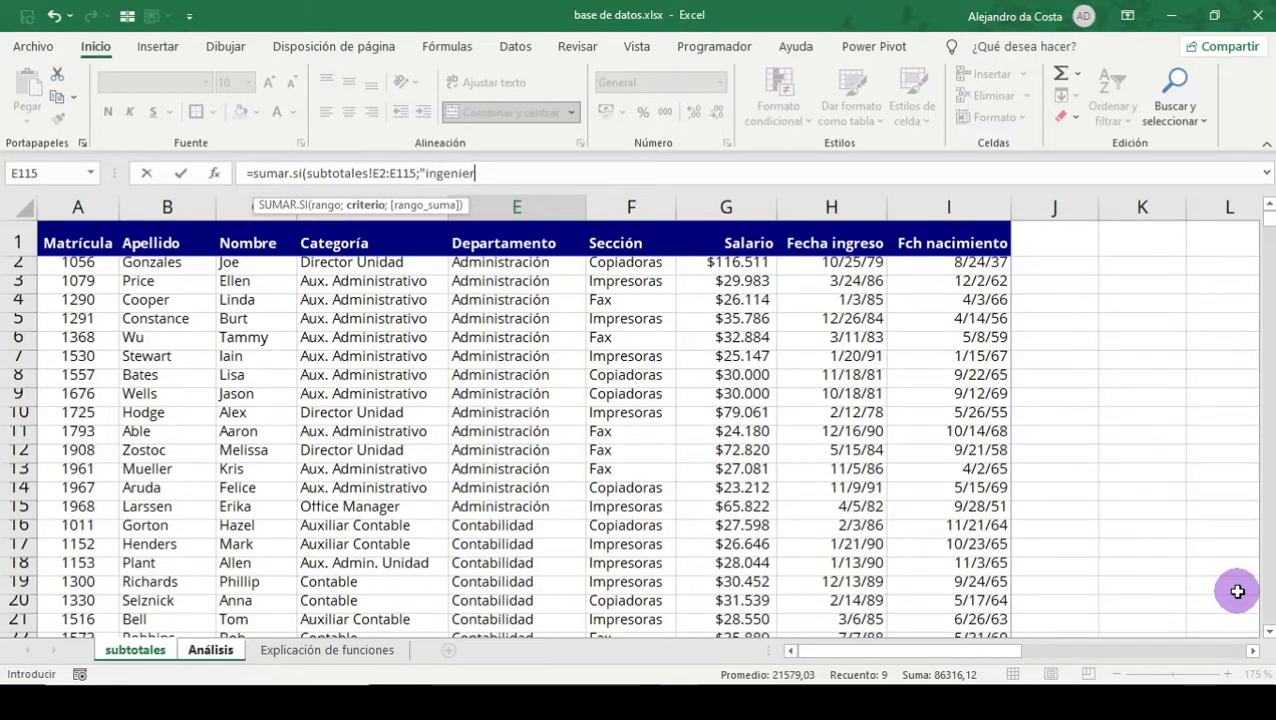
{"action": "type", "text": "ía\""}
{"action": "scroll", "coordinate": [957, 478], "scroll_direction": "down", "scroll_amount": 20}
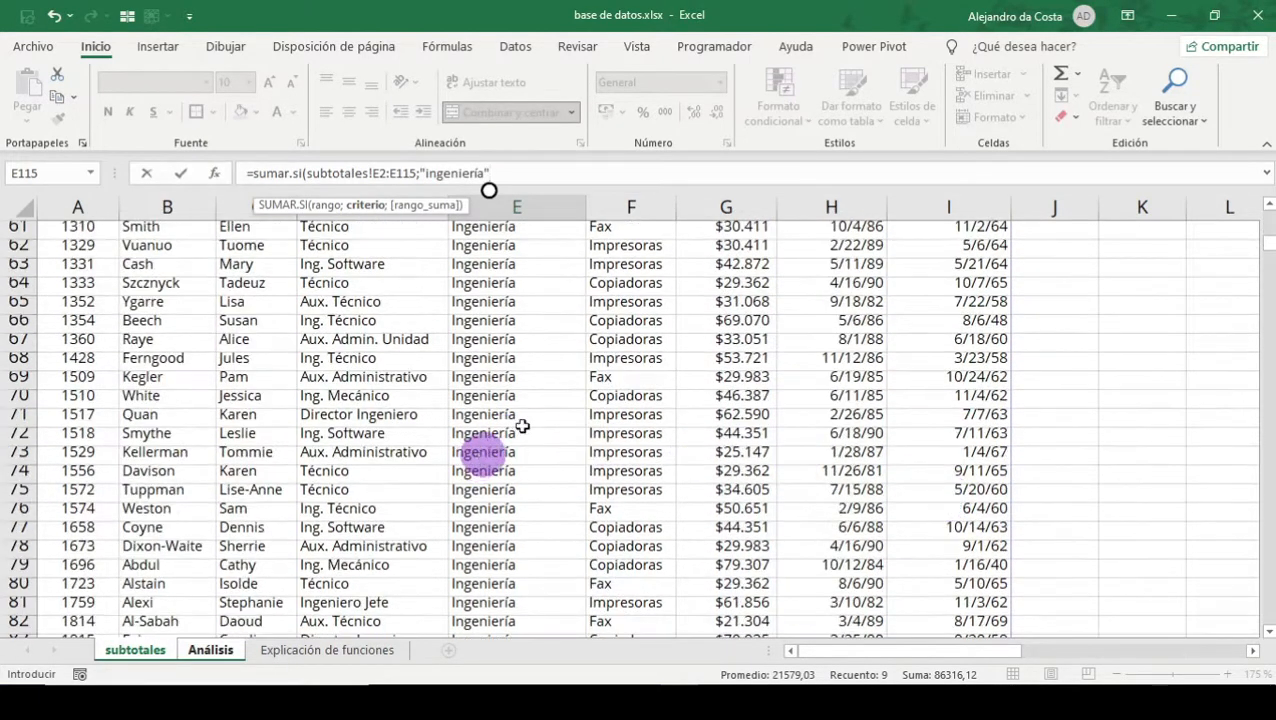
{"action": "type", "text": ";"}
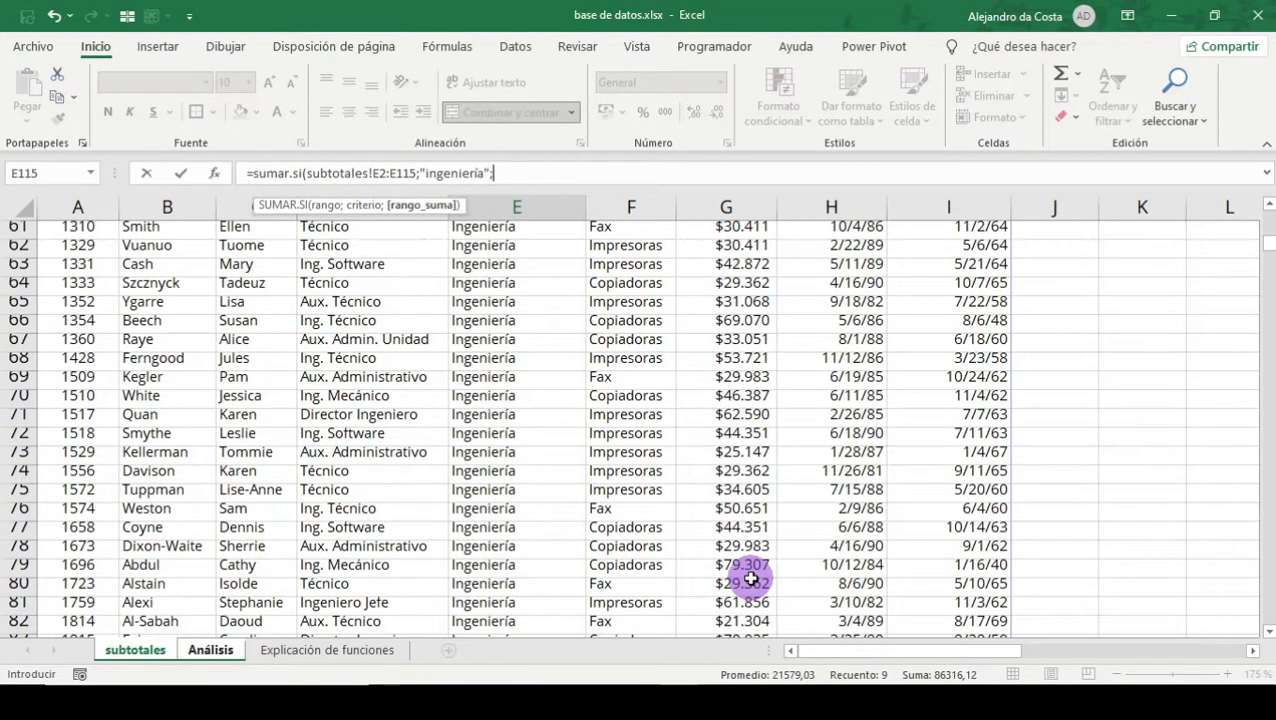
{"action": "scroll", "coordinate": [900, 581], "scroll_direction": "up", "scroll_amount": 20}
{"action": "left_click_drag", "start_coordinate": [762, 263], "coordinate": [735, 608]}
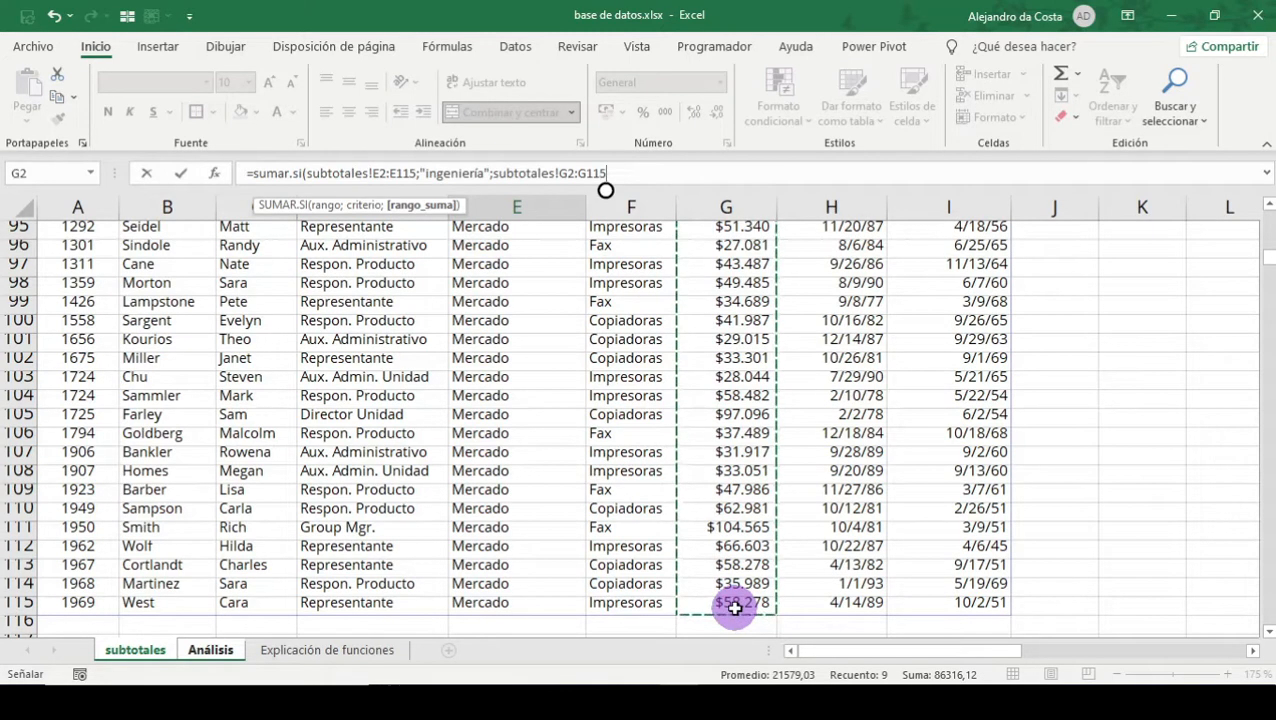
{"action": "key", "text": "Return"}
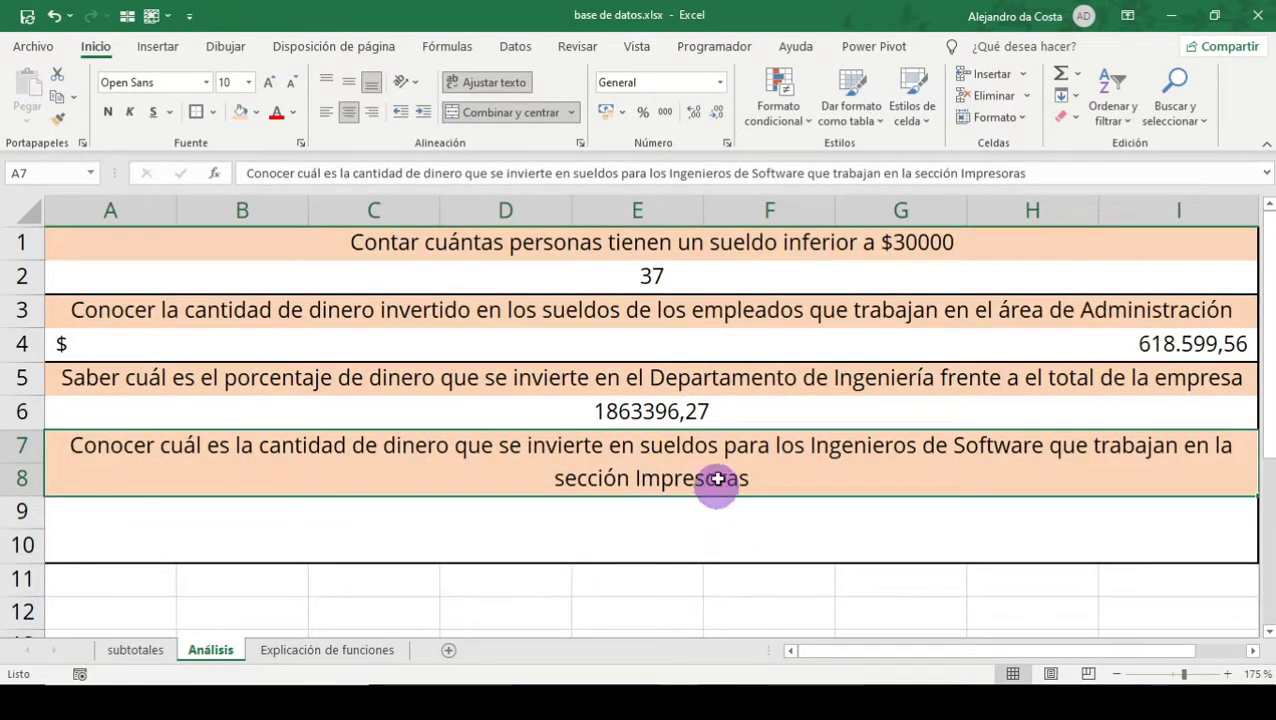
Format the Ingeniería salary total in A6 as accounting currency with $ Español (Argentina)
{"action": "left_click", "coordinate": [718, 410]}
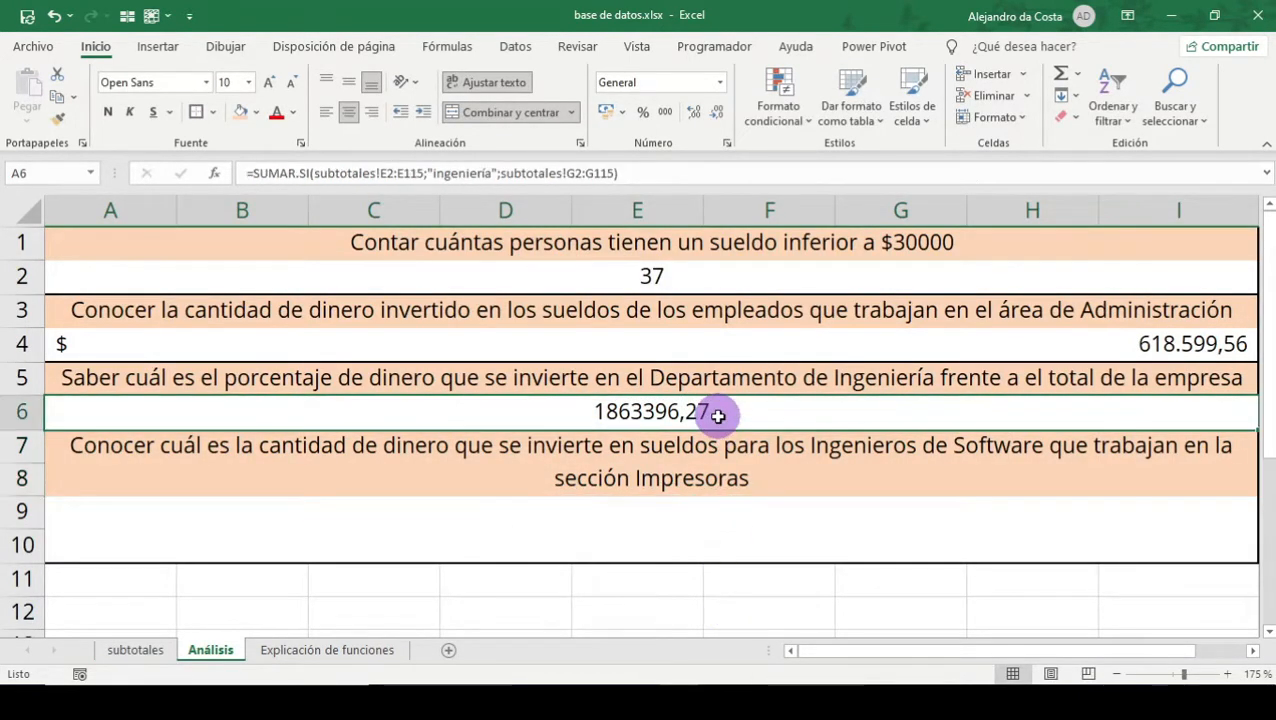
{"action": "left_click", "coordinate": [607, 110]}
{"action": "left_click", "coordinate": [624, 114]}
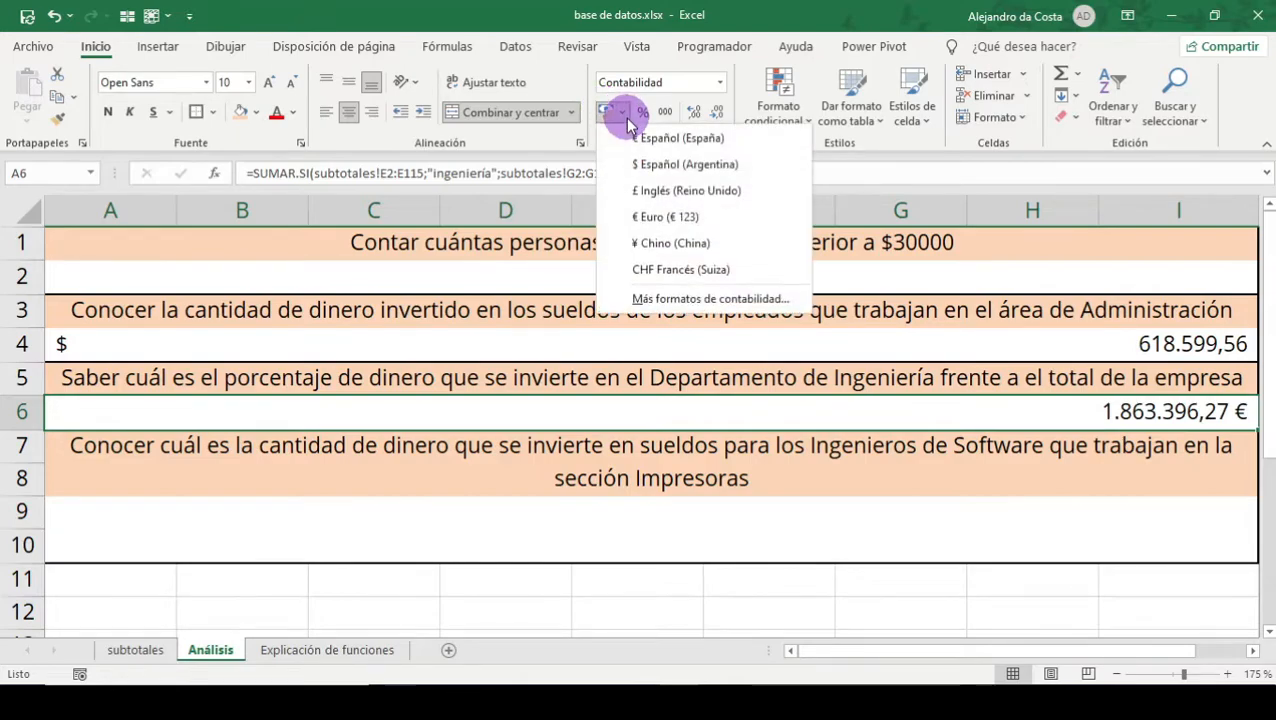
{"action": "left_click", "coordinate": [652, 164]}
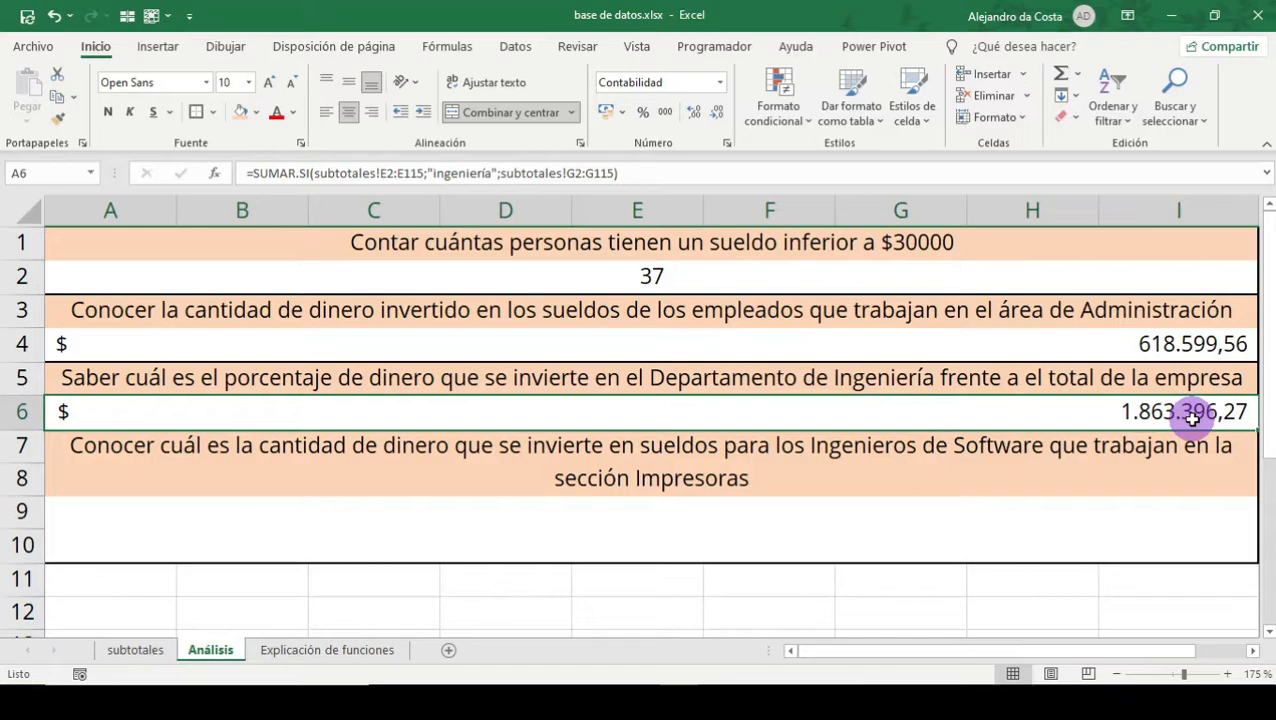
Total all company salaries in J6 of the Análisis sheet with =SUMA(subtotales!G2:G115)
{"action": "key", "text": "Right"}
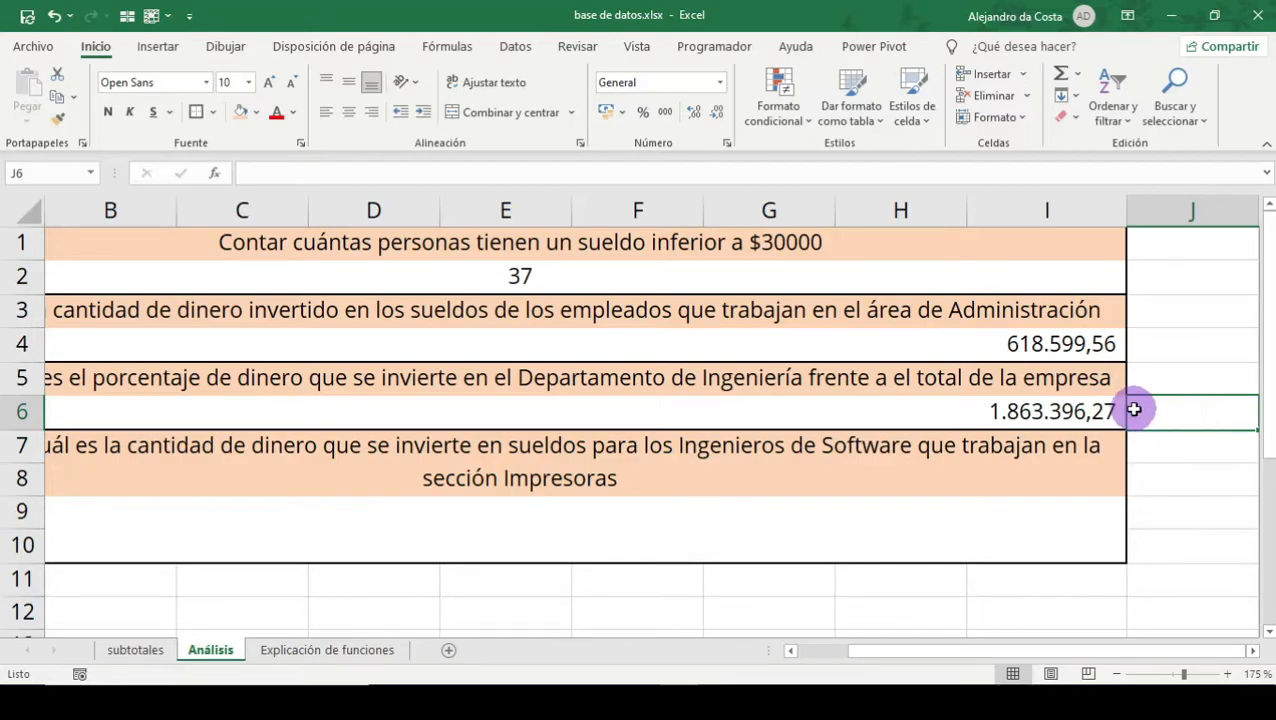
{"action": "left_click", "coordinate": [1097, 413]}
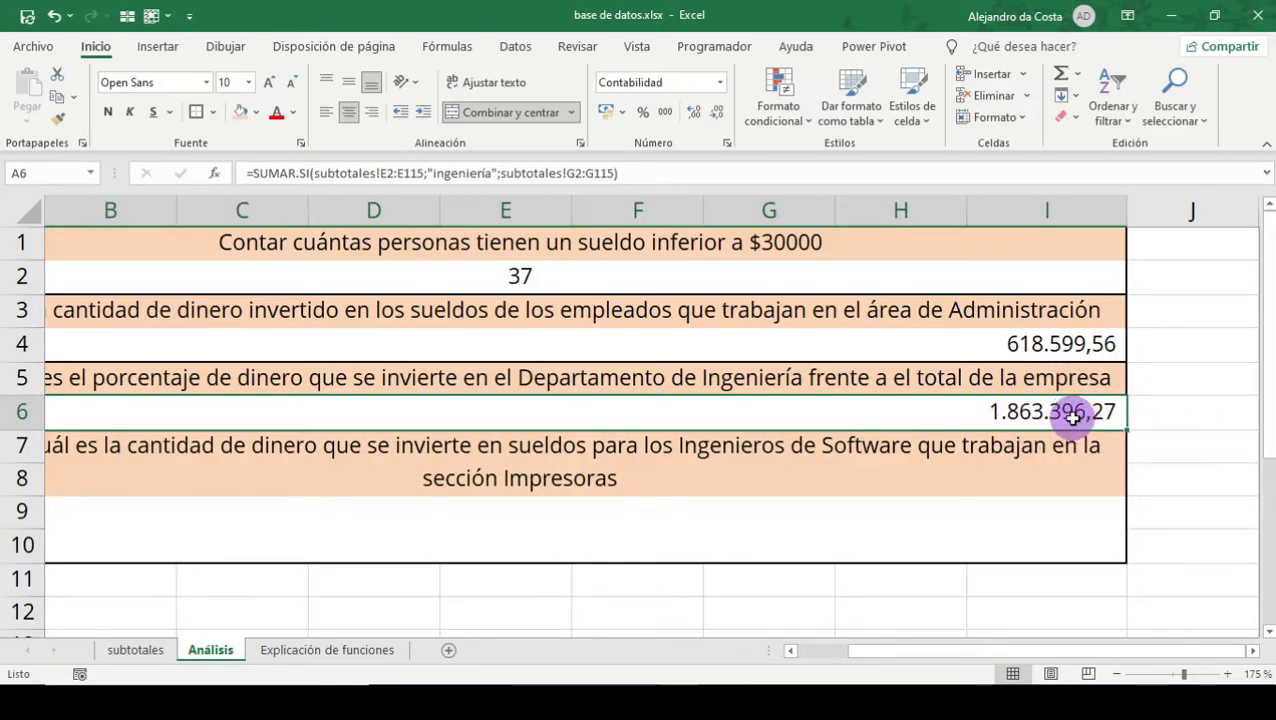
{"action": "left_click", "coordinate": [1225, 408]}
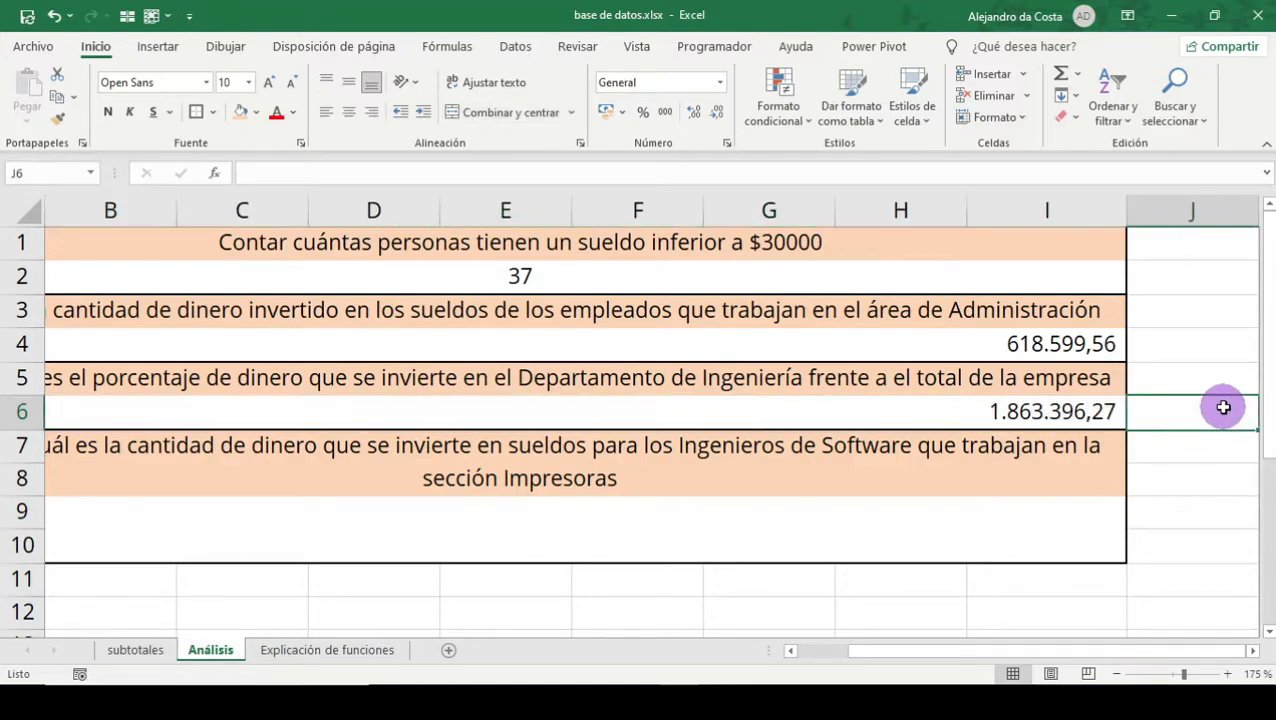
{"action": "type", "text": "="}
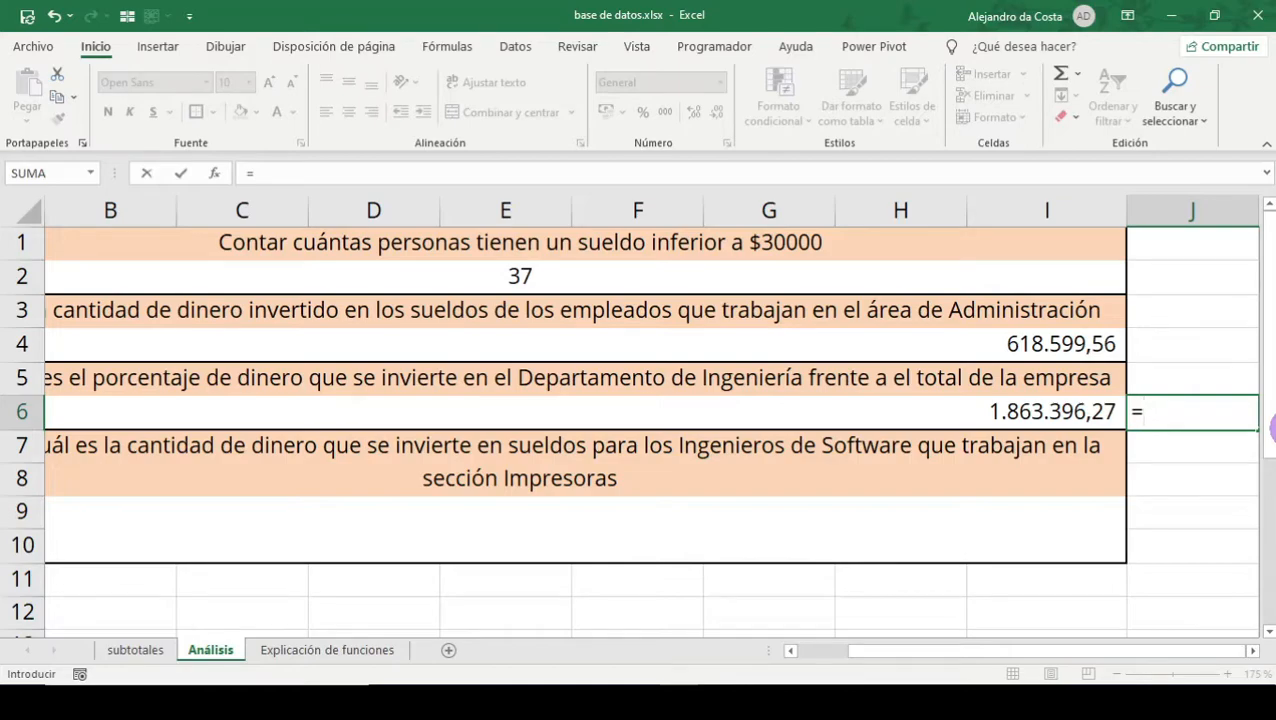
{"action": "type", "text": "suma("}
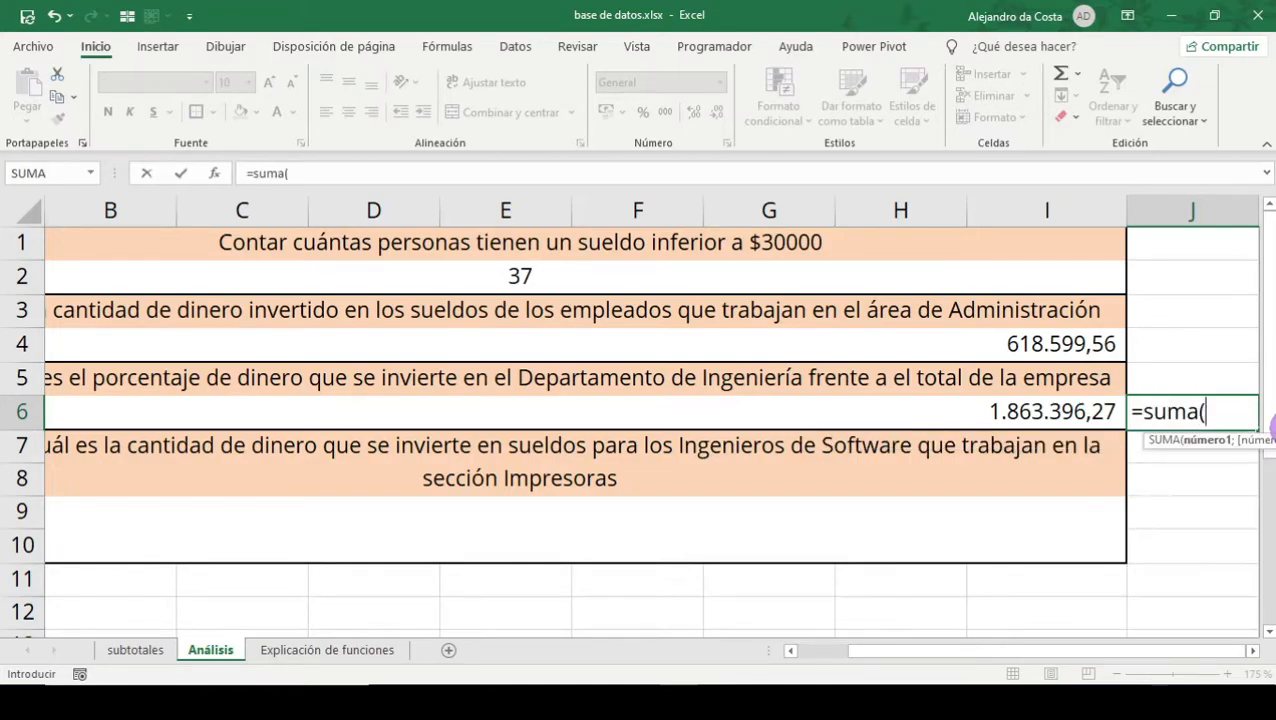
{"action": "left_click", "coordinate": [150, 650]}
{"action": "scroll", "coordinate": [790, 318], "scroll_direction": "up", "scroll_amount": 20}
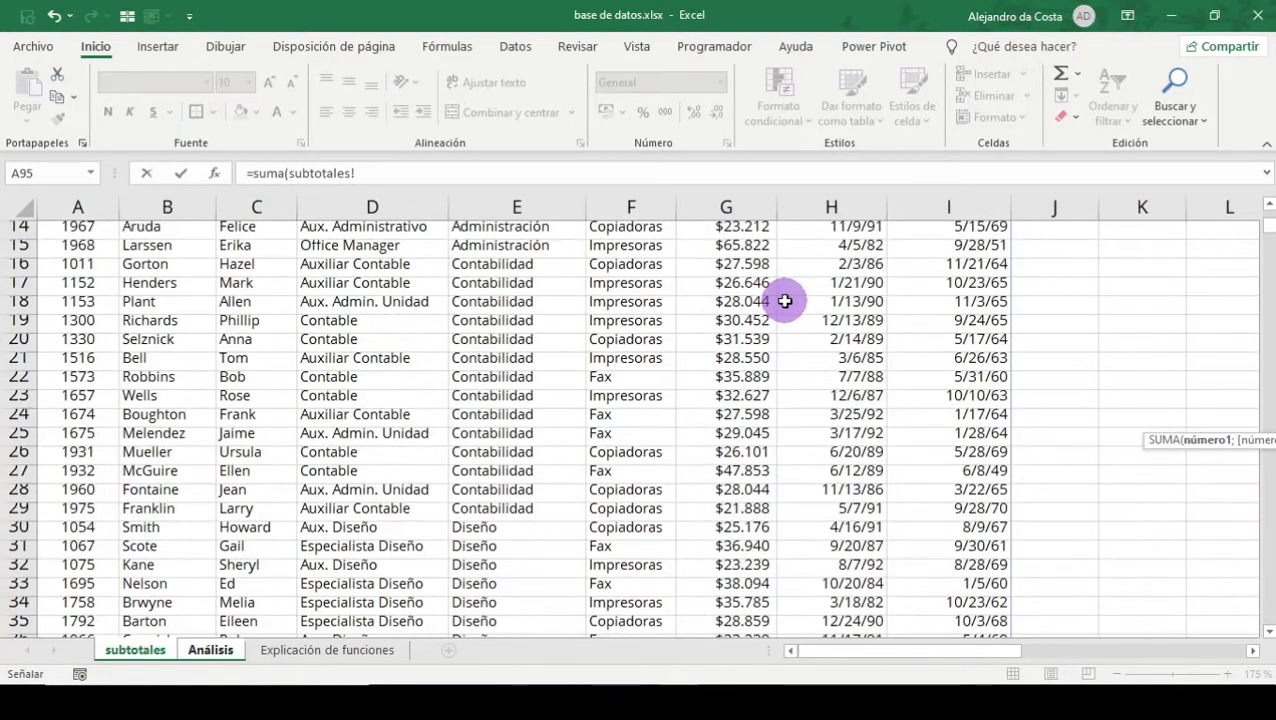
{"action": "left_click_drag", "start_coordinate": [735, 262], "coordinate": [720, 621]}
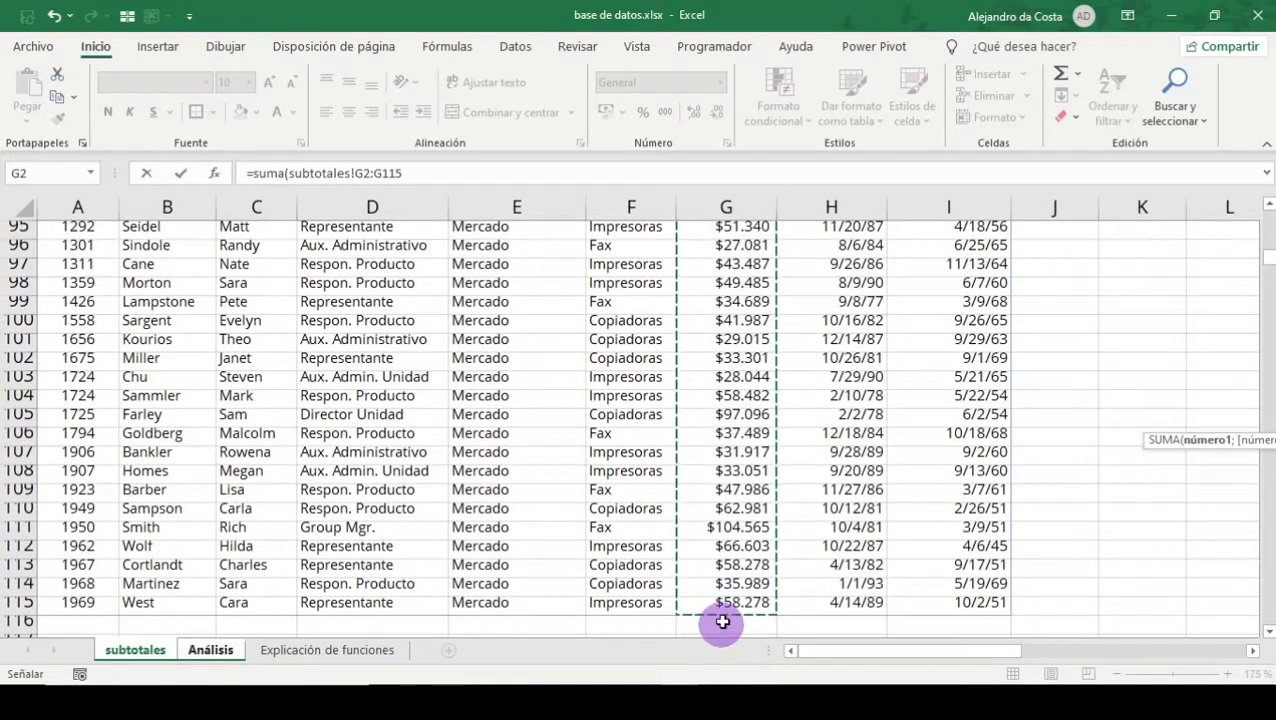
{"action": "left_click", "coordinate": [491, 177]}
{"action": "type", "text": ")"}
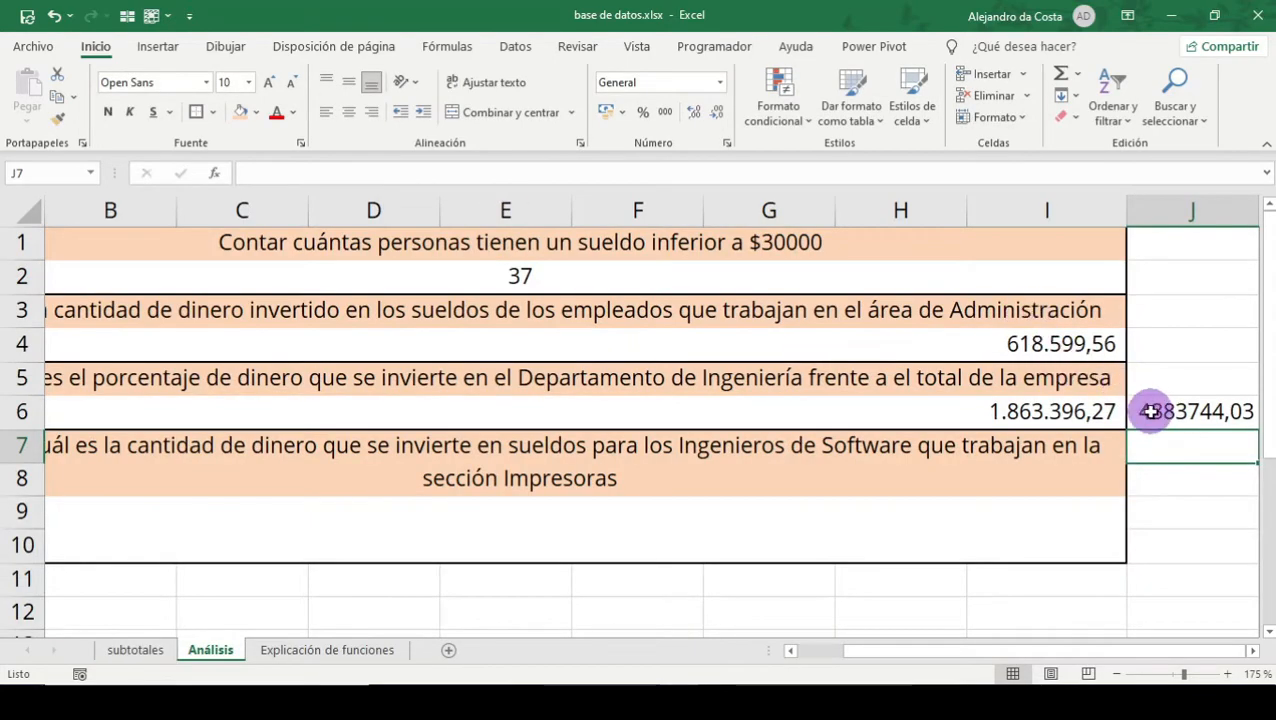
Format the company salary total in J6 as accounting currency with $ Español (Argentina)
{"action": "left_click", "coordinate": [621, 112]}
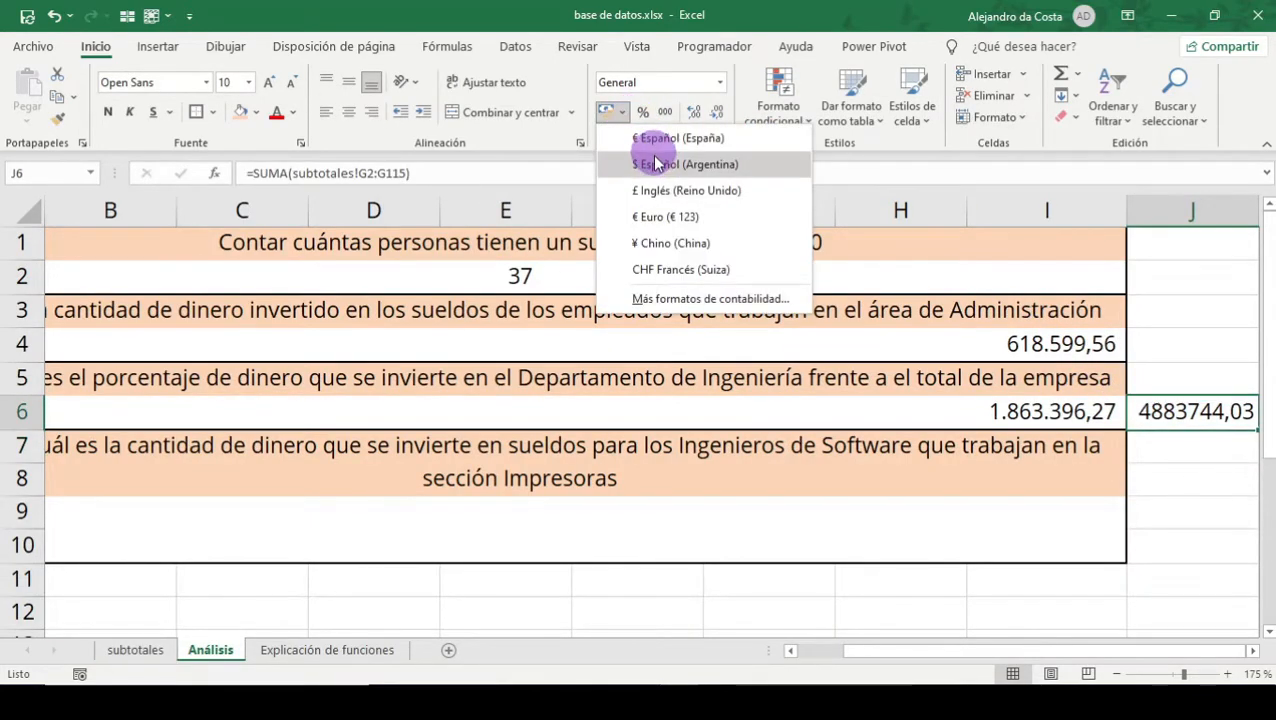
{"action": "left_click", "coordinate": [649, 134]}
{"action": "left_click_drag", "start_coordinate": [1148, 651], "coordinate": [1175, 665]}
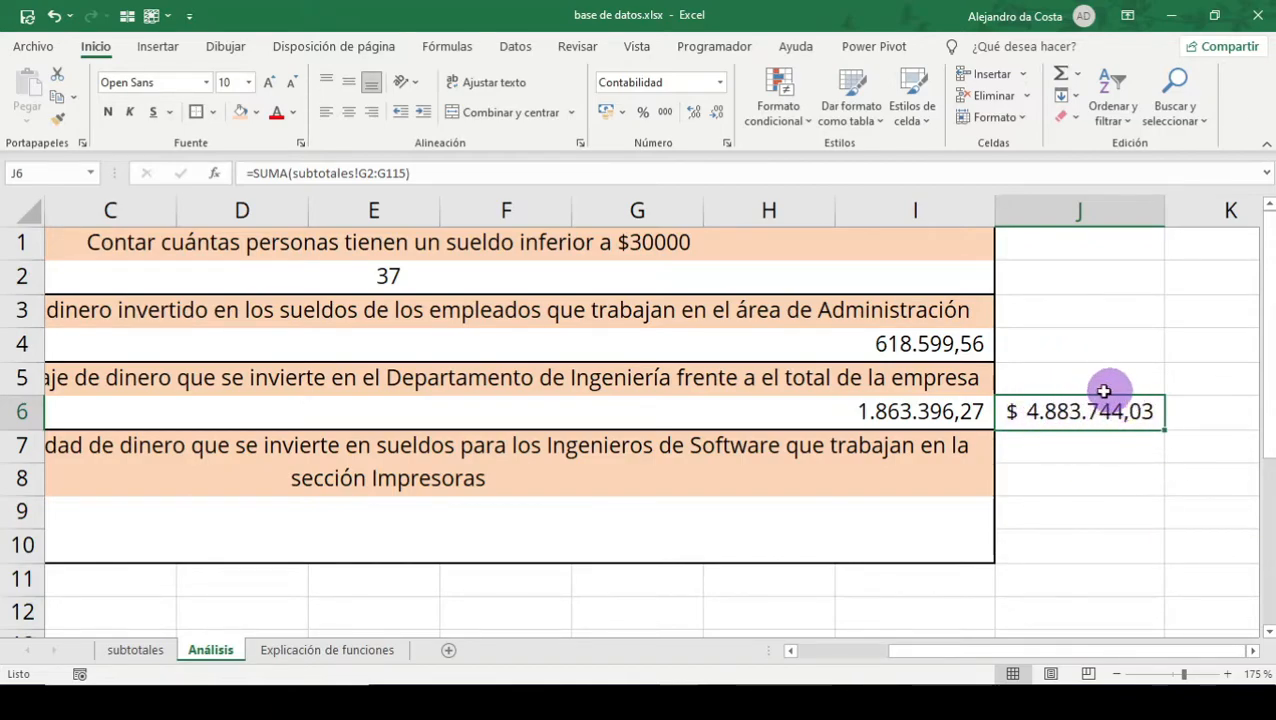
Start a rule-of-three example beside the totals by entering 4800000 in L4 and 100% in M4
{"action": "left_click", "coordinate": [926, 406]}
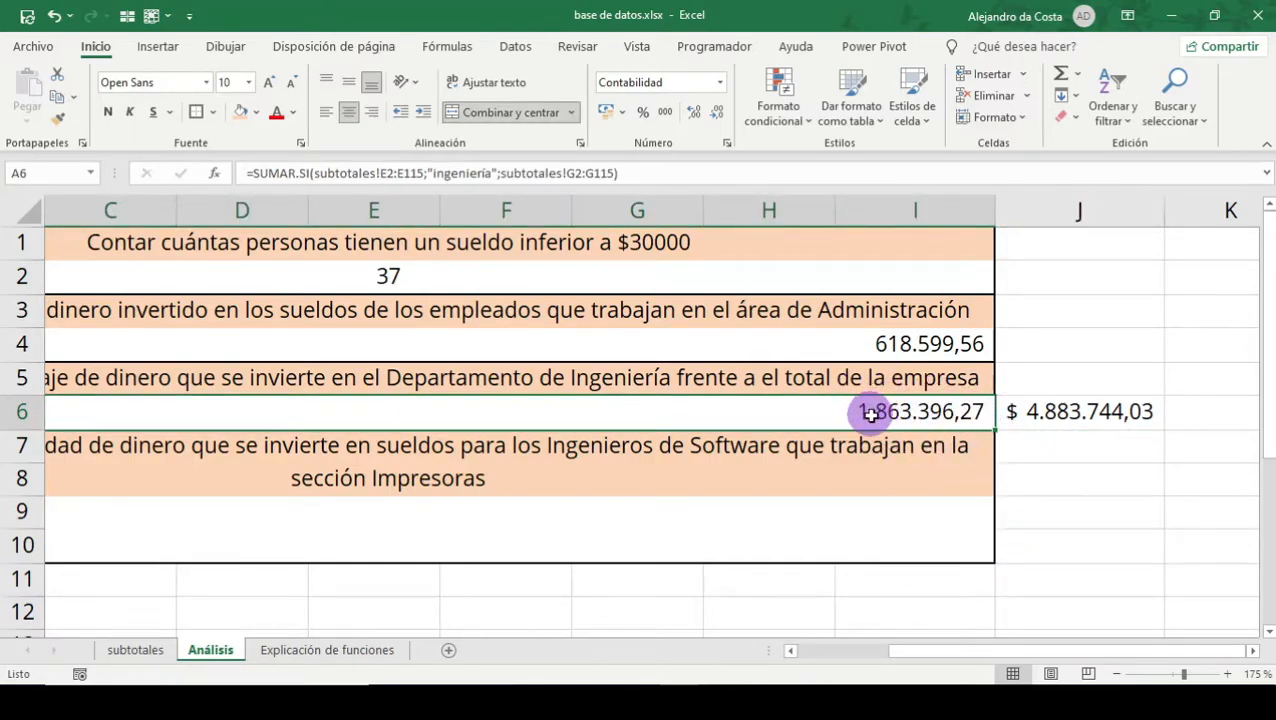
{"action": "left_click", "coordinate": [1090, 412]}
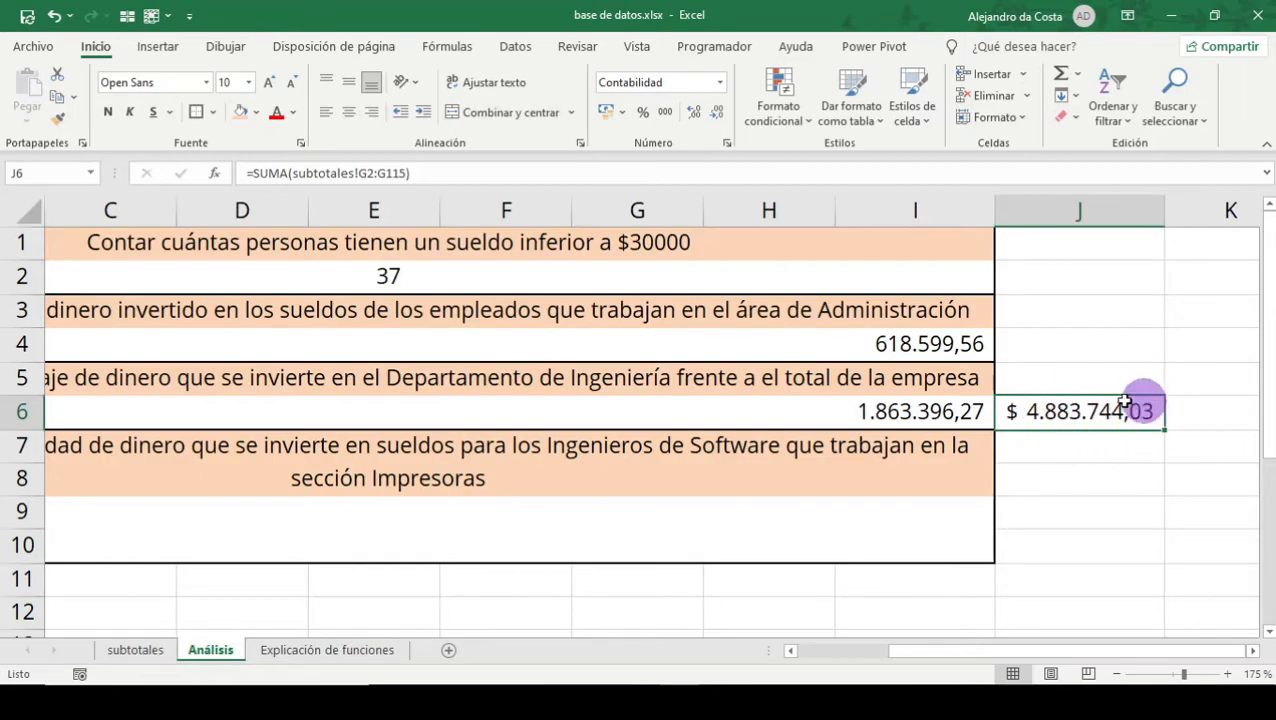
{"action": "left_click", "coordinate": [1223, 416]}
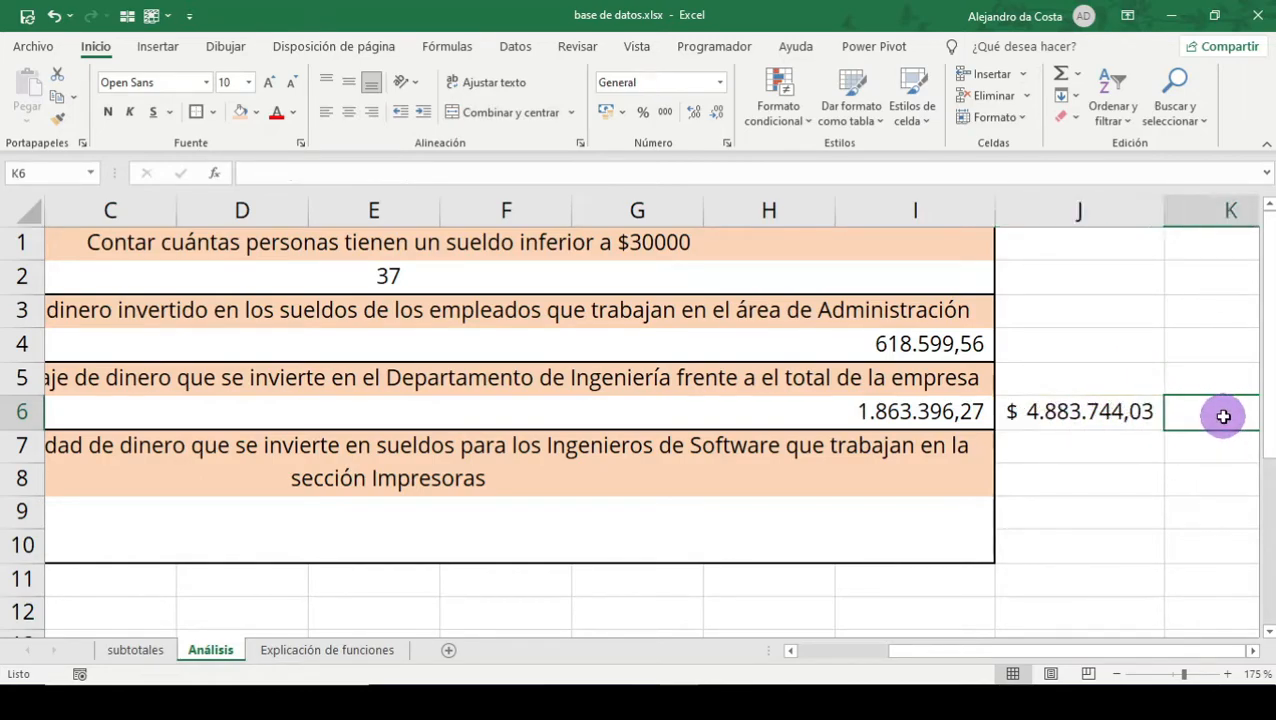
{"action": "scroll", "coordinate": [1183, 651], "scroll_direction": "right", "scroll_amount": 2}
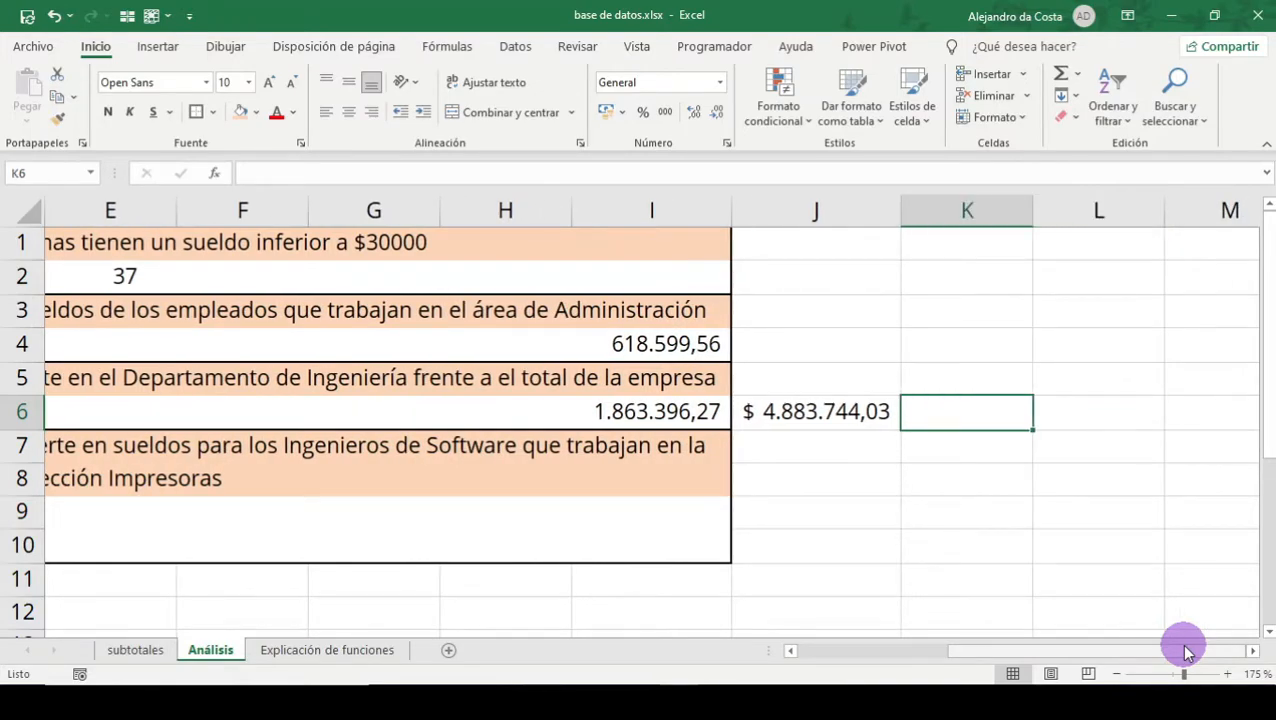
{"action": "left_click", "coordinate": [1083, 413]}
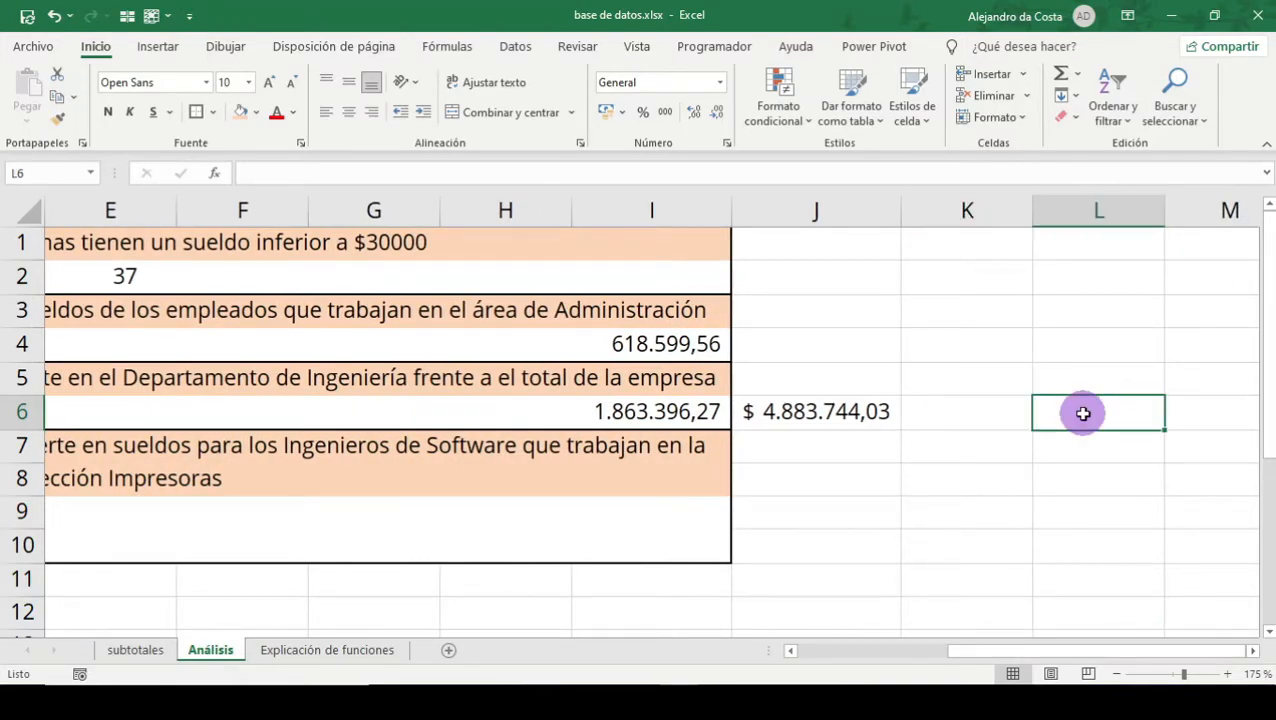
{"action": "key", "text": "Up"}
{"action": "key", "text": "Up"}
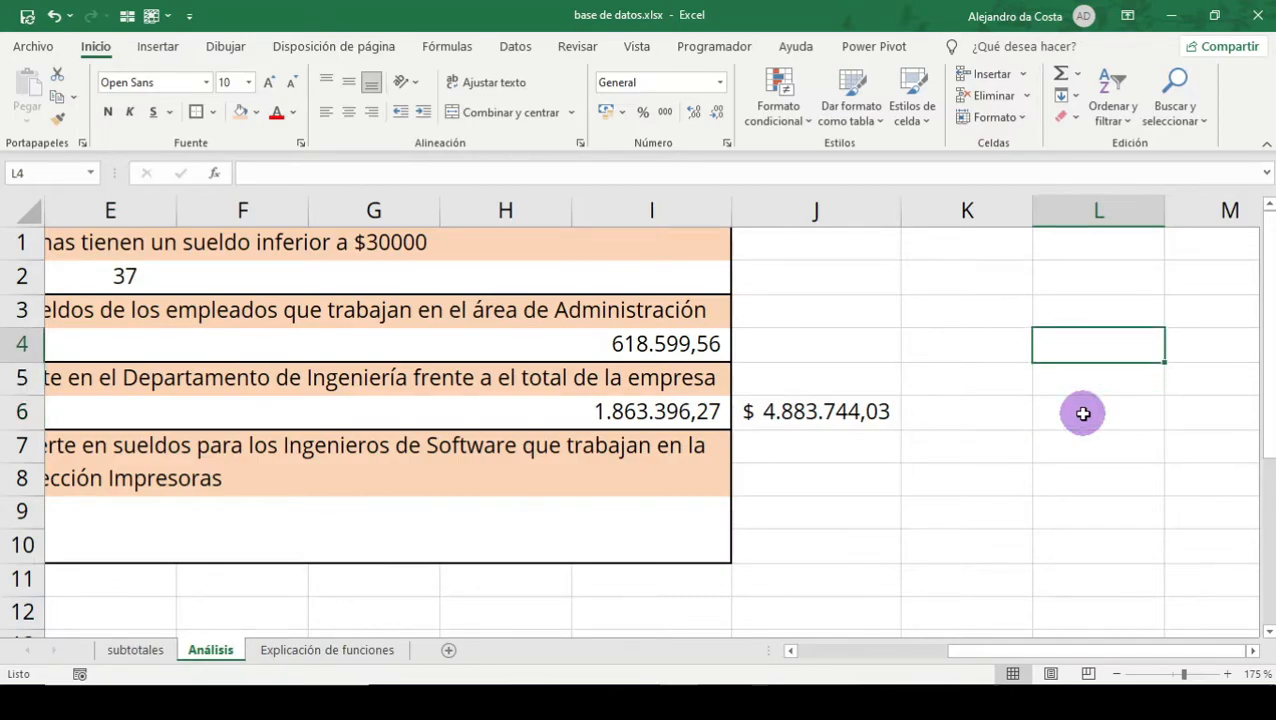
{"action": "type", "text": "4800000"}
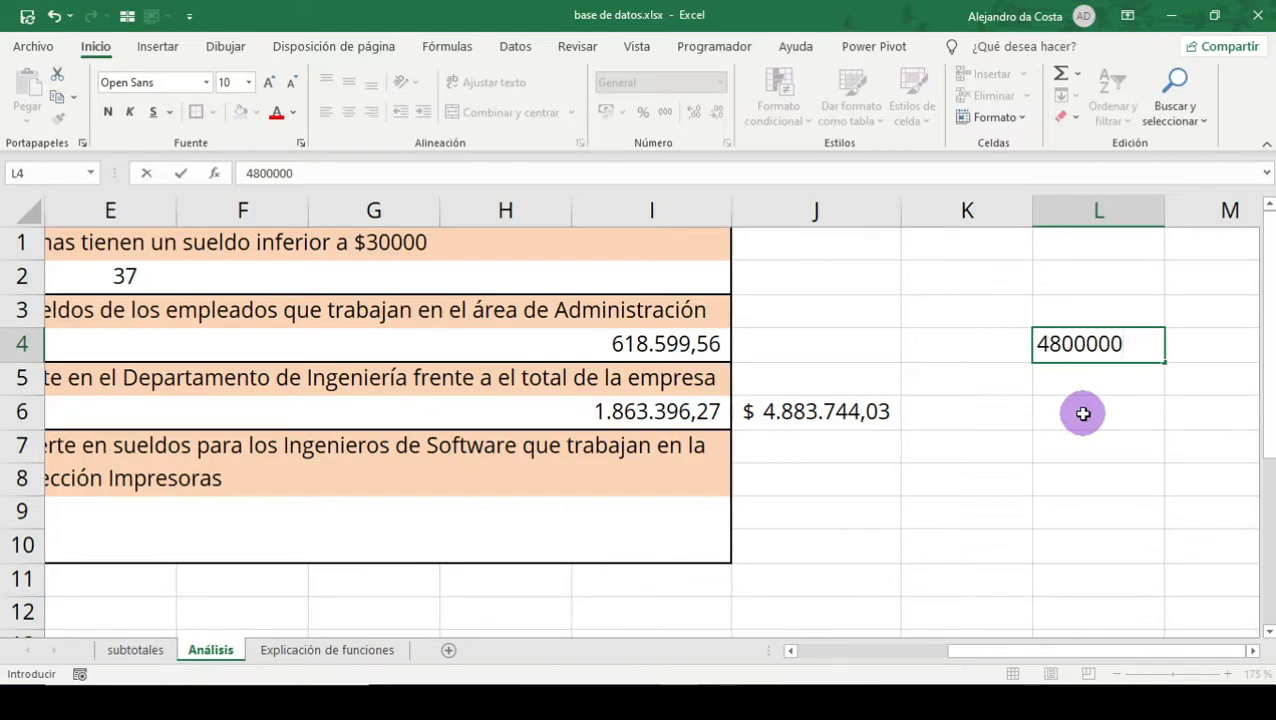
{"action": "key", "text": "Tab"}
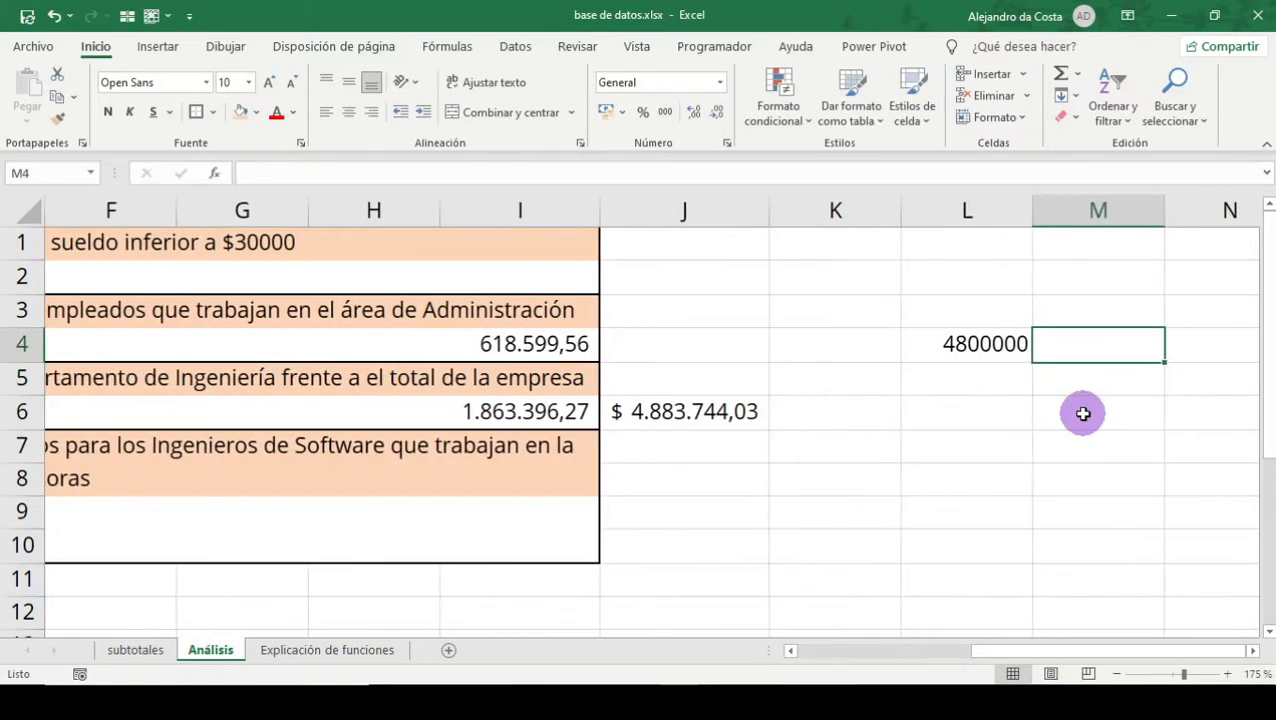
{"action": "type", "text": "100"}
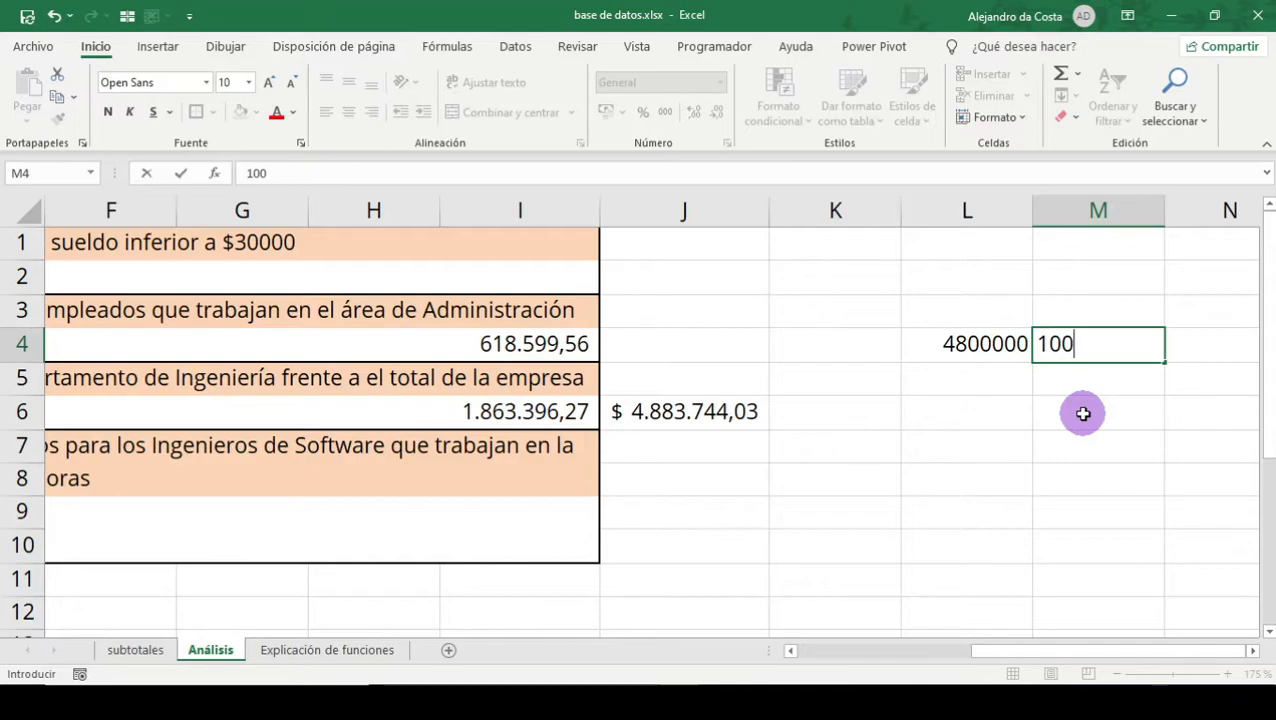
{"action": "type", "text": " %"}
{"action": "key", "text": "Return"}
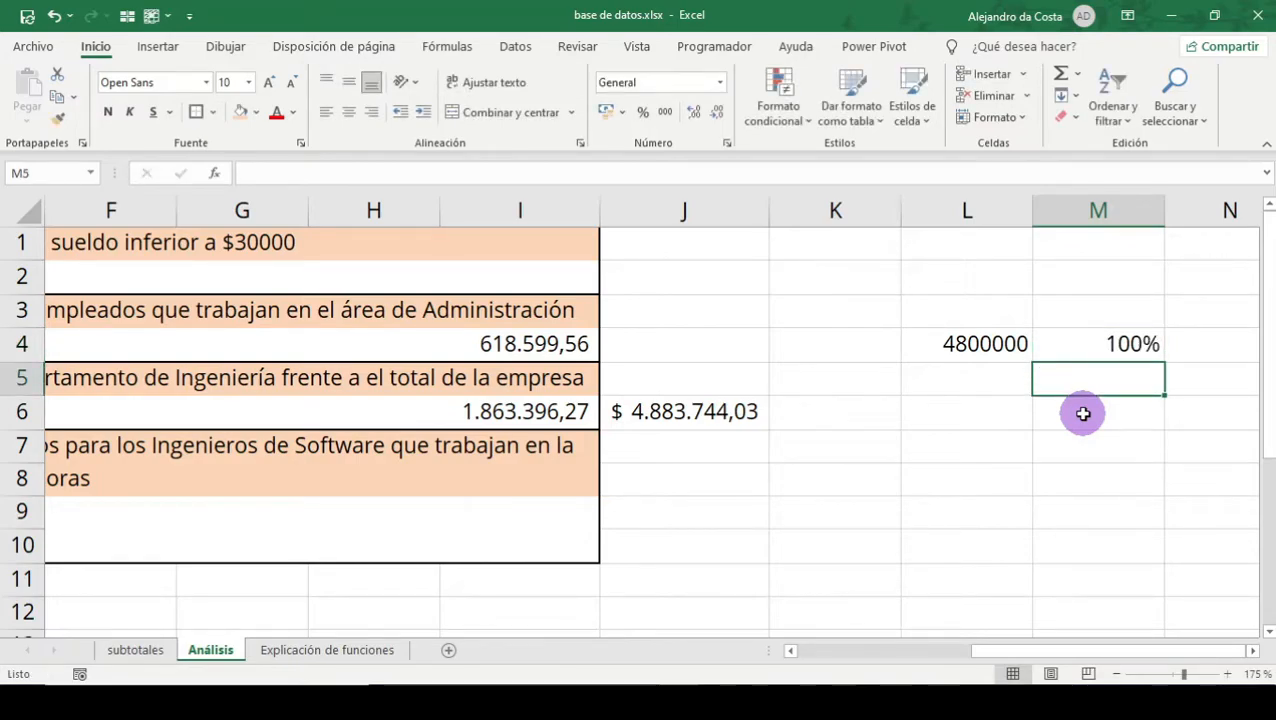
Complete the rule-of-three example with 1800000 in L5 and the unknown X in M5
{"action": "key", "text": "Left"}
{"action": "type", "text": "1"}
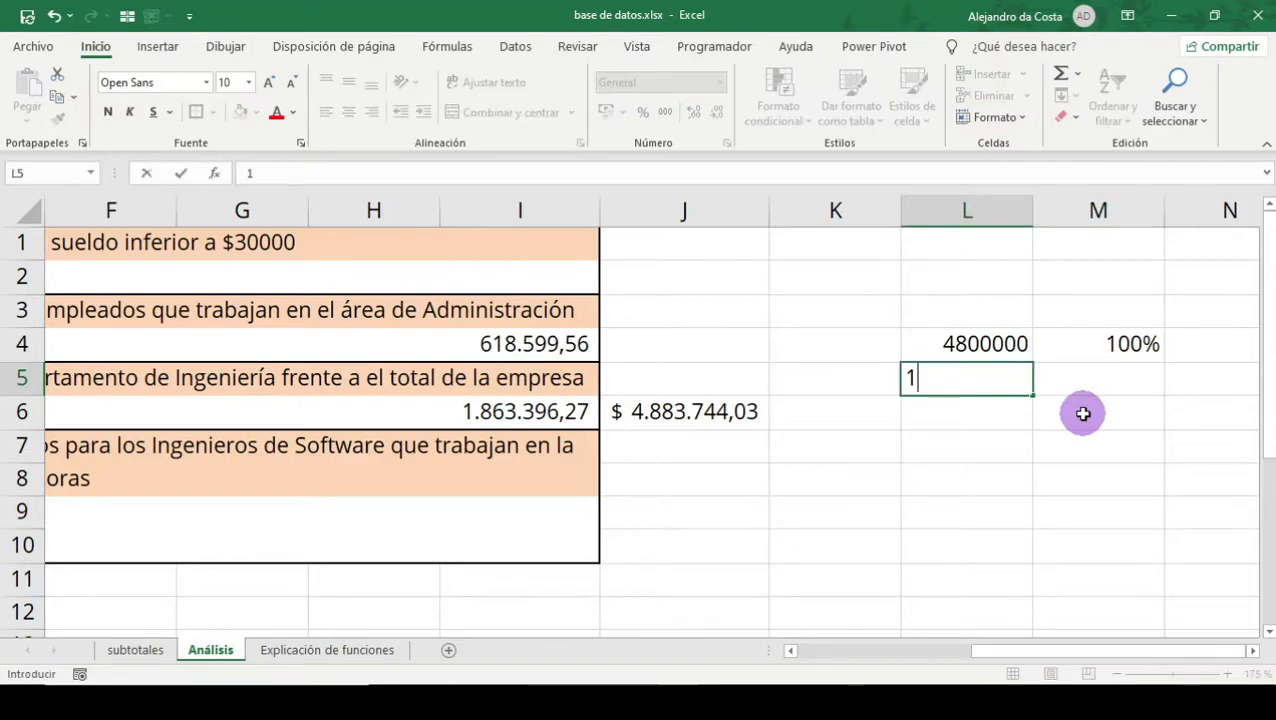
{"action": "type", "text": "800000"}
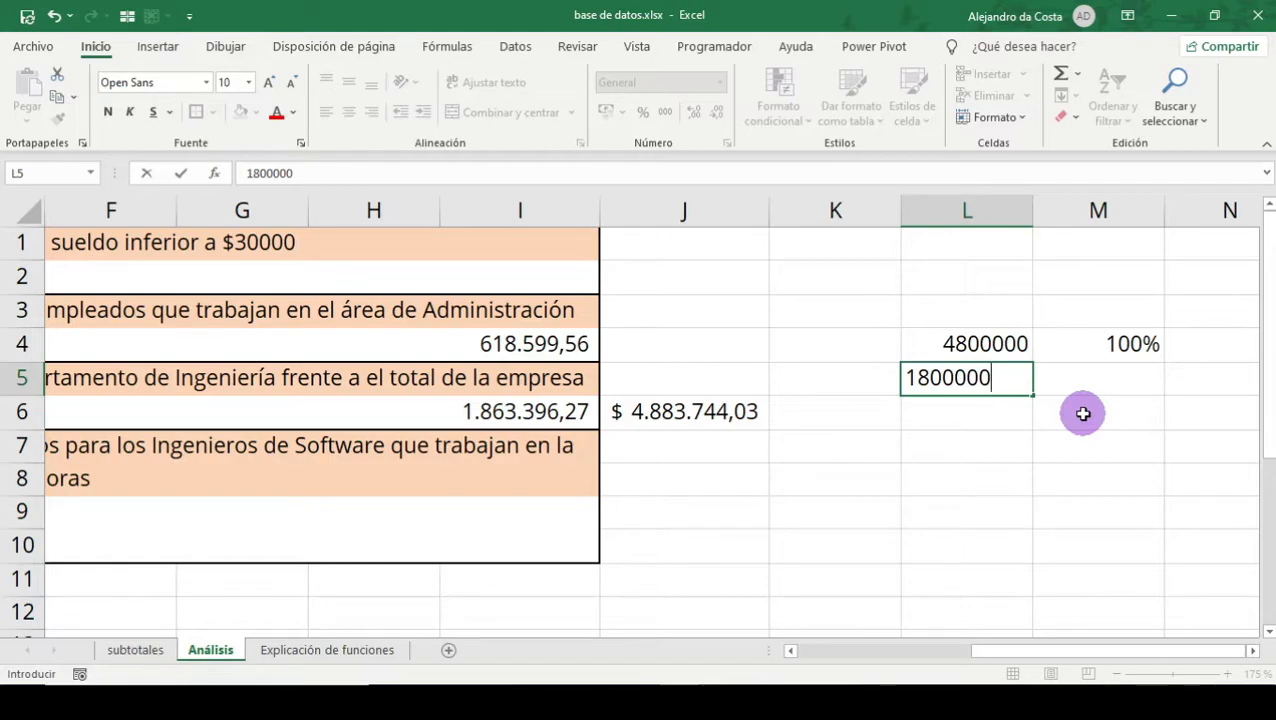
{"action": "key", "text": "Tab"}
{"action": "type", "text": "X"}
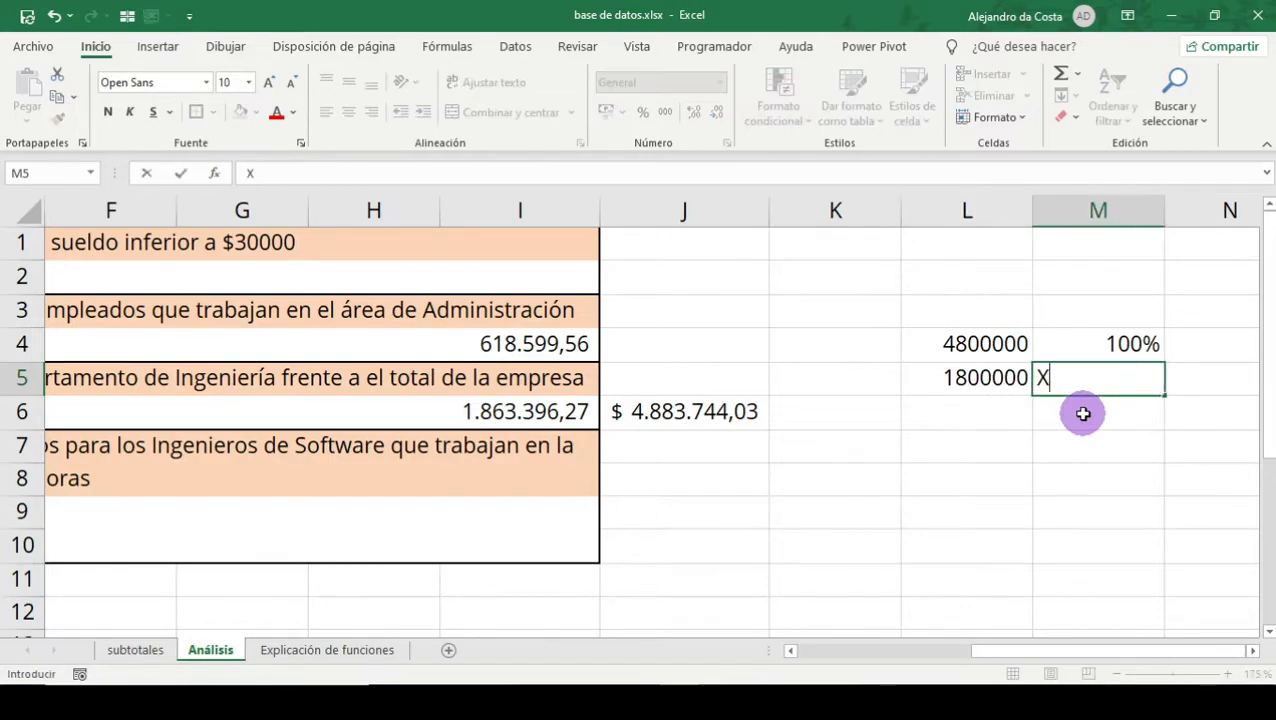
{"action": "key", "text": "Left"}
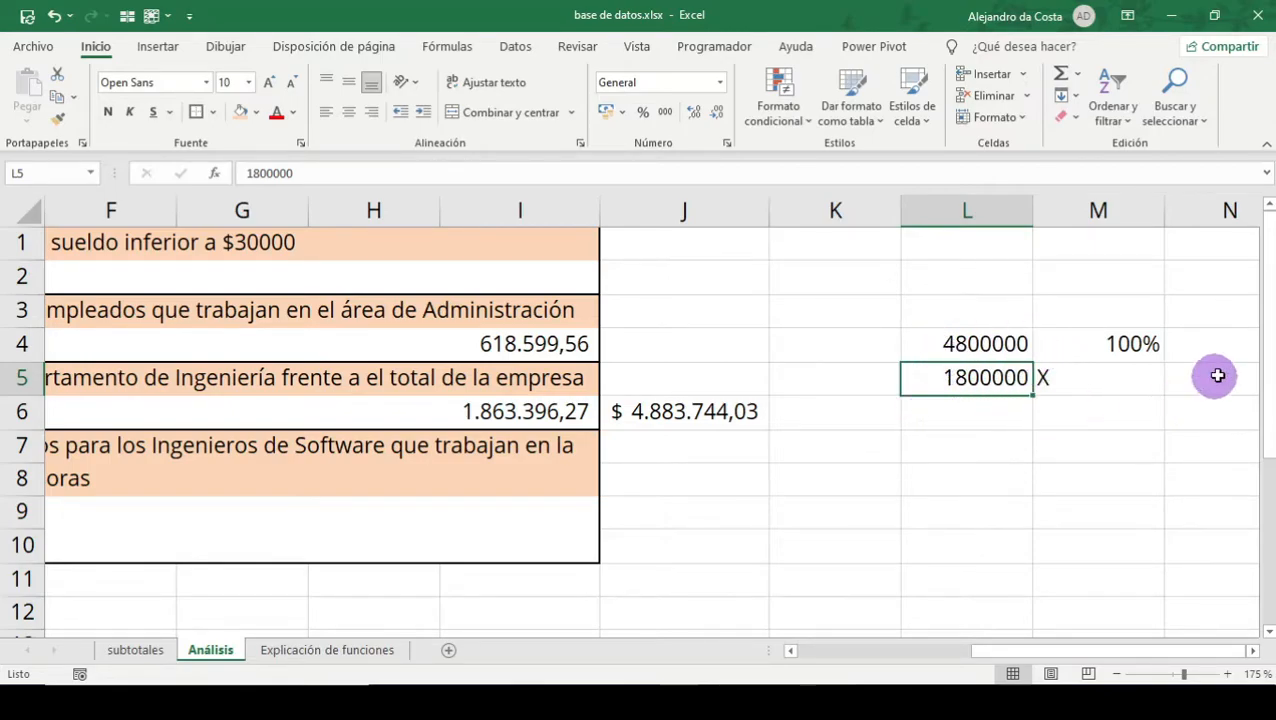
Enter a formula in K6 that multiplies the Ingeniería salary total by 100, =A6*100
{"action": "left_click", "coordinate": [1112, 322]}
{"action": "left_click", "coordinate": [1105, 346]}
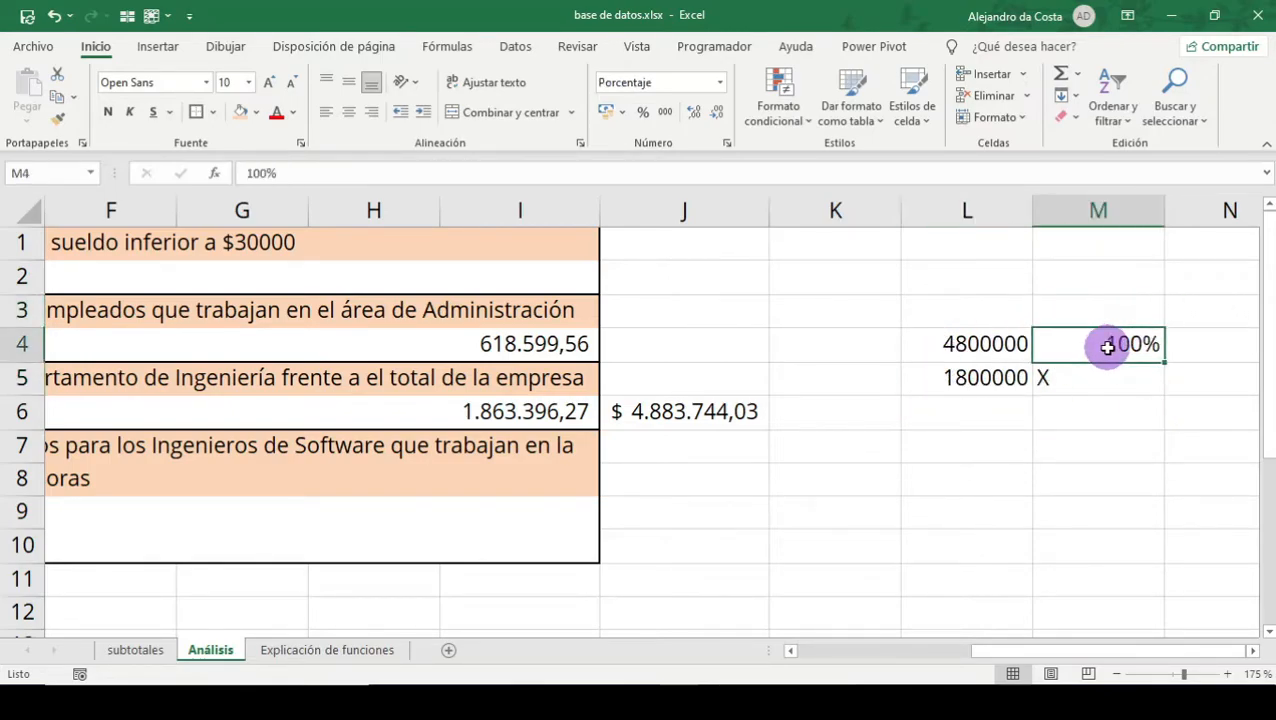
{"action": "left_click", "coordinate": [962, 343]}
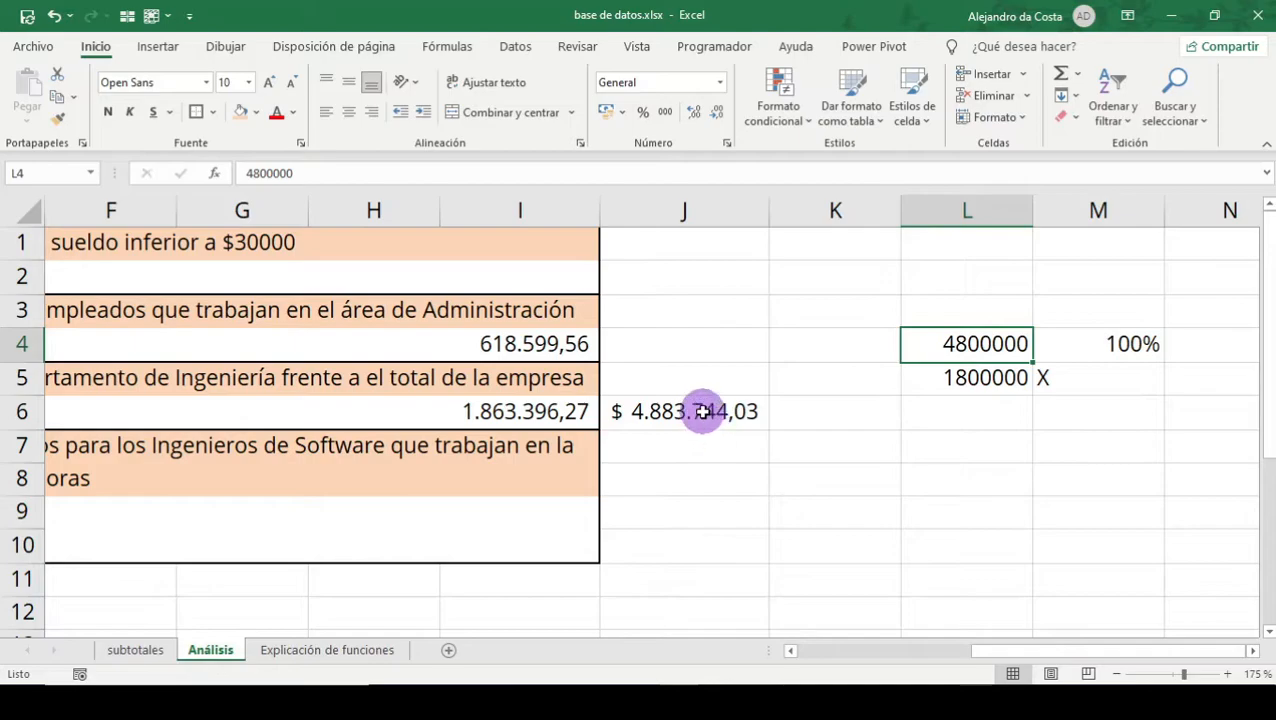
{"action": "left_click", "coordinate": [843, 402]}
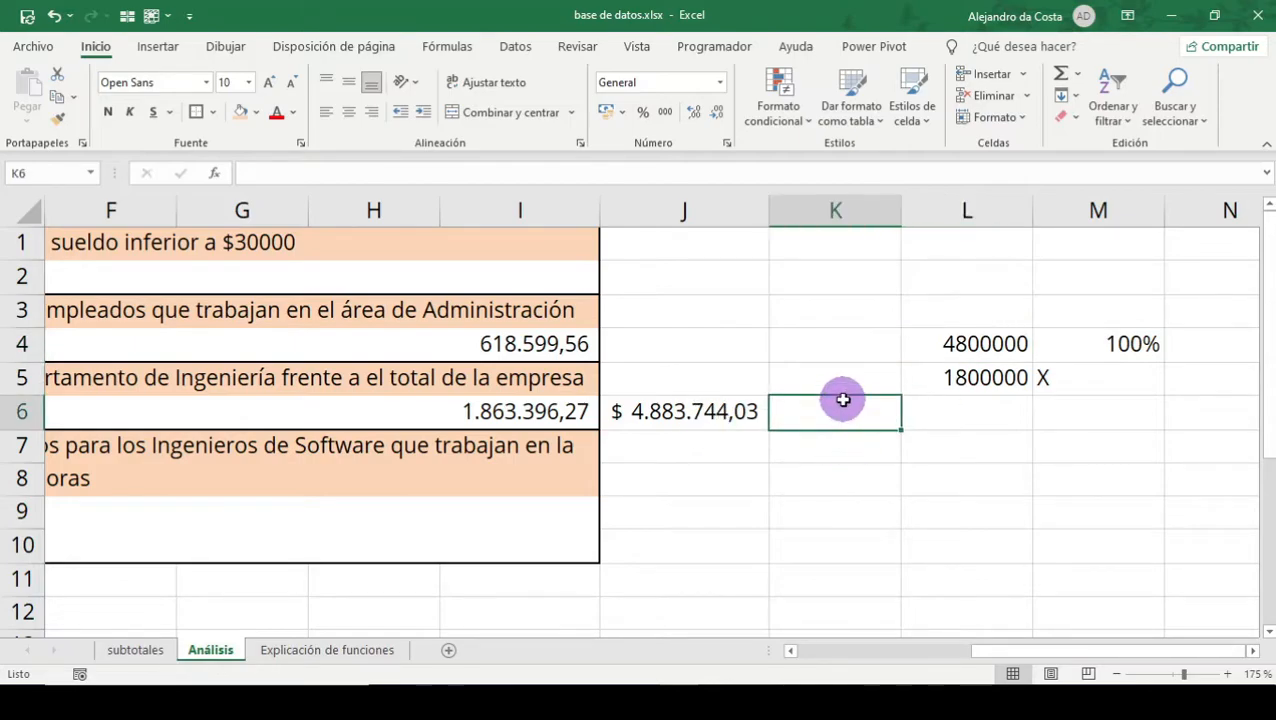
{"action": "type", "text": "="}
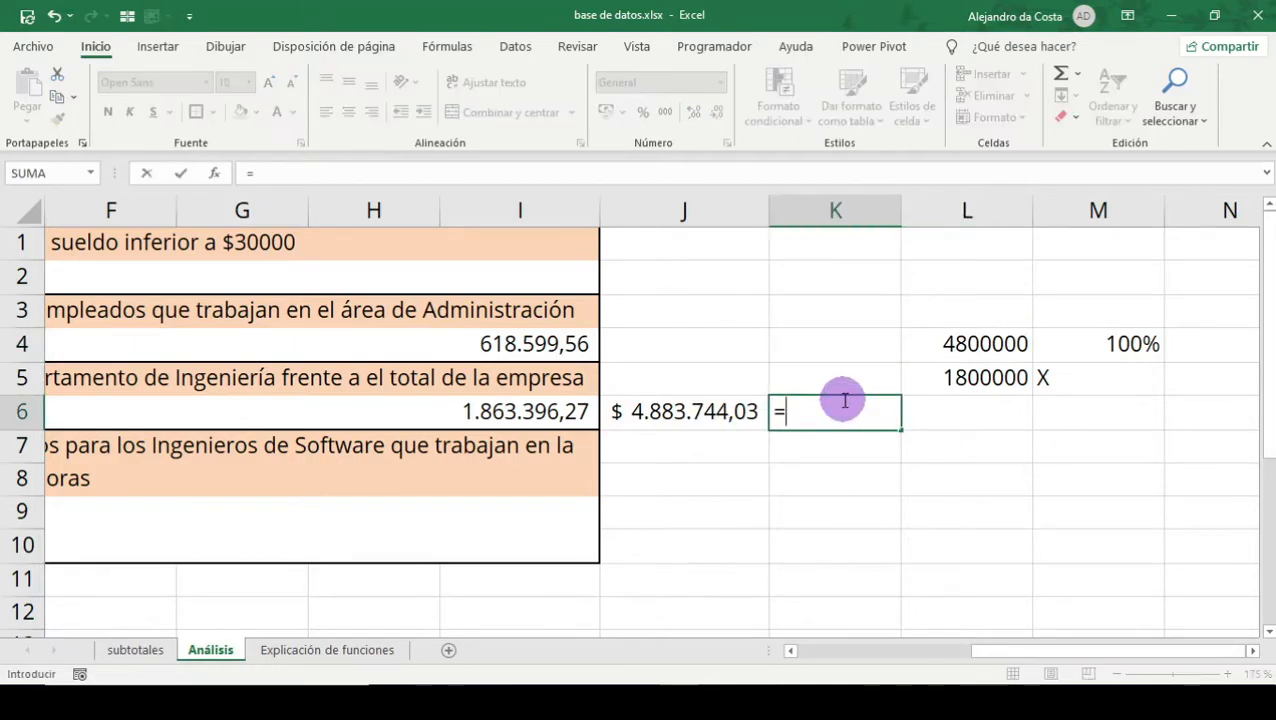
{"action": "left_click", "coordinate": [514, 408]}
{"action": "type", "text": "*100"}
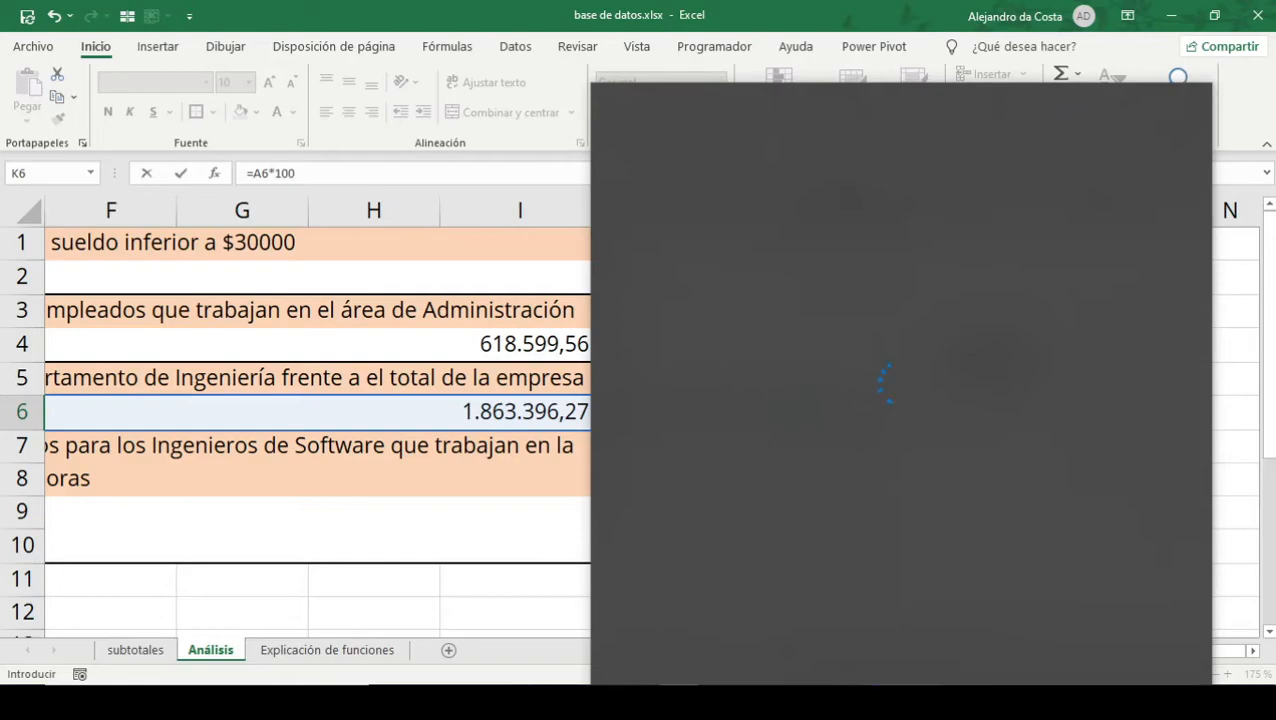
{"action": "left_click", "coordinate": [454, 528]}
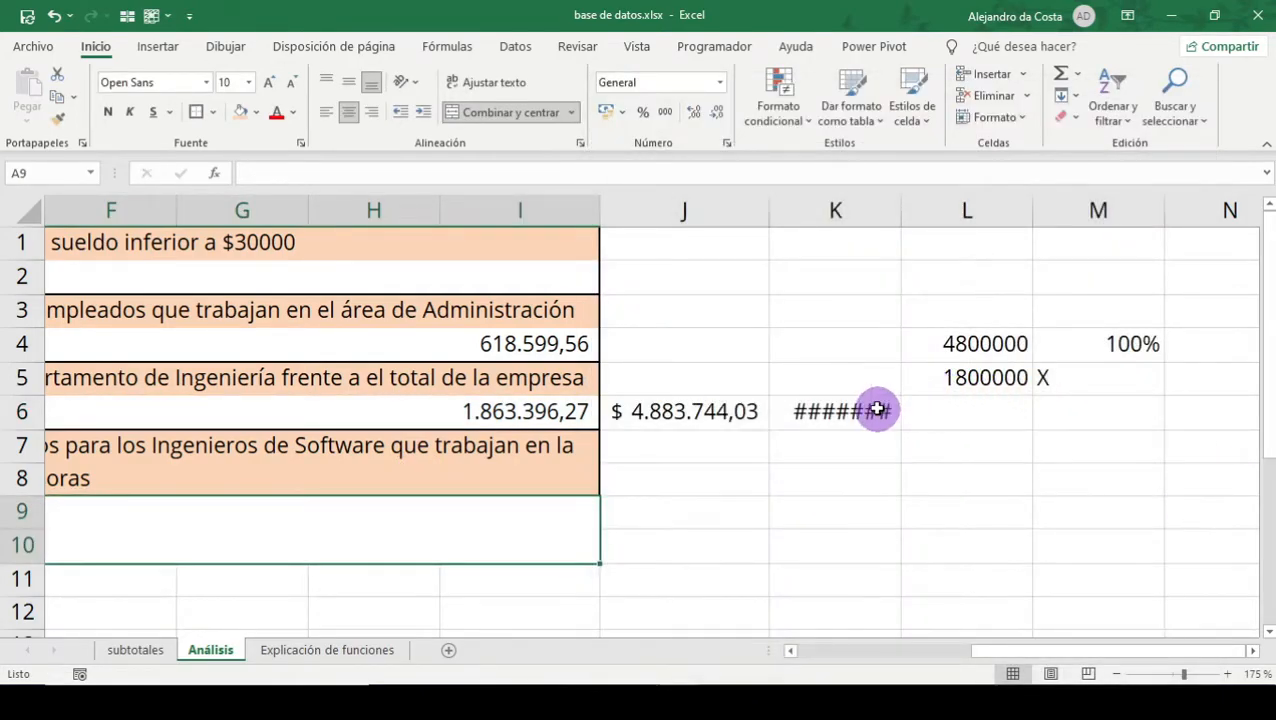
Divide K6's formula by the company total so it reads =A6*100/J6, and format the cell as Porcentaje
{"action": "double_click", "coordinate": [877, 410]}
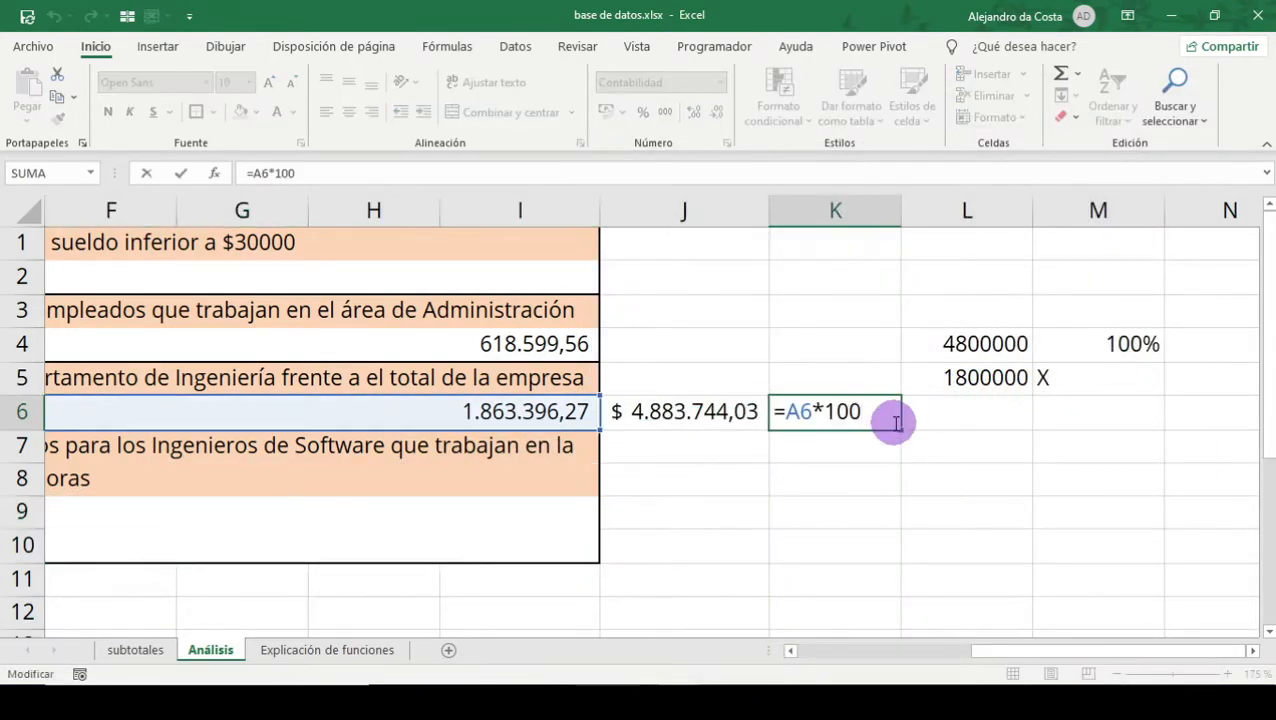
{"action": "type", "text": "/"}
{"action": "left_click", "coordinate": [703, 403]}
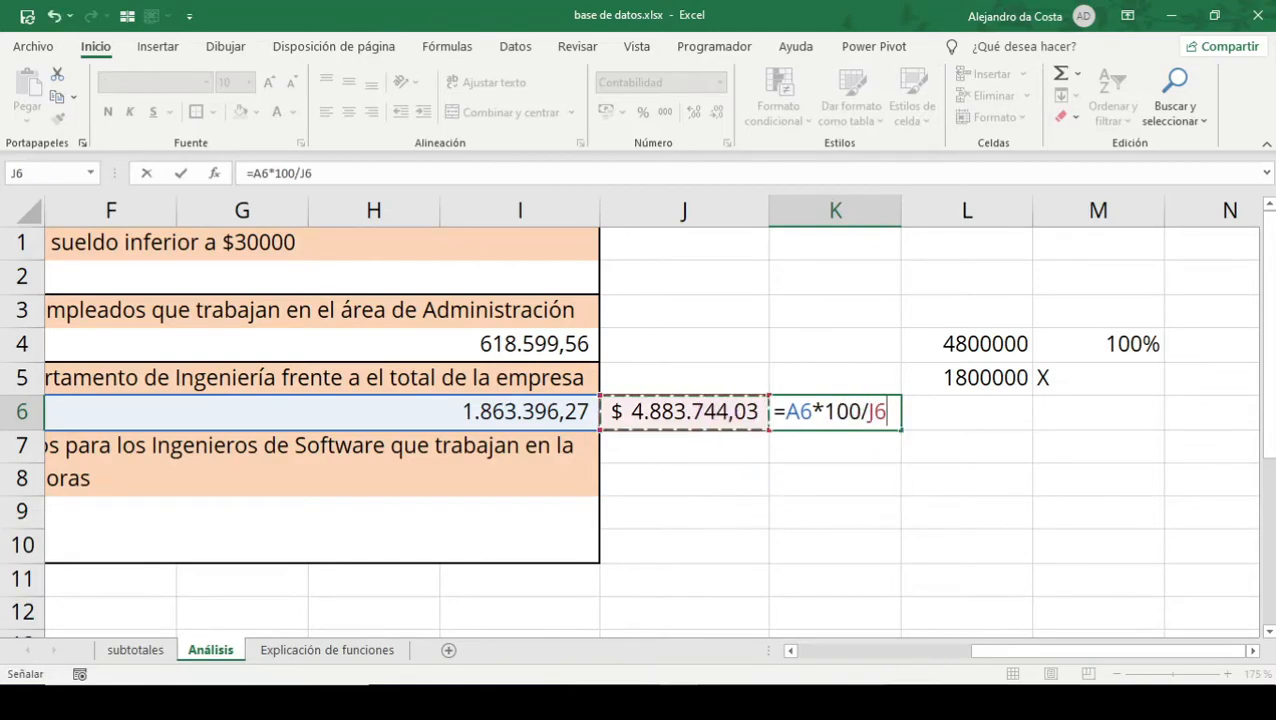
{"action": "key", "text": "Return"}
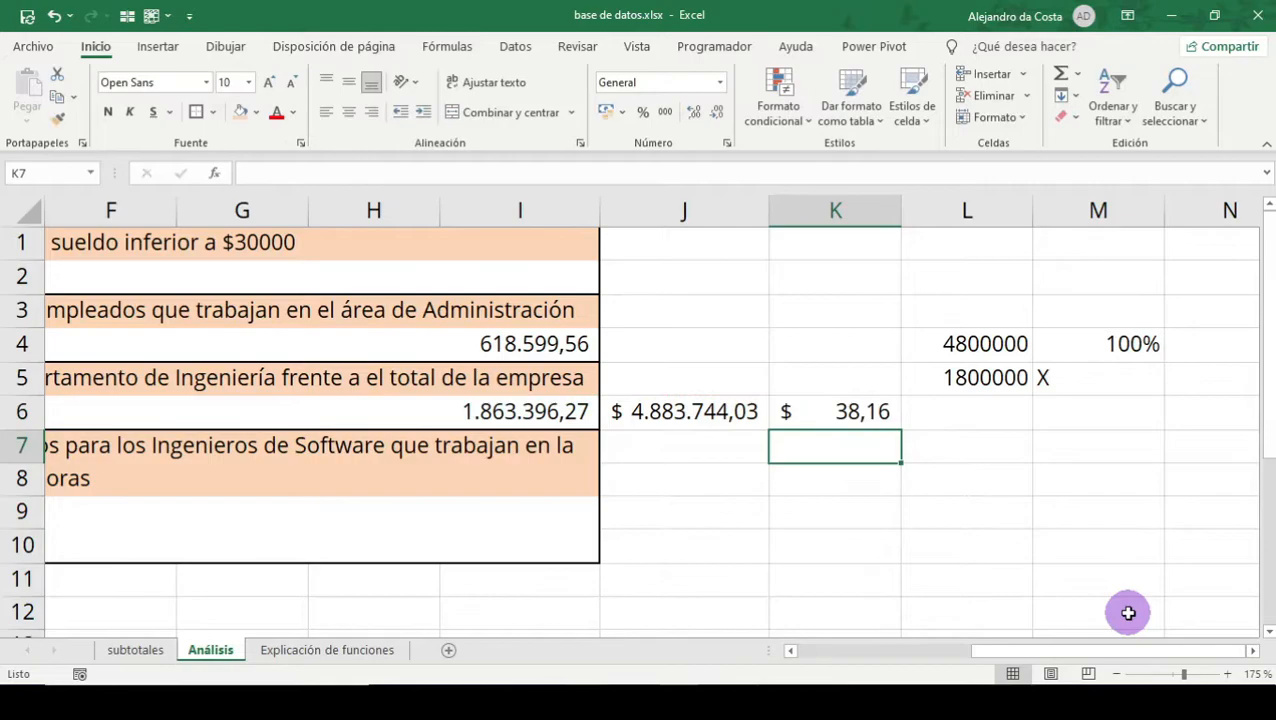
{"action": "left_click", "coordinate": [860, 418]}
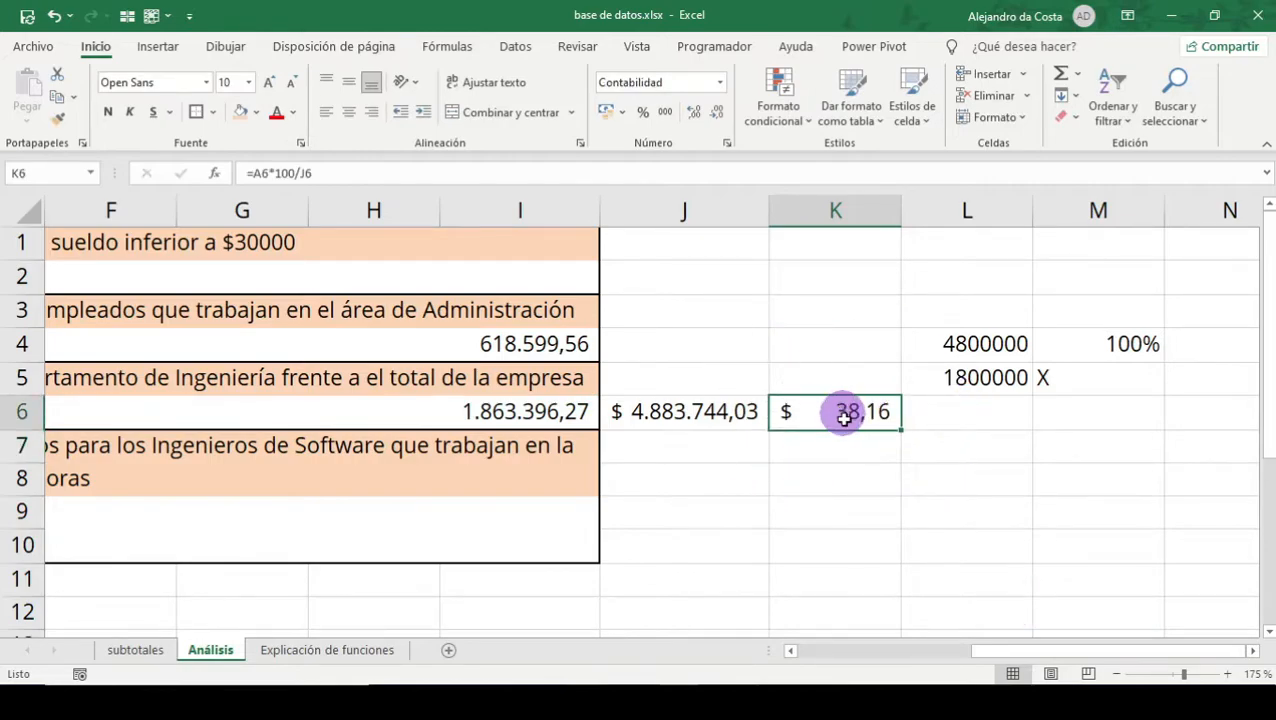
{"action": "left_click", "coordinate": [645, 113]}
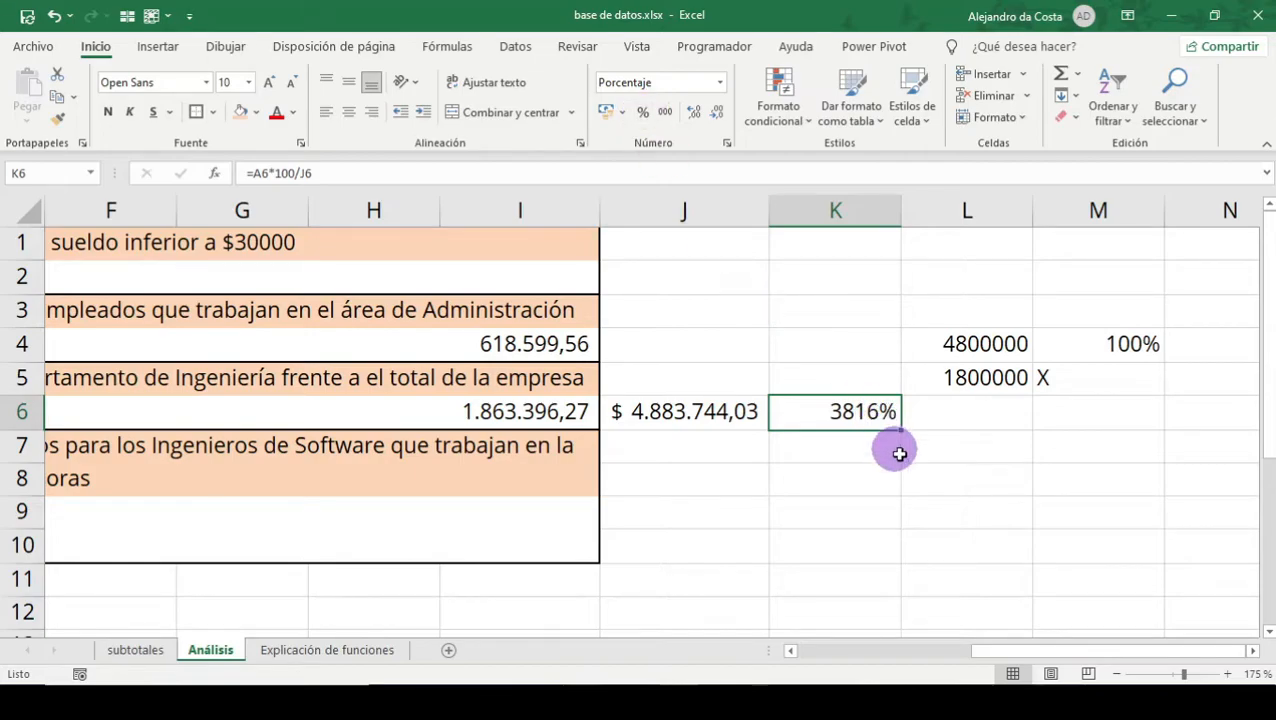
Try K6's formula with a percent sign after 100, =A6*100%/J6, and undo the change
{"action": "double_click", "coordinate": [853, 411]}
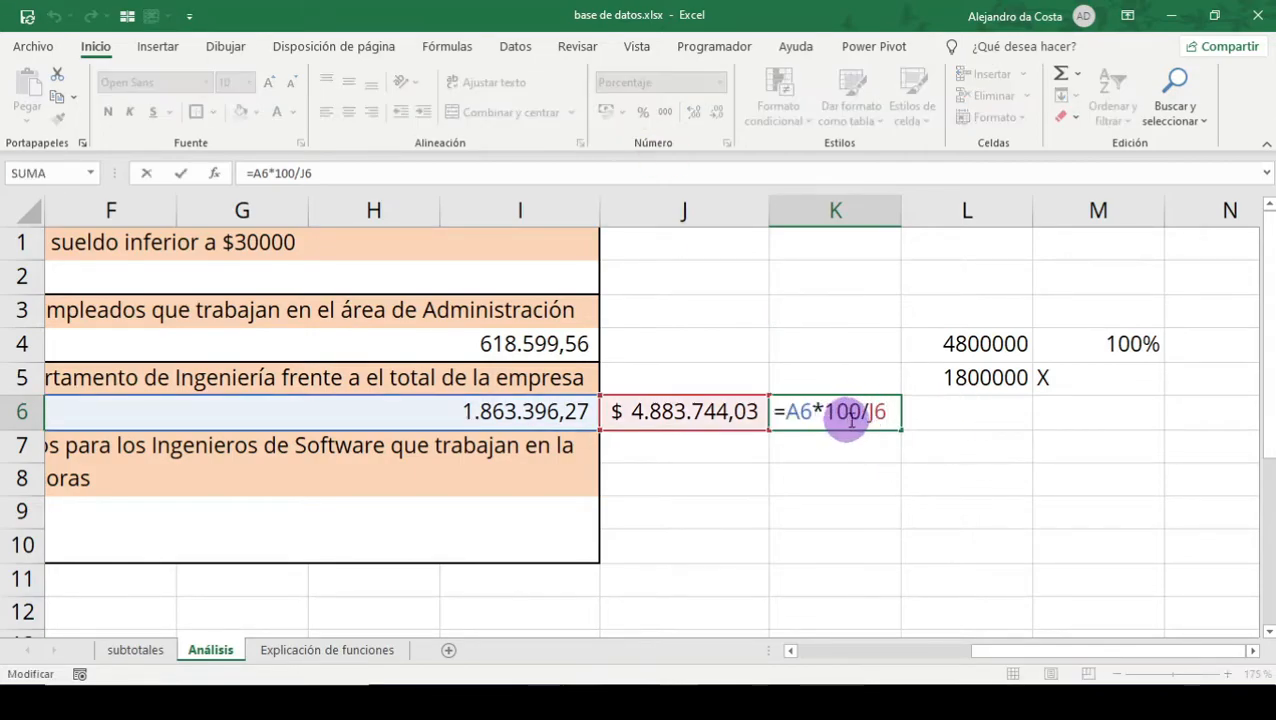
{"action": "type", "text": "%"}
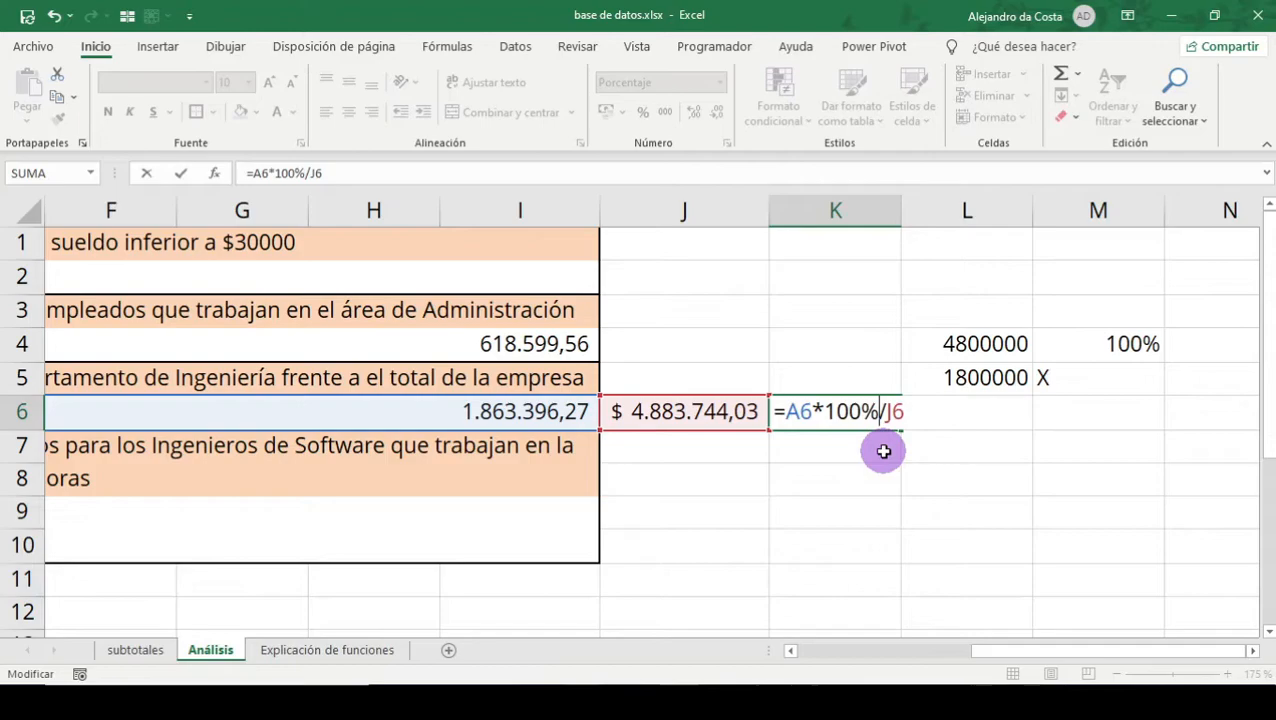
{"action": "key", "text": "Return"}
{"action": "left_click", "coordinate": [876, 409]}
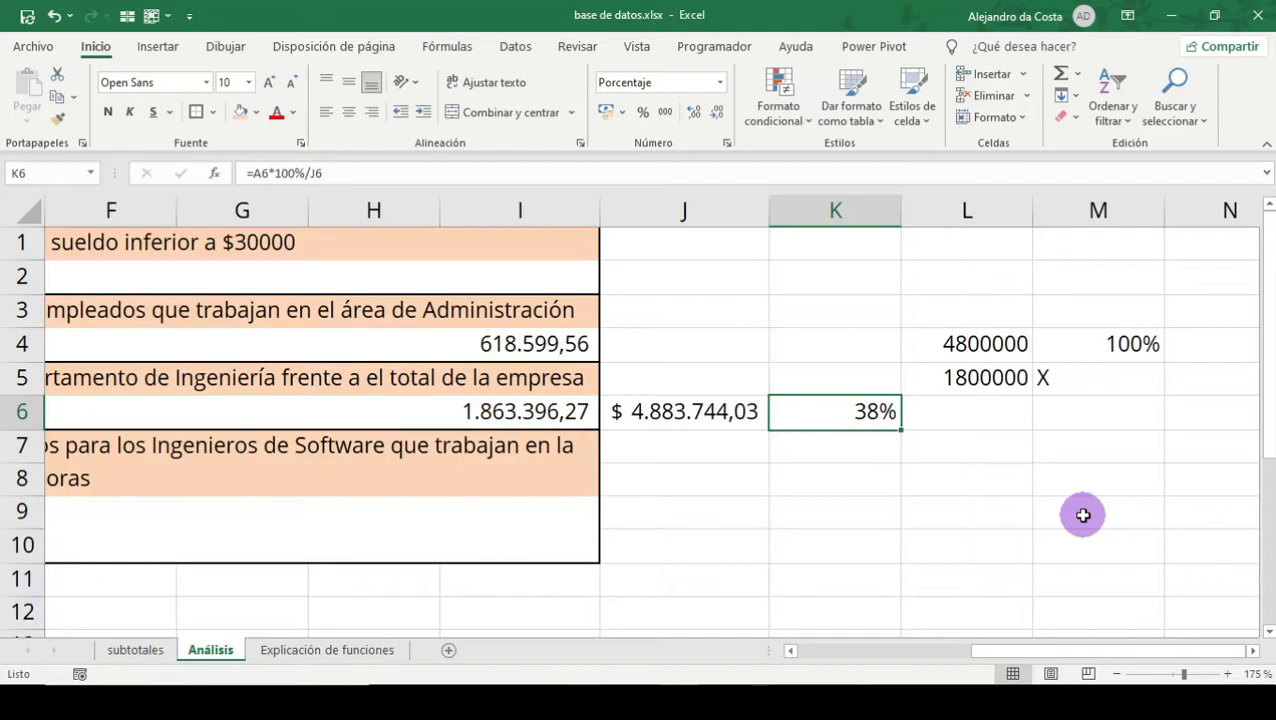
{"action": "key", "text": "ctrl+z"}
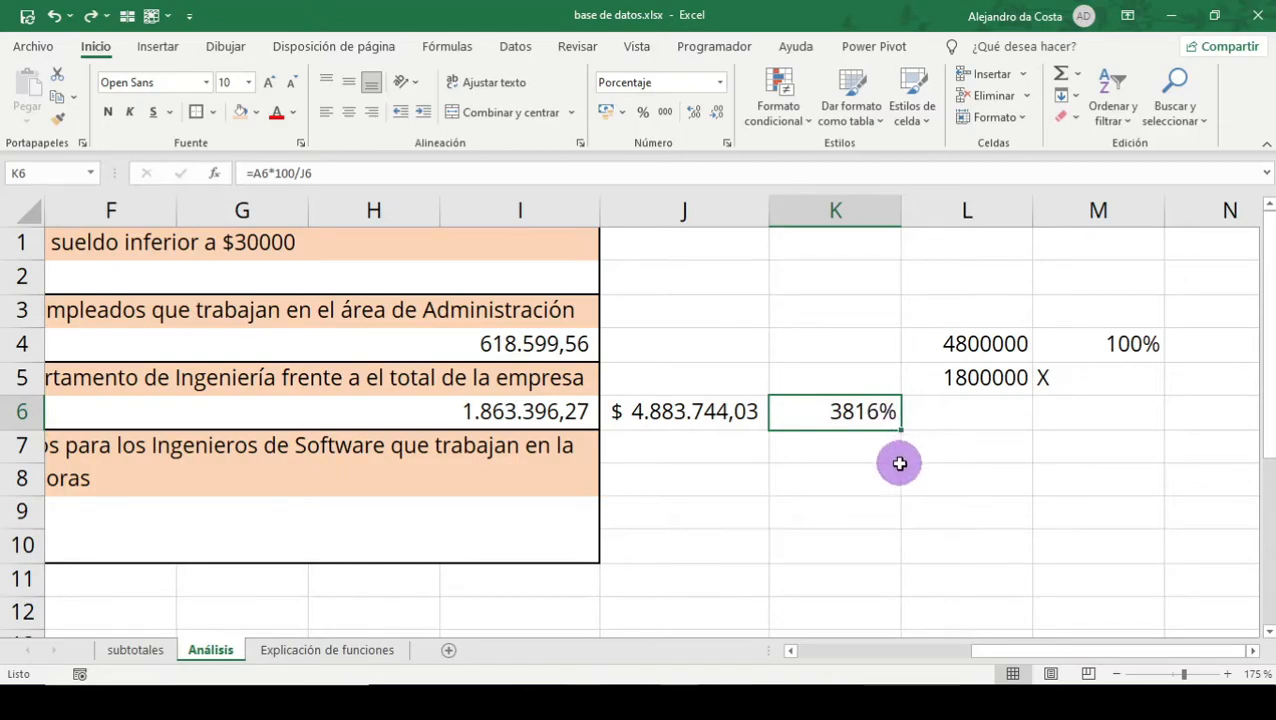
Edit the percentage formula in K6 to =A6*100%/J6
{"action": "double_click", "coordinate": [872, 412]}
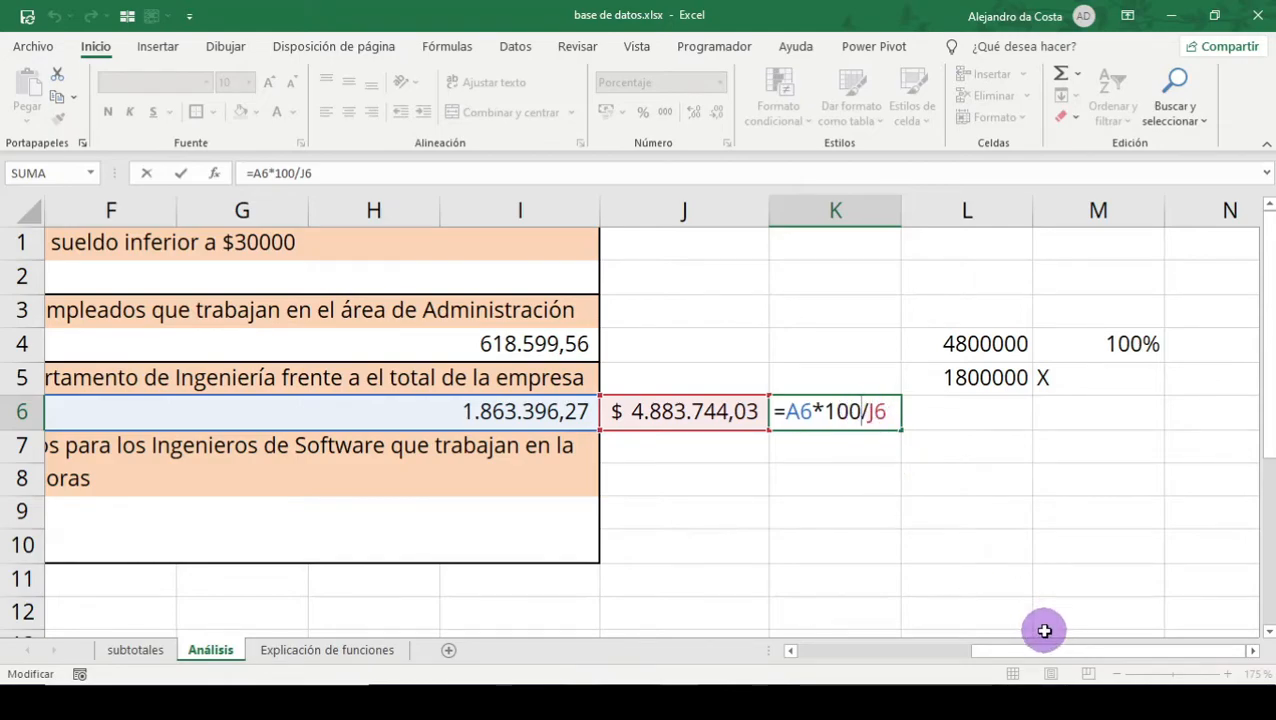
{"action": "type", "text": "%"}
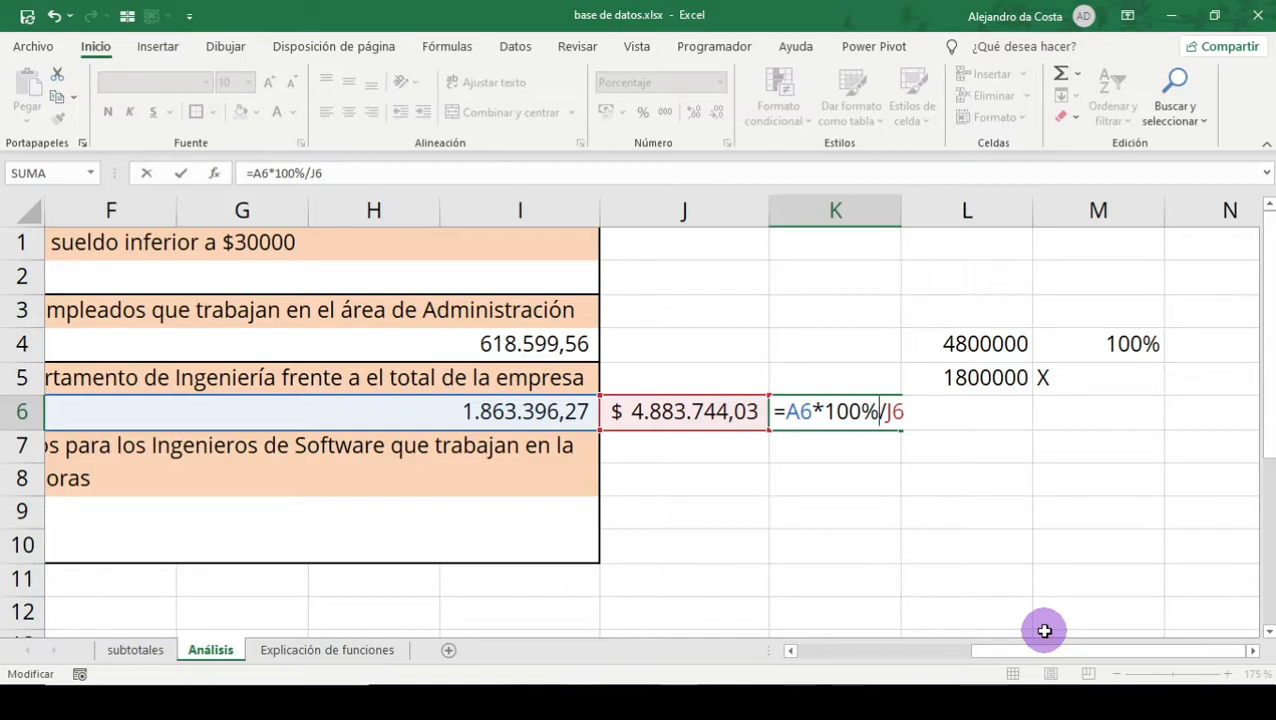
{"action": "key", "text": "Return"}
Enter 1 in K8 and format it as Porcentaje
{"action": "key", "text": "Down"}
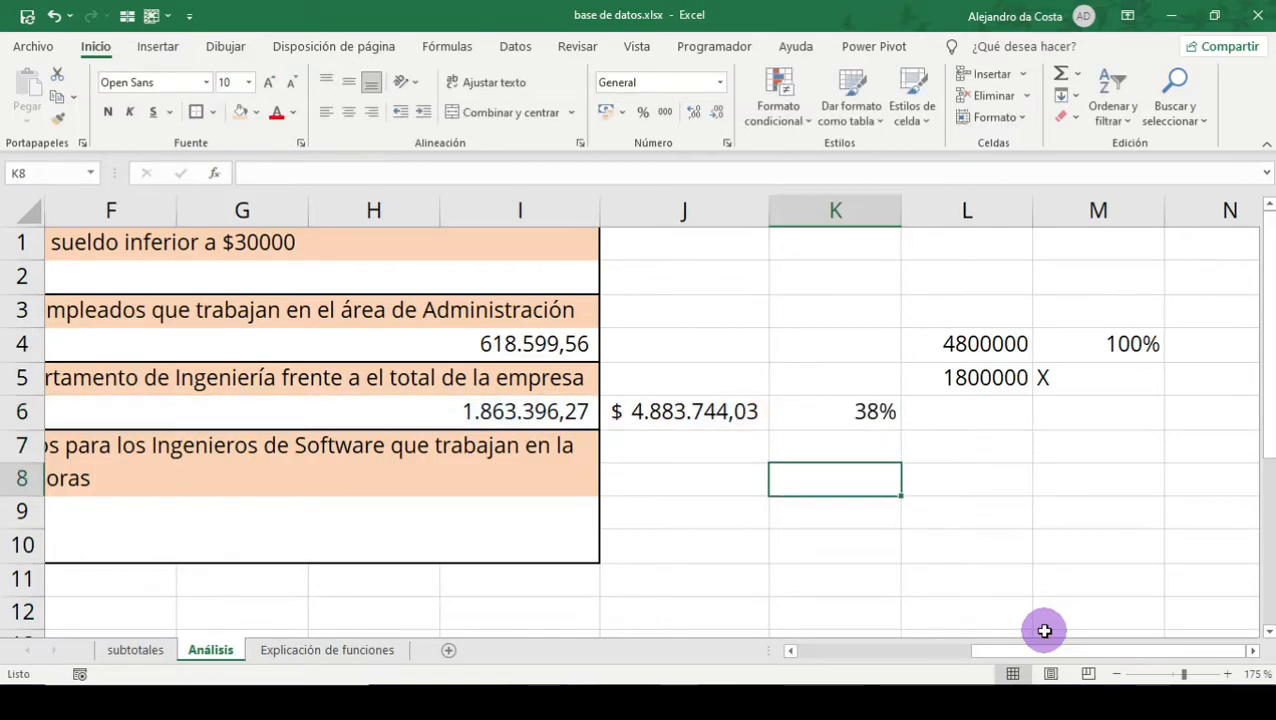
{"action": "type", "text": "1"}
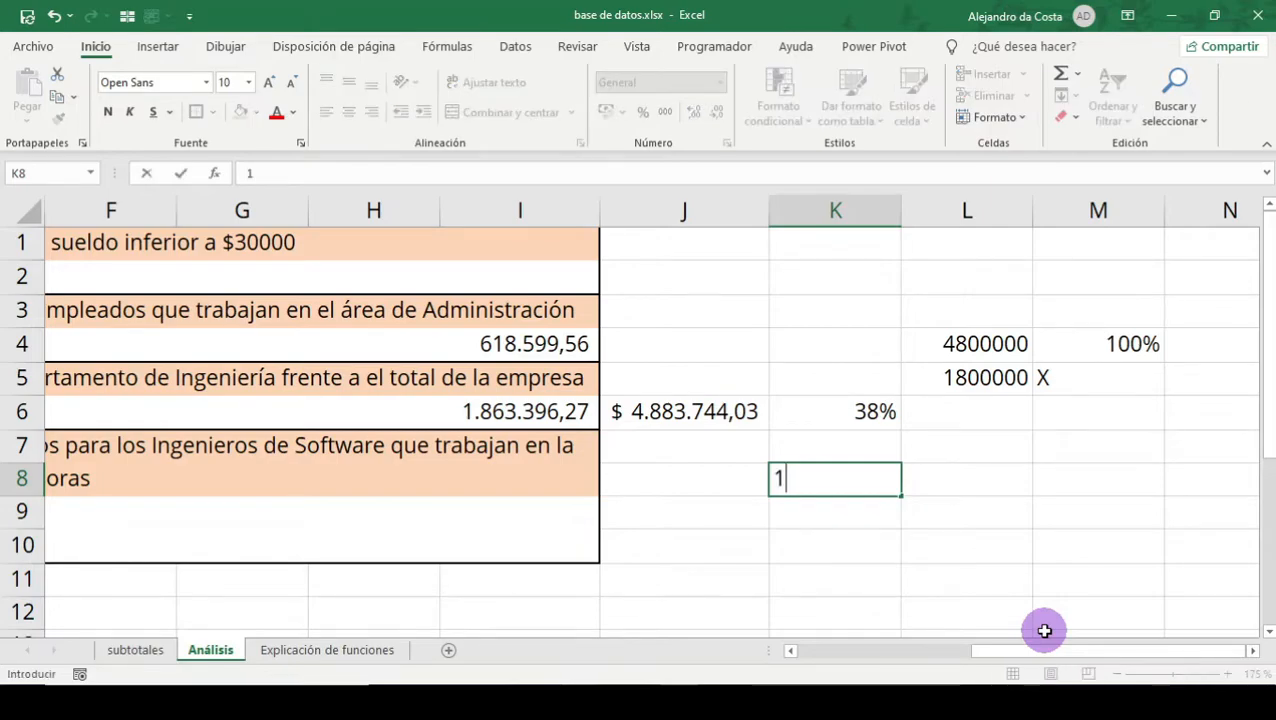
{"action": "left_click", "coordinate": [988, 456]}
{"action": "left_click", "coordinate": [877, 481]}
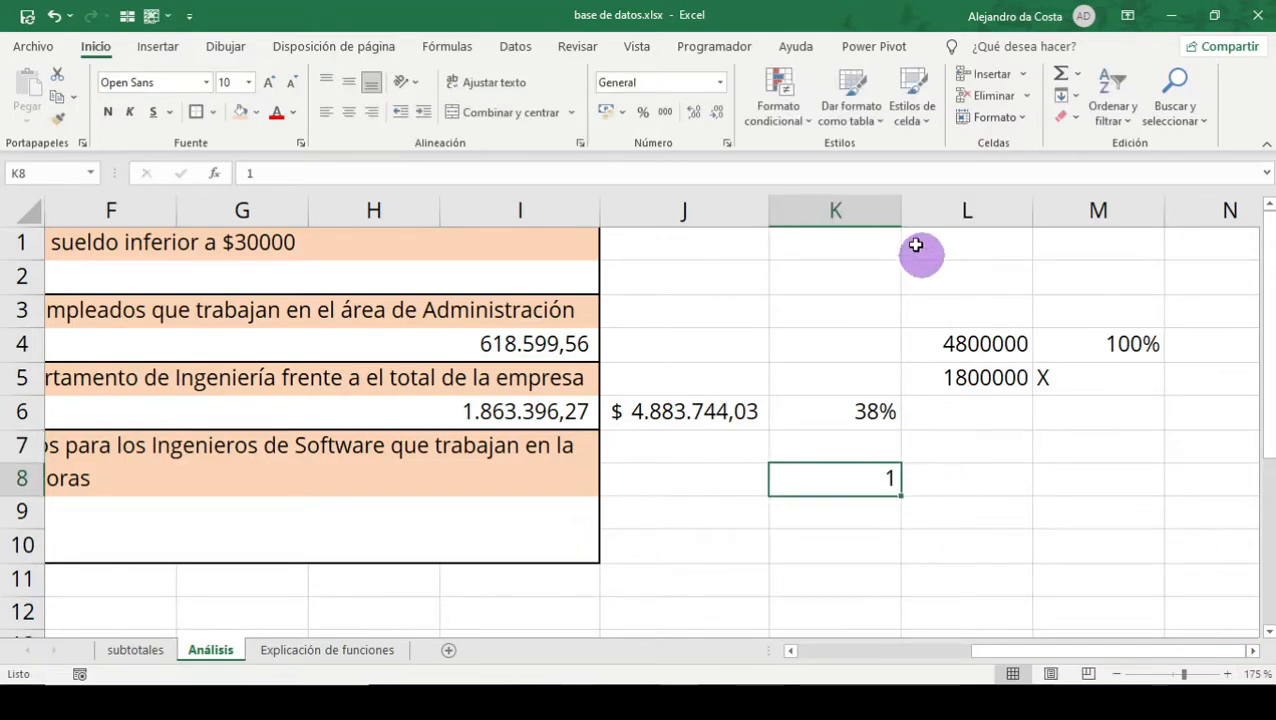
{"action": "left_click", "coordinate": [643, 113]}
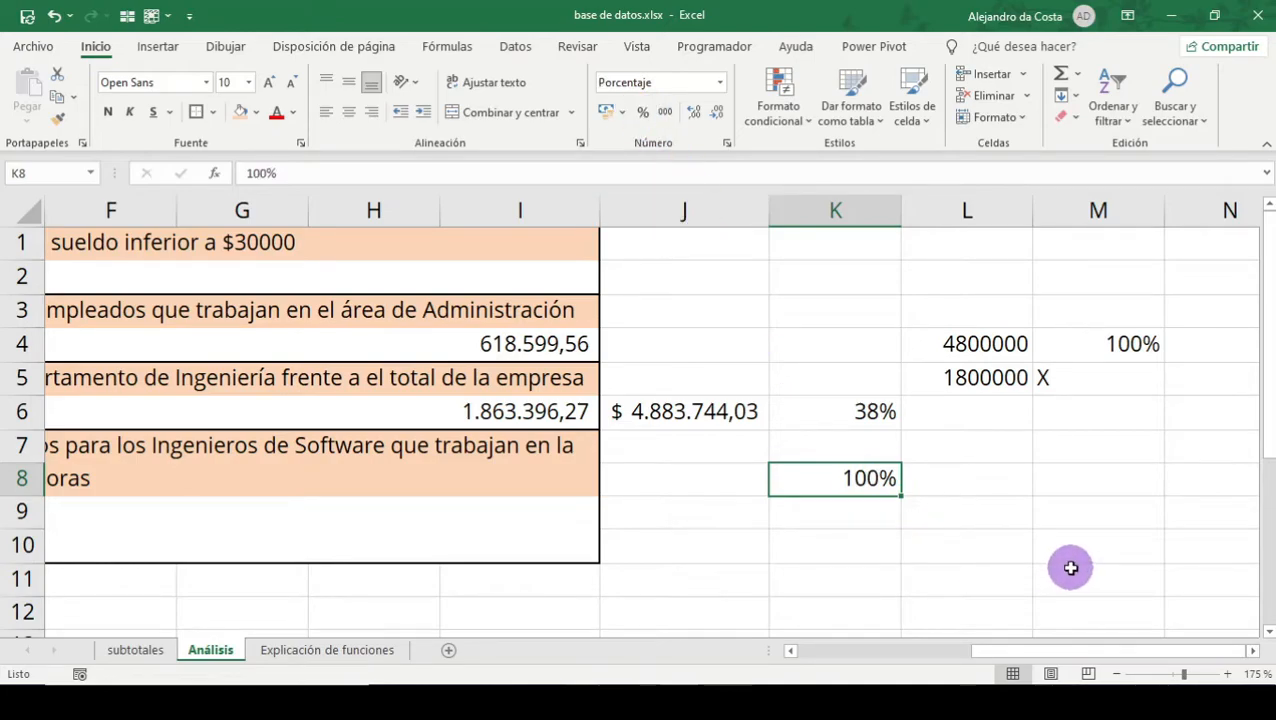
Clear the test value in K8 and the rule-of-three example in L4:M5
{"action": "key", "text": "Delete"}
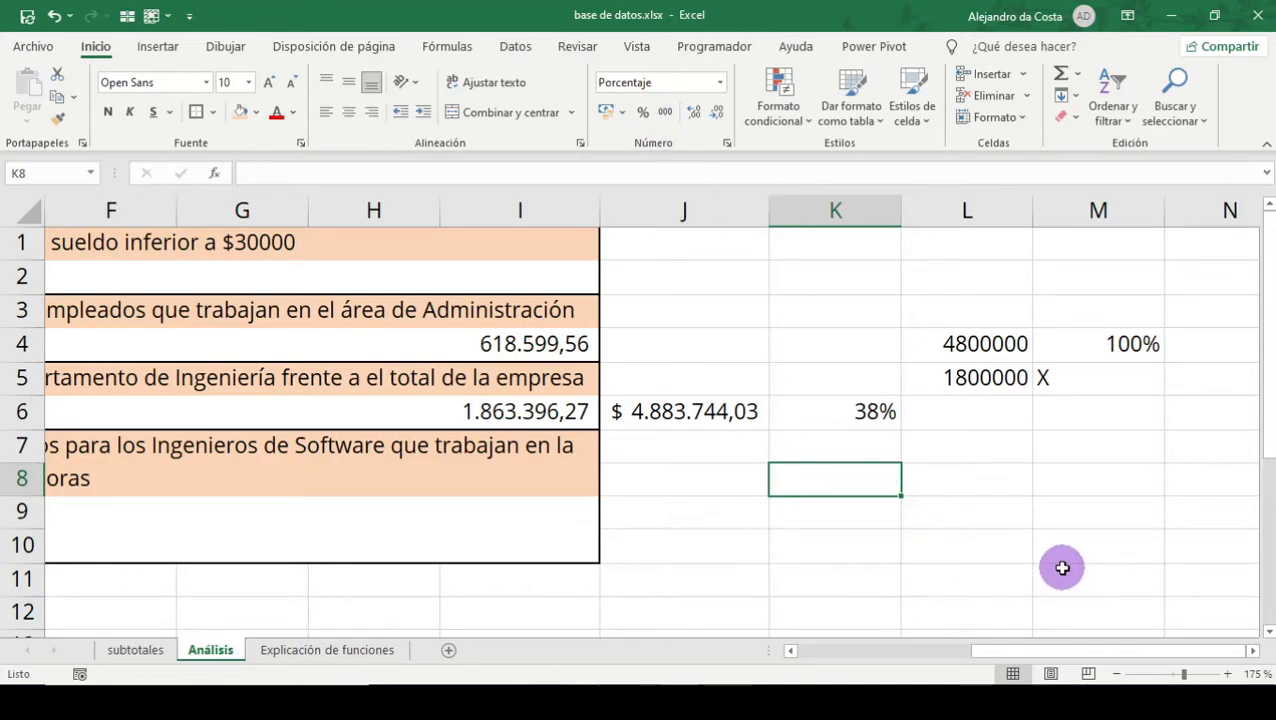
{"action": "left_click_drag", "start_coordinate": [985, 340], "coordinate": [1093, 378]}
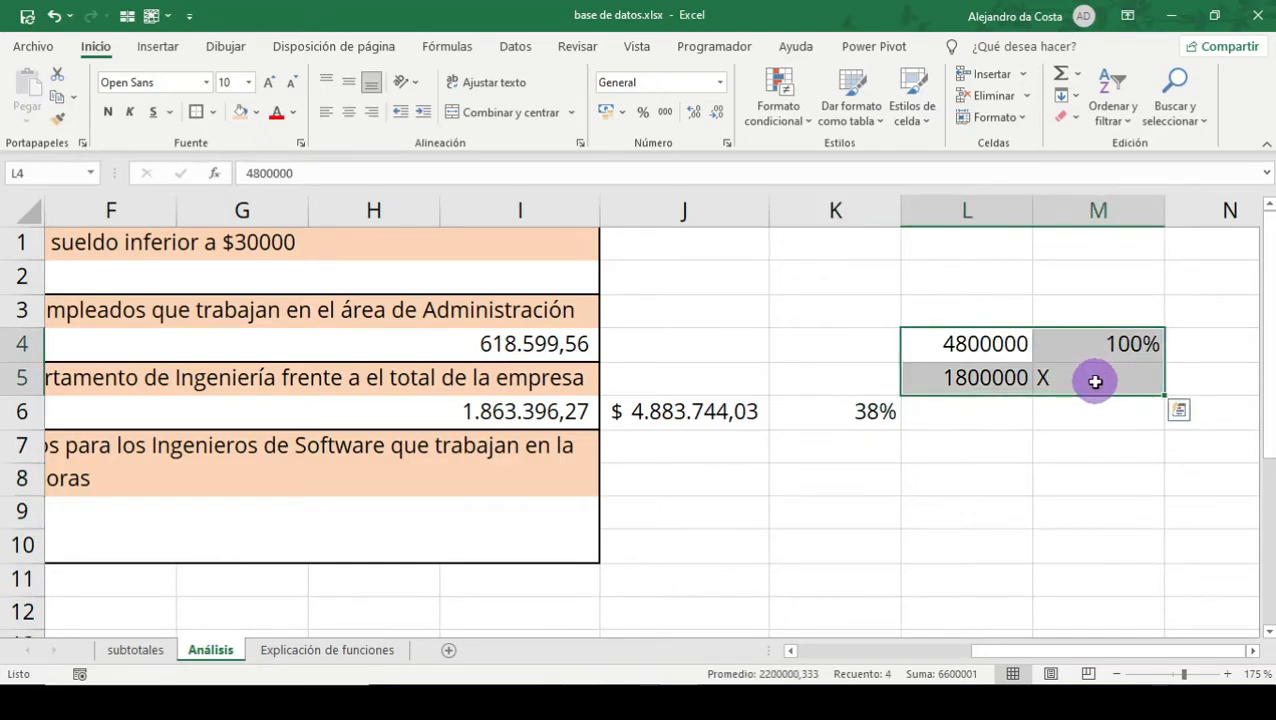
{"action": "key", "text": "Delete"}
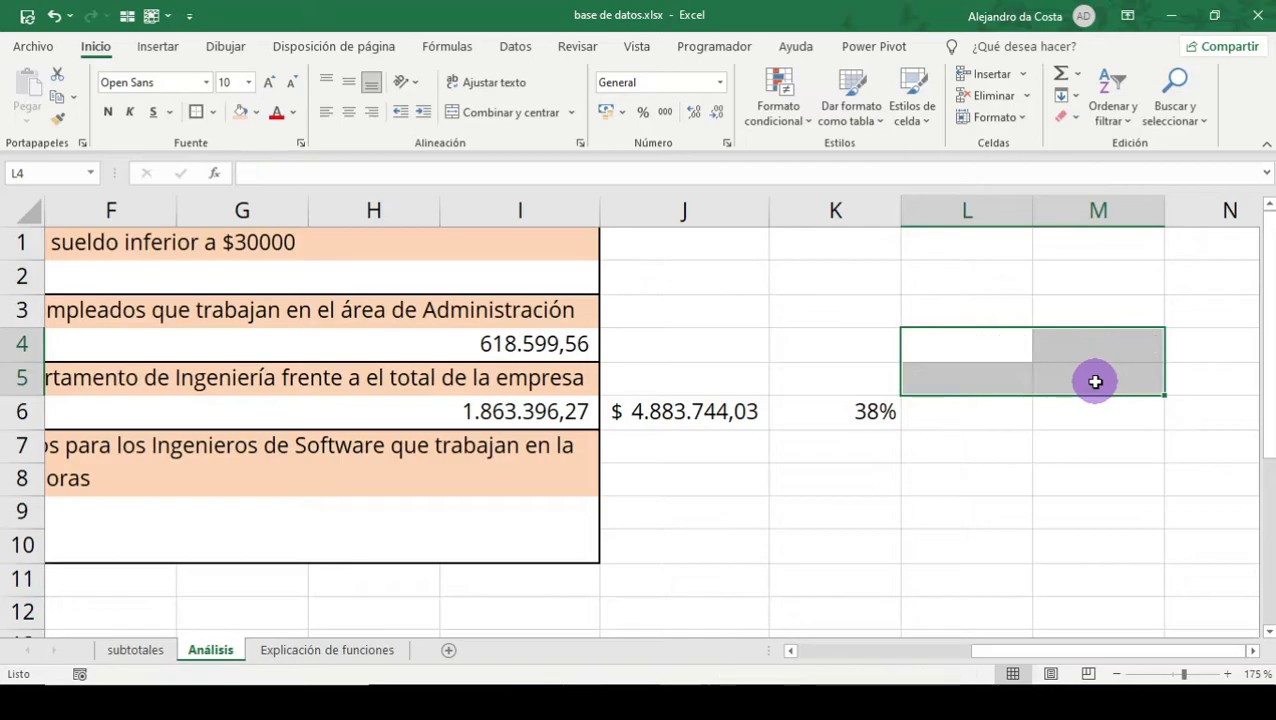
Review the percentage formula in K6, and clear the helper cells J6 and K6
{"action": "left_click", "coordinate": [783, 402]}
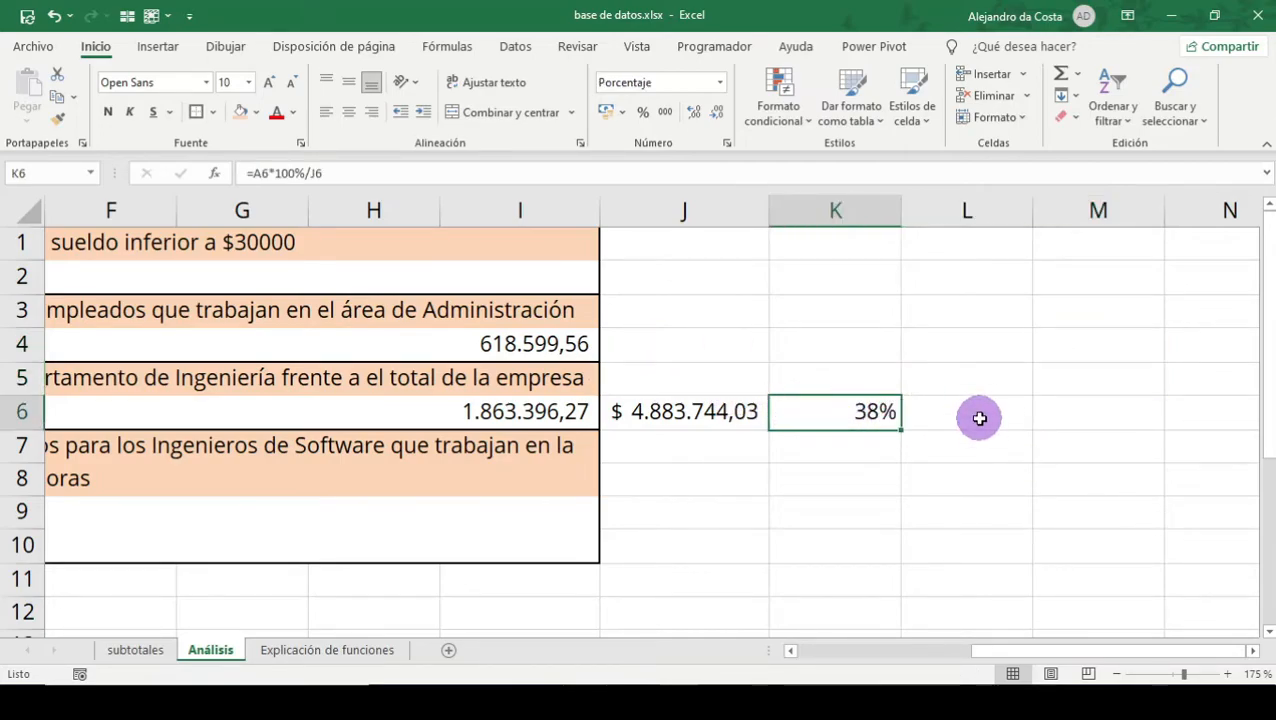
{"action": "double_click", "coordinate": [862, 410]}
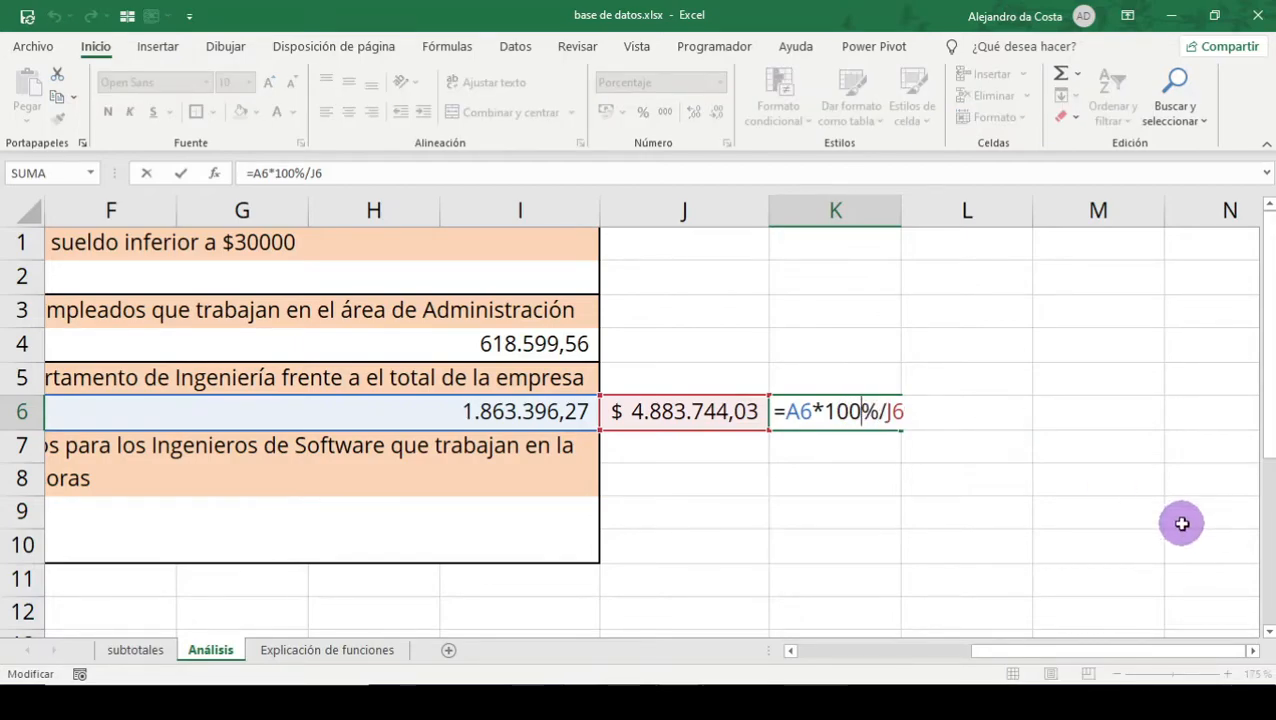
{"action": "left_click", "coordinate": [1182, 466]}
{"action": "left_click", "coordinate": [872, 410]}
{"action": "left_click_drag", "start_coordinate": [872, 410], "coordinate": [718, 404]}
{"action": "key", "text": "Delete"}
{"action": "left_click", "coordinate": [718, 404]}
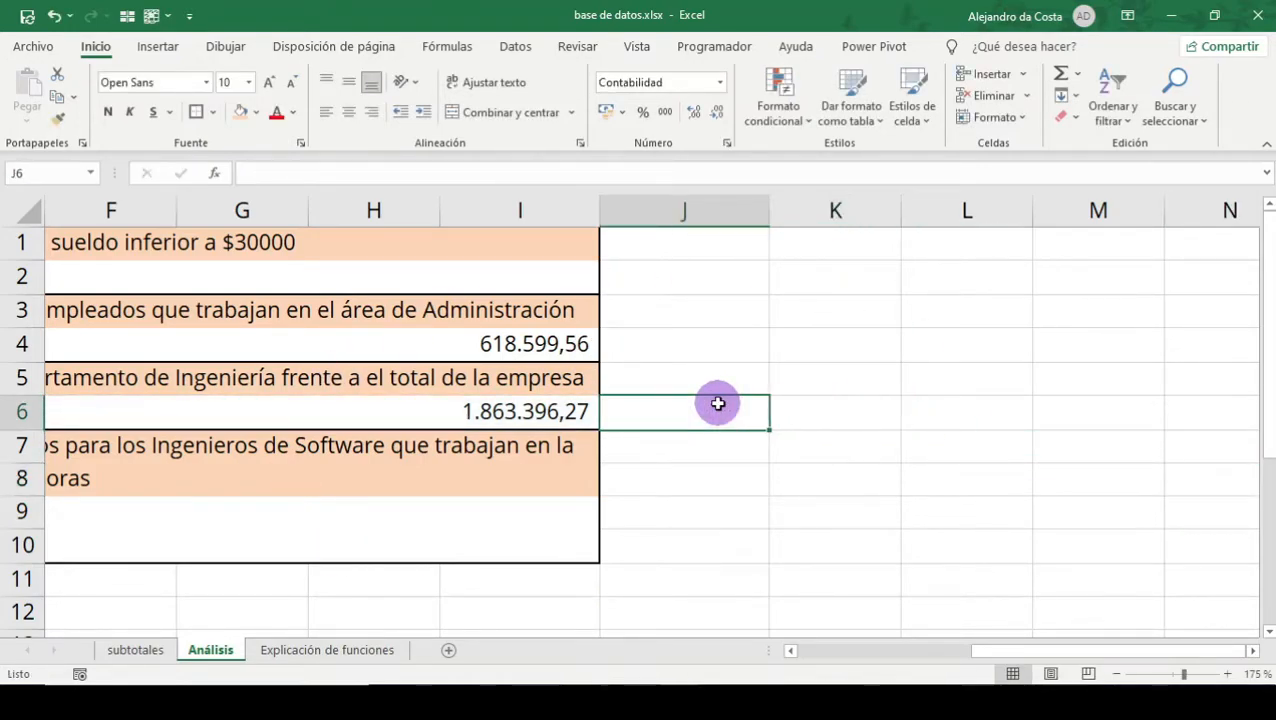
Append *100% to the SUMAR.SI formula for Ingeniería in A6
{"action": "key", "text": "Left"}
{"action": "double_click", "coordinate": [1050, 404]}
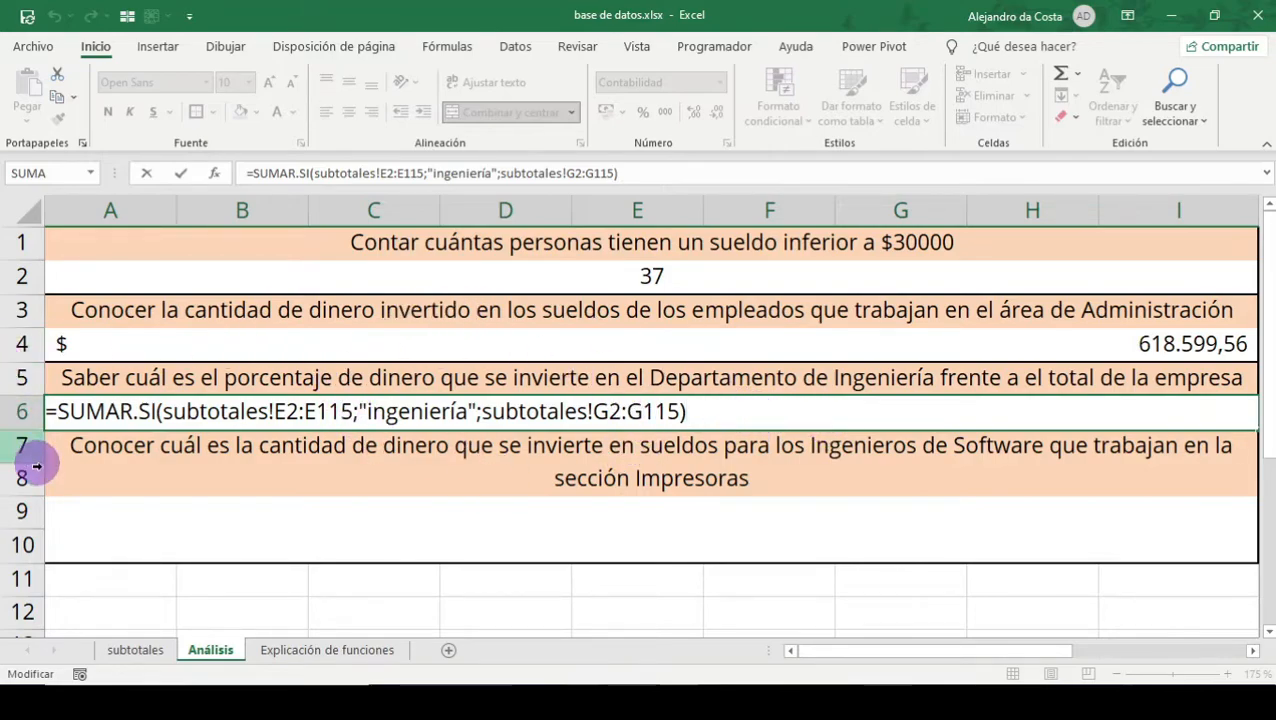
{"action": "type", "text": "*100"}
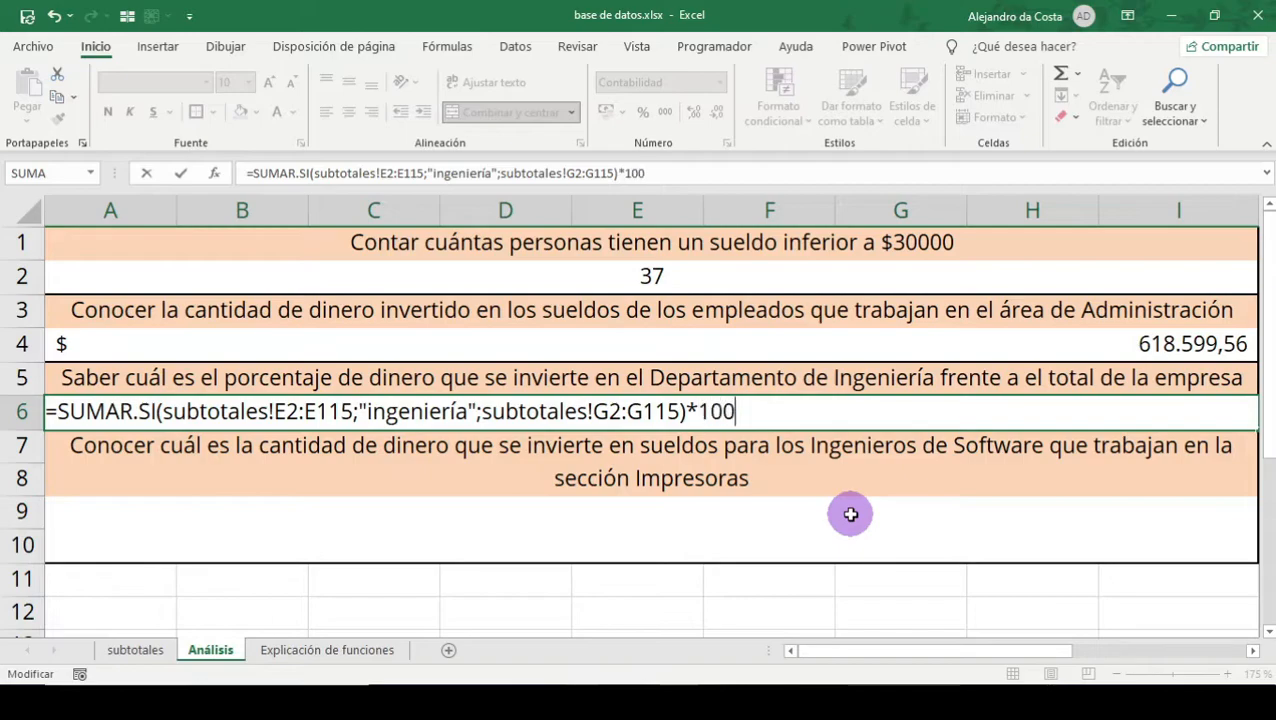
{"action": "type", "text": "%"}
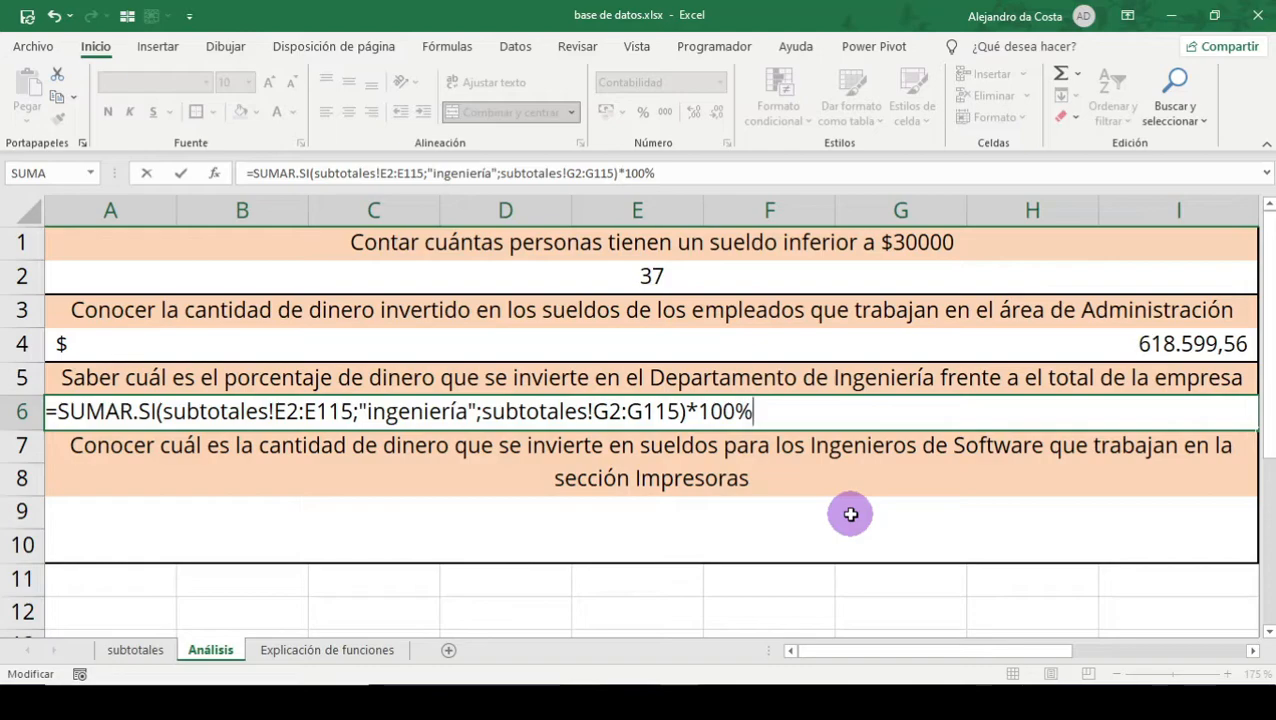
Divide A6's formula by the company total, SUMA(subtotales!G2:G115), and format the cell as Porcentaje
{"action": "type", "text": "/"}
{"action": "type", "text": "sum"}
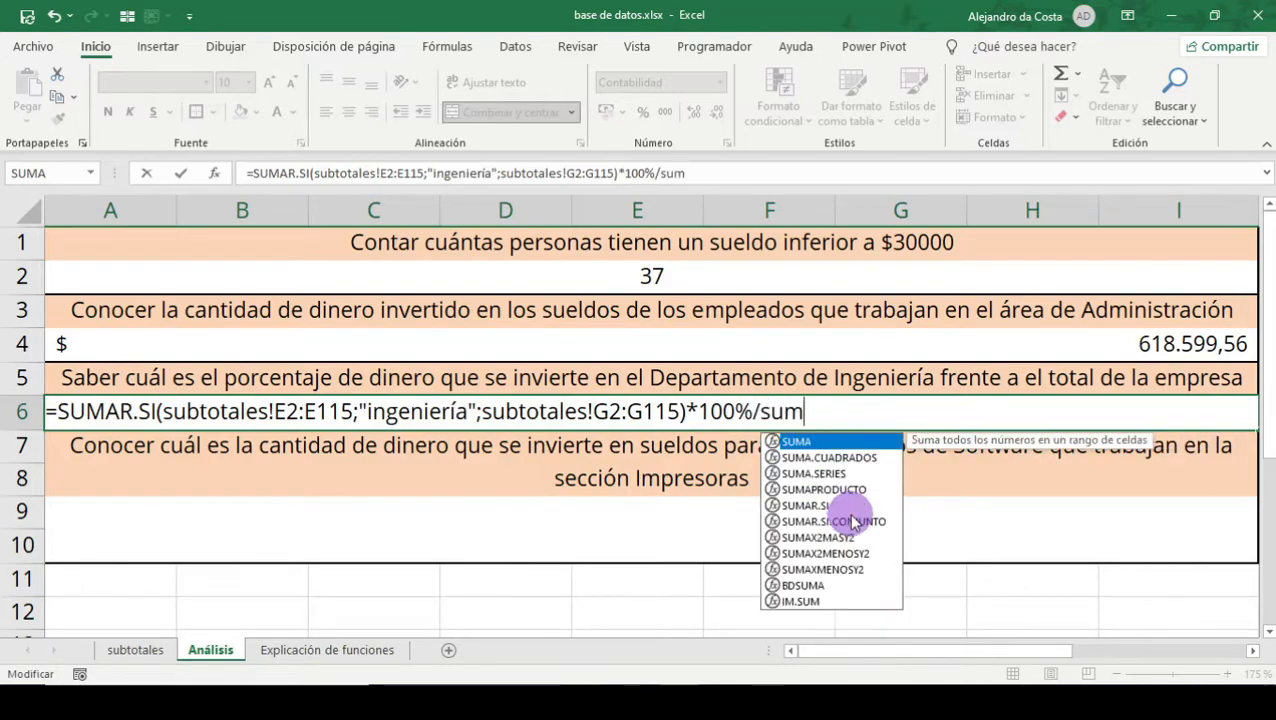
{"action": "type", "text": "a("}
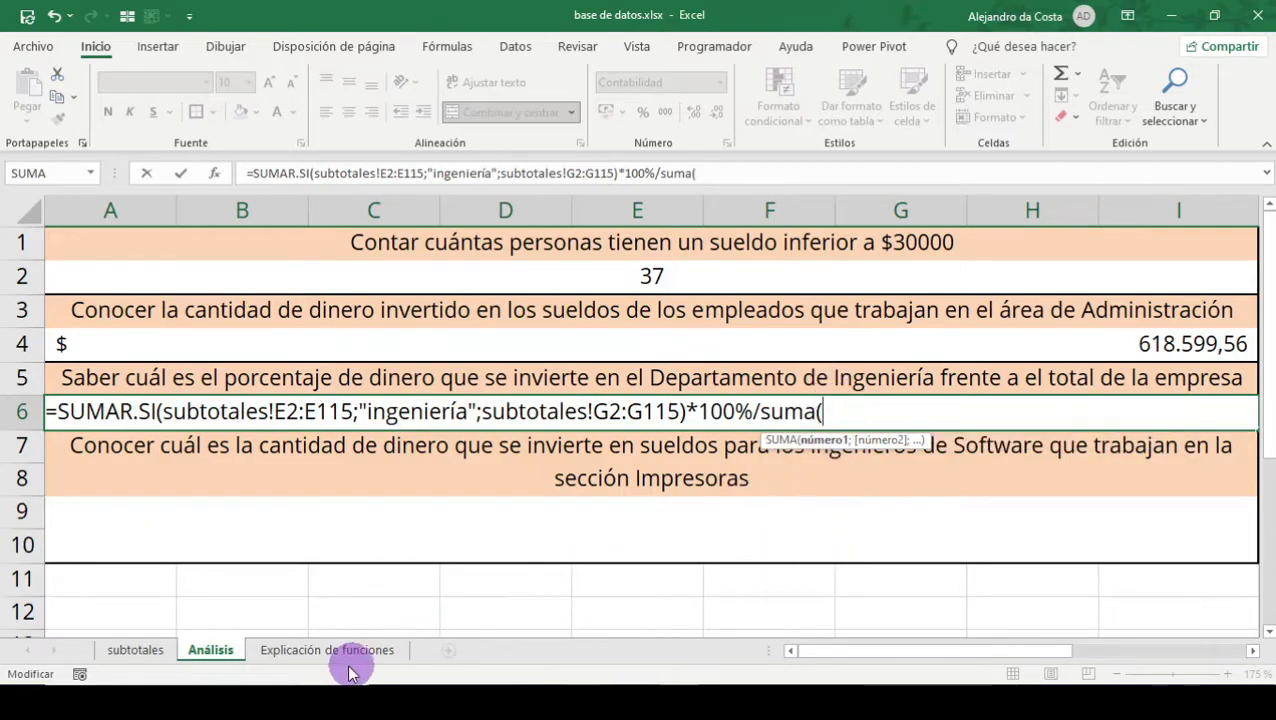
{"action": "left_click", "coordinate": [145, 648]}
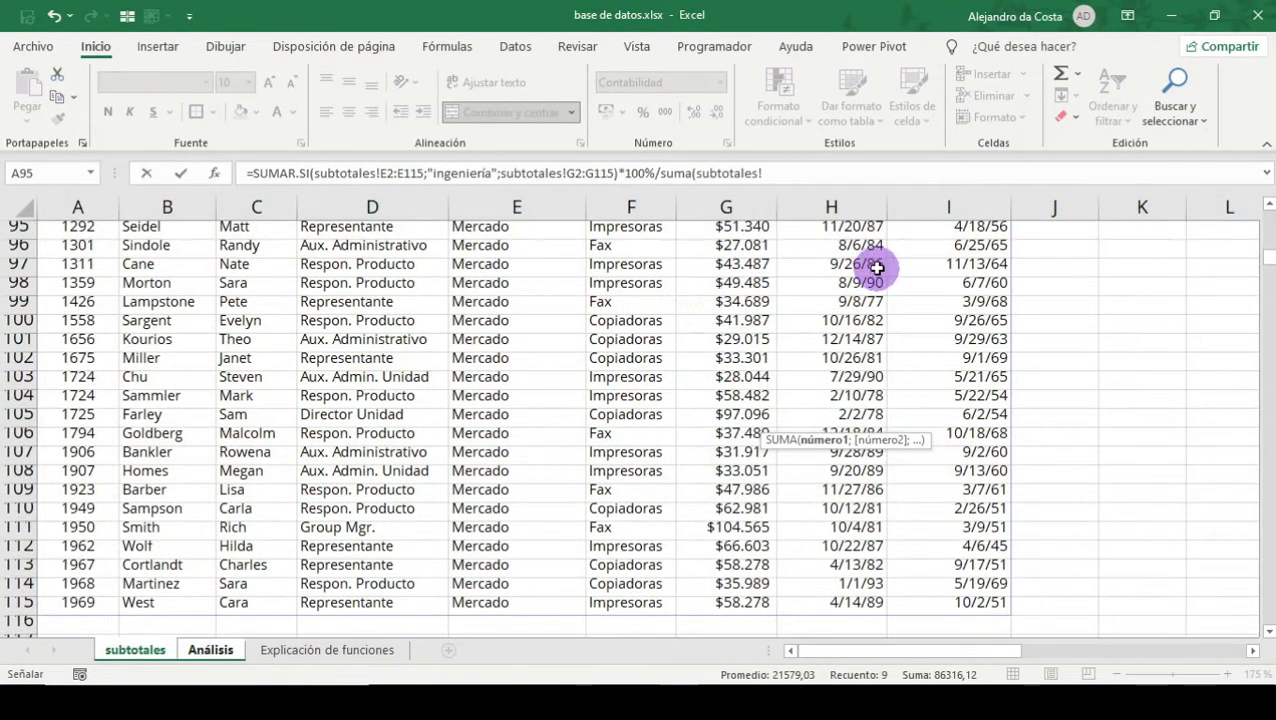
{"action": "scroll", "coordinate": [860, 290], "scroll_direction": "up", "scroll_amount": 10}
{"action": "scroll", "coordinate": [860, 300], "scroll_direction": "up", "scroll_amount": 20}
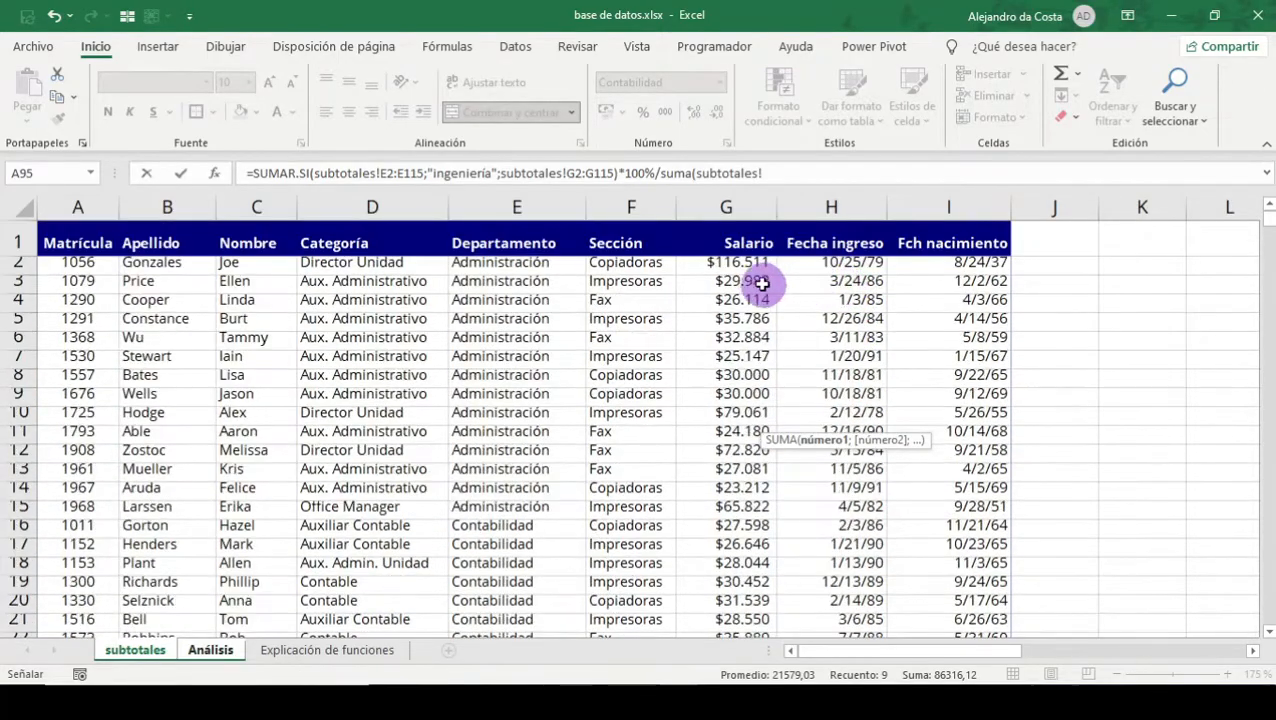
{"action": "left_click_drag", "start_coordinate": [750, 260], "coordinate": [746, 604]}
{"action": "type", "text": ")"}
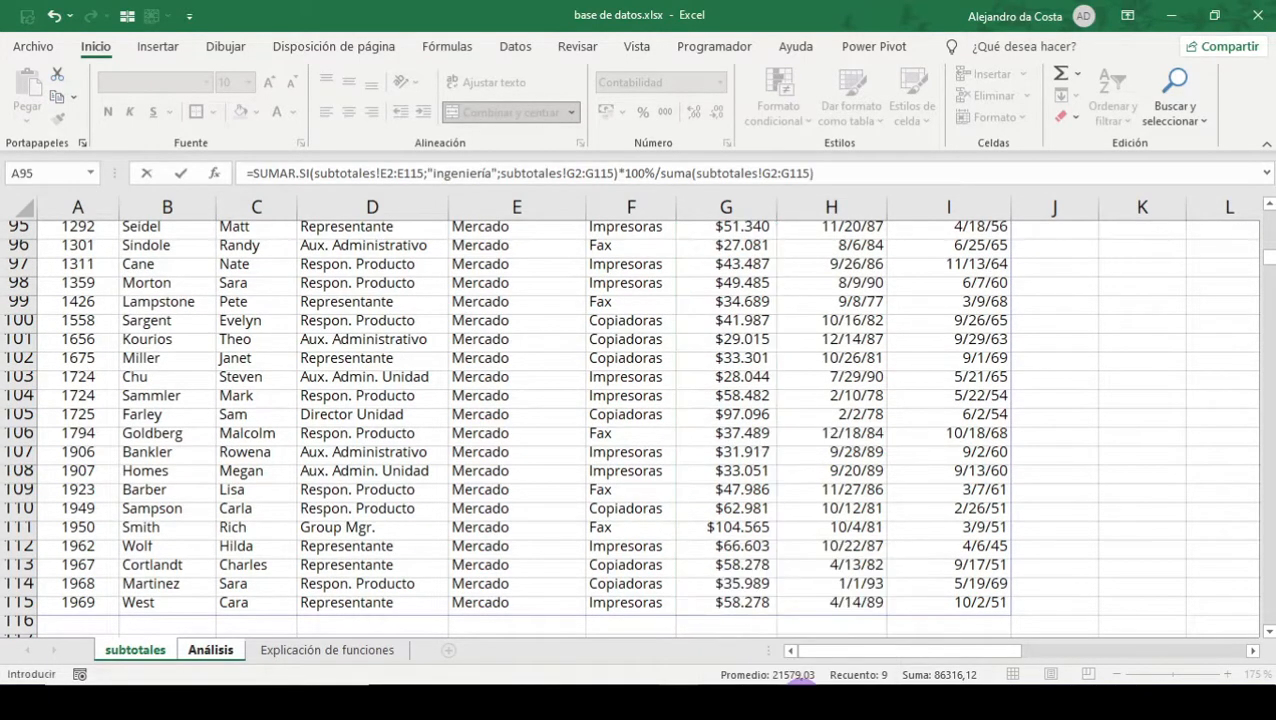
{"action": "key", "text": "Return"}
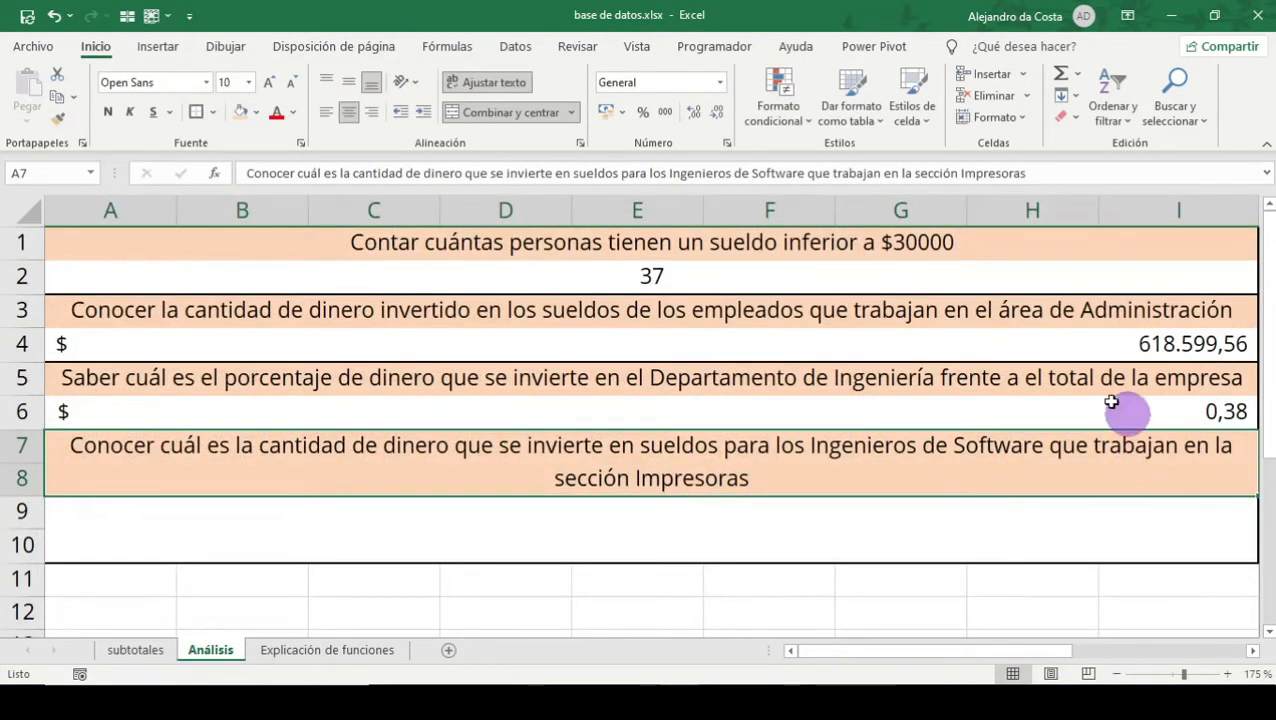
{"action": "left_click", "coordinate": [1074, 406]}
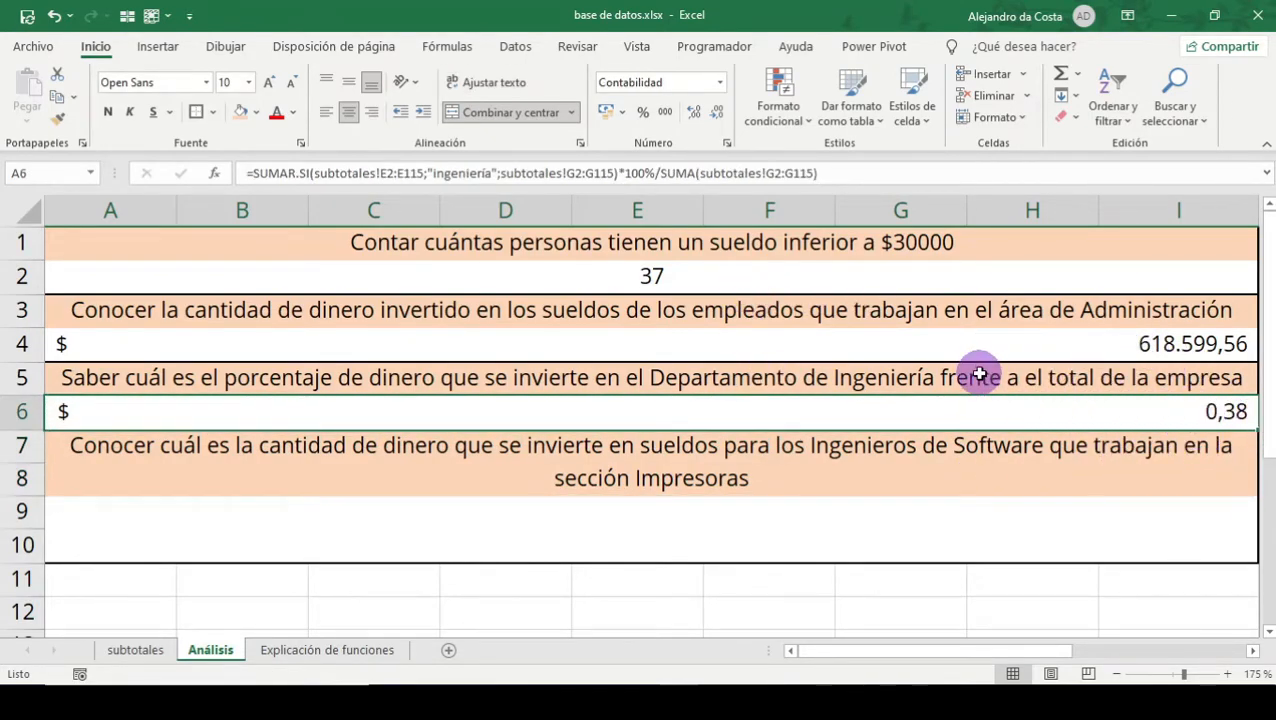
{"action": "left_click", "coordinate": [645, 111]}
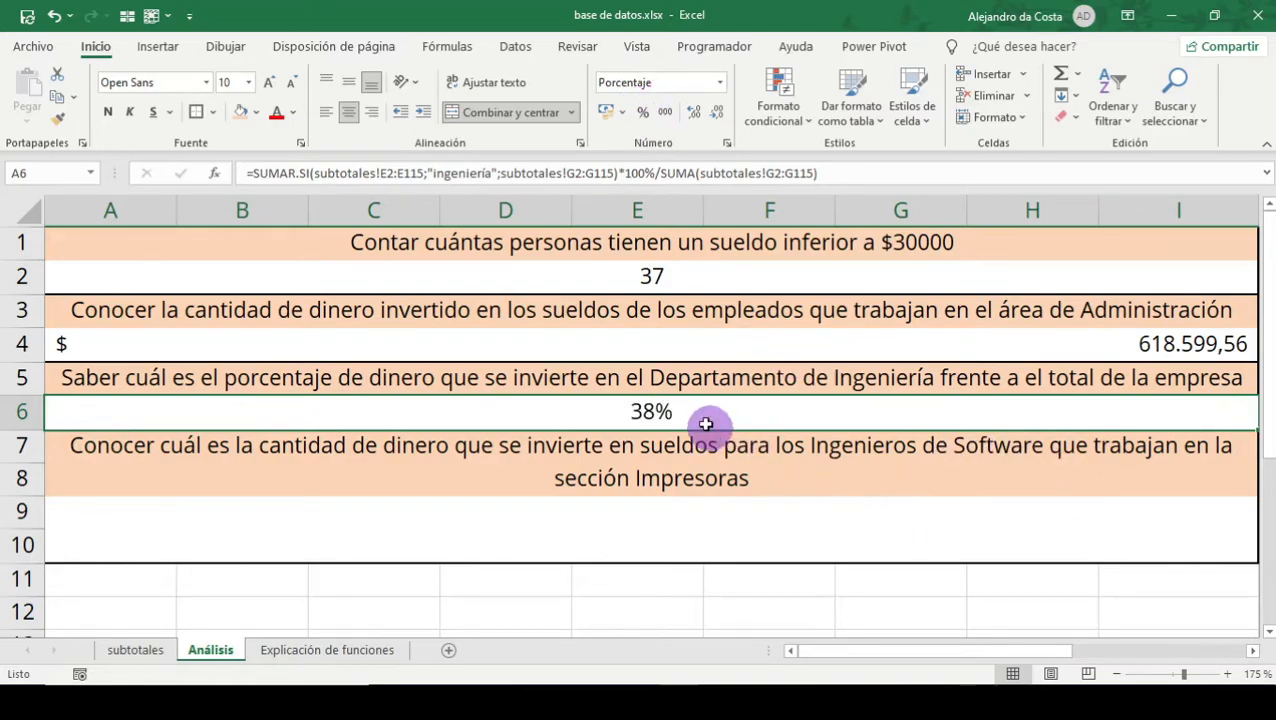
Sort the subtotales table by Categoría from A to Z, expanding the selection to the adjacent columns
{"action": "left_click", "coordinate": [846, 520]}
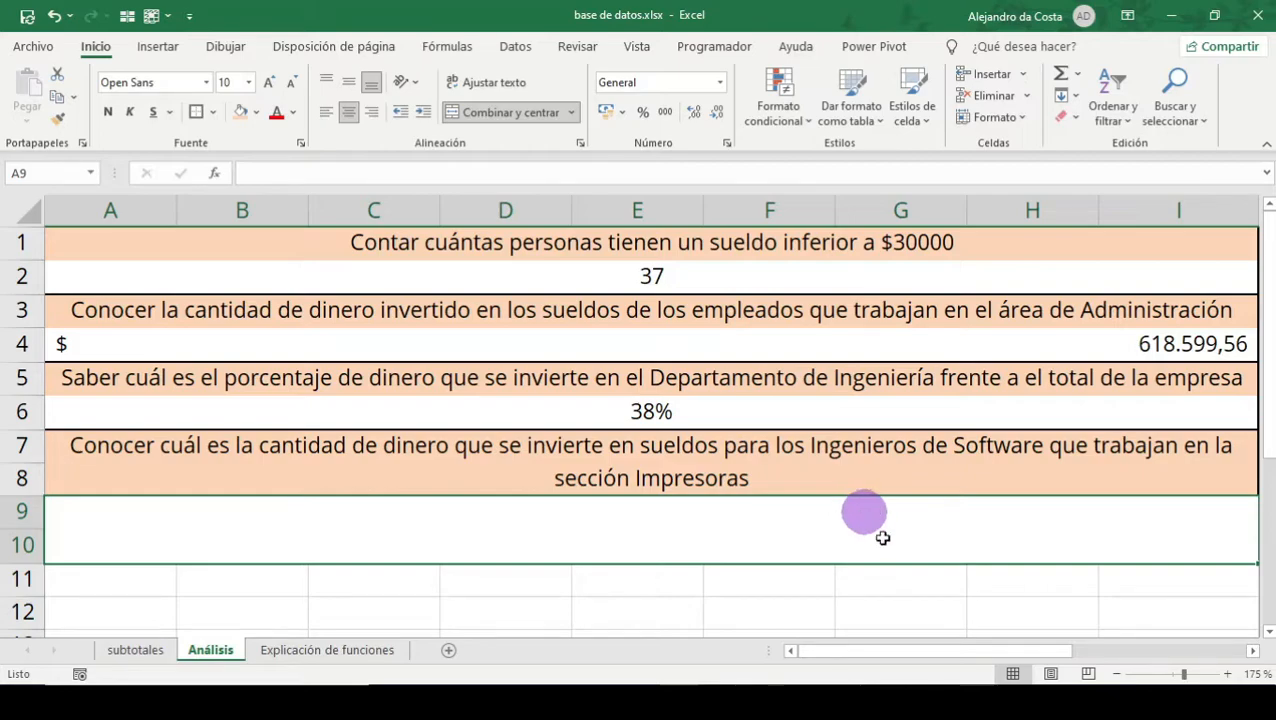
{"action": "left_click", "coordinate": [836, 441]}
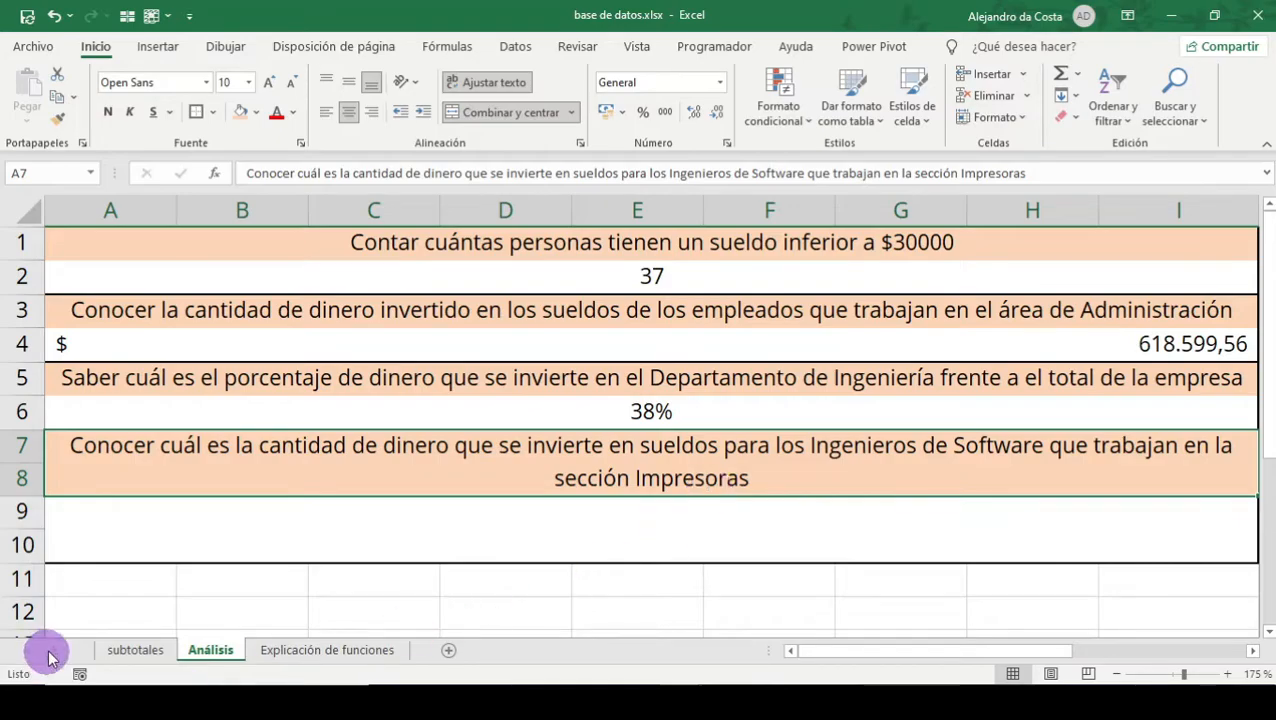
{"action": "left_click", "coordinate": [117, 652]}
{"action": "scroll", "coordinate": [278, 550], "scroll_direction": "up", "scroll_amount": 20}
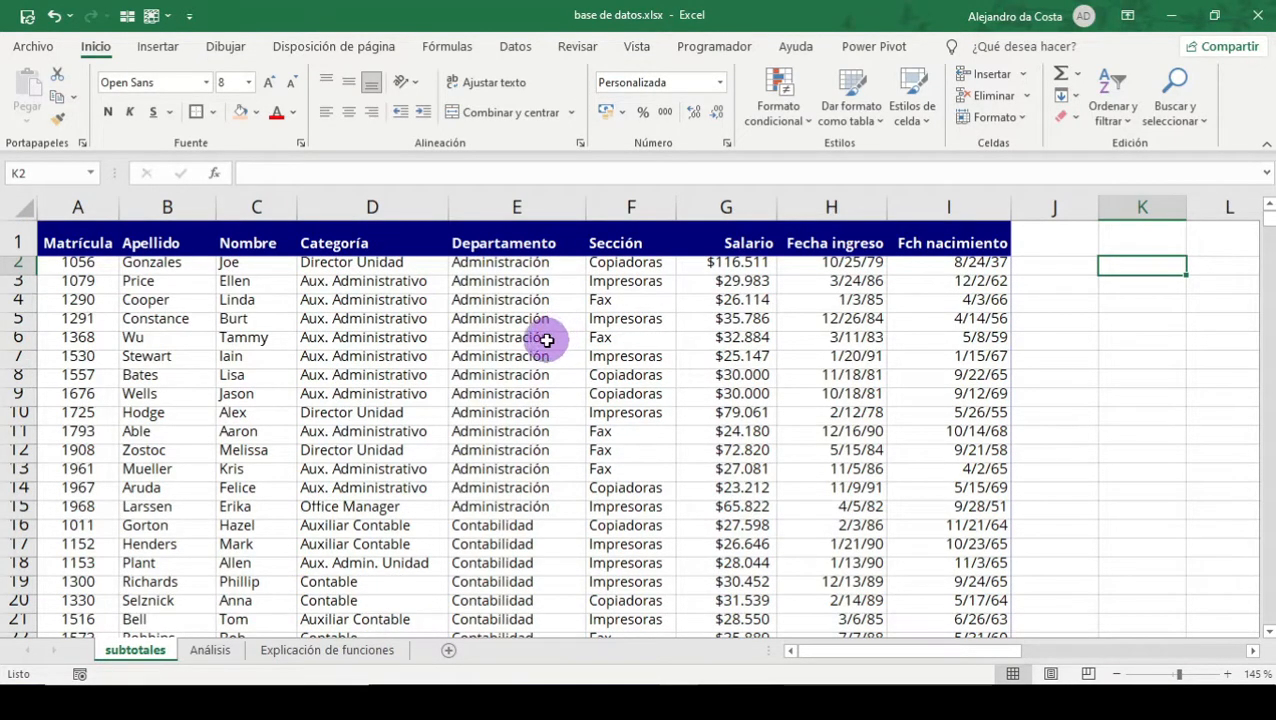
{"action": "left_click", "coordinate": [371, 207]}
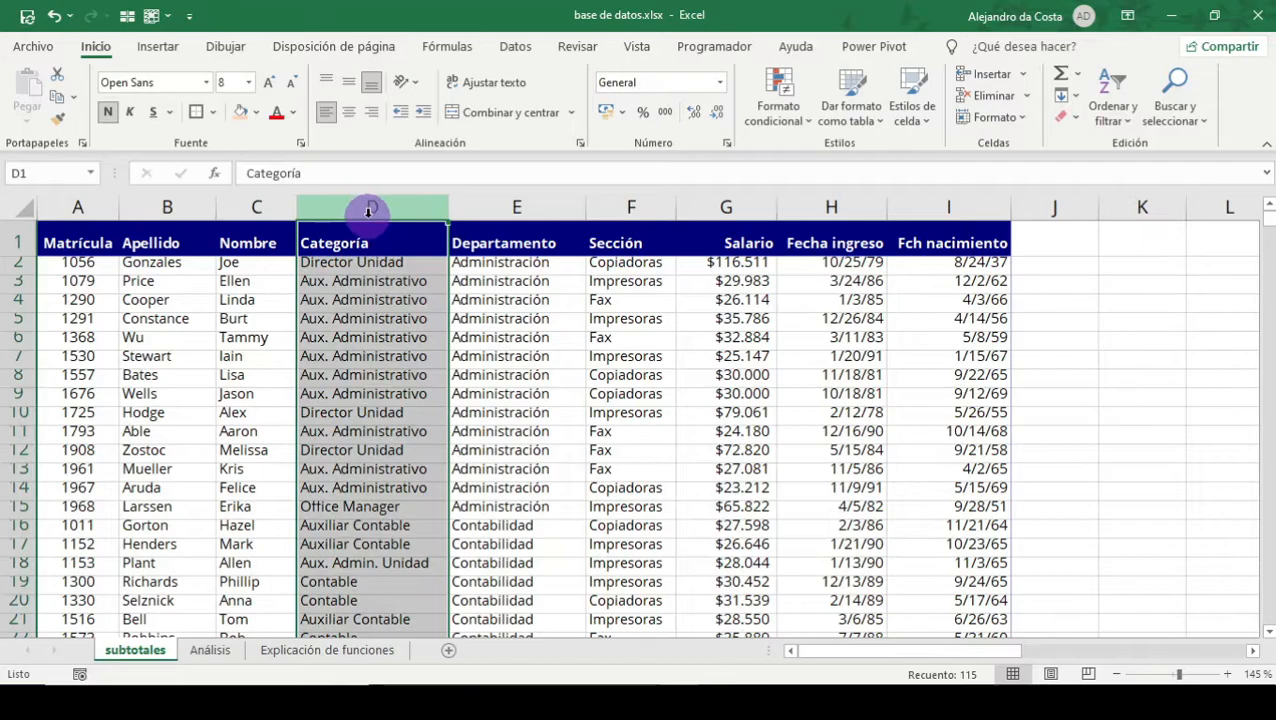
{"action": "scroll", "coordinate": [378, 357], "scroll_direction": "down", "scroll_amount": 3}
{"action": "scroll", "coordinate": [378, 357], "scroll_direction": "down", "scroll_amount": 6}
{"action": "scroll", "coordinate": [378, 357], "scroll_direction": "up", "scroll_amount": 8}
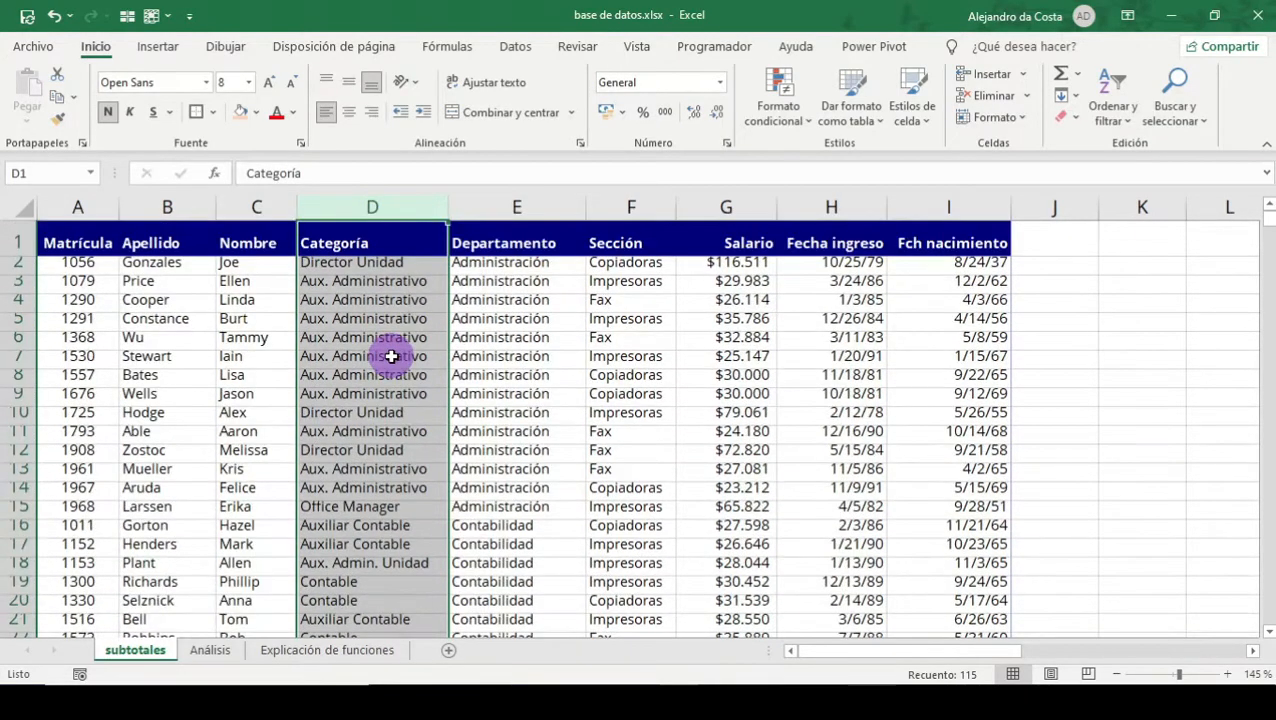
{"action": "left_click", "coordinate": [1112, 106]}
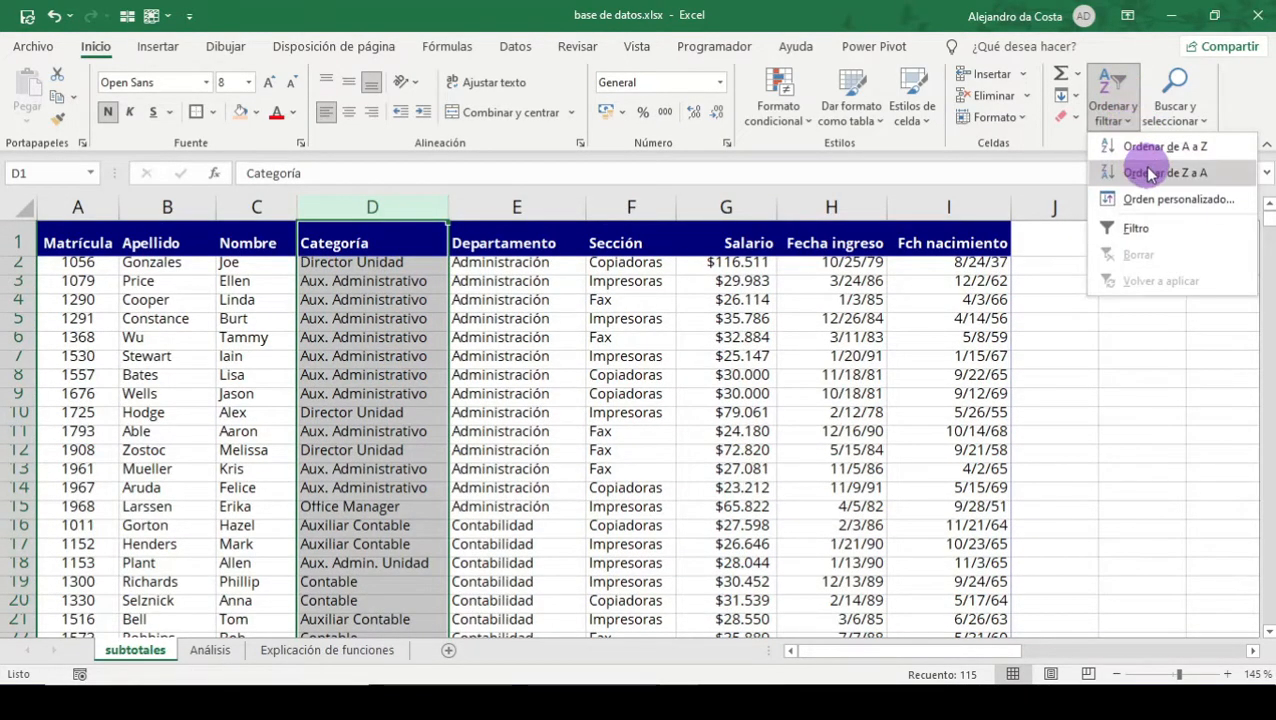
{"action": "left_click", "coordinate": [1135, 142]}
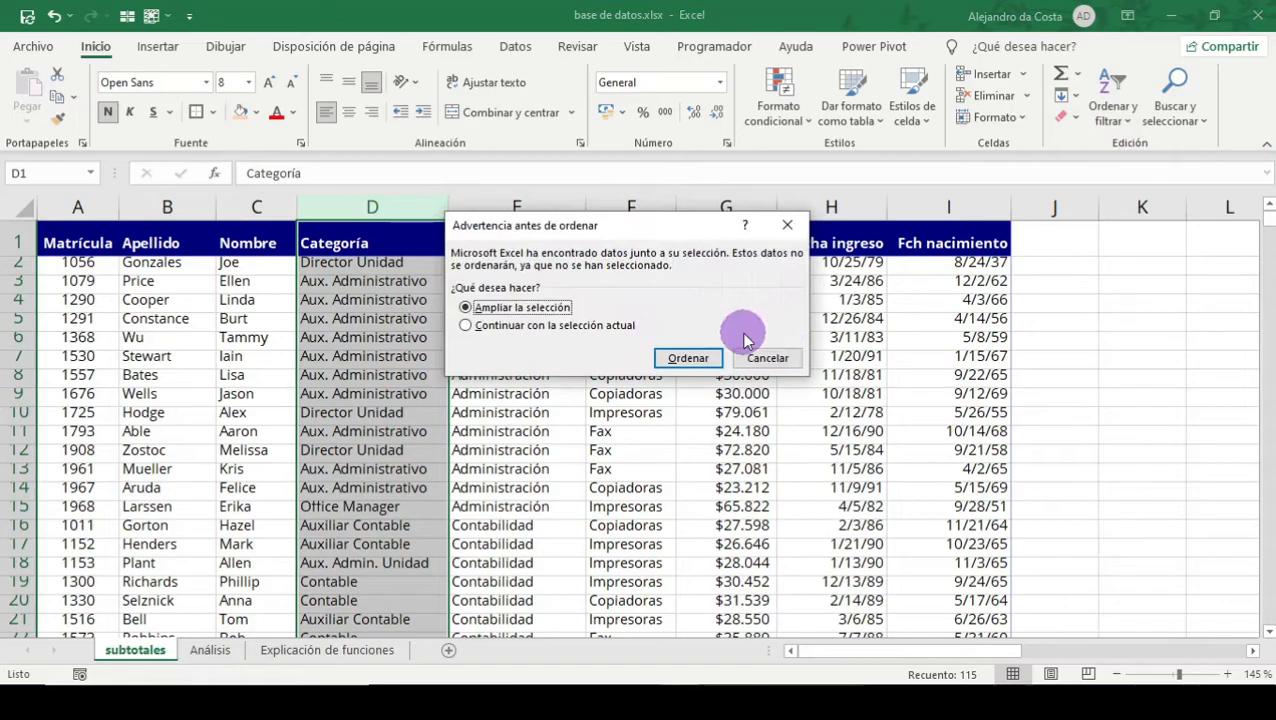
{"action": "left_click", "coordinate": [688, 358]}
Examine the Ing. Software rows in subtotales and check which of them belong to the Impresoras section
{"action": "left_click", "coordinate": [392, 374]}
{"action": "scroll", "coordinate": [385, 410], "scroll_direction": "down", "scroll_amount": 20}
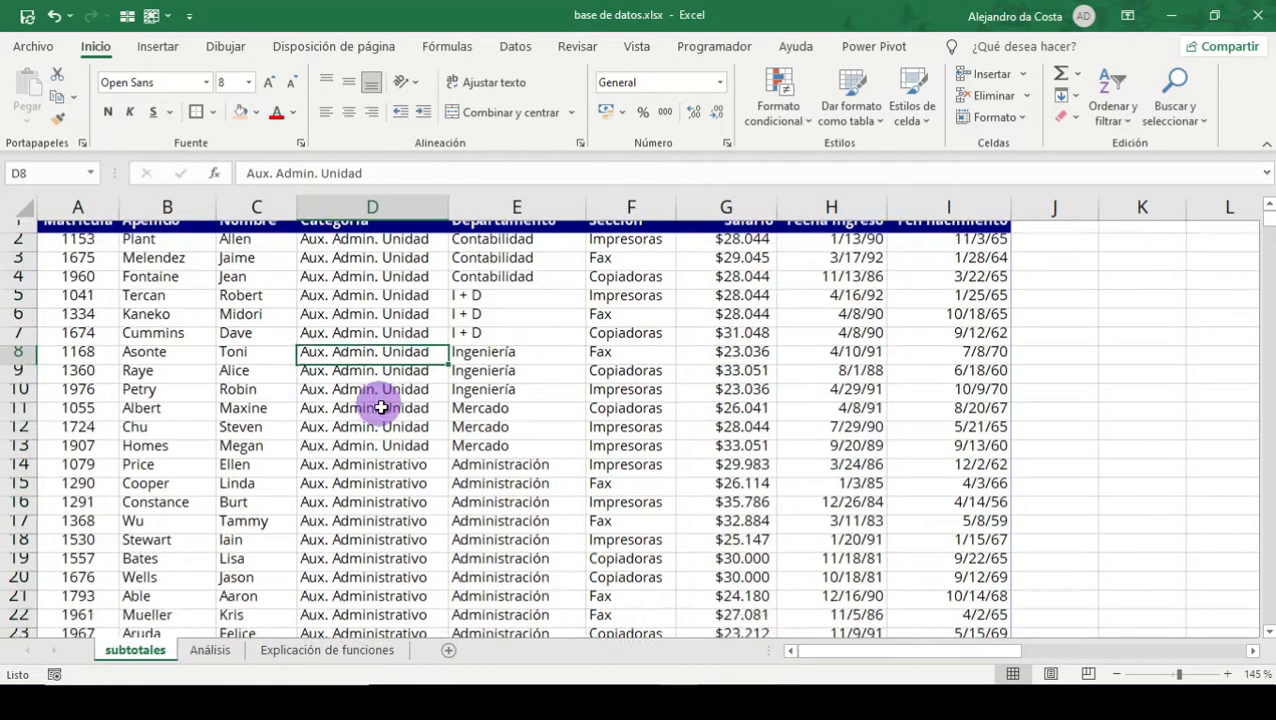
{"action": "scroll", "coordinate": [391, 423], "scroll_direction": "up", "scroll_amount": 5}
{"action": "left_click_drag", "start_coordinate": [340, 377], "coordinate": [373, 492]}
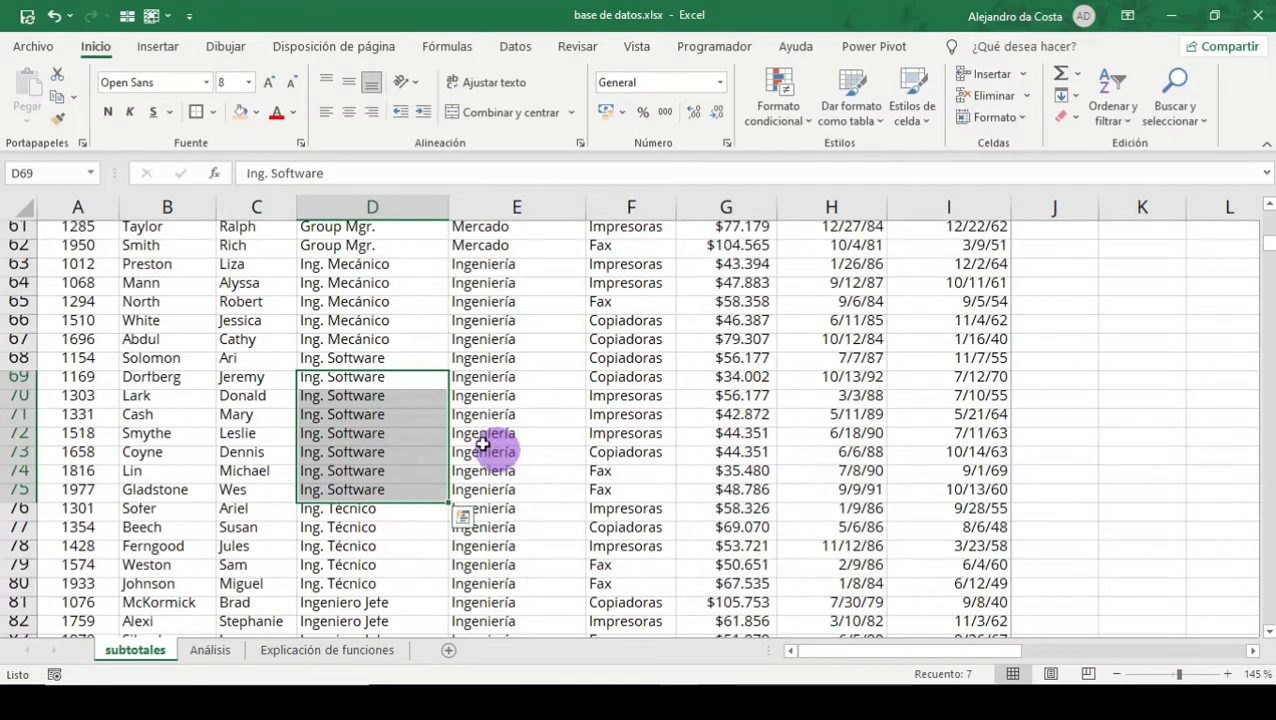
{"action": "left_click", "coordinate": [210, 660]}
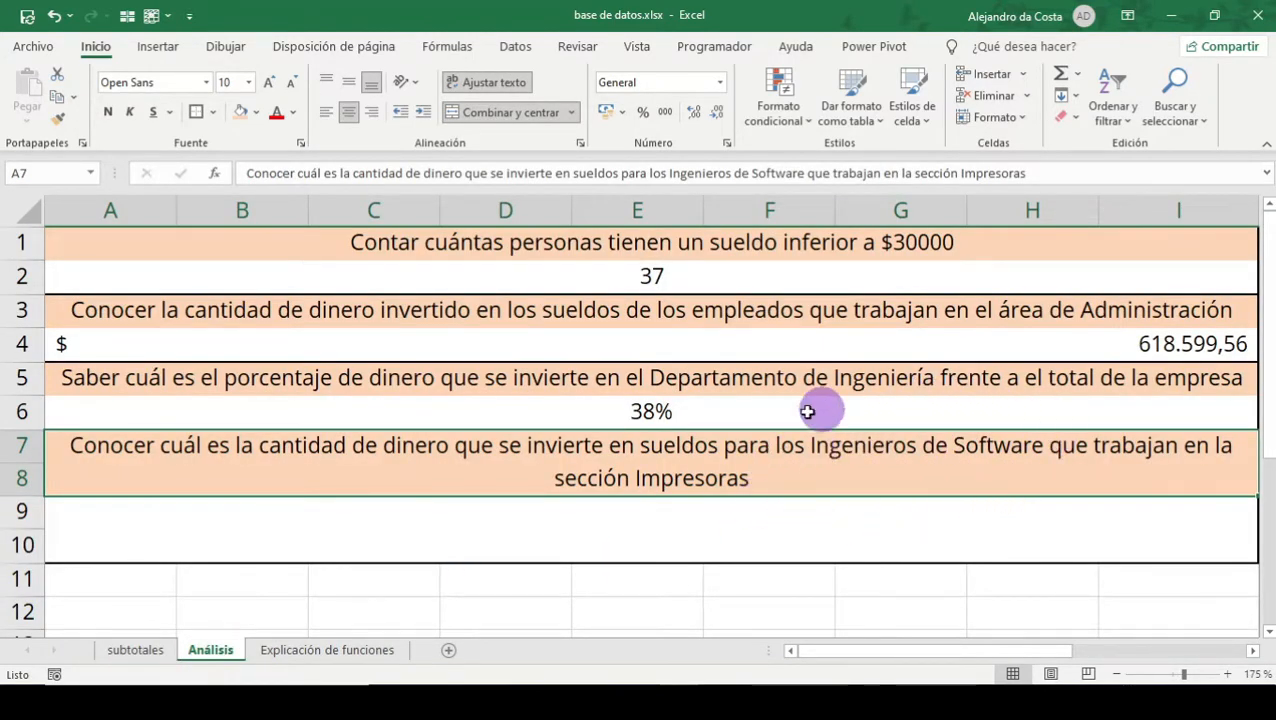
{"action": "left_click", "coordinate": [133, 650]}
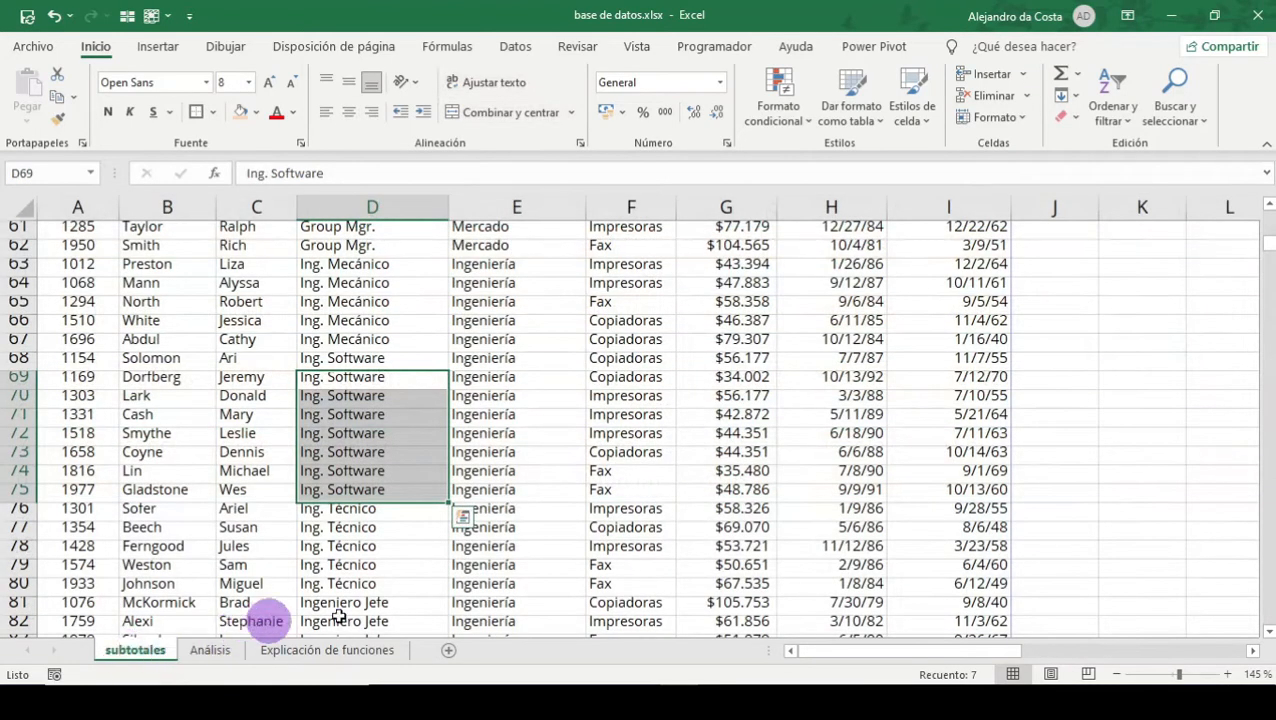
{"action": "left_click_drag", "start_coordinate": [632, 376], "coordinate": [631, 489]}
{"action": "left_click_drag", "start_coordinate": [630, 397], "coordinate": [630, 435]}
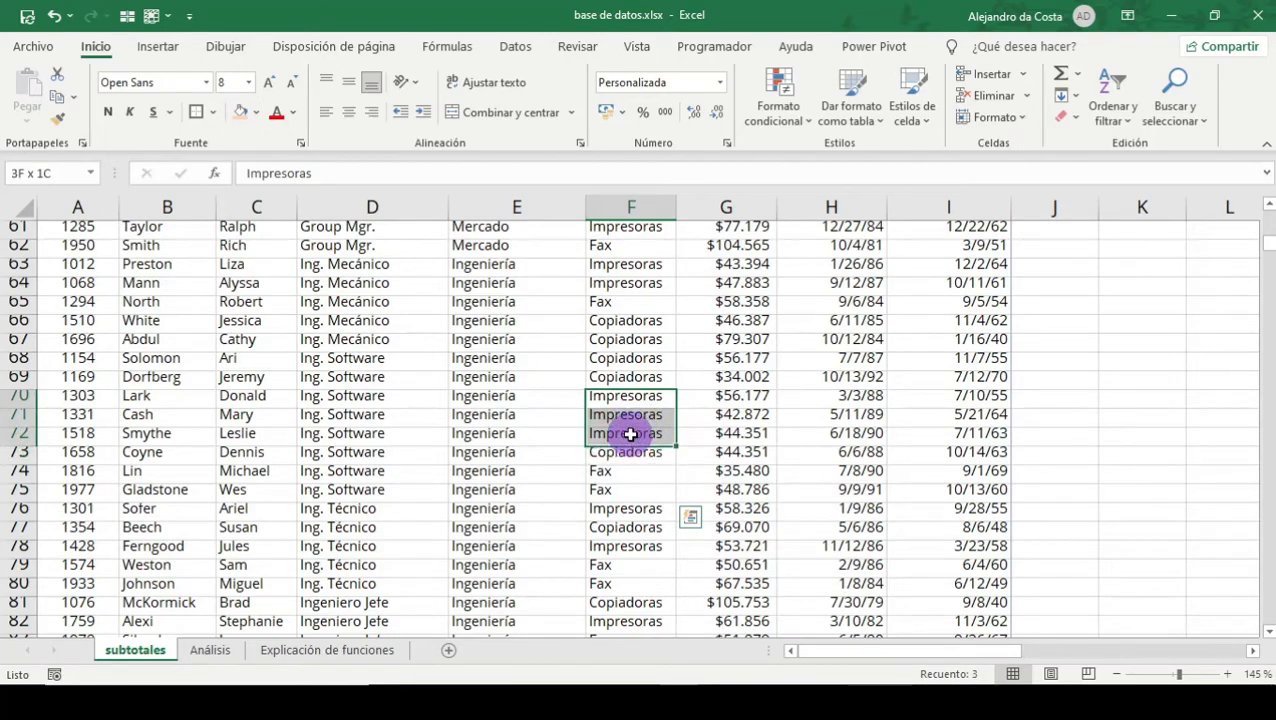
{"action": "left_click_drag", "start_coordinate": [373, 356], "coordinate": [404, 490]}
{"action": "left_click_drag", "start_coordinate": [612, 400], "coordinate": [620, 429]}
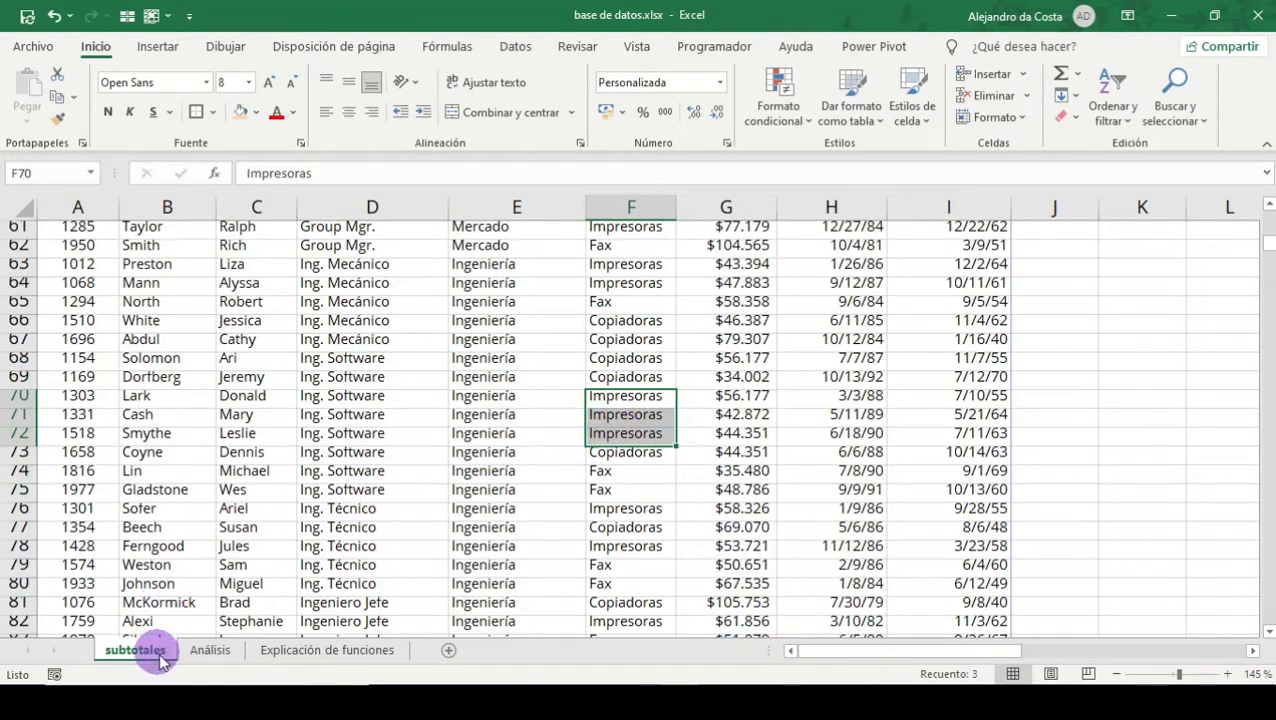
Start a SUMAR.SI.CONJUNTO formula in merged cell A9 of the Análisis sheet
{"action": "left_click", "coordinate": [196, 651]}
{"action": "left_click", "coordinate": [404, 548]}
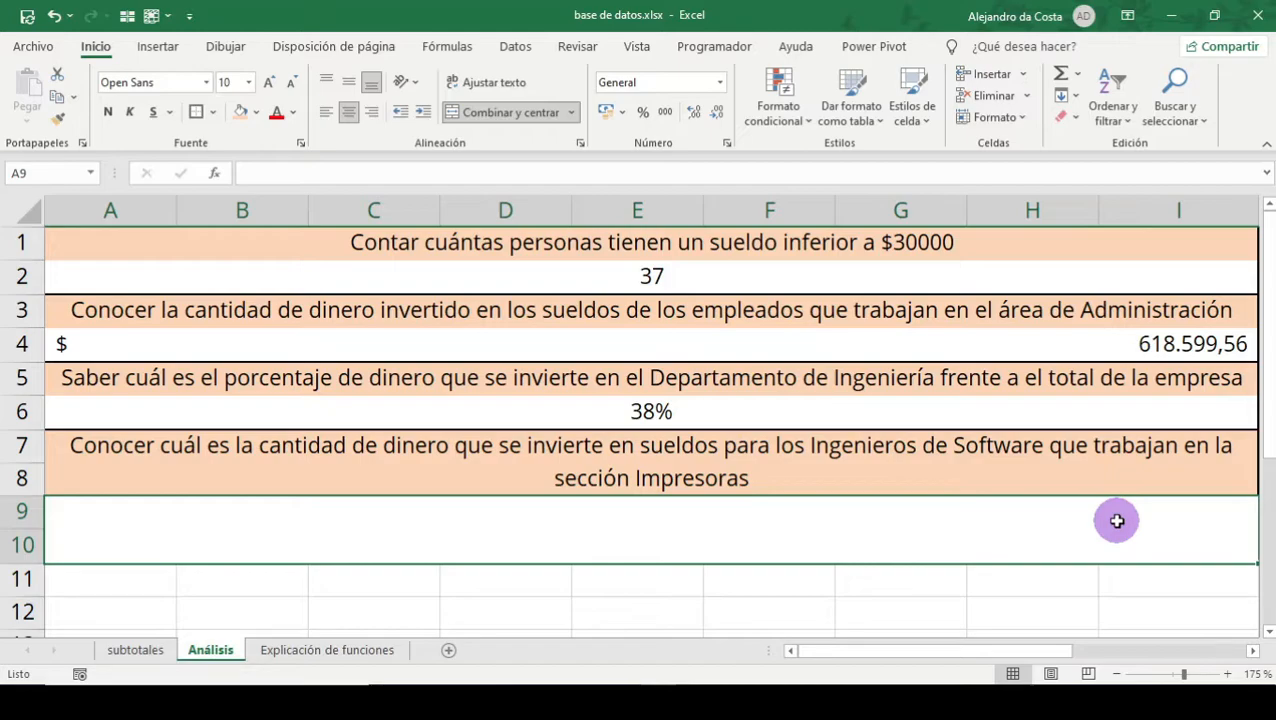
{"action": "type", "text": "=sumar.si"}
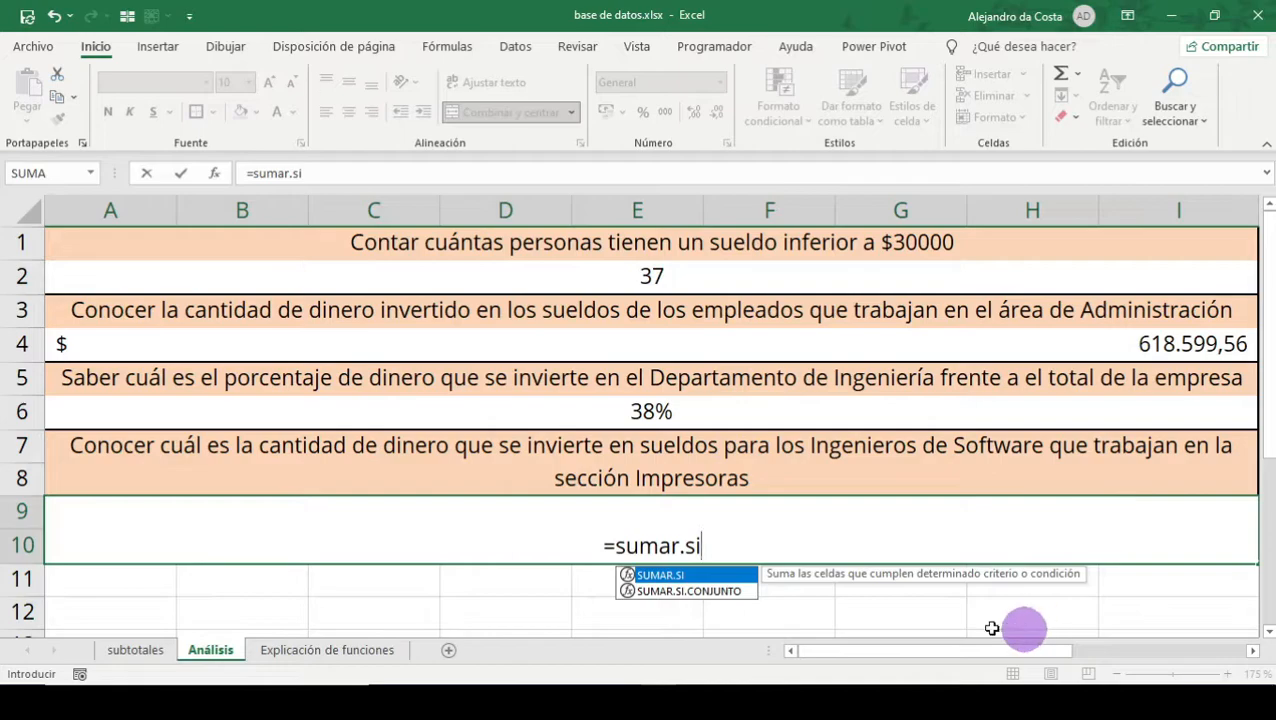
{"action": "left_click", "coordinate": [720, 592]}
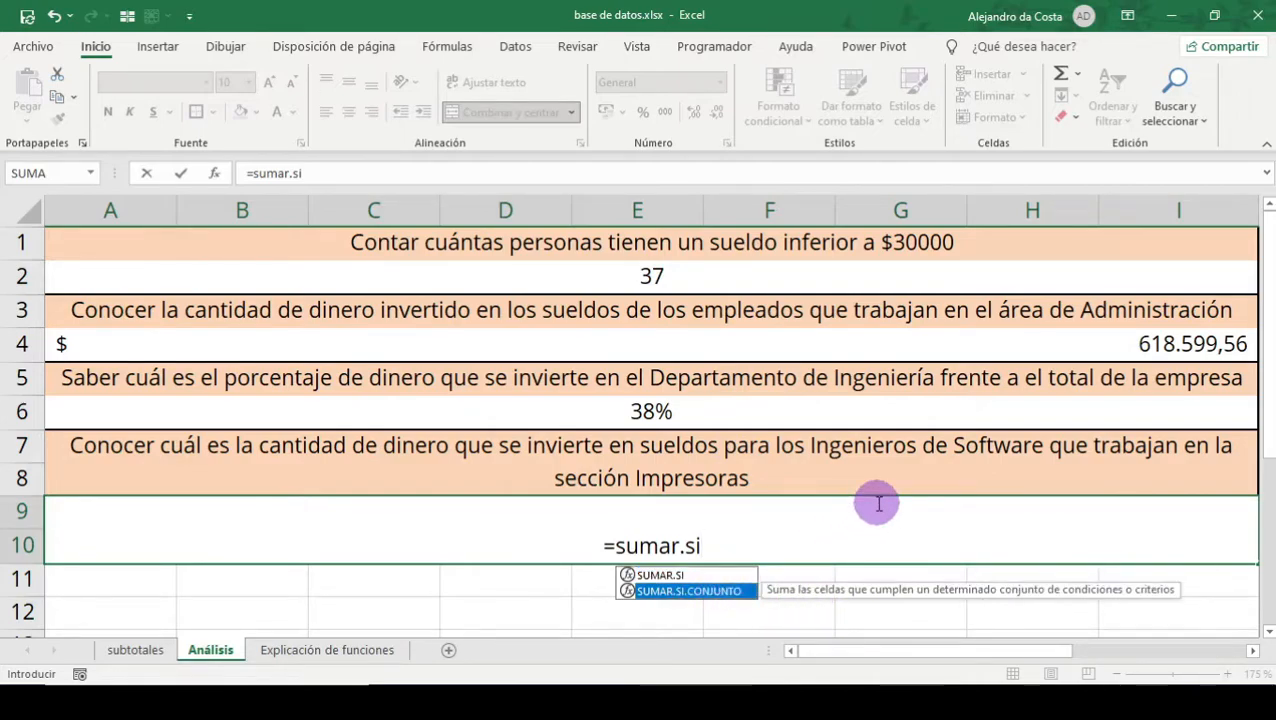
{"action": "left_click", "coordinate": [807, 549]}
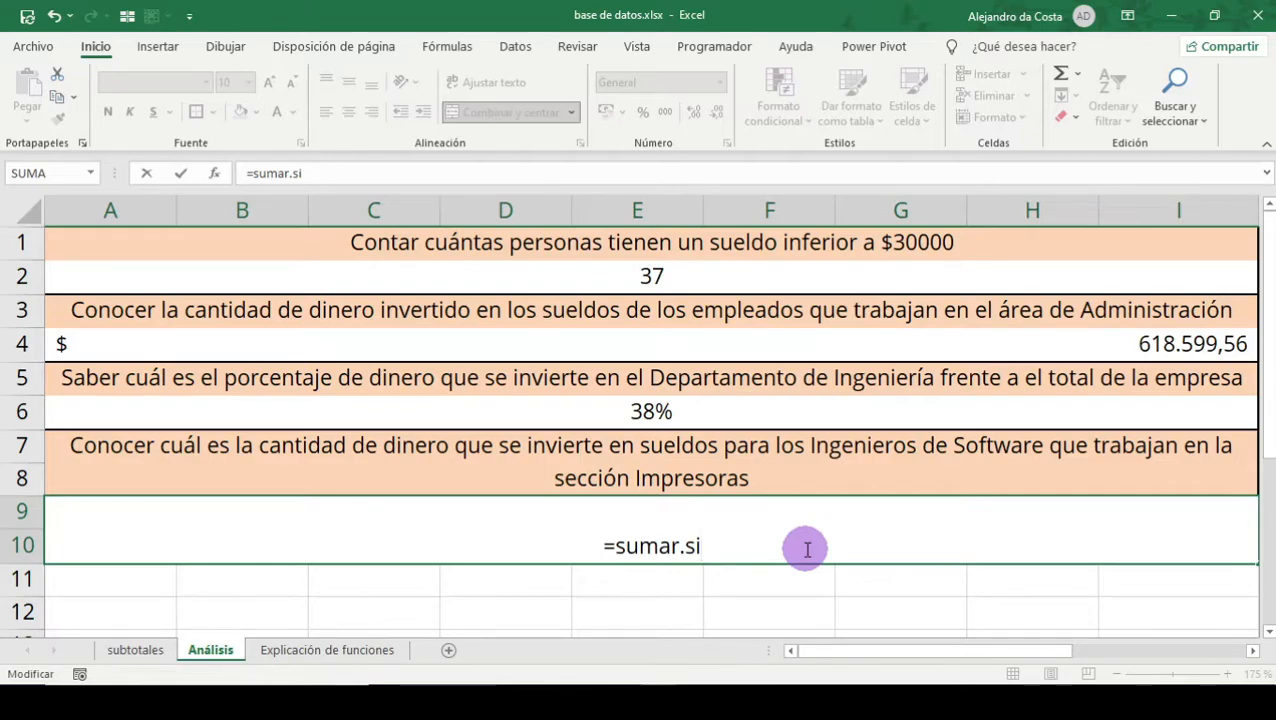
{"action": "type", "text": ".conju"}
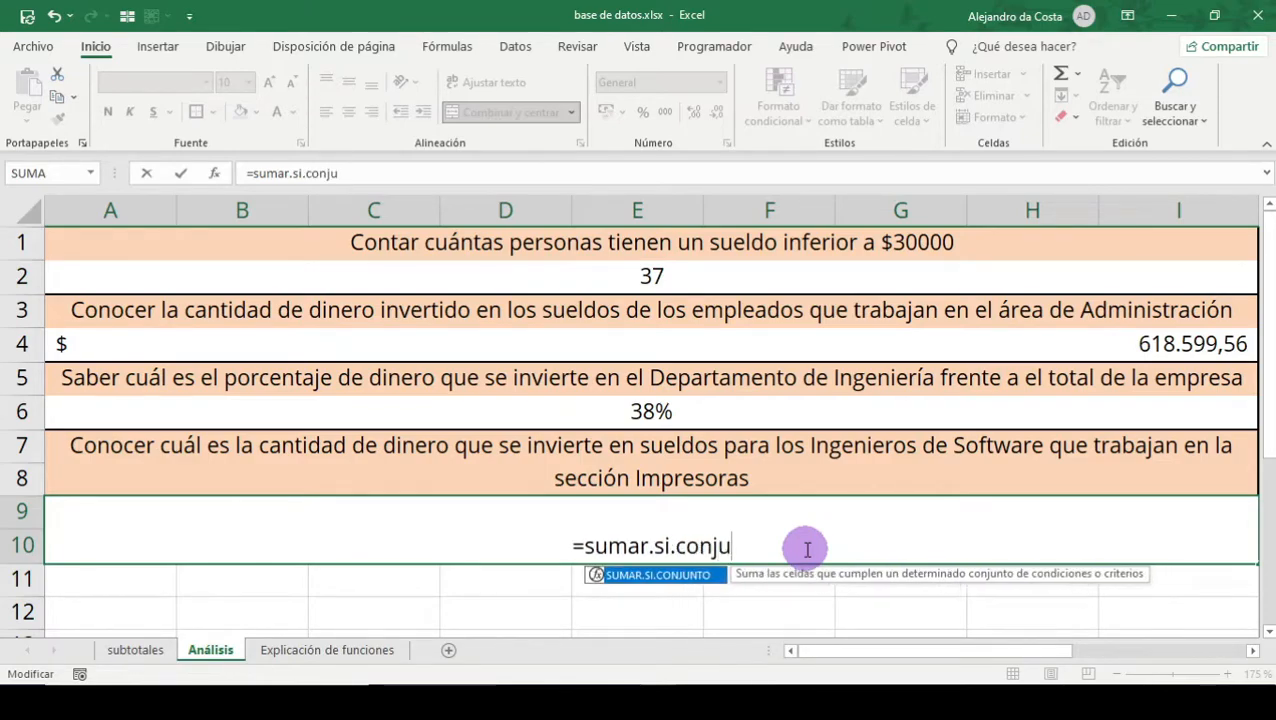
{"action": "type", "text": "nto"}
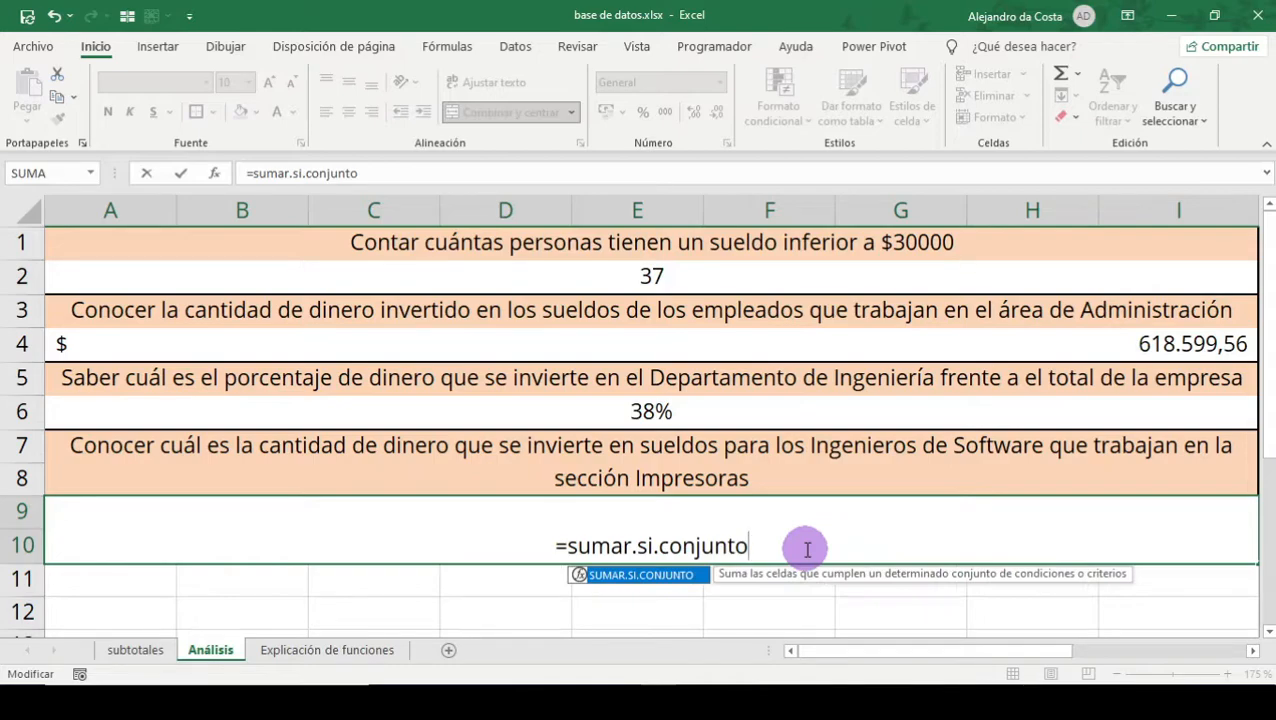
{"action": "type", "text": "("}
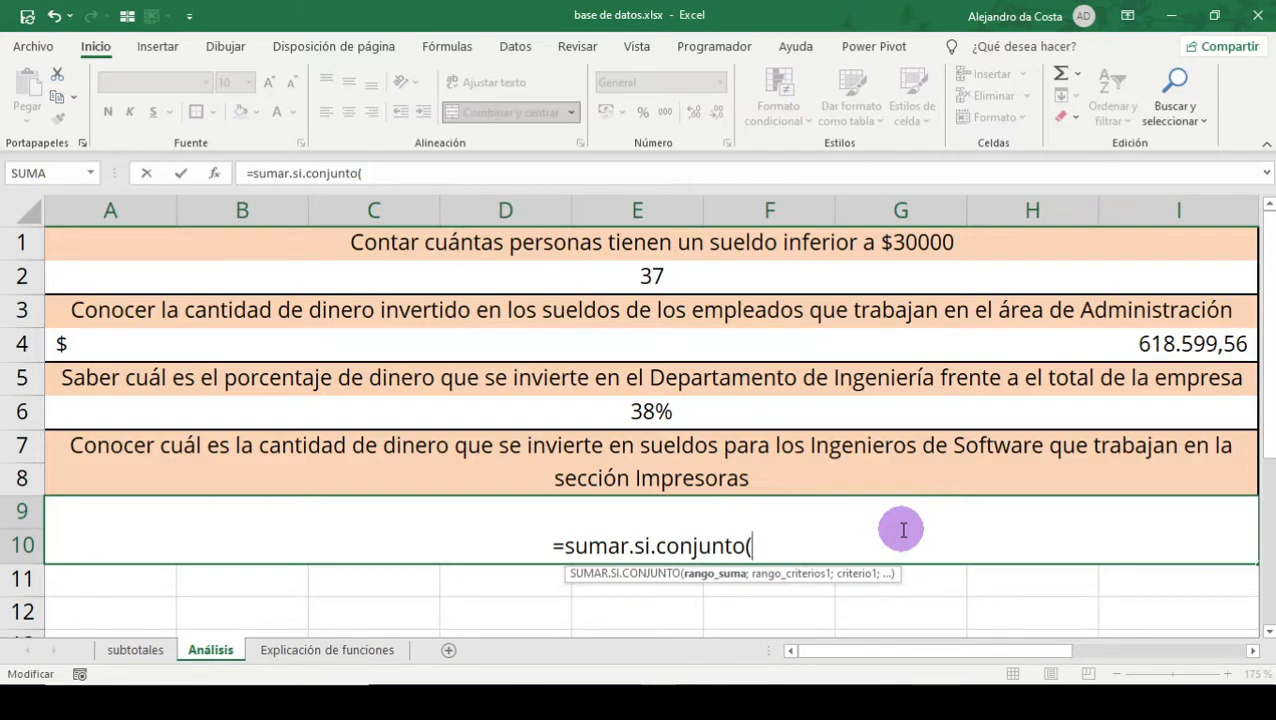
Set the Salario cells subtotales!G2:G115 as the sum range of the SUMAR.SI.CONJUNTO formula
{"action": "left_click", "coordinate": [137, 650]}
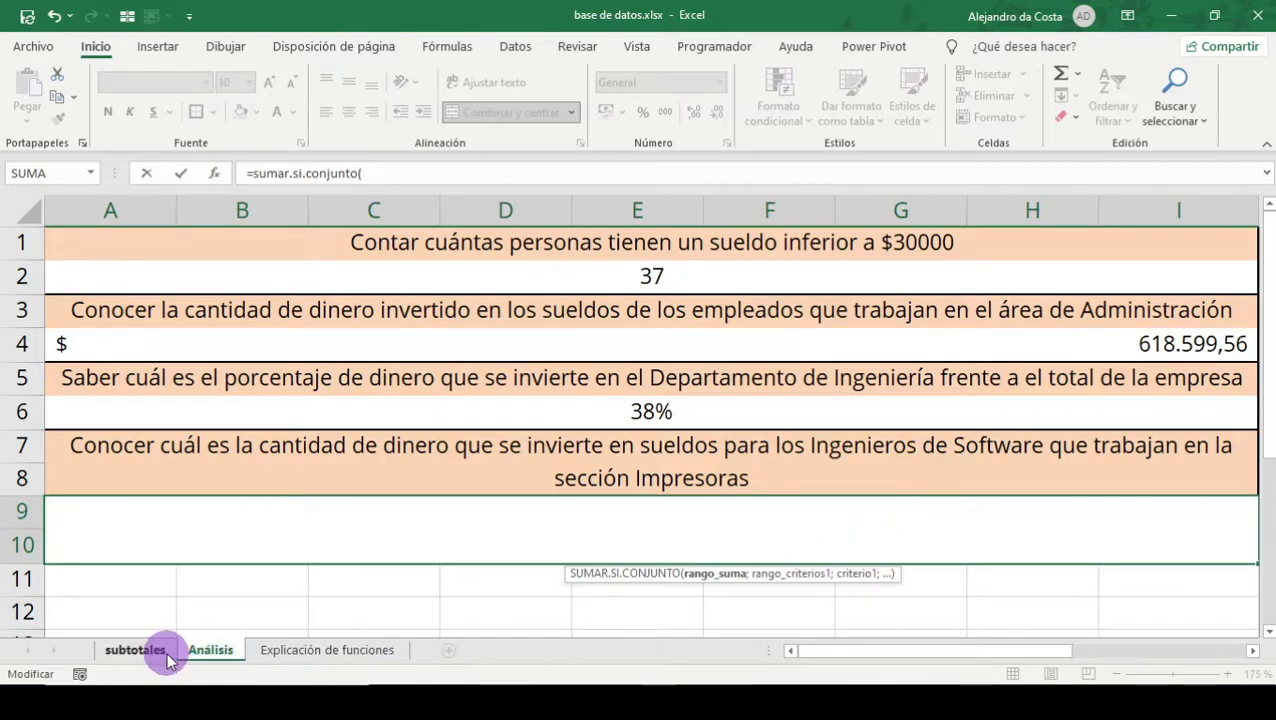
{"action": "left_click_drag", "start_coordinate": [728, 262], "coordinate": [752, 590]}
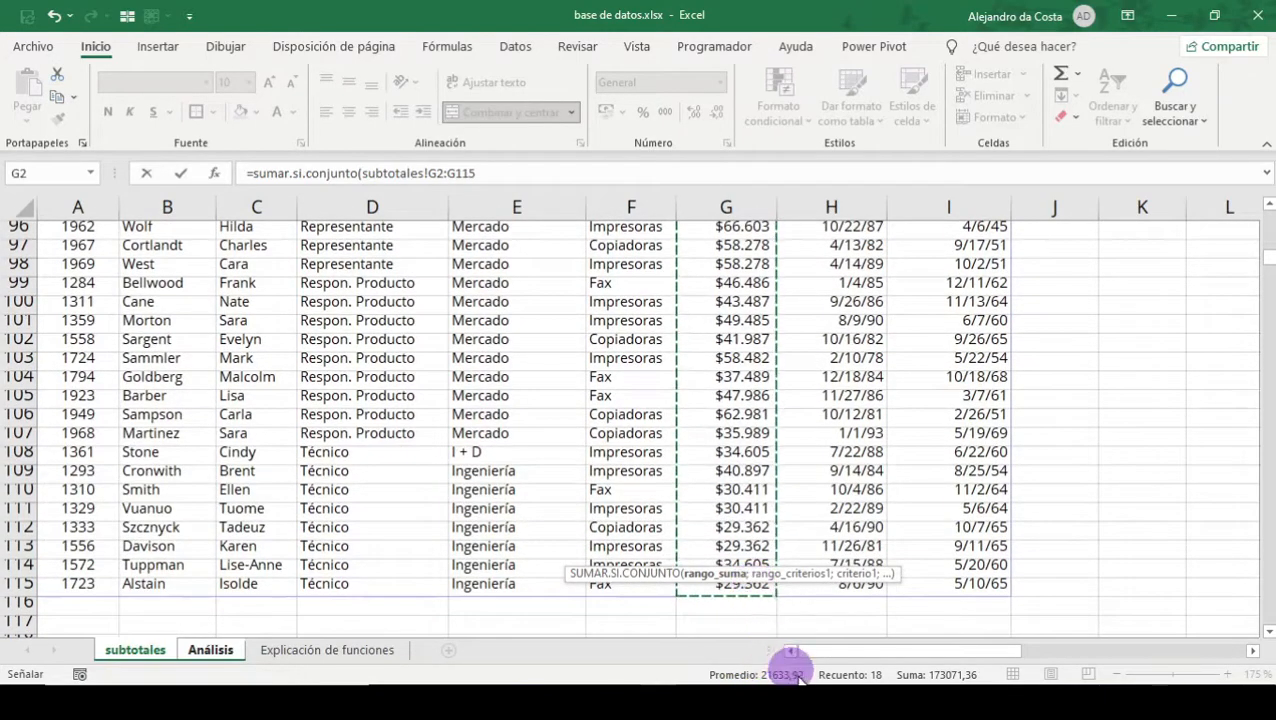
{"action": "type", "text": ";"}
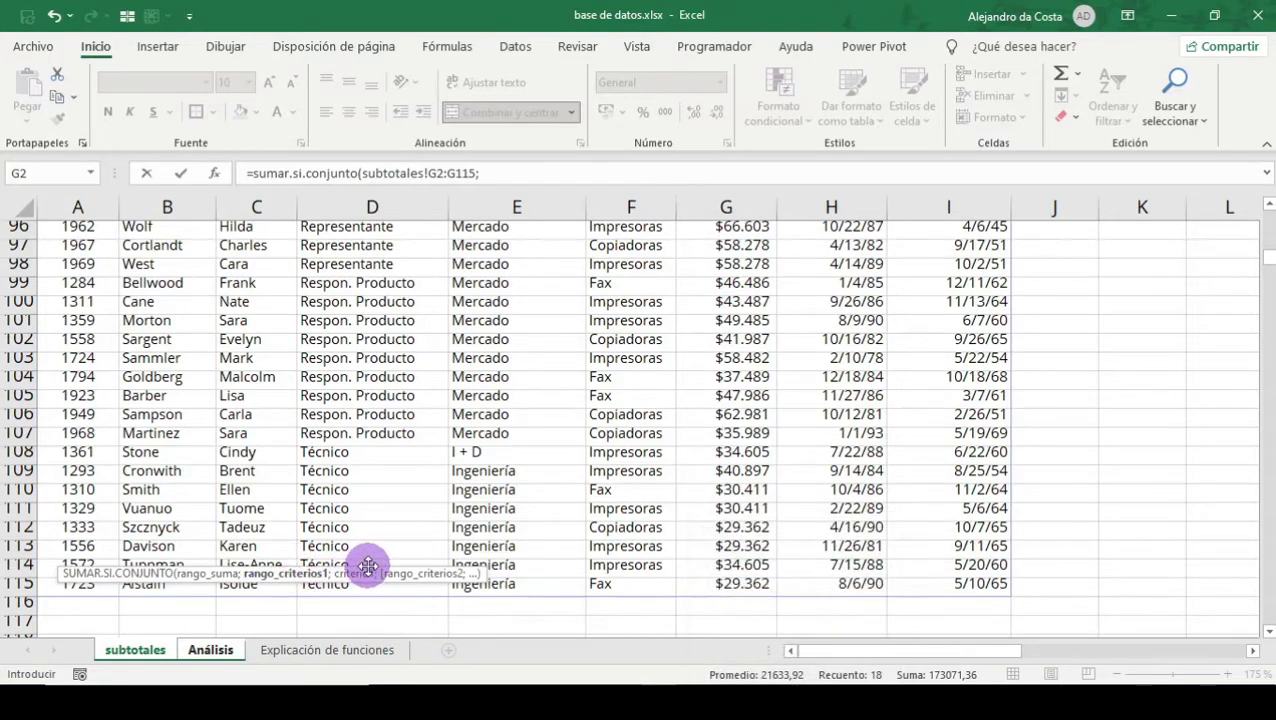
Add the Categoría cells subtotales!D2:D115 as the first criteria range, with the criterion "Ing. Software"
{"action": "left_click_drag", "start_coordinate": [356, 569], "coordinate": [608, 605]}
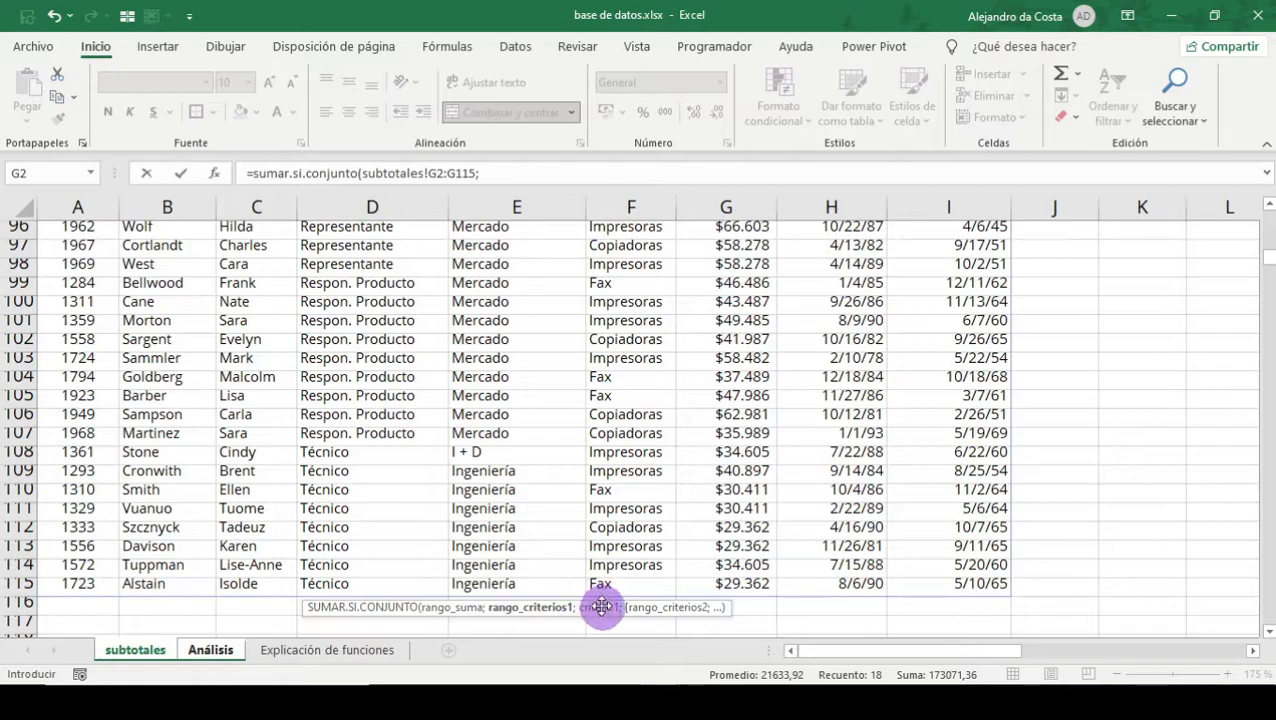
{"action": "scroll", "coordinate": [558, 478], "scroll_direction": "up", "scroll_amount": 20}
{"action": "scroll", "coordinate": [558, 478], "scroll_direction": "up", "scroll_amount": 10}
{"action": "left_click_drag", "start_coordinate": [389, 263], "coordinate": [372, 608]}
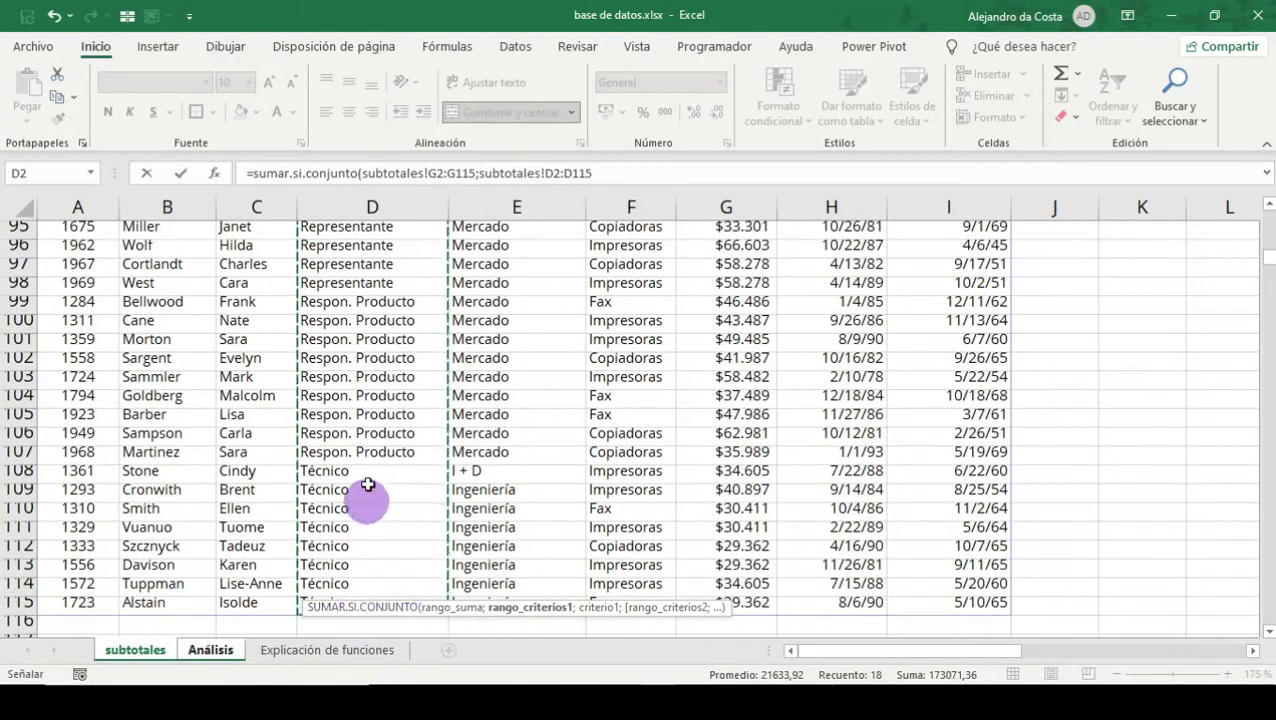
{"action": "scroll", "coordinate": [367, 496], "scroll_direction": "up", "scroll_amount": 12}
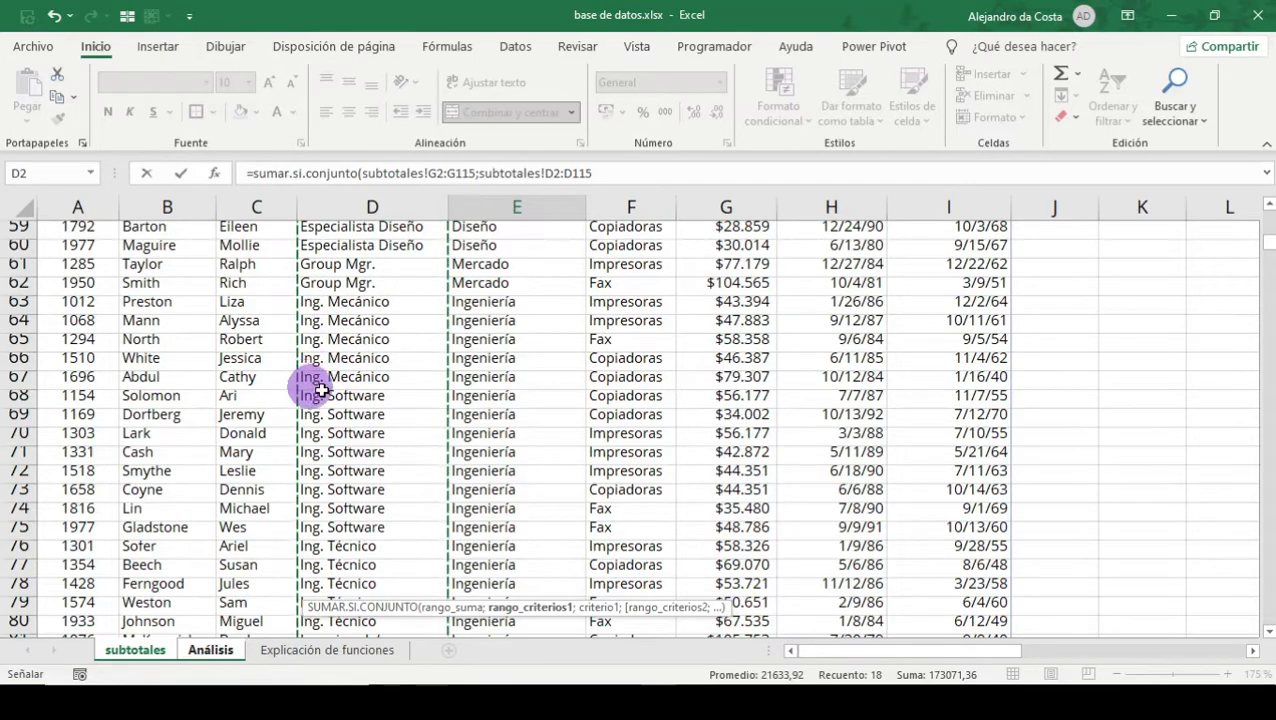
{"action": "left_click", "coordinate": [638, 180]}
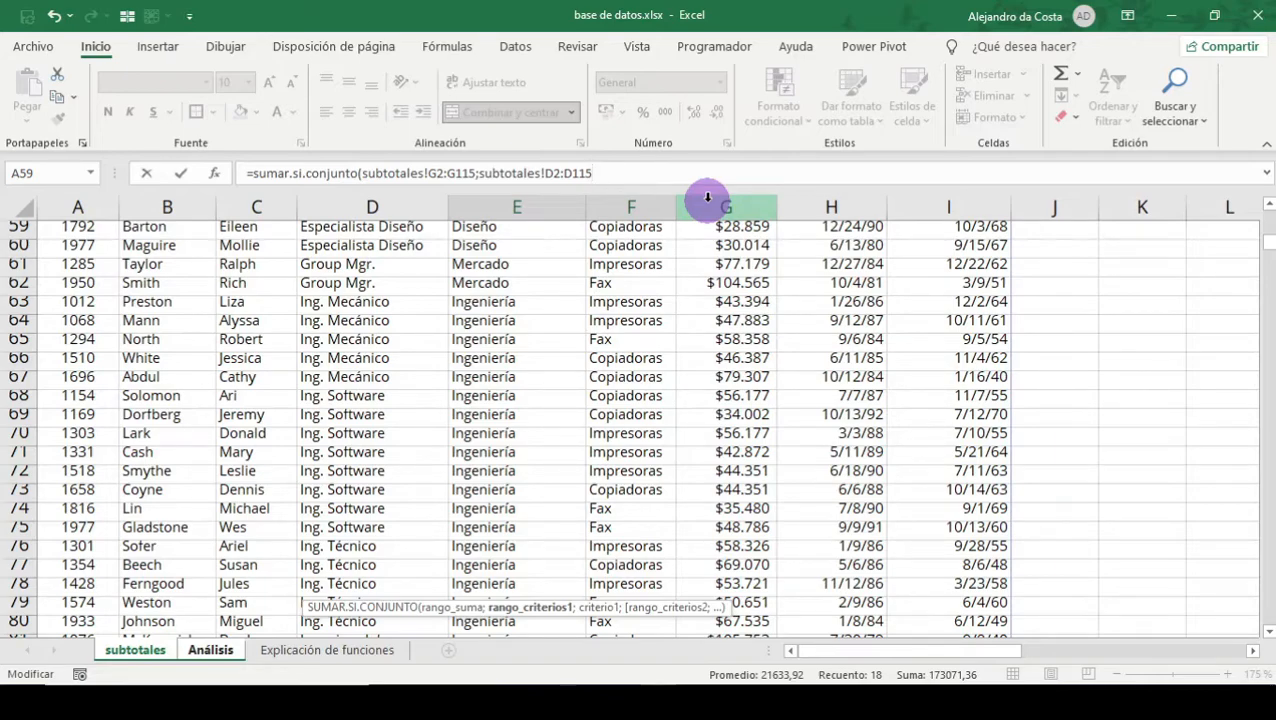
{"action": "type", "text": ";"}
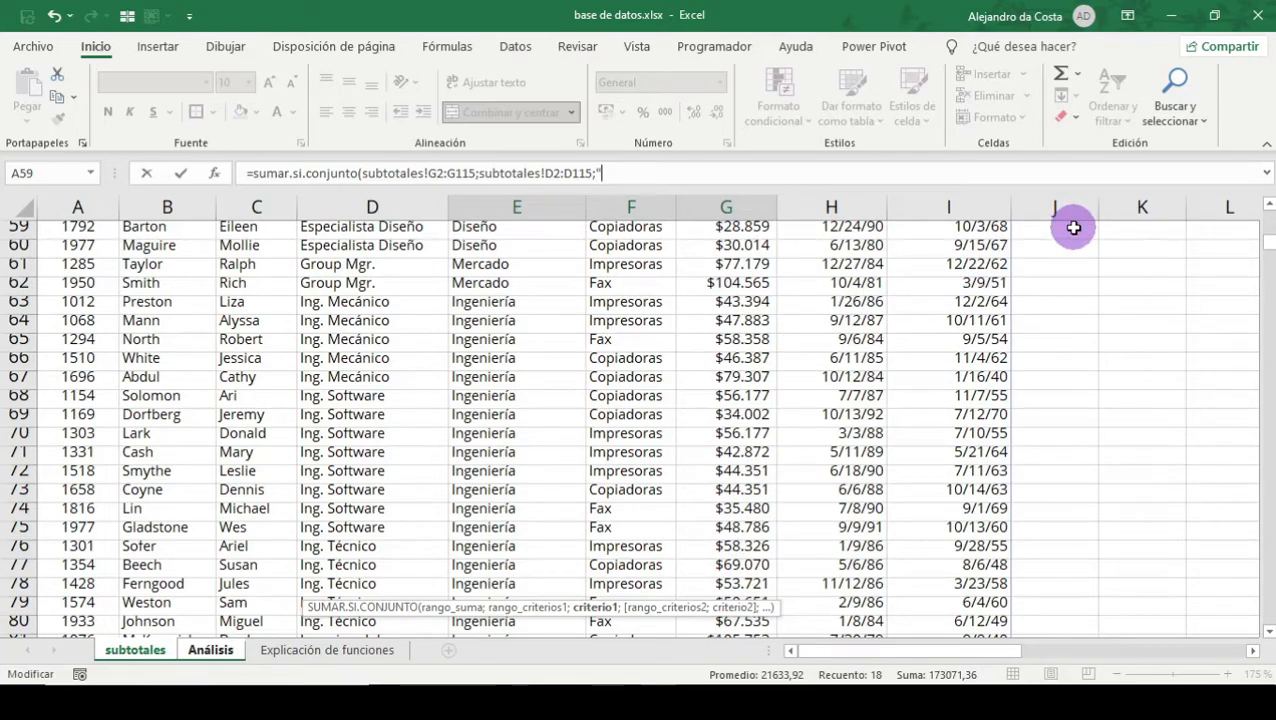
{"action": "type", "text": "Software"}
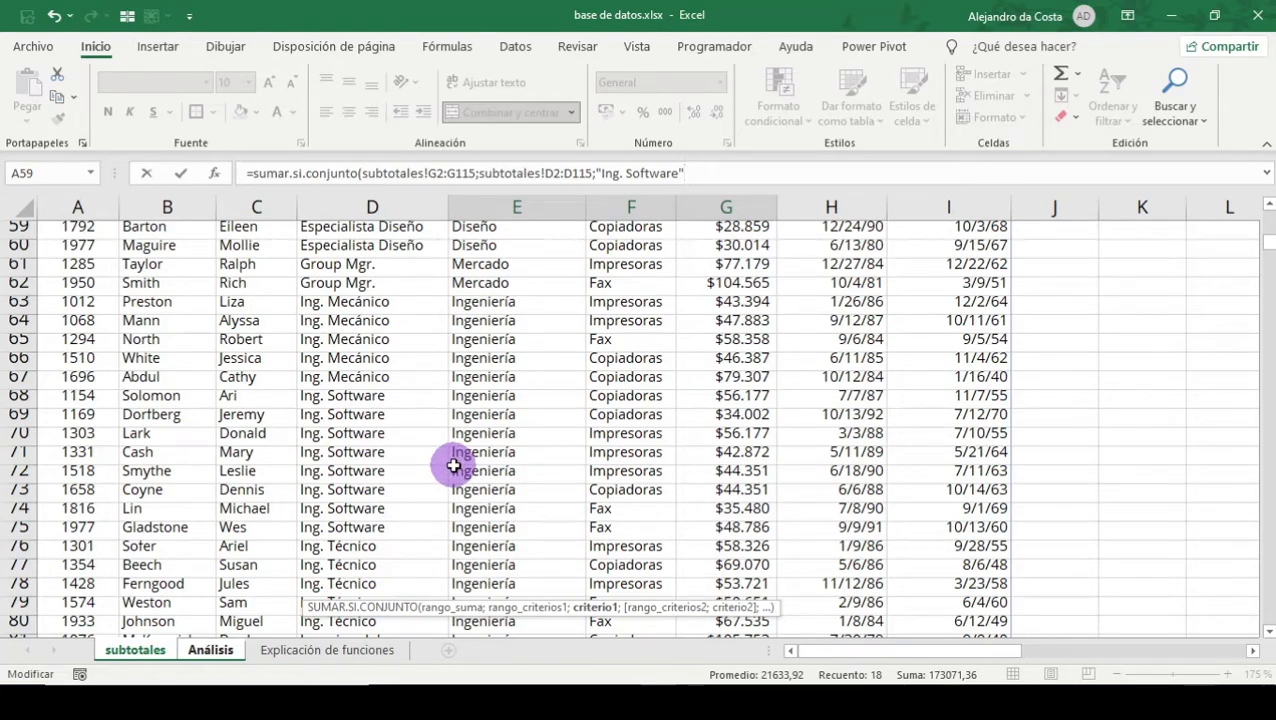
Add the Sección cells subtotales!F2:F115 with the criterion "Impresoras" as the second condition and complete the formula
{"action": "type", "text": ";"}
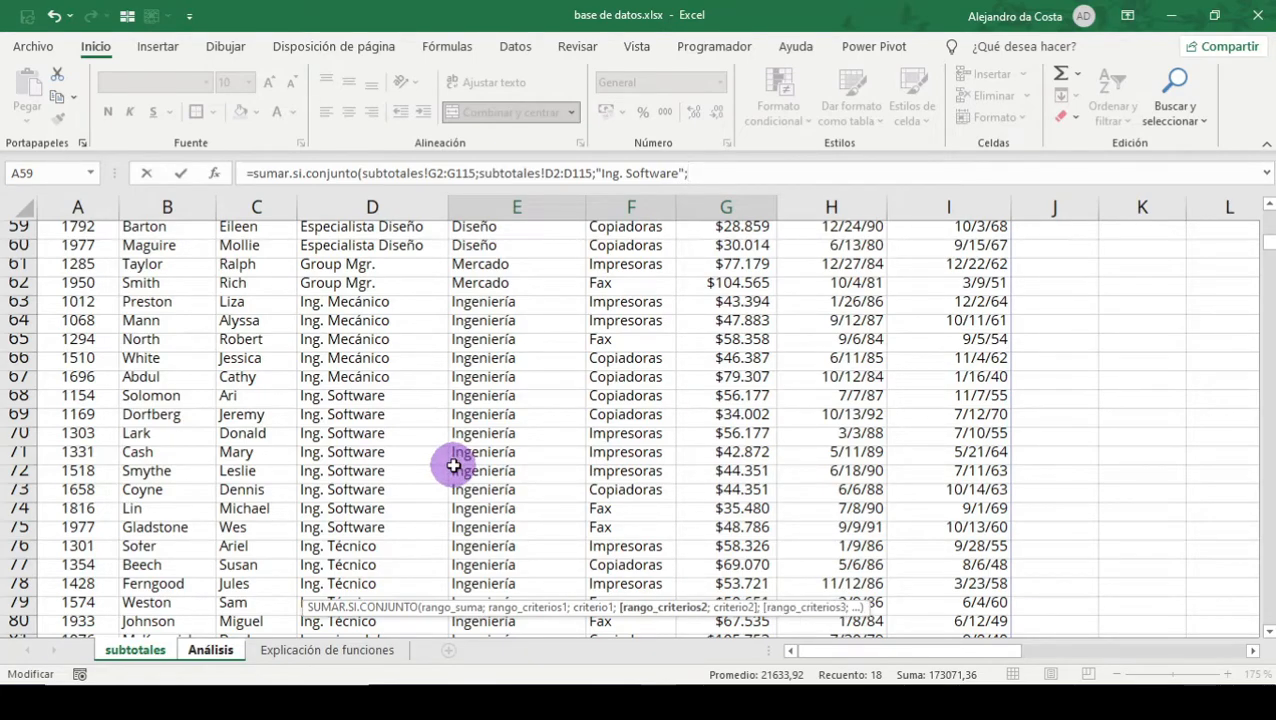
{"action": "scroll", "coordinate": [470, 475], "scroll_direction": "up", "scroll_amount": 18}
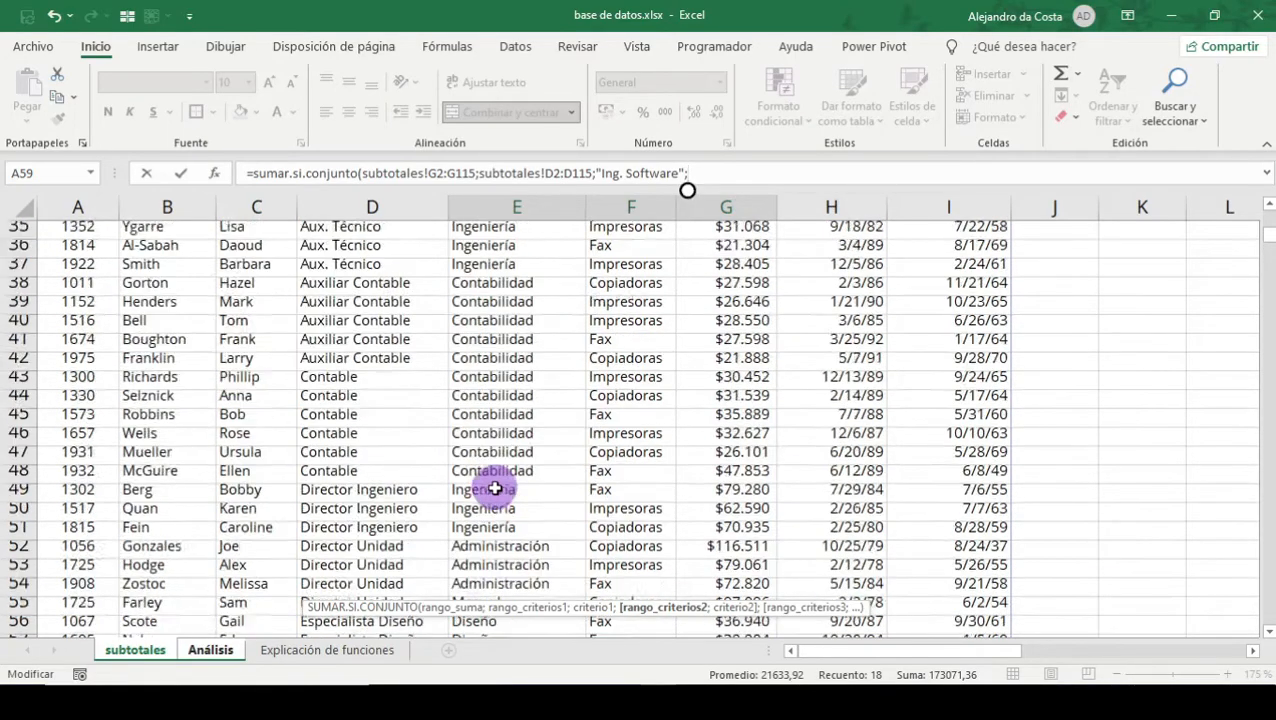
{"action": "scroll", "coordinate": [515, 509], "scroll_direction": "up", "scroll_amount": 2}
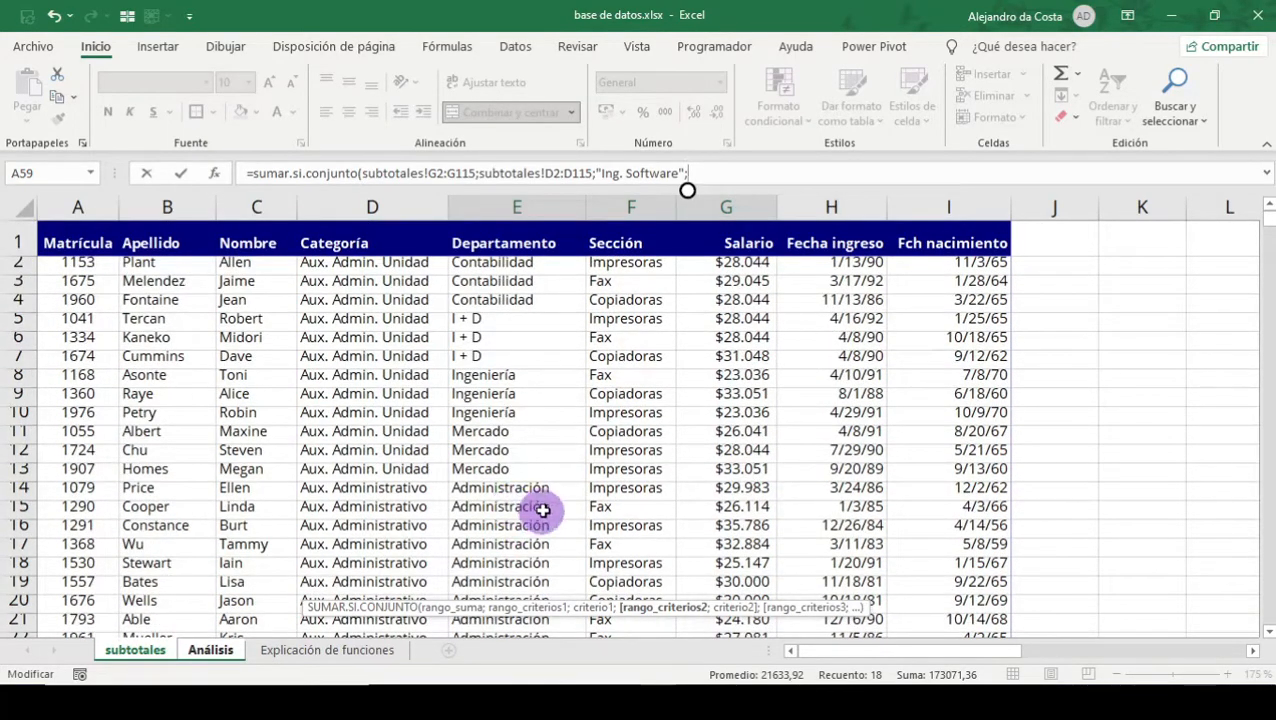
{"action": "left_click", "coordinate": [640, 266]}
{"action": "left_click_drag", "start_coordinate": [647, 274], "coordinate": [649, 600]}
{"action": "scroll", "coordinate": [715, 373], "scroll_direction": "up", "scroll_amount": 9}
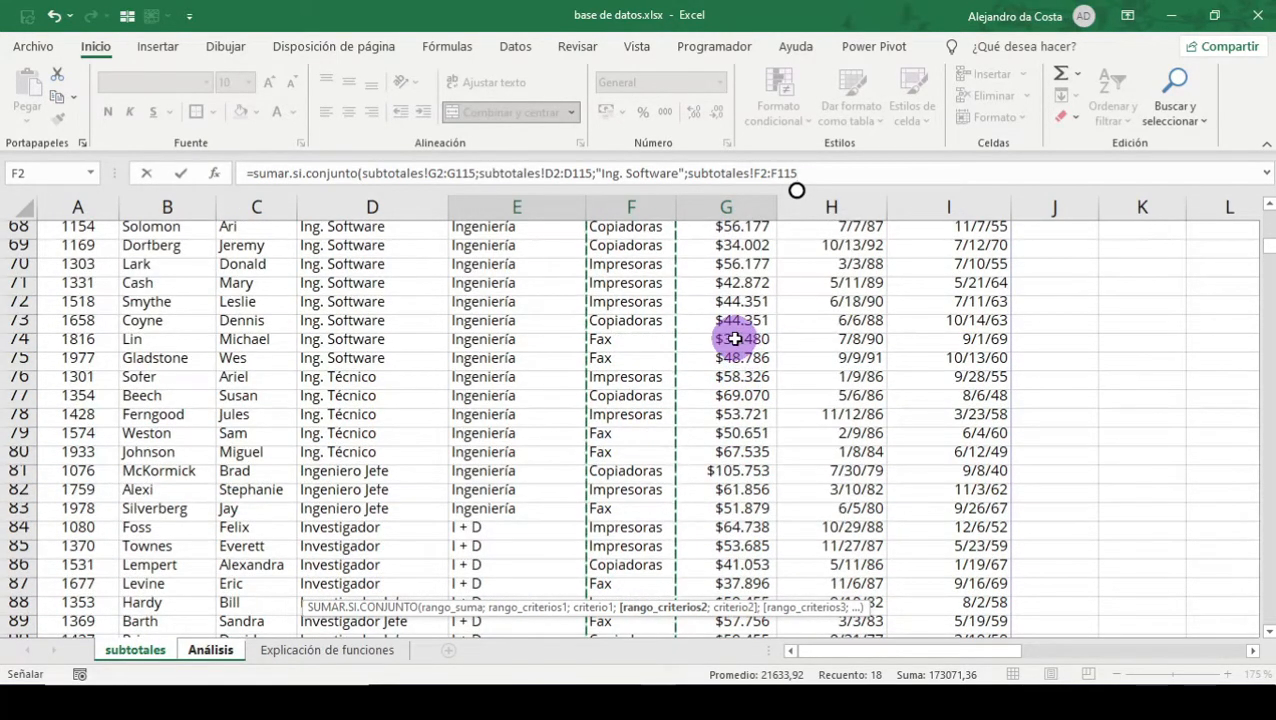
{"action": "scroll", "coordinate": [745, 348], "scroll_direction": "up", "scroll_amount": 16}
{"action": "scroll", "coordinate": [748, 378], "scroll_direction": "up", "scroll_amount": 7}
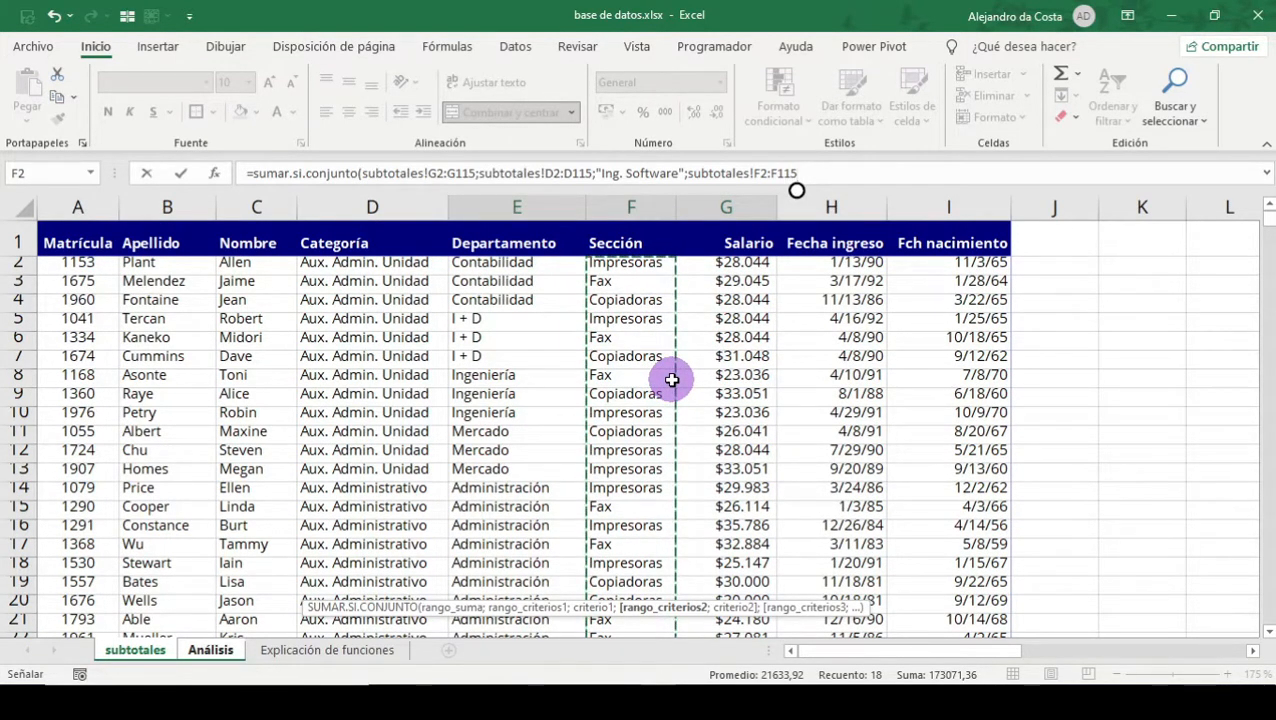
{"action": "scroll", "coordinate": [746, 404], "scroll_direction": "down", "scroll_amount": 16}
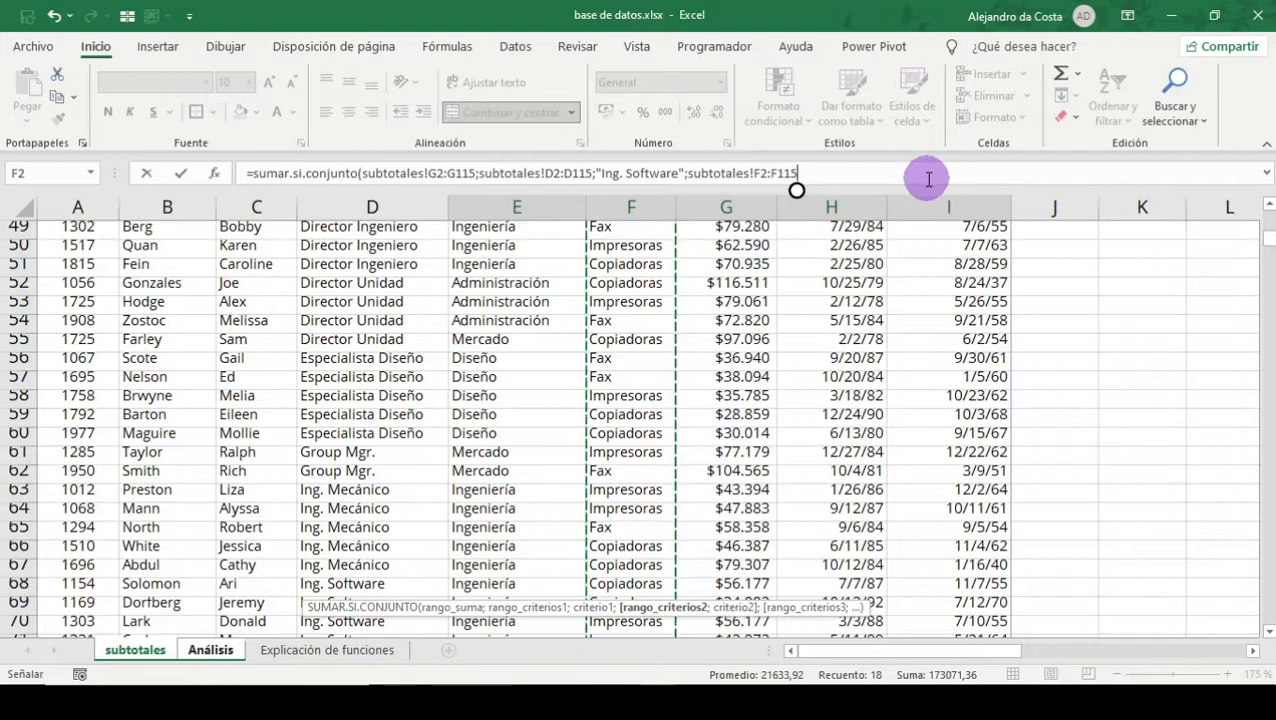
{"action": "type", "text": ";"}
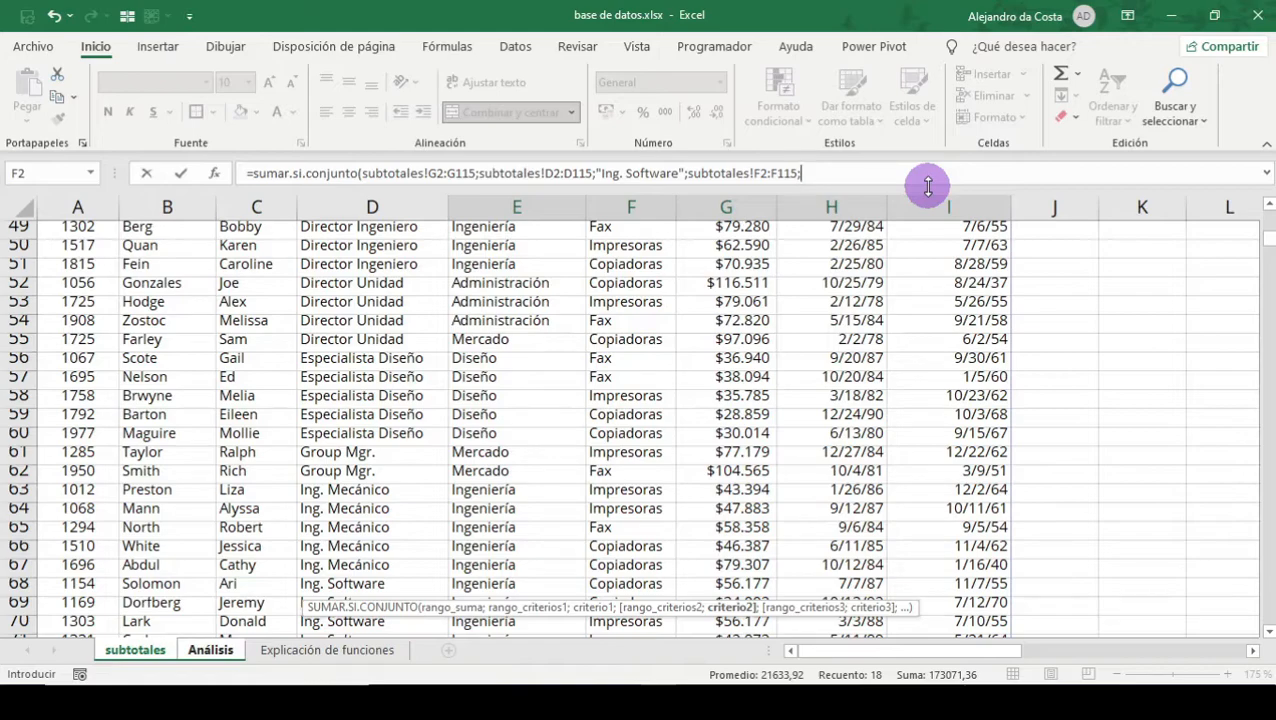
{"action": "type", "text": "\"Impresoras\")"}
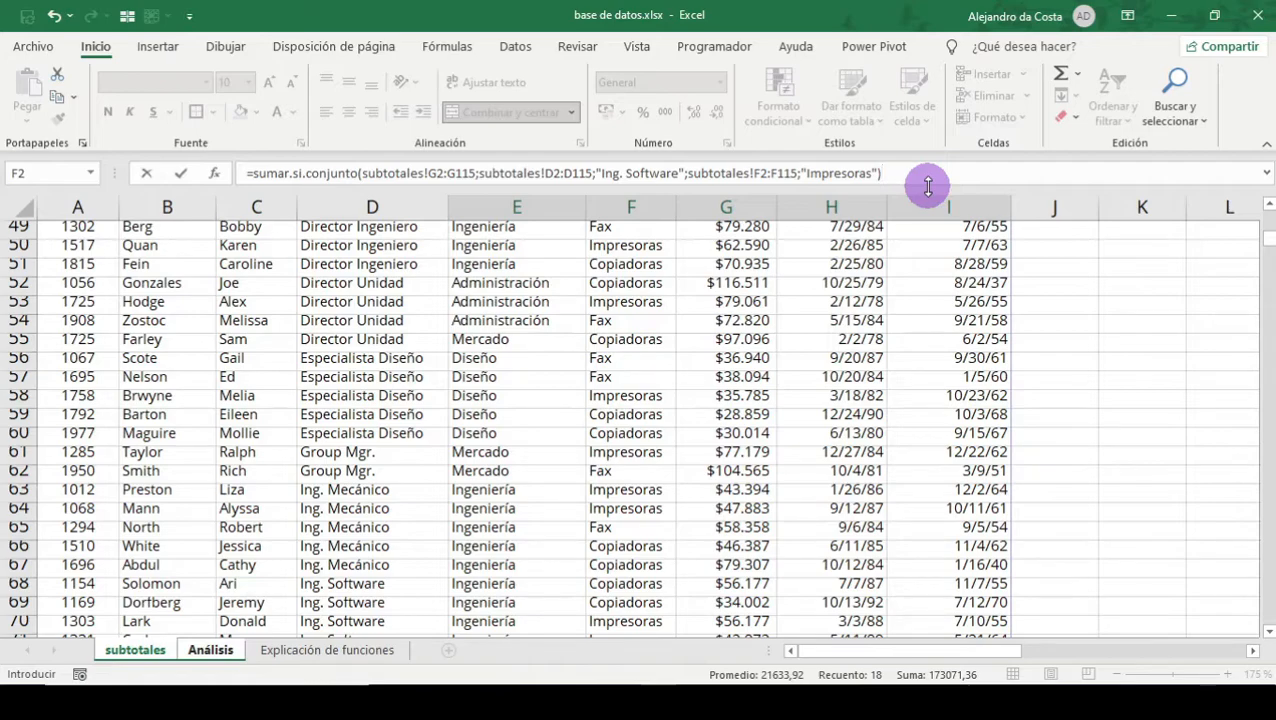
{"action": "key", "text": "Return"}
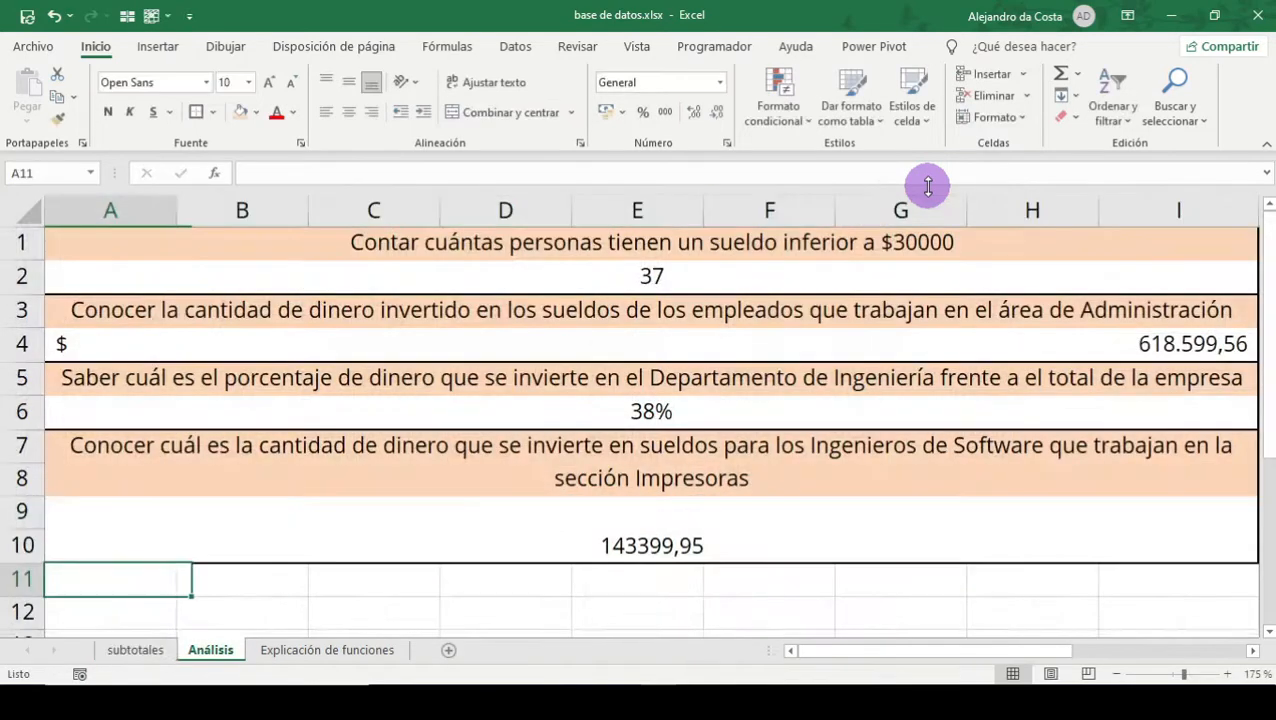
Centre the A9 result vertically and apply the $ Español (Argentina) accounting format to it
{"action": "left_click", "coordinate": [826, 546]}
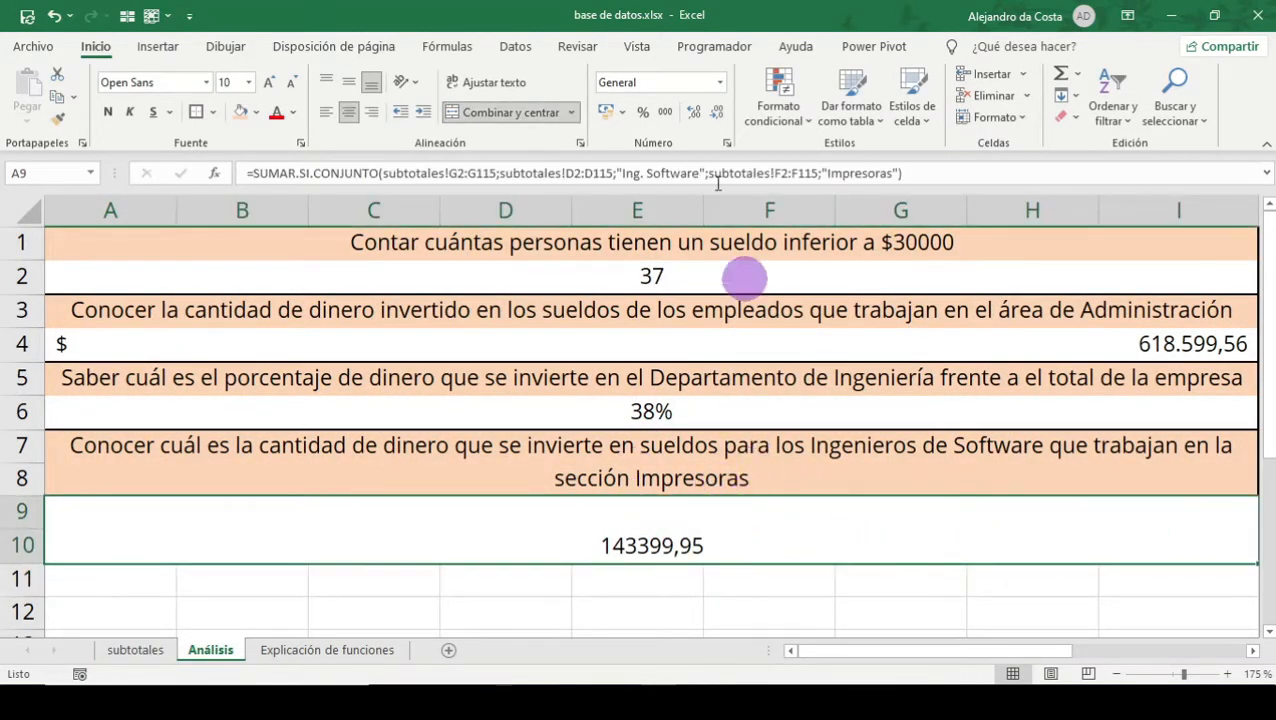
{"action": "left_click", "coordinate": [345, 86]}
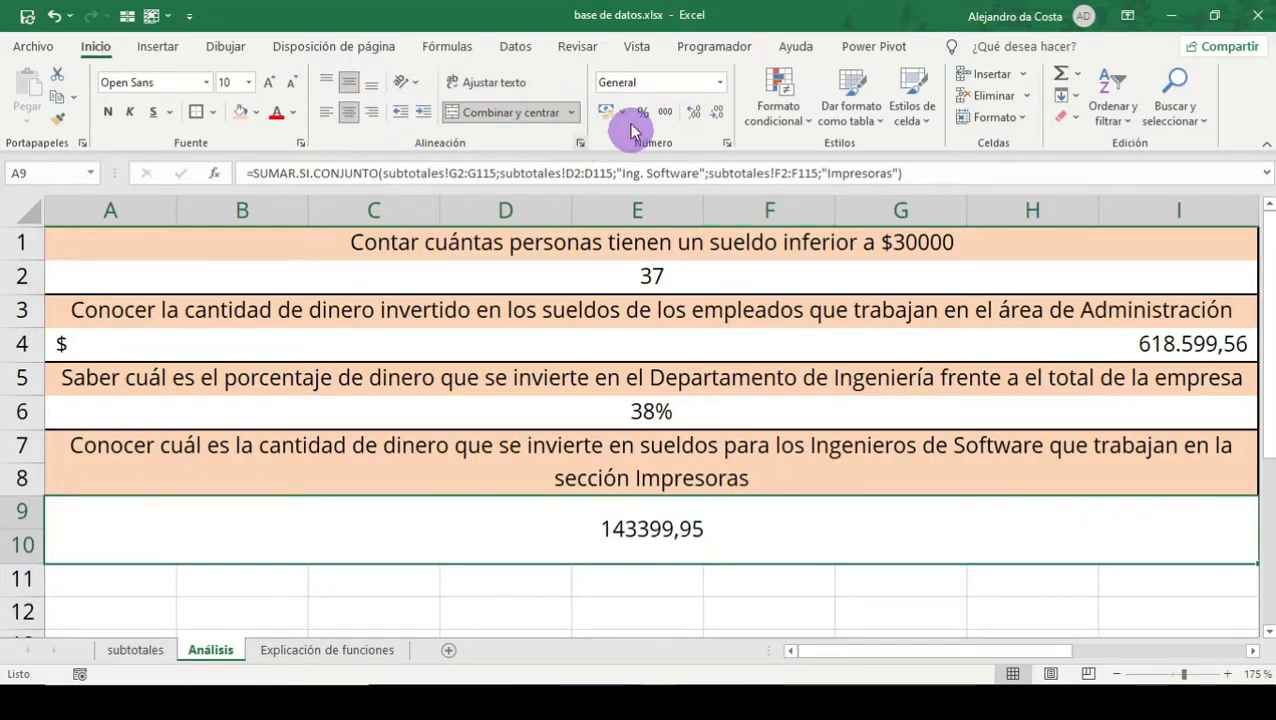
{"action": "left_click", "coordinate": [621, 112]}
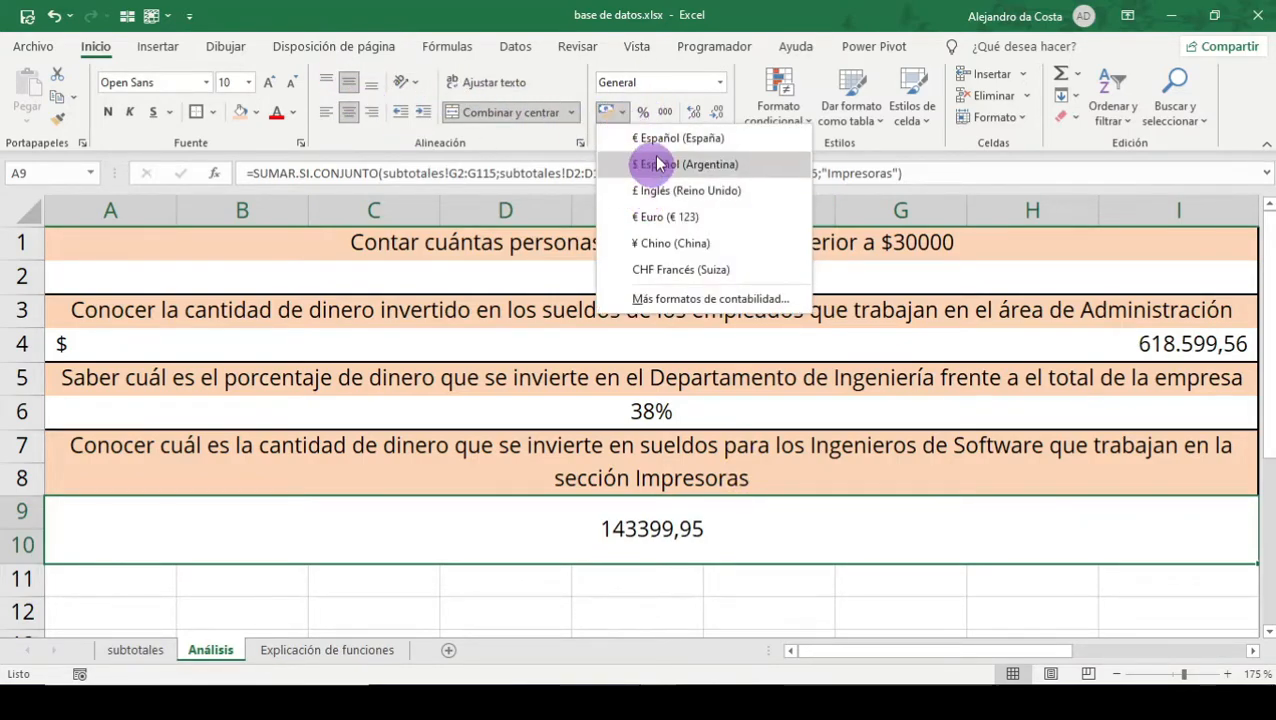
{"action": "left_click", "coordinate": [660, 164]}
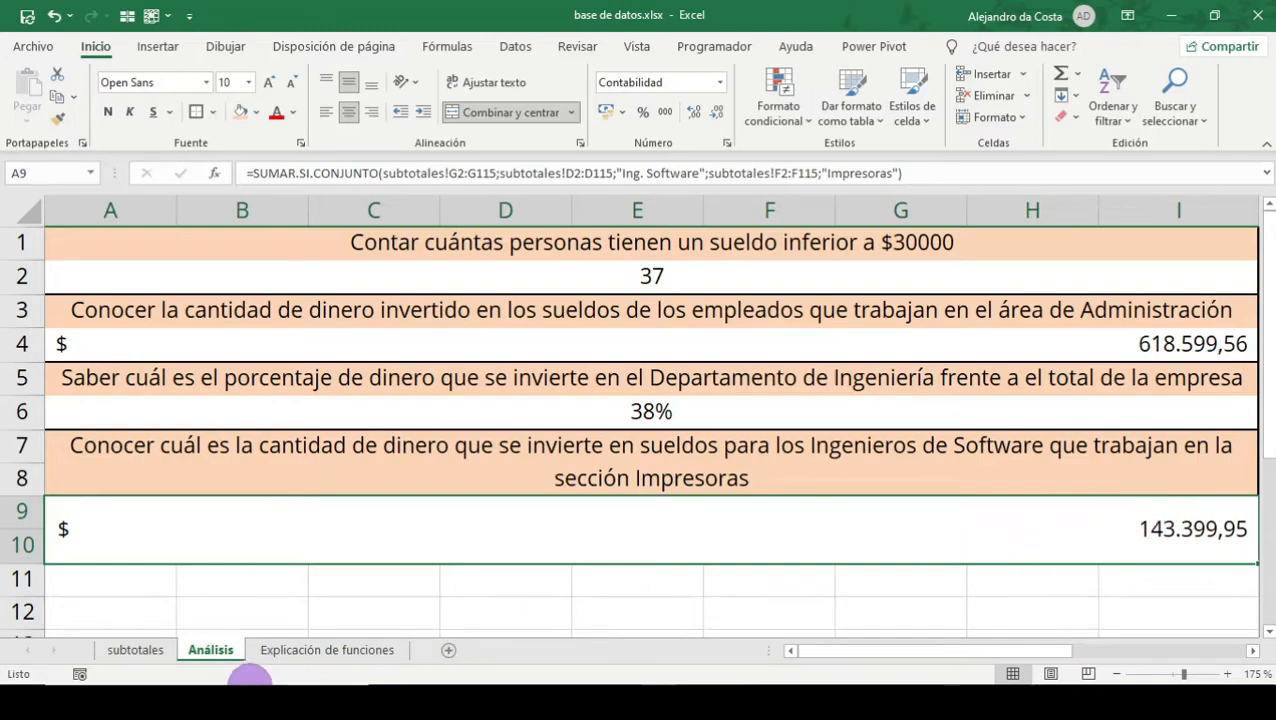
Enter a SUMA check formula over G70:G72, the Impresoras software engineers' salaries, in cell K62 of the subtotales sheet
{"action": "left_click", "coordinate": [135, 650]}
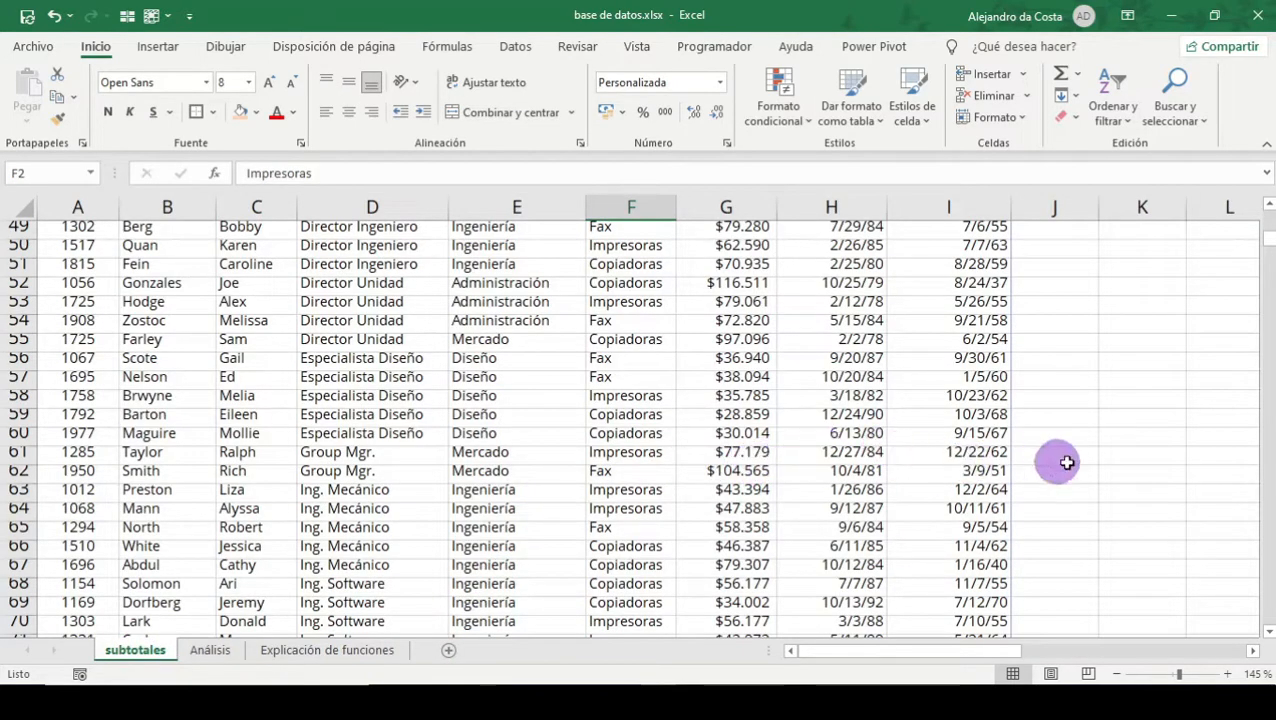
{"action": "left_click", "coordinate": [1117, 470]}
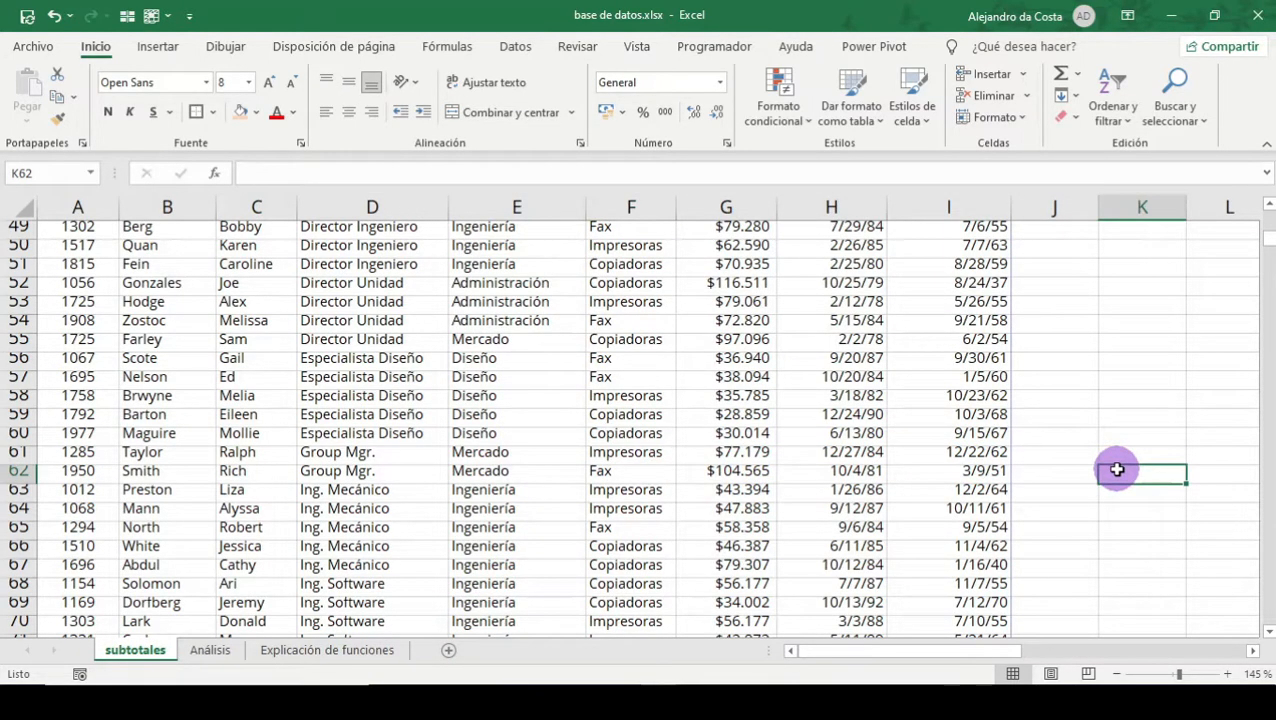
{"action": "type", "text": "="}
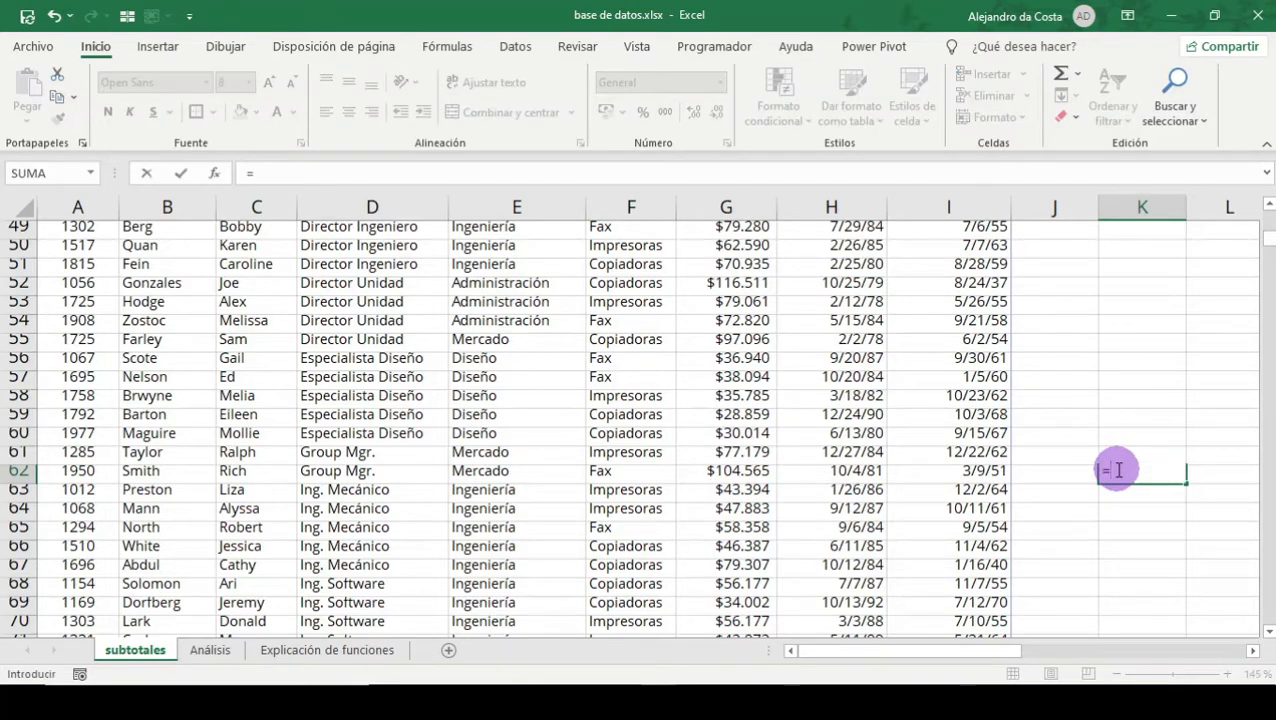
{"action": "type", "text": "suma("}
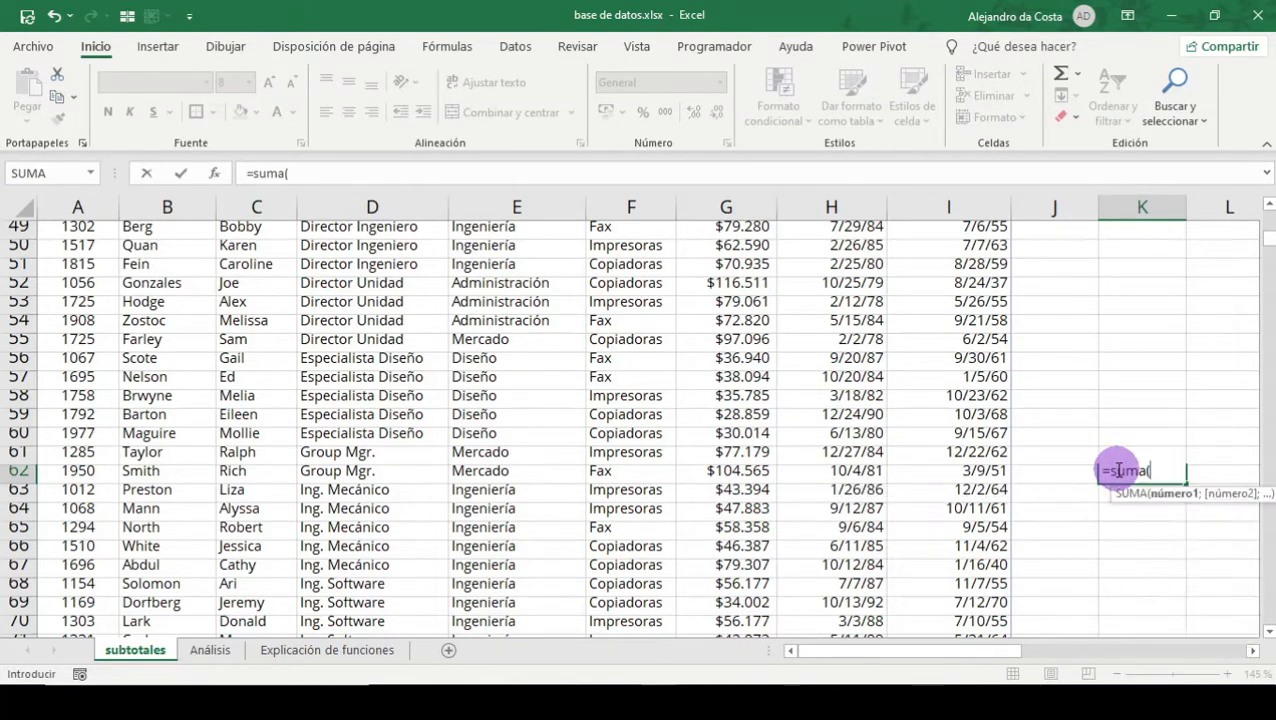
{"action": "scroll", "coordinate": [513, 530], "scroll_direction": "down", "scroll_amount": 1}
{"action": "scroll", "coordinate": [513, 530], "scroll_direction": "down", "scroll_amount": 1}
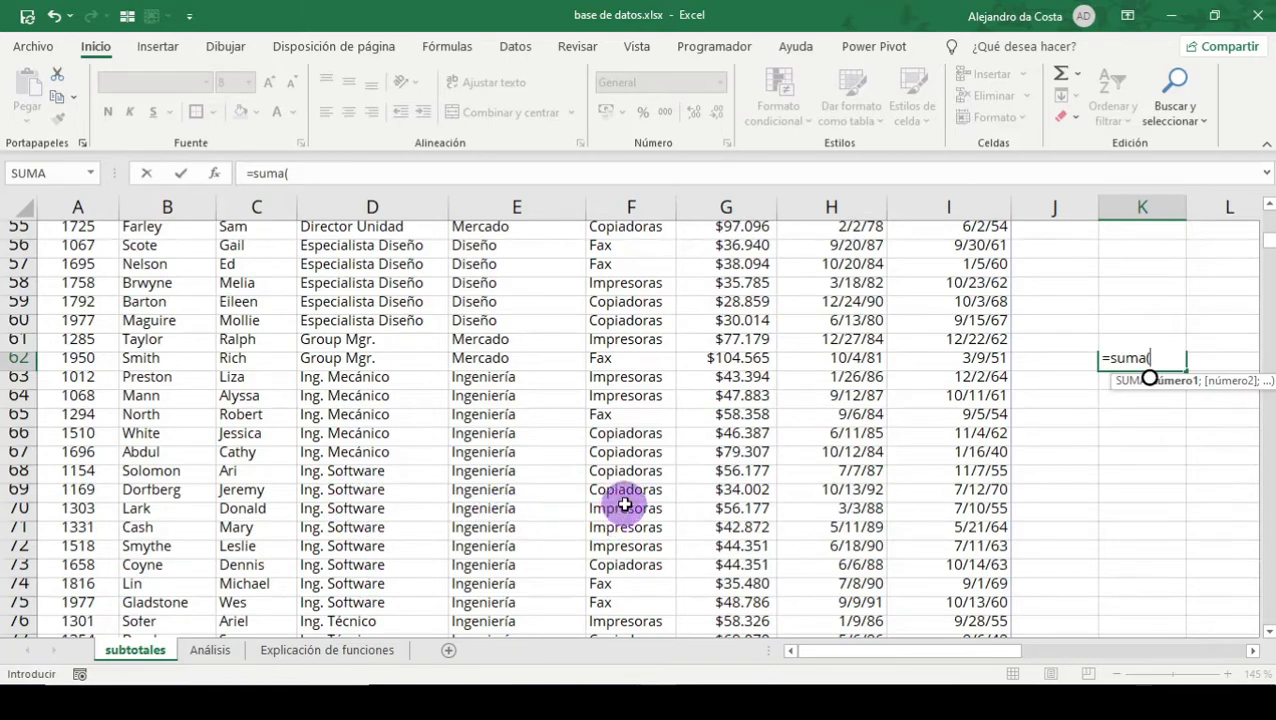
{"action": "left_click_drag", "start_coordinate": [726, 510], "coordinate": [736, 548]}
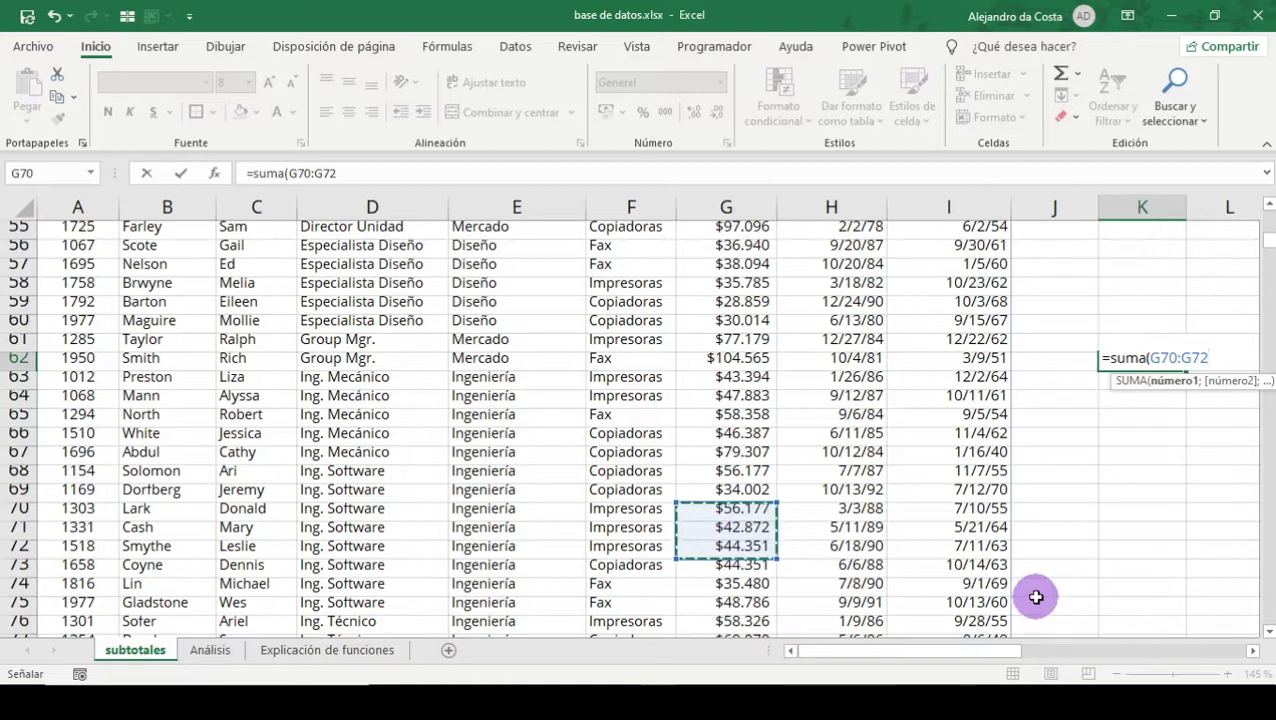
{"action": "key", "text": "ctrl+Return"}
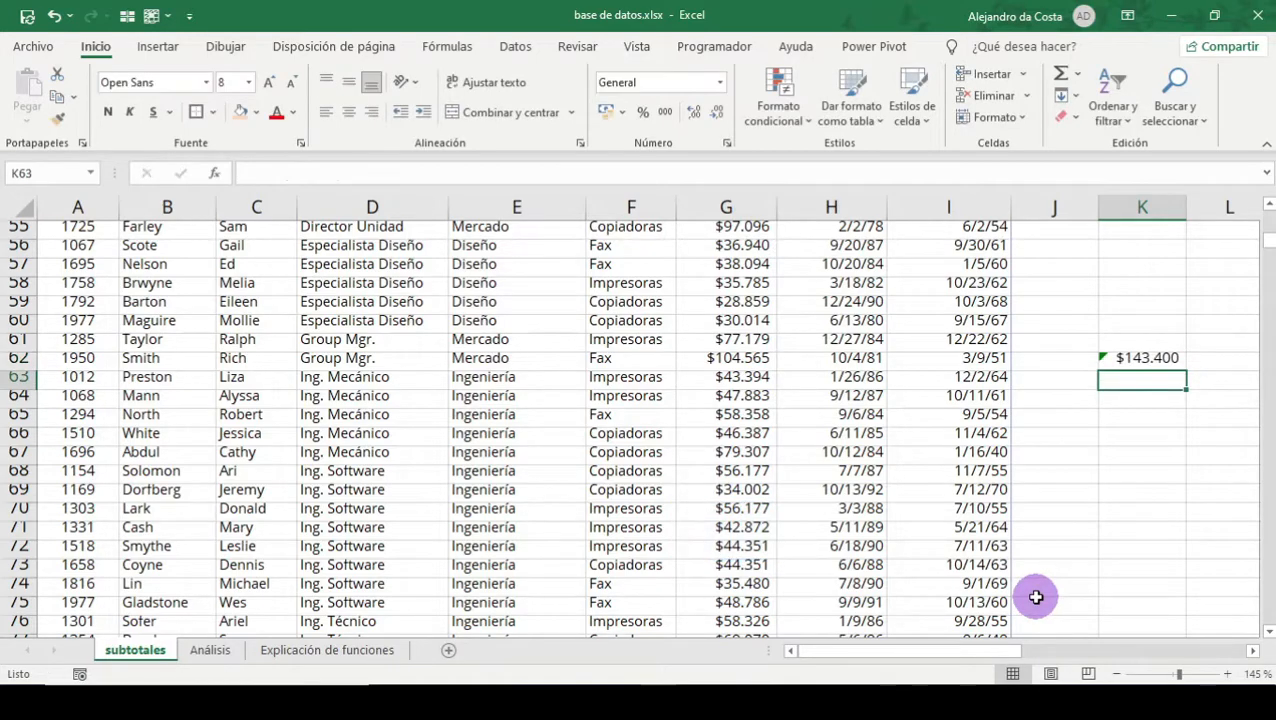
Compare the K62 check sum with the A9 total on the Análisis sheet, and clear K62 on subtotales
{"action": "left_click", "coordinate": [1174, 358]}
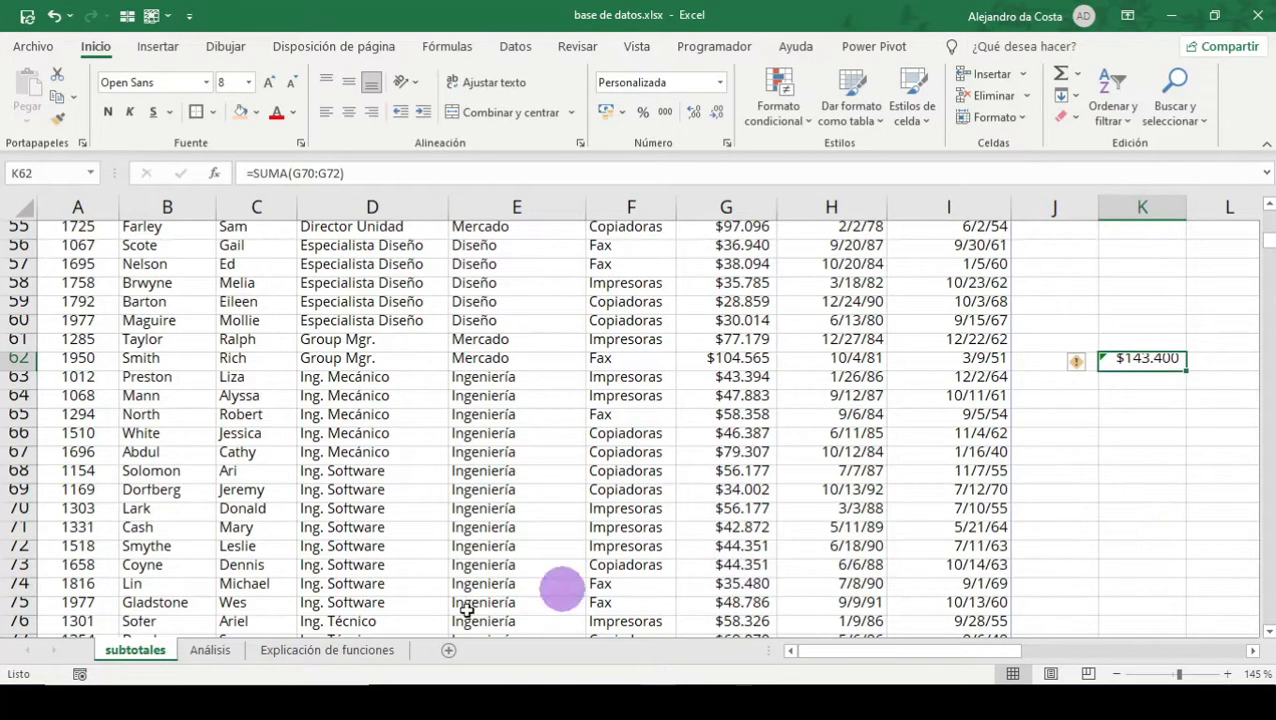
{"action": "left_click", "coordinate": [210, 650]}
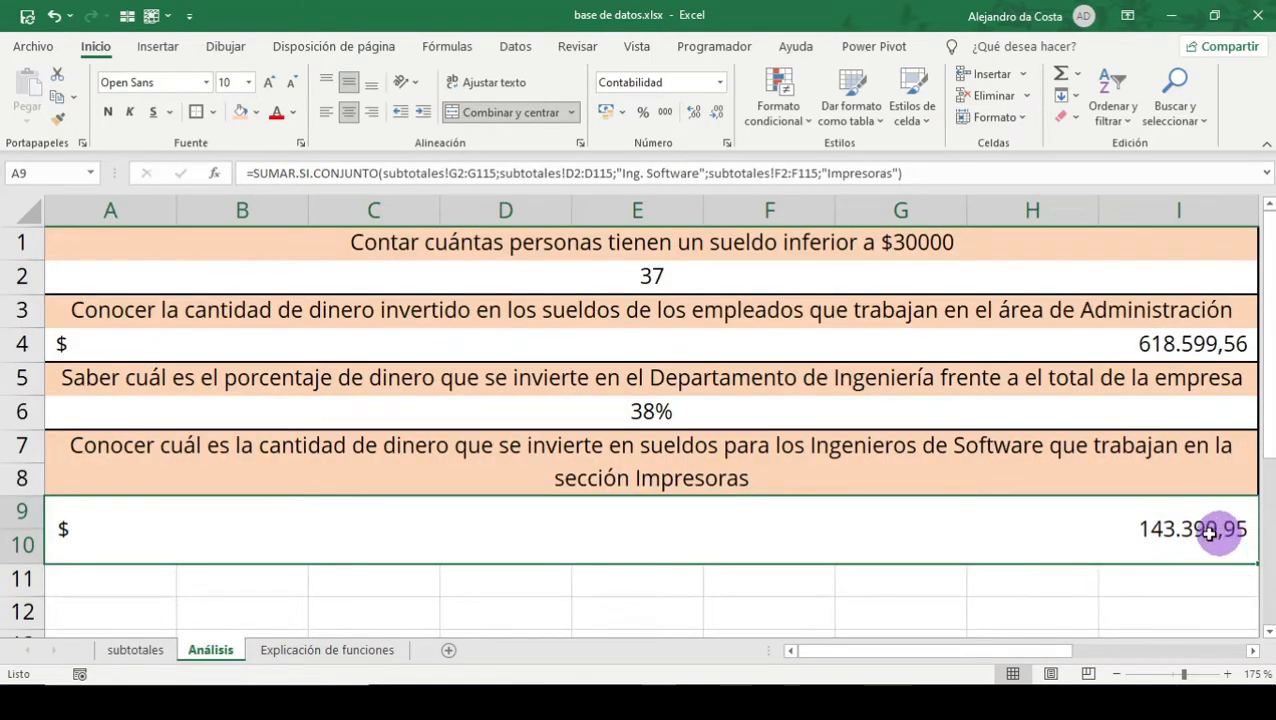
{"action": "left_click", "coordinate": [140, 651]}
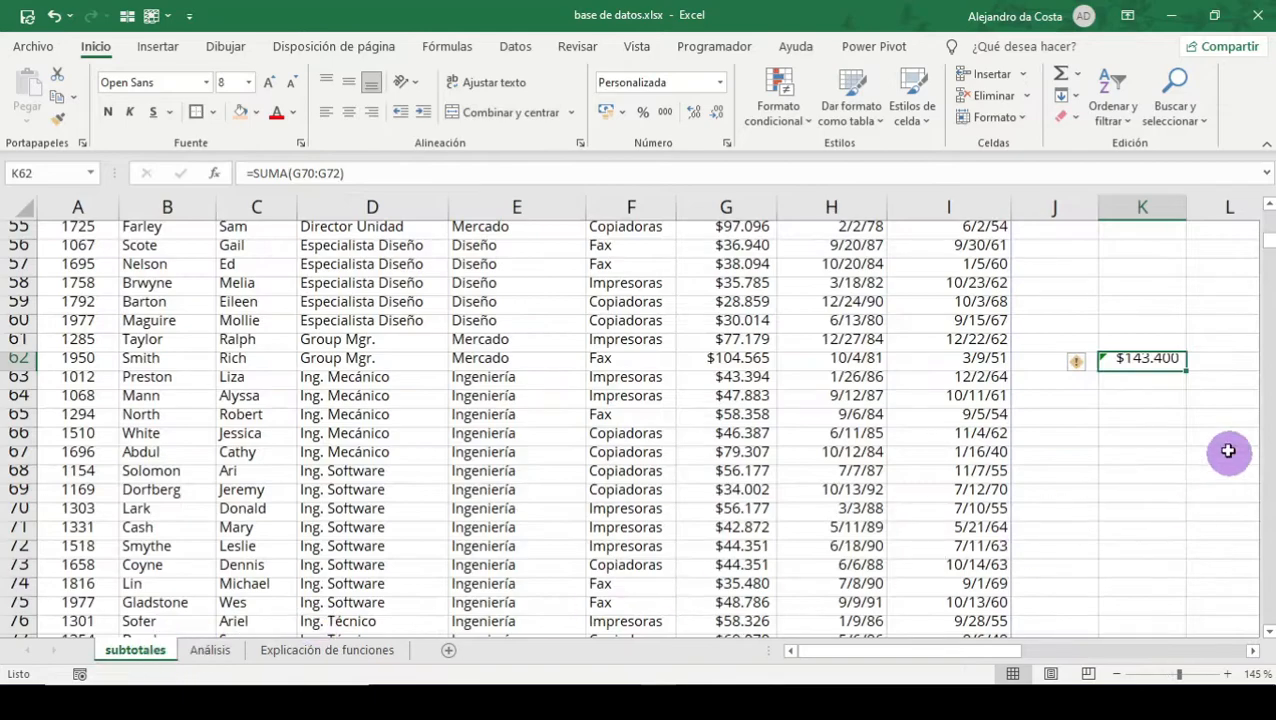
{"action": "key", "text": "Delete"}
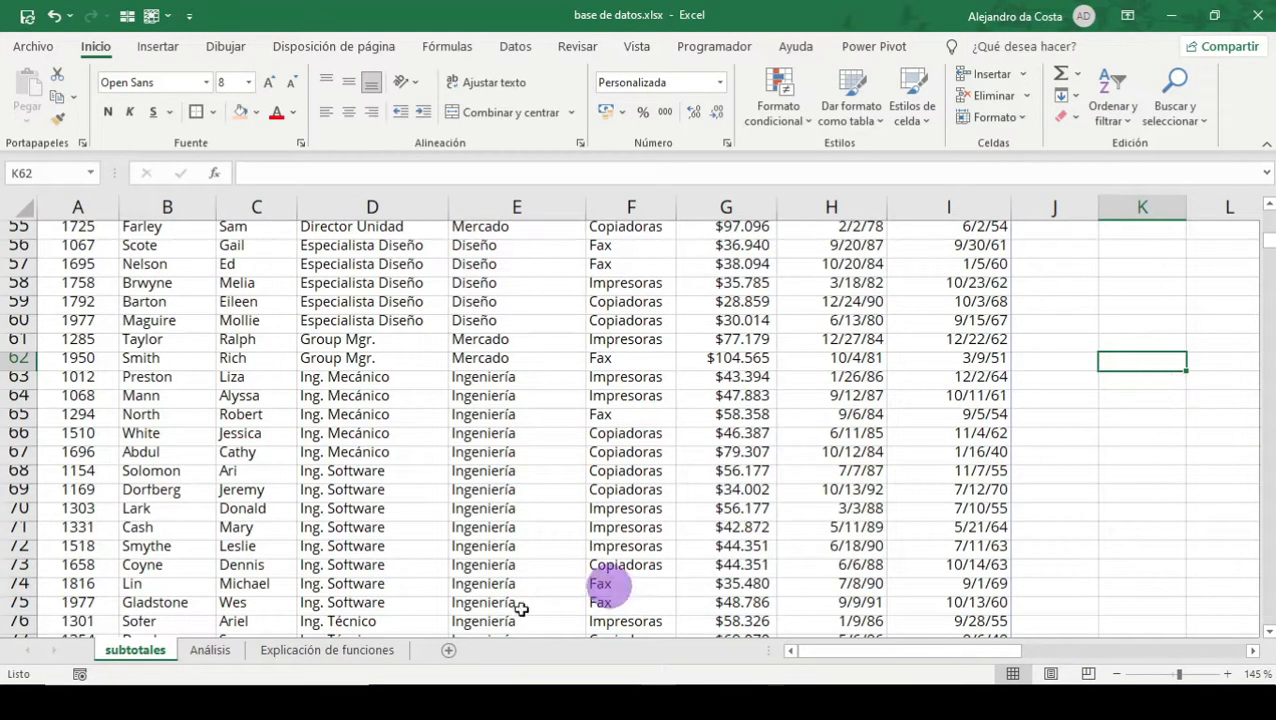
Review the Categoría, Departamento, Sección and Salario columns of the subtotales sheet and return to the Análisis sheet
{"action": "left_click", "coordinate": [385, 196]}
{"action": "left_click", "coordinate": [545, 196]}
{"action": "left_click", "coordinate": [621, 196]}
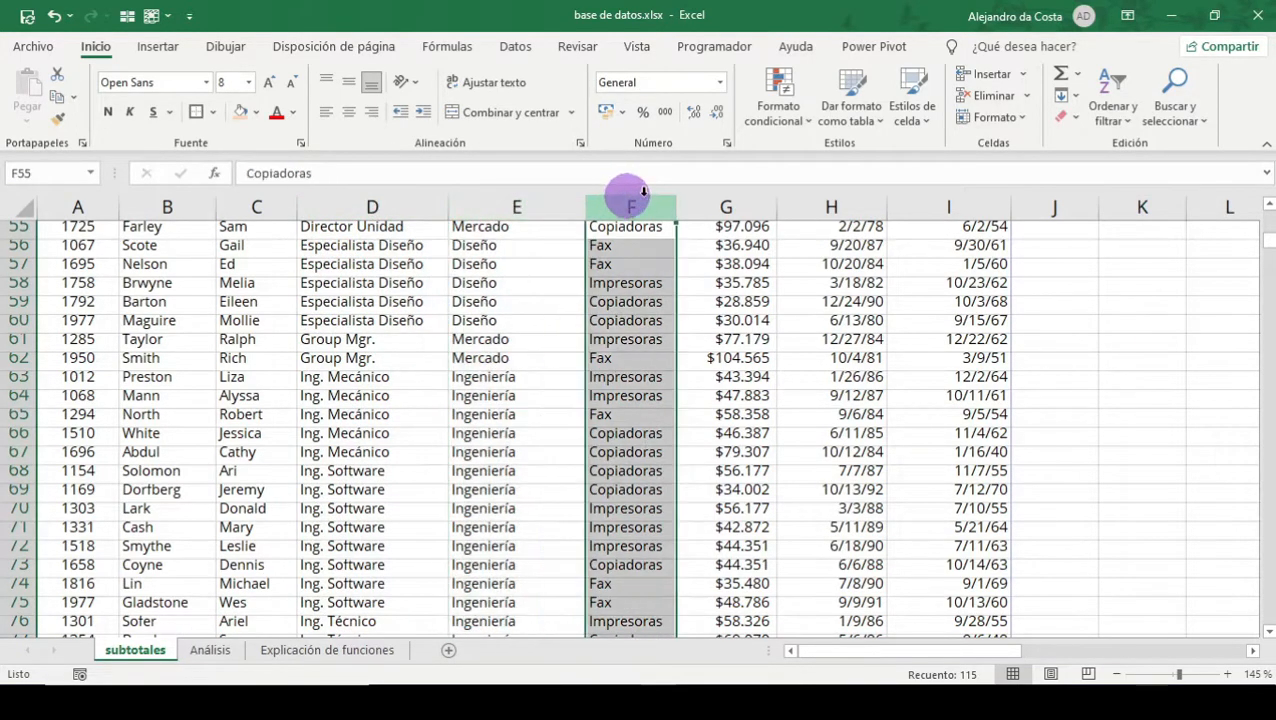
{"action": "left_click", "coordinate": [740, 196]}
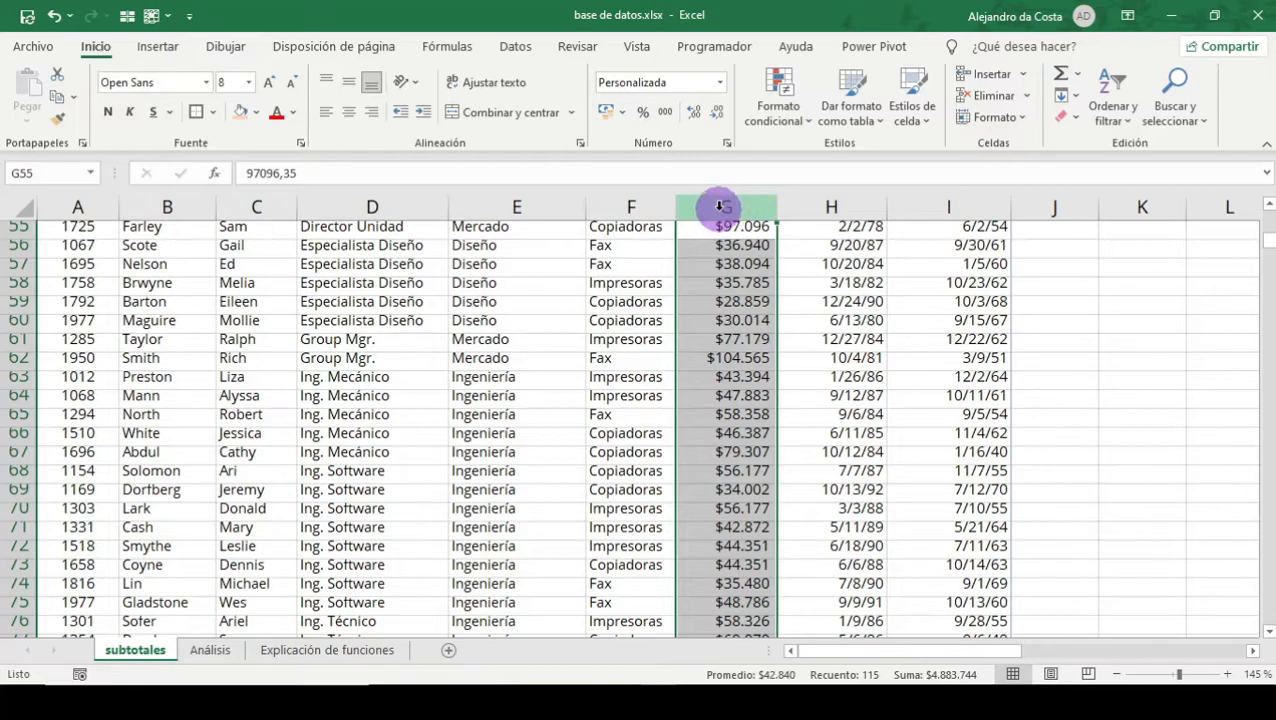
{"action": "scroll", "coordinate": [926, 446], "scroll_direction": "up", "scroll_amount": 18}
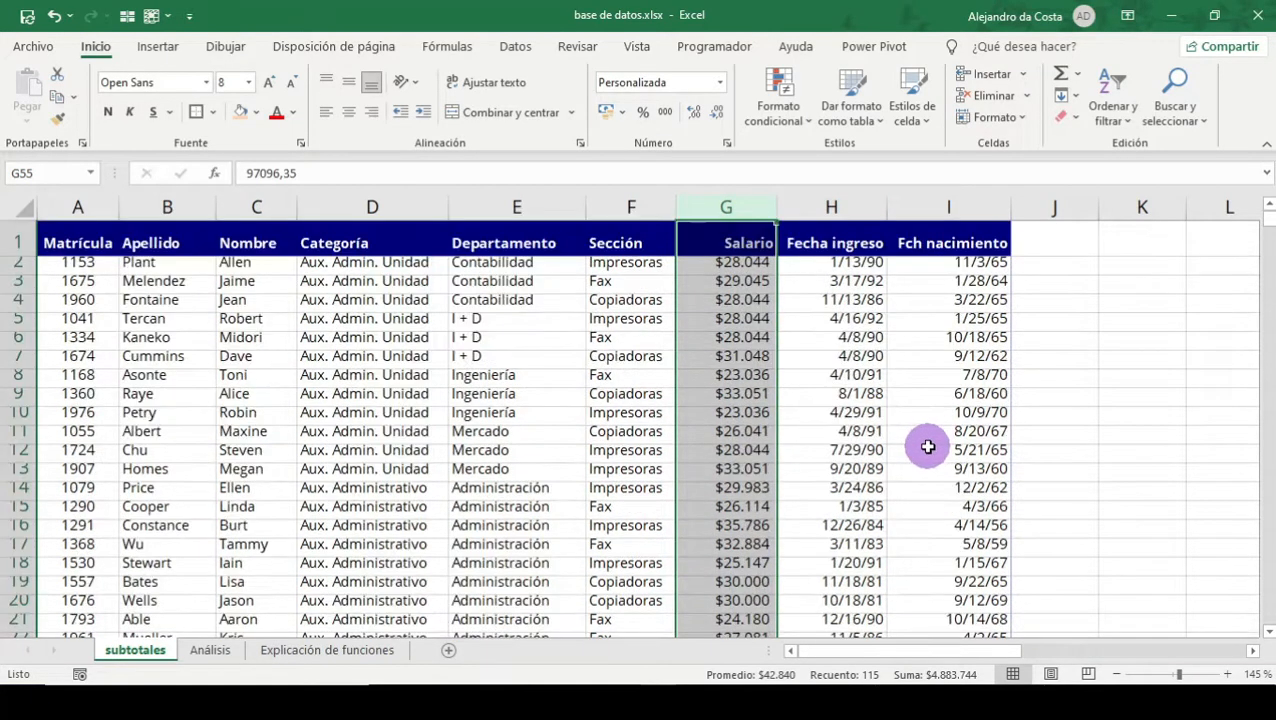
{"action": "left_click", "coordinate": [207, 650]}
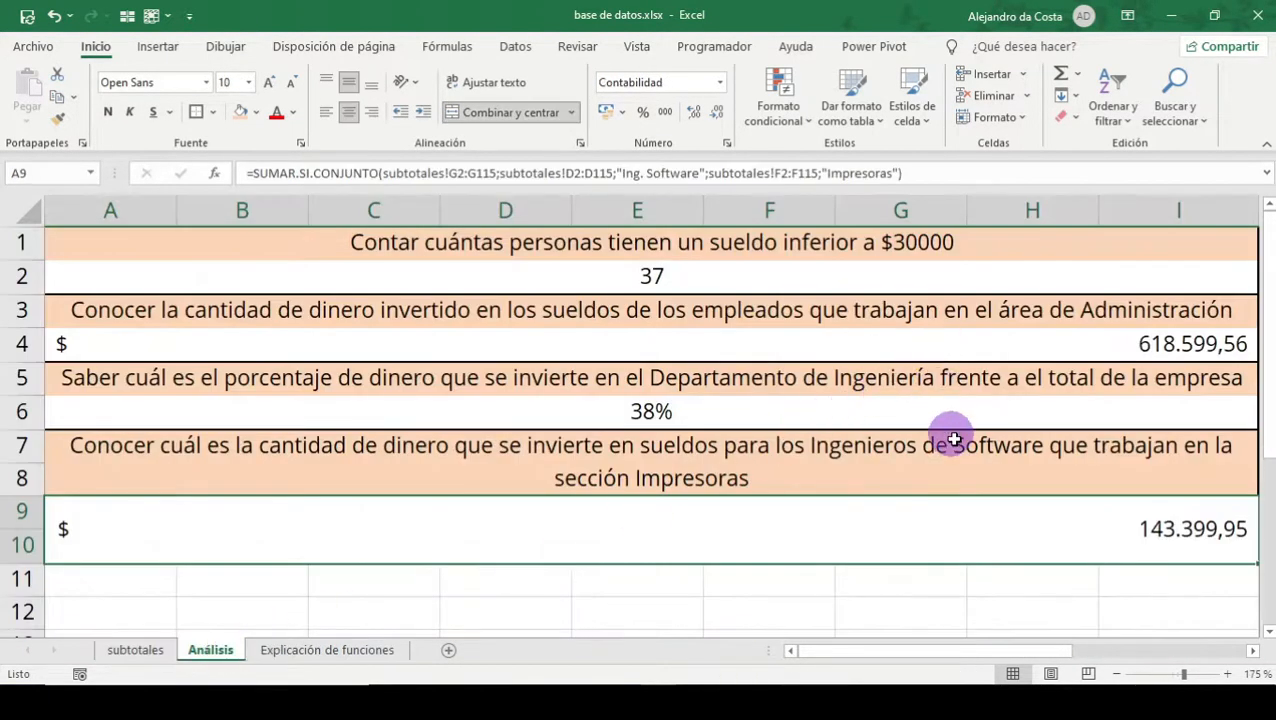